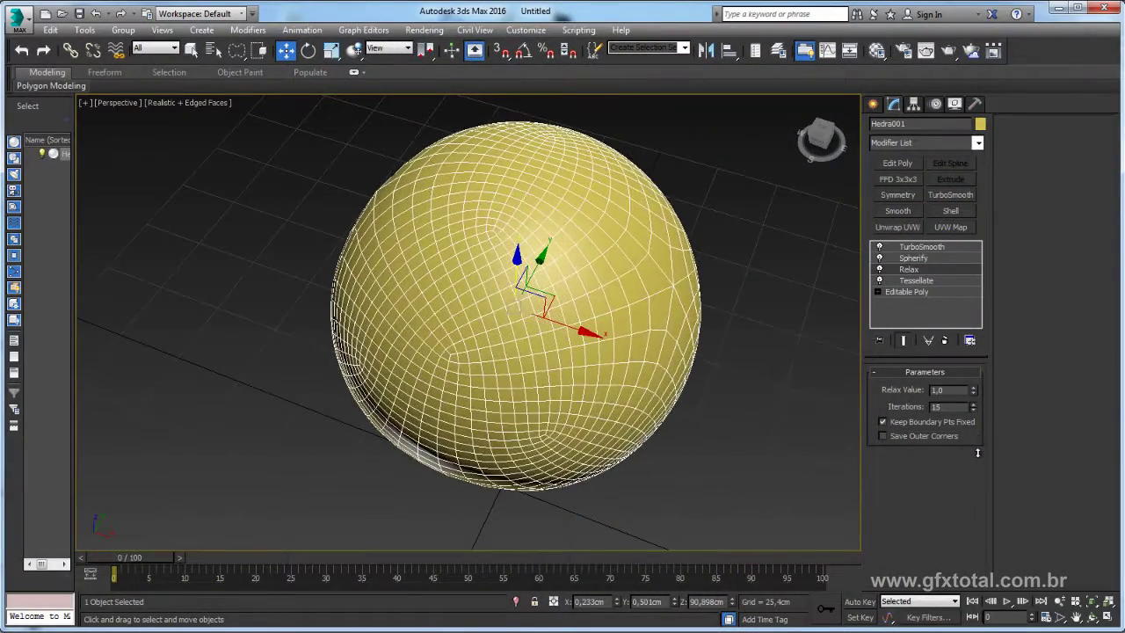
Set the Relax modifier iterations on Hedra001 to 5
{"action": "left_click_drag", "start_coordinate": [979, 447], "coordinate": [978, 527]}
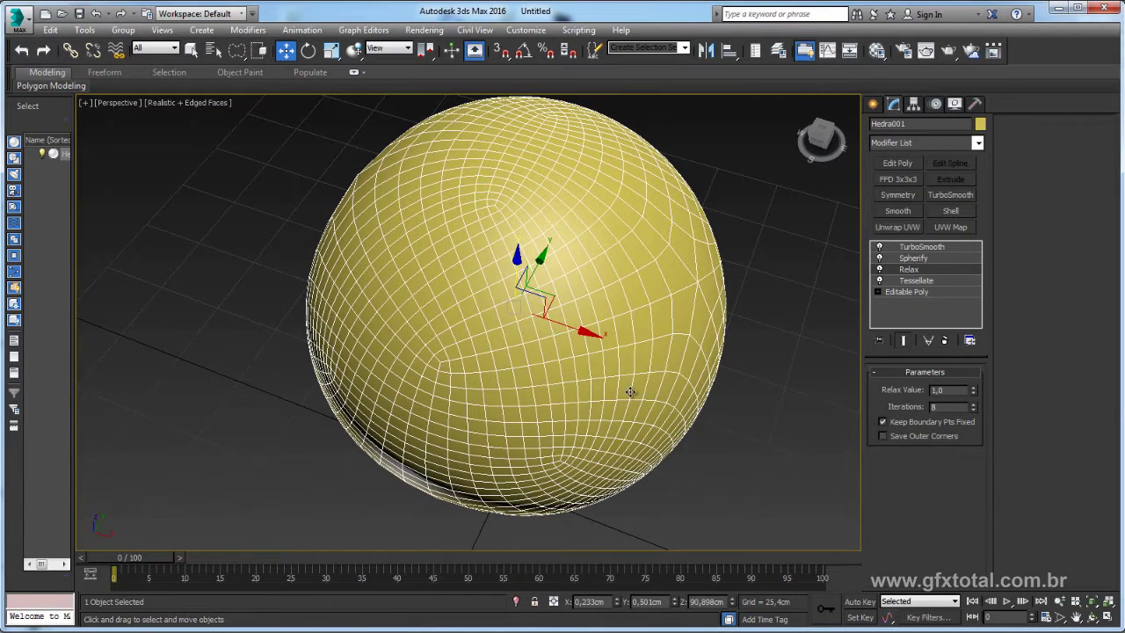
{"action": "middle_click_drag", "start_coordinate": [596, 433], "coordinate": [602, 415], "text": "alt"}
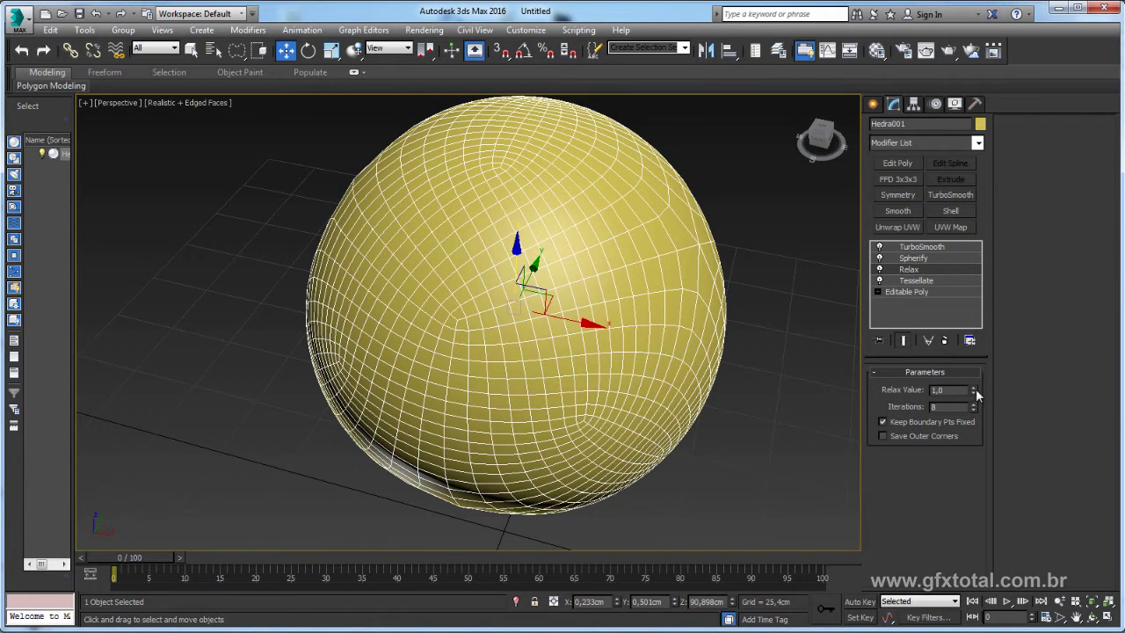
{"action": "left_click_drag", "start_coordinate": [976, 404], "coordinate": [974, 407]}
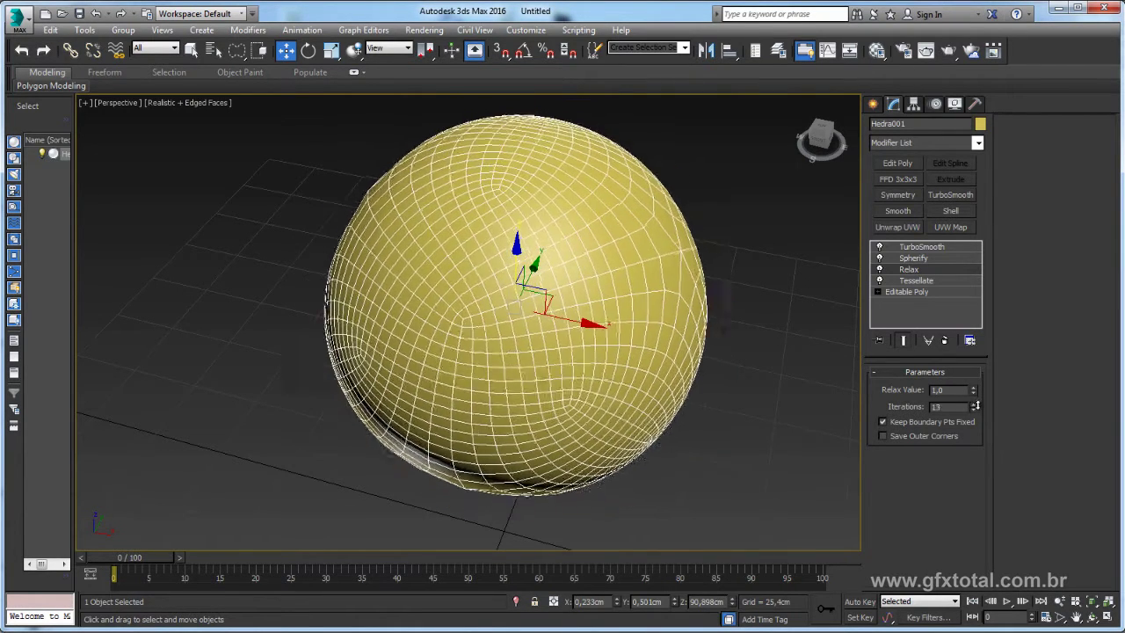
{"action": "left_click", "coordinate": [974, 407]}
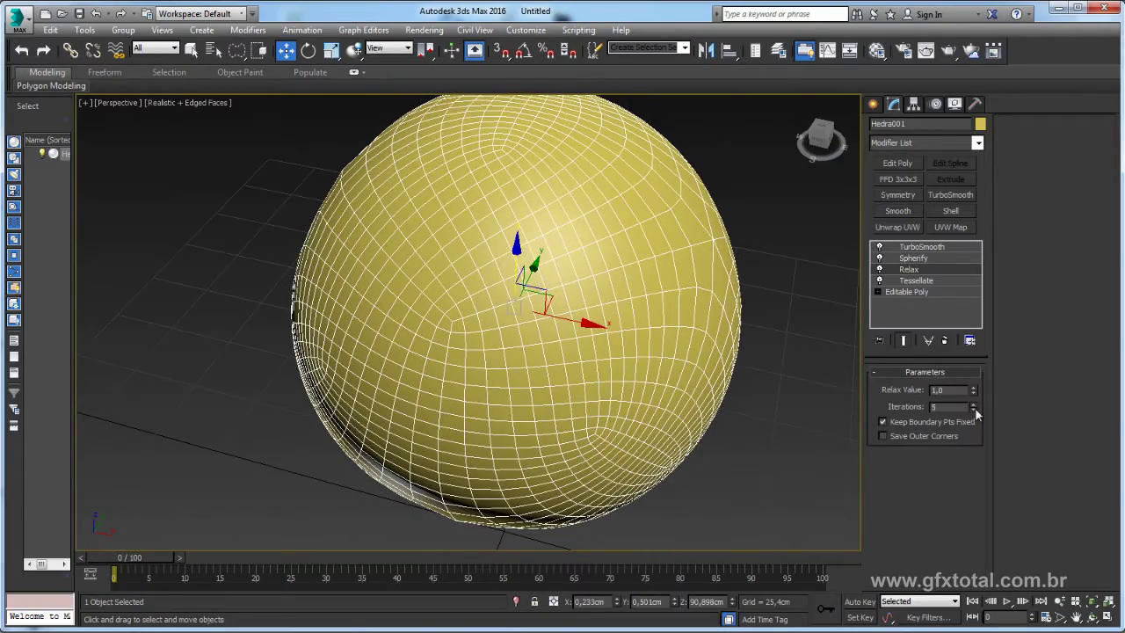
{"action": "middle_click_drag", "start_coordinate": [662, 271], "coordinate": [647, 289], "text": "alt"}
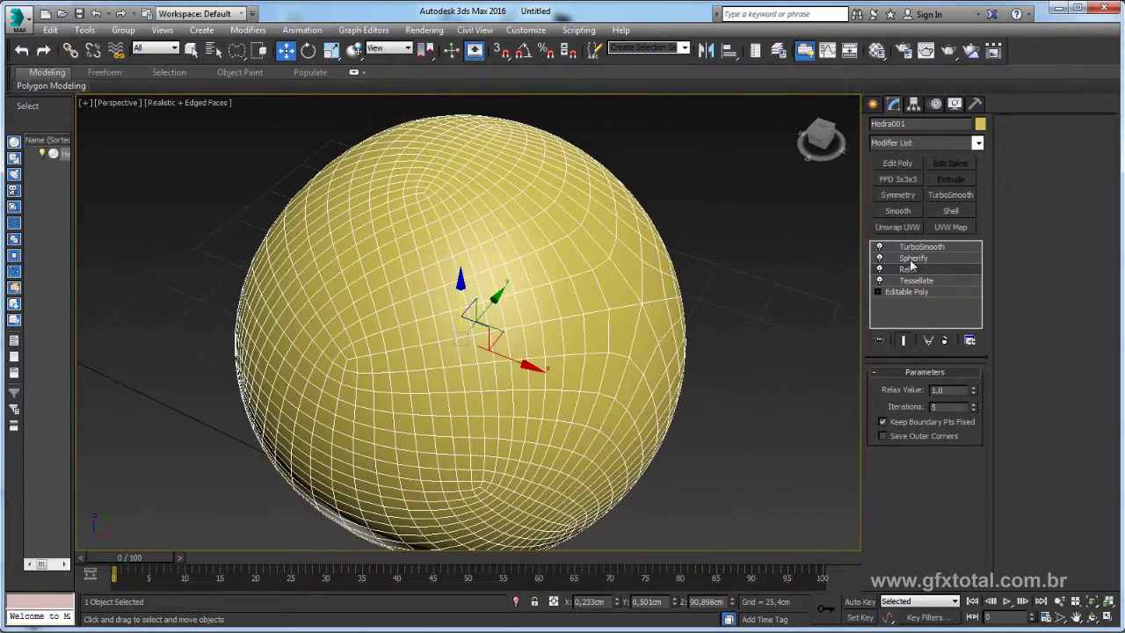
Bring up the TurboSmooth settings and frame the sphere toward the upper left
{"action": "left_click", "coordinate": [918, 247]}
{"action": "mouse_move", "coordinate": [583, 289]}
{"action": "middle_mouse_down", "text": "alt"}
{"action": "mouse_move", "coordinate": [606, 279]}
{"action": "mouse_move", "coordinate": [581, 316]}
{"action": "mouse_move", "coordinate": [548, 308]}
{"action": "mouse_move", "coordinate": [598, 318]}
{"action": "middle_mouse_up", "text": "alt"}
{"action": "scroll", "coordinate": [618, 299], "scroll_direction": "down", "scroll_amount": 4}
{"action": "scroll", "coordinate": [561, 302], "scroll_direction": "up", "scroll_amount": 5}
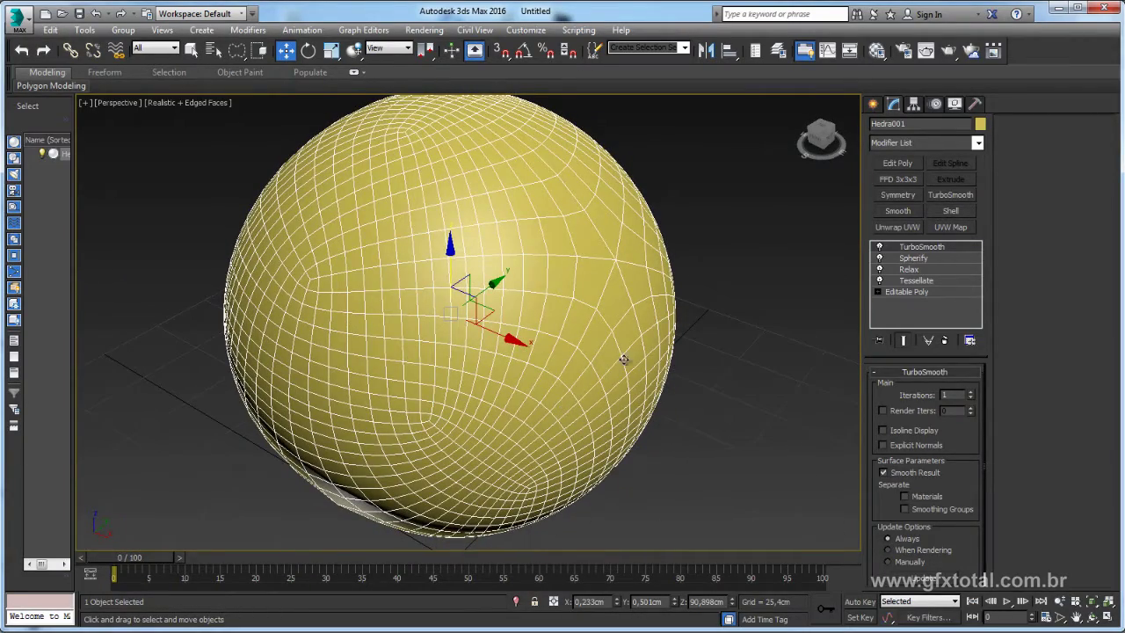
{"action": "mouse_move", "coordinate": [583, 337]}
{"action": "middle_mouse_down", "text": "alt"}
{"action": "mouse_move", "coordinate": [595, 342]}
{"action": "mouse_move", "coordinate": [482, 312]}
{"action": "middle_mouse_up", "text": "alt"}
{"action": "scroll", "coordinate": [595, 342], "scroll_direction": "down", "scroll_amount": 5}
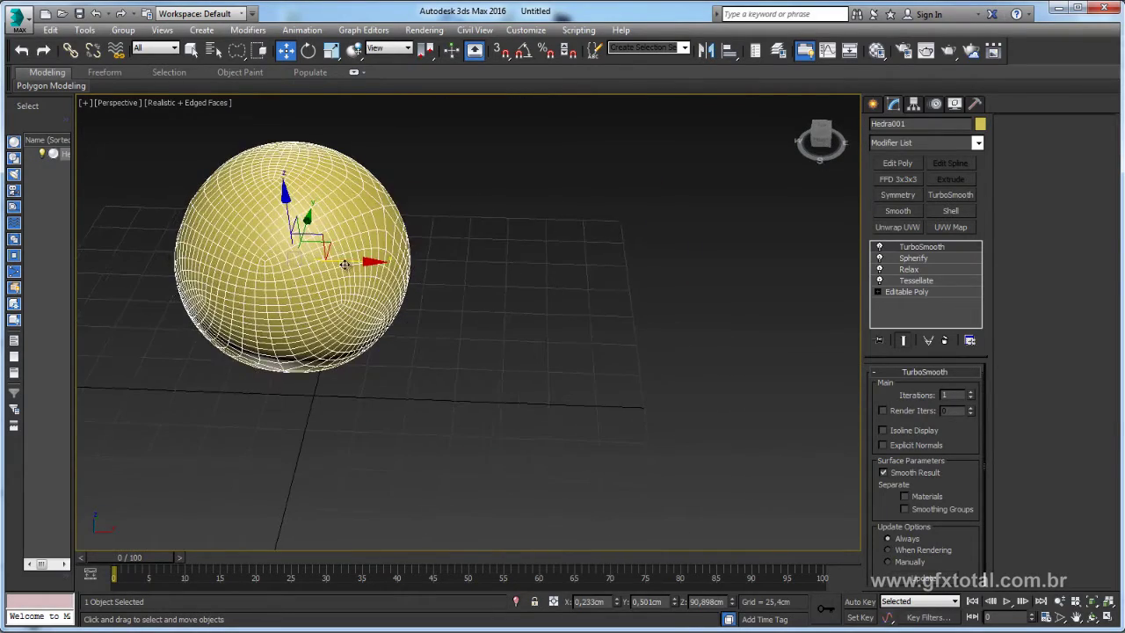
Shift-drag a Copy of the sphere named Hedra002 to the right
{"action": "left_click_drag", "start_coordinate": [310, 236], "coordinate": [650, 260], "text": "shift"}
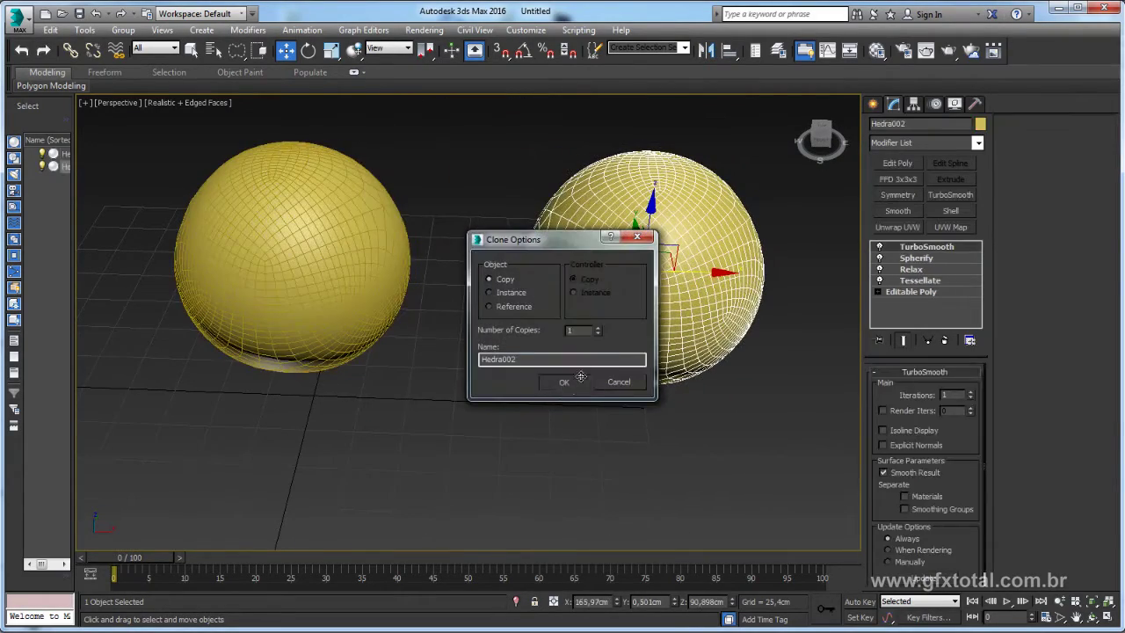
{"action": "left_click", "coordinate": [581, 377]}
{"action": "middle_click_drag", "start_coordinate": [581, 377], "coordinate": [444, 277], "text": "alt"}
Convert Hedra002 to an Editable Poly via the right-click Convert To menu
{"action": "right_click", "coordinate": [444, 277]}
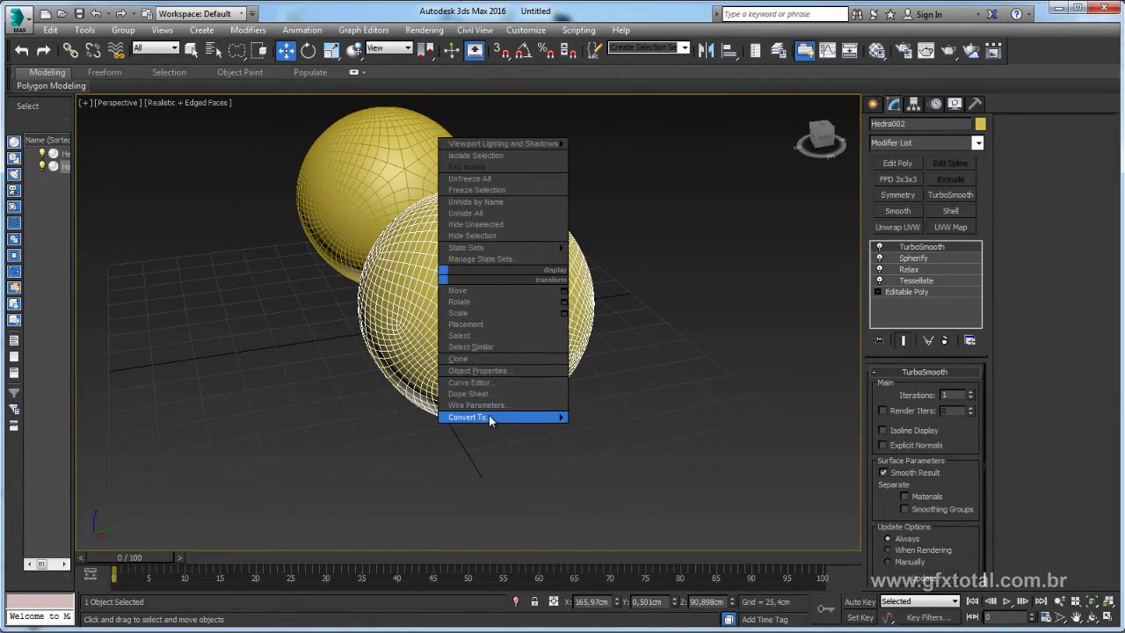
{"action": "mouse_move", "coordinate": [492, 417]}
{"action": "left_click", "coordinate": [646, 428]}
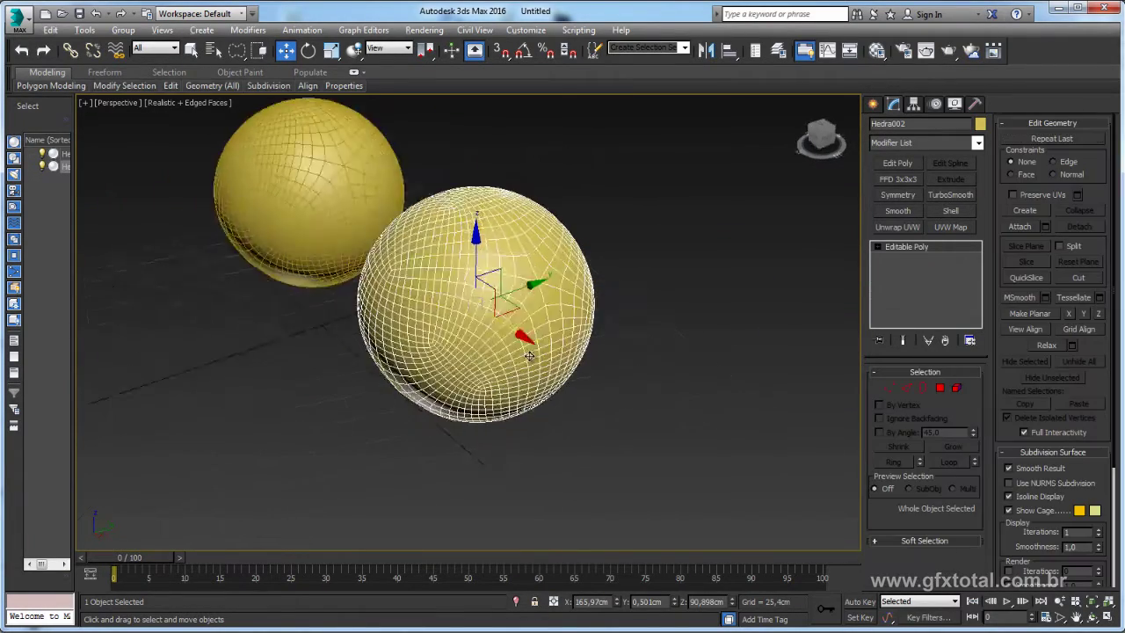
{"action": "mouse_move", "coordinate": [646, 428]}
{"action": "middle_mouse_down", "text": "alt"}
{"action": "mouse_move", "coordinate": [603, 372]}
{"action": "mouse_move", "coordinate": [813, 359]}
{"action": "middle_mouse_up", "text": "alt"}
{"action": "left_click", "coordinate": [902, 388]}
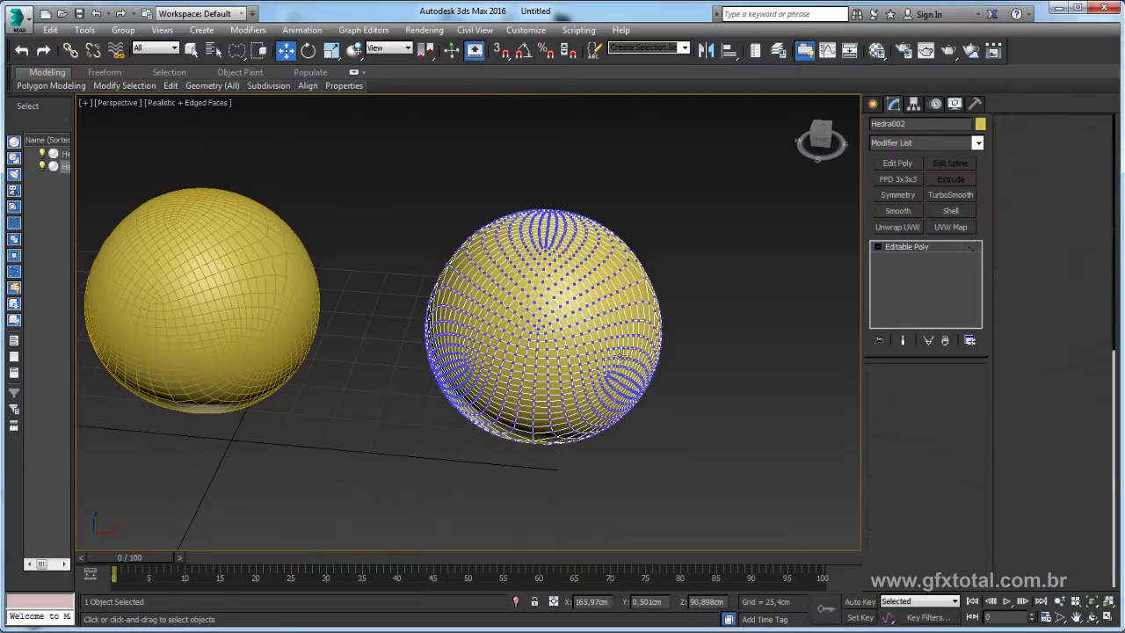
{"action": "middle_click_drag", "start_coordinate": [545, 369], "coordinate": [615, 352], "text": "alt"}
{"action": "left_click", "coordinate": [927, 247]}
{"action": "mouse_move", "coordinate": [561, 375]}
{"action": "middle_mouse_down", "text": "alt"}
{"action": "mouse_move", "coordinate": [586, 384]}
{"action": "mouse_move", "coordinate": [572, 344]}
{"action": "mouse_move", "coordinate": [606, 326]}
{"action": "mouse_move", "coordinate": [638, 357]}
{"action": "mouse_move", "coordinate": [555, 161]}
{"action": "middle_mouse_up", "text": "alt"}
{"action": "scroll", "coordinate": [572, 344], "scroll_direction": "up", "scroll_amount": 5}
{"action": "scroll", "coordinate": [611, 341], "scroll_direction": "down", "scroll_amount": 5}
{"action": "scroll", "coordinate": [605, 326], "scroll_direction": "up", "scroll_amount": 5}
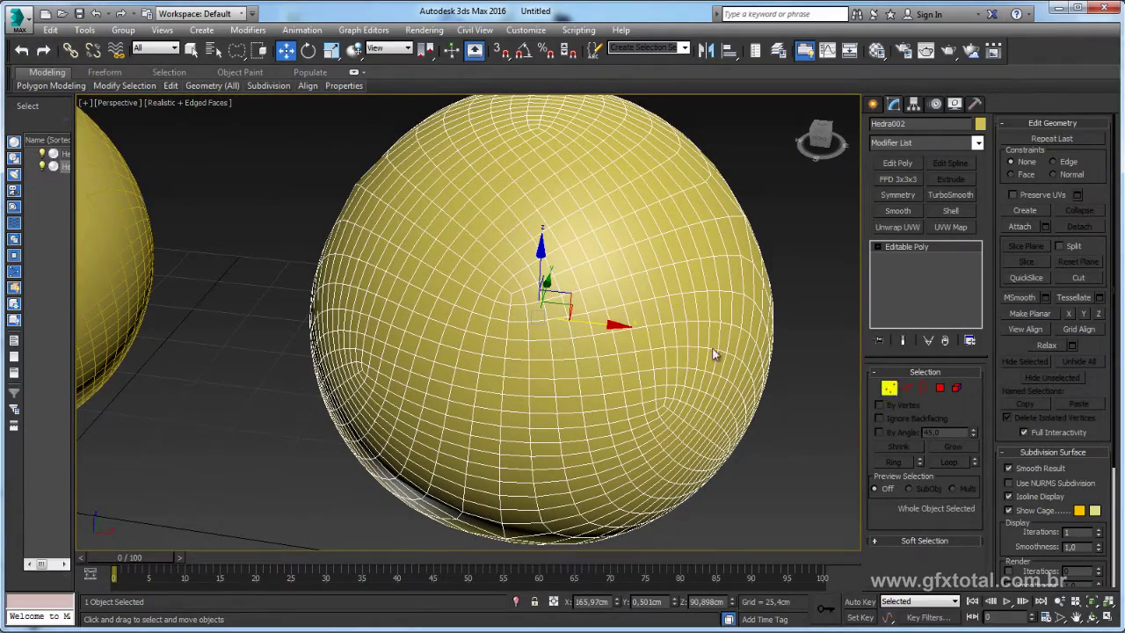
Pick a panel-corner vertex, convert it to polygons and grow the selection to 240 polygons
{"action": "key", "text": "1"}
{"action": "left_click", "coordinate": [511, 294]}
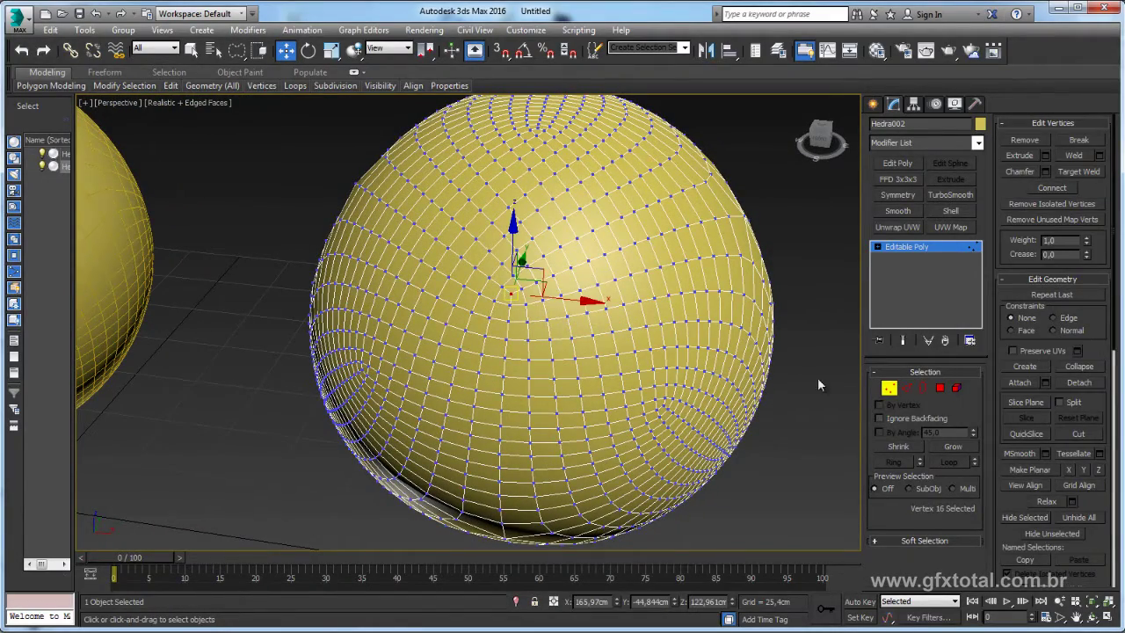
{"action": "left_click", "coordinate": [940, 387], "text": "ctrl"}
{"action": "left_click", "coordinate": [952, 444]}
{"action": "left_click", "coordinate": [953, 445]}
{"action": "left_click", "coordinate": [952, 445]}
{"action": "left_click", "coordinate": [952, 445]}
{"action": "left_click", "coordinate": [952, 445]}
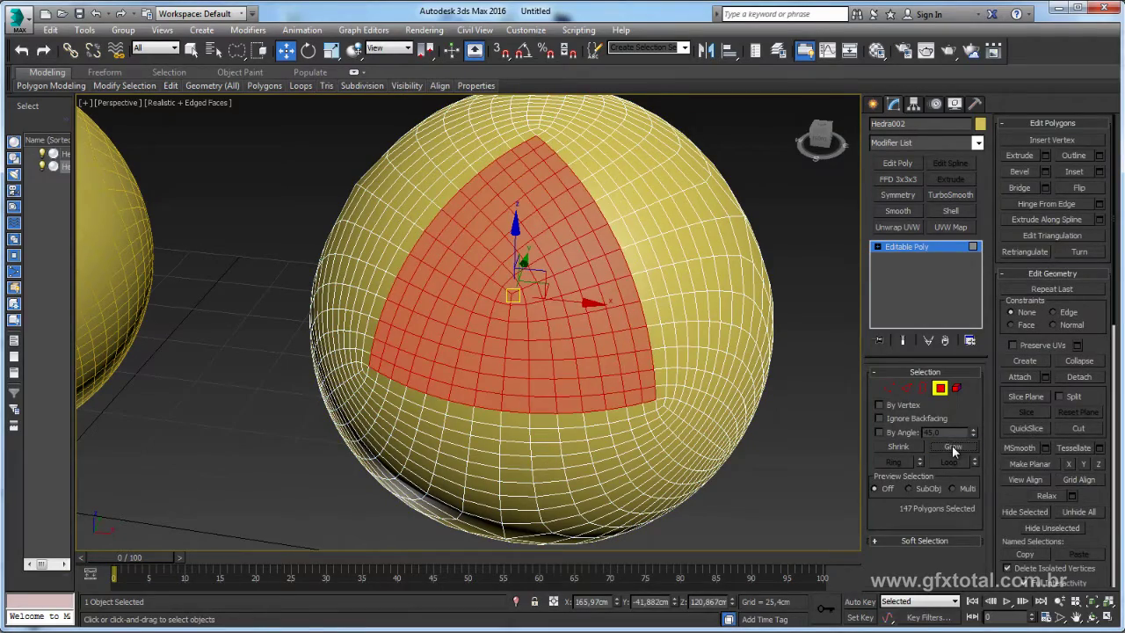
{"action": "left_click", "coordinate": [952, 445]}
{"action": "middle_click_drag", "start_coordinate": [615, 395], "coordinate": [686, 387], "text": "alt"}
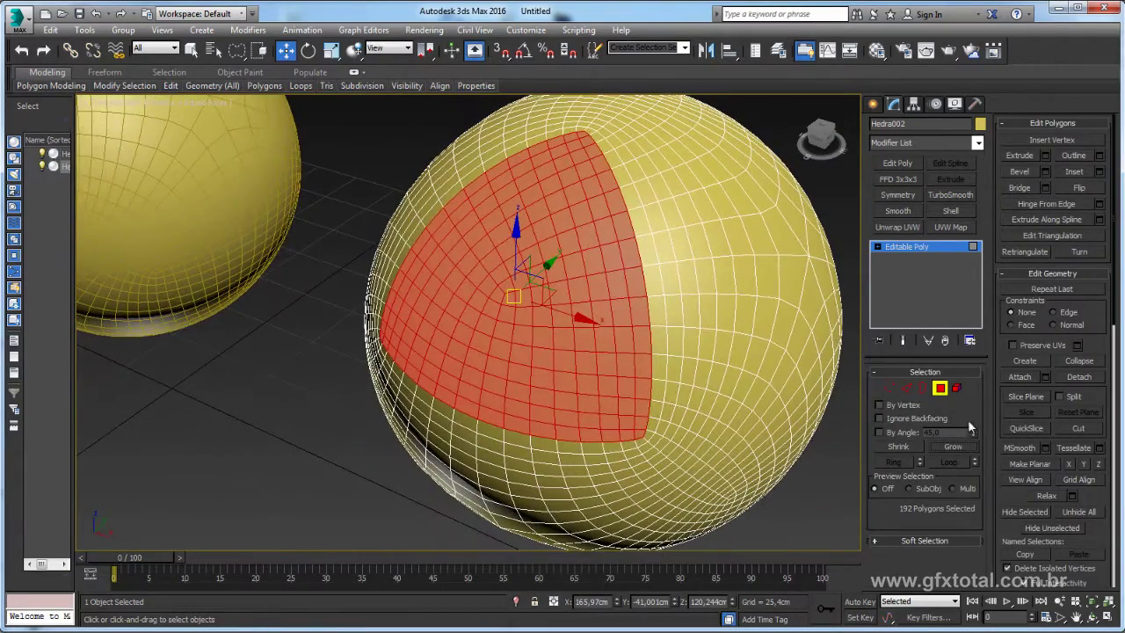
{"action": "left_click", "coordinate": [952, 446]}
{"action": "scroll", "coordinate": [639, 346], "scroll_direction": "down", "scroll_amount": 5}
{"action": "scroll", "coordinate": [640, 346], "scroll_direction": "up", "scroll_amount": 5}
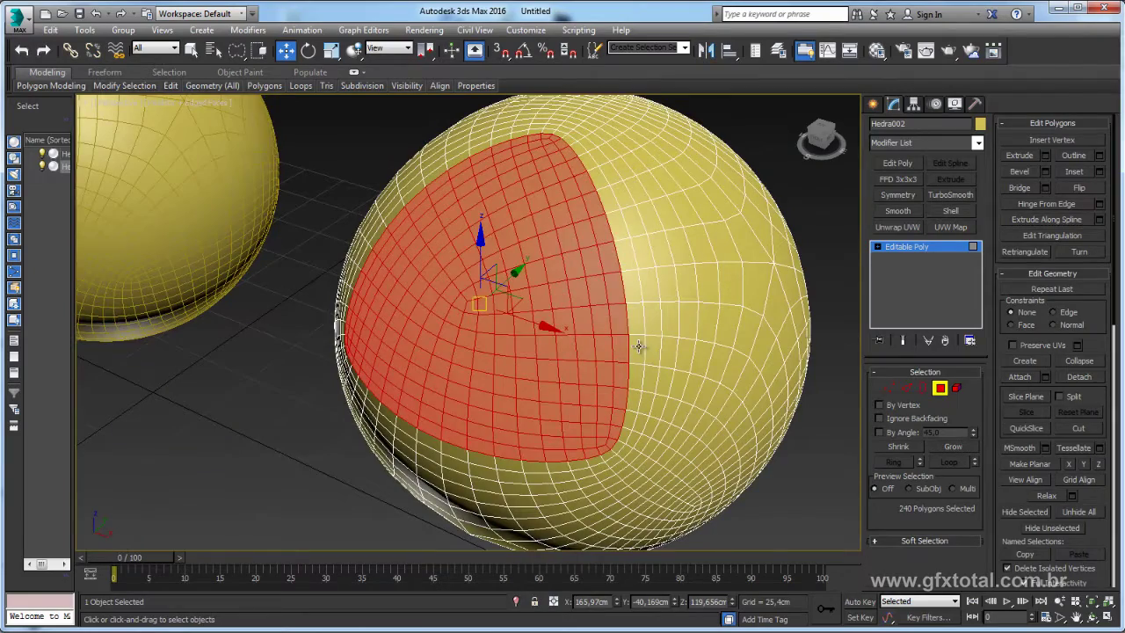
{"action": "scroll", "coordinate": [412, 141], "scroll_direction": "down", "scroll_amount": 3}
{"action": "middle_click_drag", "start_coordinate": [422, 176], "coordinate": [898, 390], "text": "alt"}
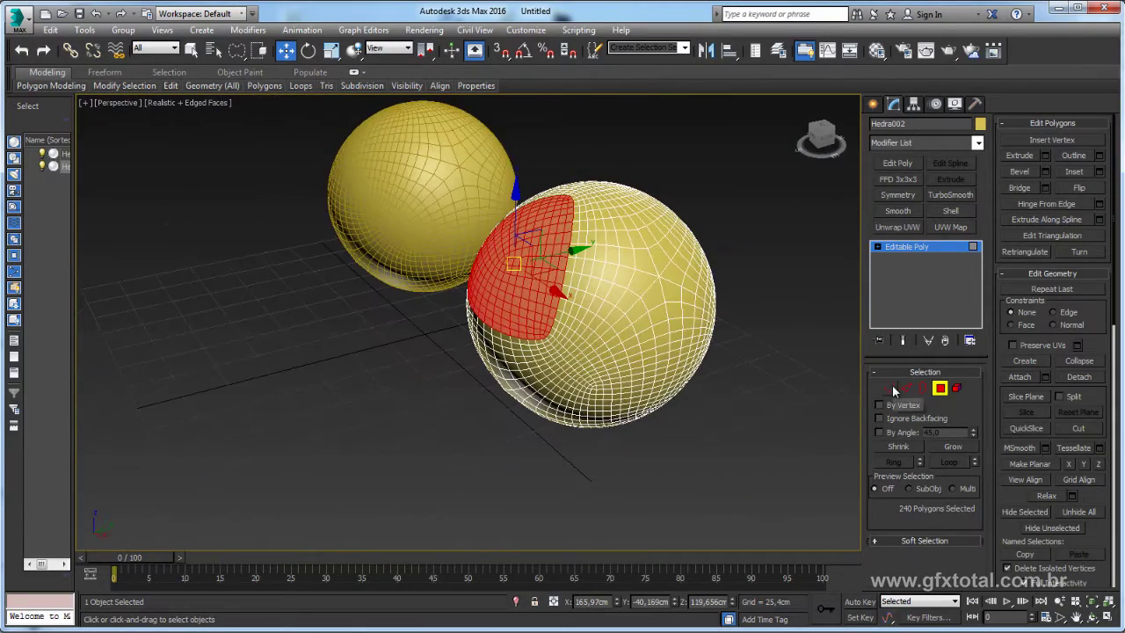
Undo the recent view and selection changes and return to vertex editing
{"action": "key", "text": "shift+z"}
{"action": "key", "text": "shift+z"}
{"action": "left_click", "coordinate": [889, 387]}
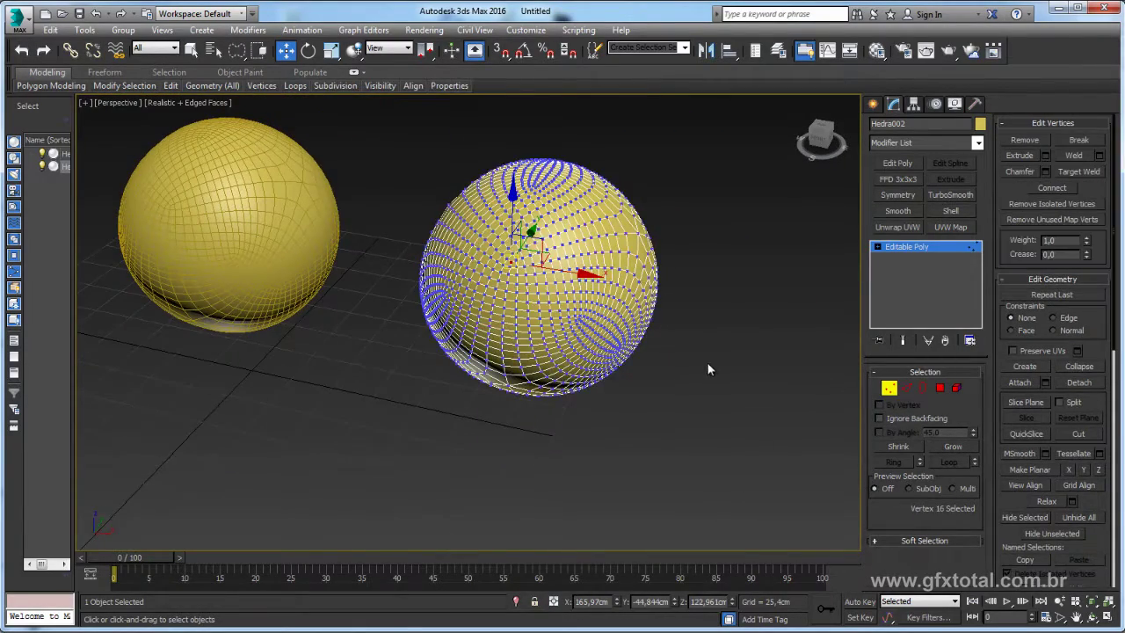
{"action": "key", "text": "shift+z"}
{"action": "key", "text": "shift+z"}
{"action": "key", "text": "shift+z"}
{"action": "key", "text": "shift+z"}
{"action": "key", "text": "shift+z"}
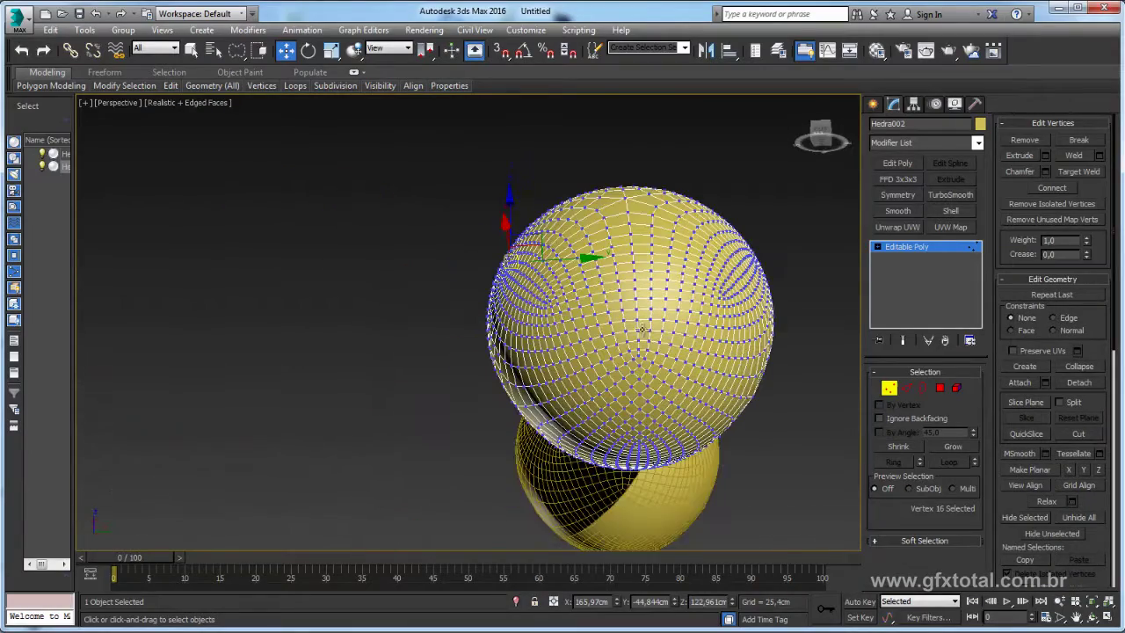
{"action": "key", "text": "shift+z"}
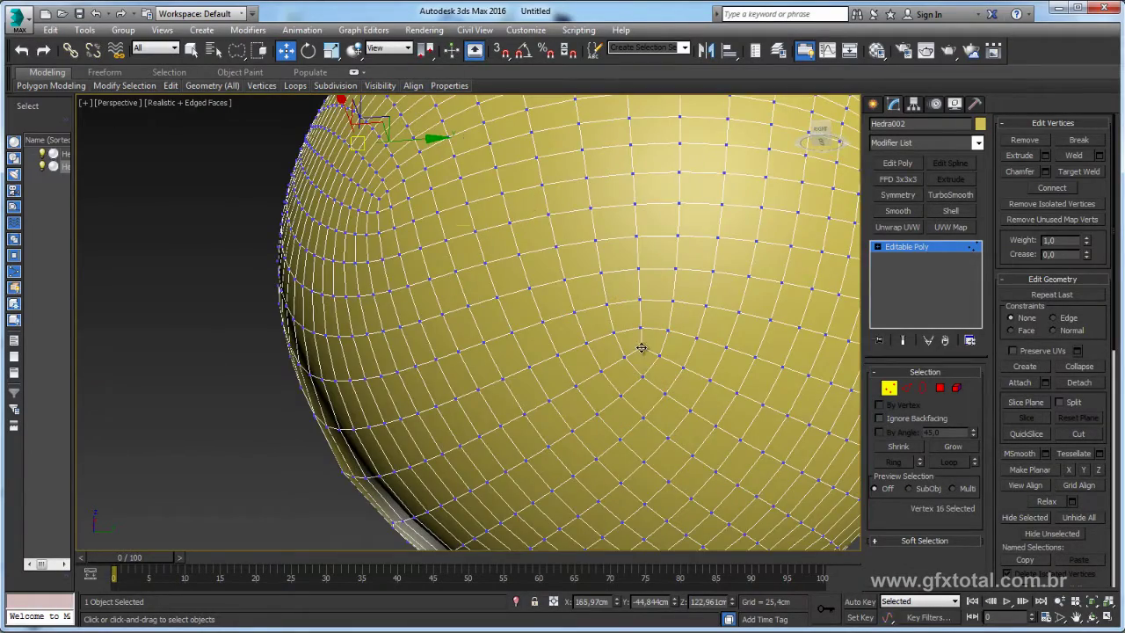
{"action": "key", "text": "shift+z"}
{"action": "key", "text": "shift+z"}
{"action": "key", "text": "shift+z"}
{"action": "key", "text": "shift+z"}
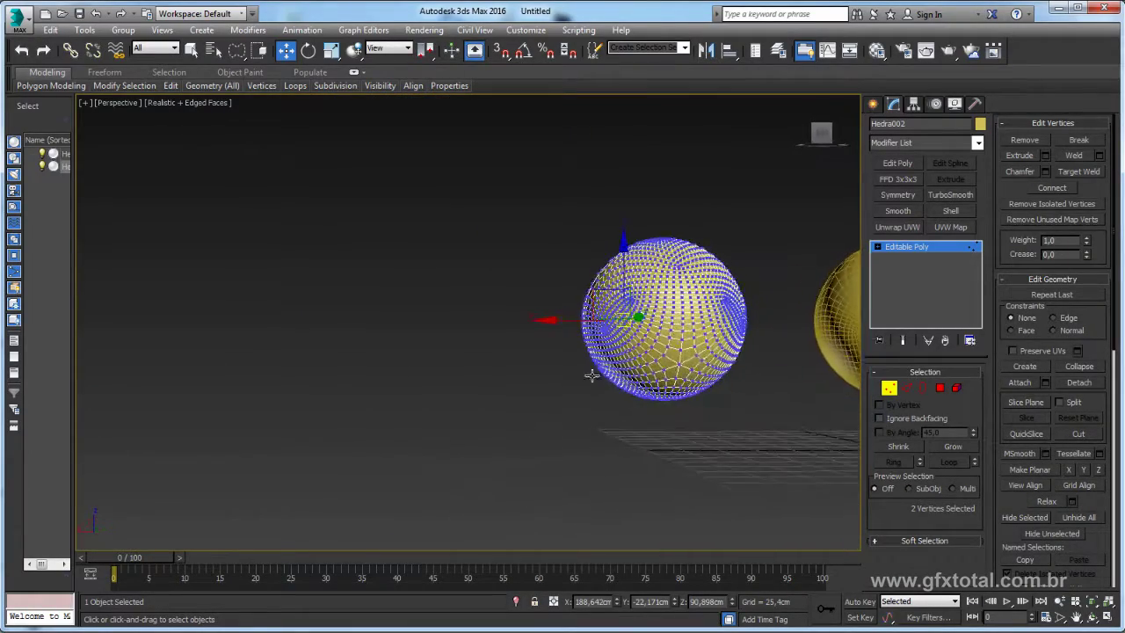
{"action": "key", "text": "shift+z"}
{"action": "key", "text": "shift+z"}
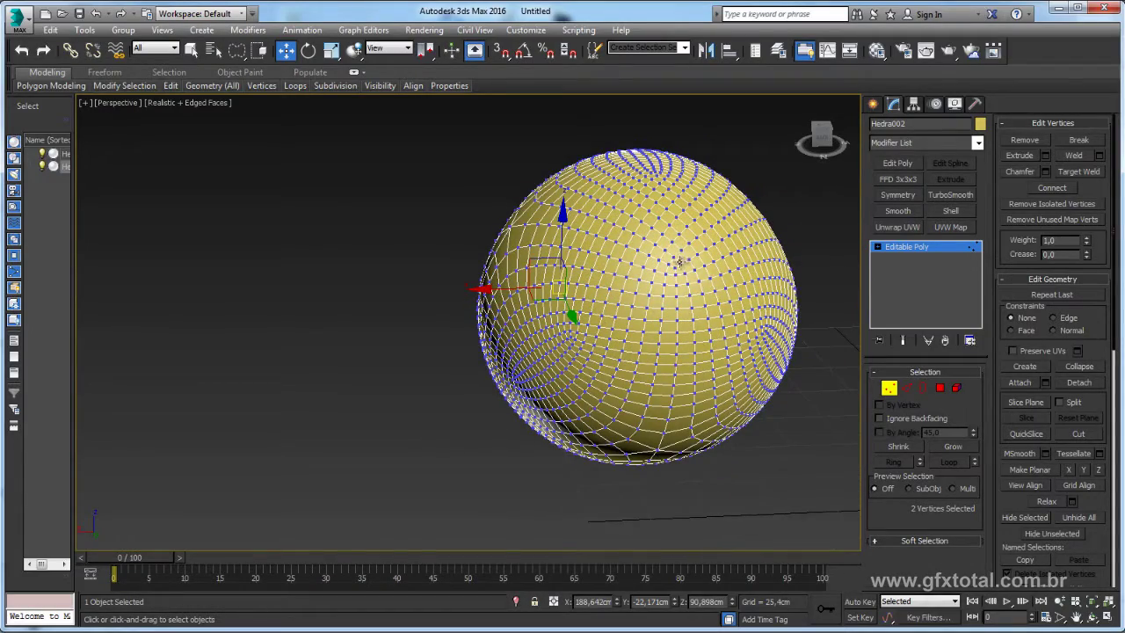
Switch the viewport to Shaded + Edged Faces and select more panel-corner vertices
{"action": "left_click", "coordinate": [679, 273], "text": "ctrl"}
{"action": "mouse_move", "coordinate": [675, 266]}
{"action": "middle_mouse_down", "text": "alt"}
{"action": "mouse_move", "coordinate": [656, 276]}
{"action": "mouse_move", "coordinate": [646, 264]}
{"action": "middle_mouse_up", "text": "alt"}
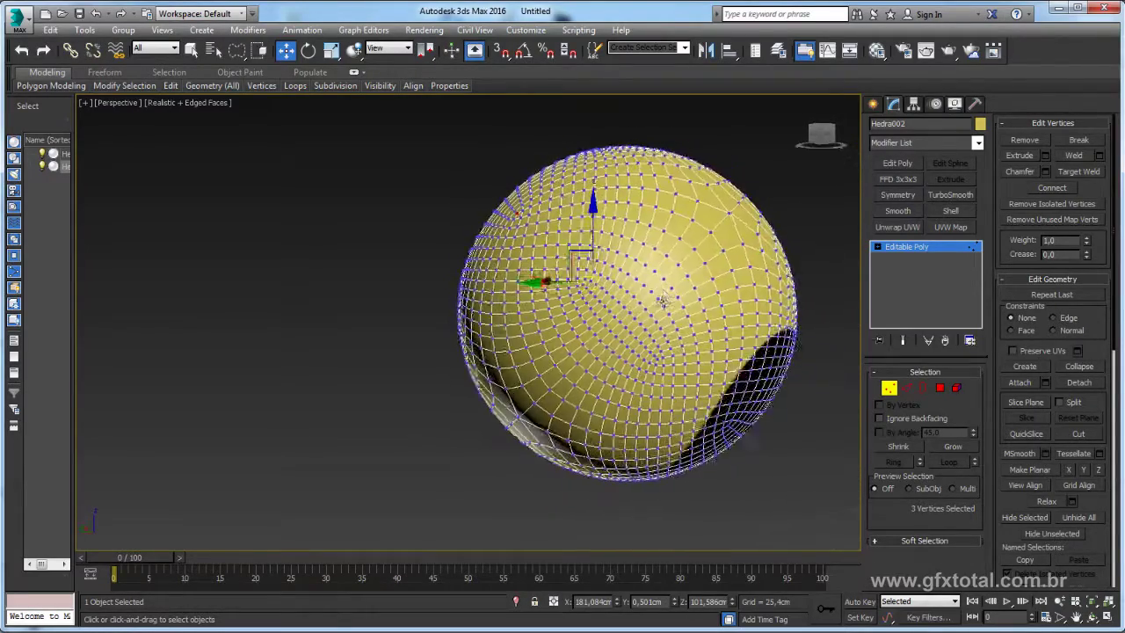
{"action": "left_click", "coordinate": [200, 103]}
{"action": "left_click", "coordinate": [235, 134]}
{"action": "mouse_move", "coordinate": [712, 352]}
{"action": "middle_mouse_down", "text": "alt"}
{"action": "mouse_move", "coordinate": [682, 328]}
{"action": "mouse_move", "coordinate": [799, 347]}
{"action": "middle_mouse_up", "text": "alt"}
{"action": "left_click", "coordinate": [661, 357], "text": "ctrl"}
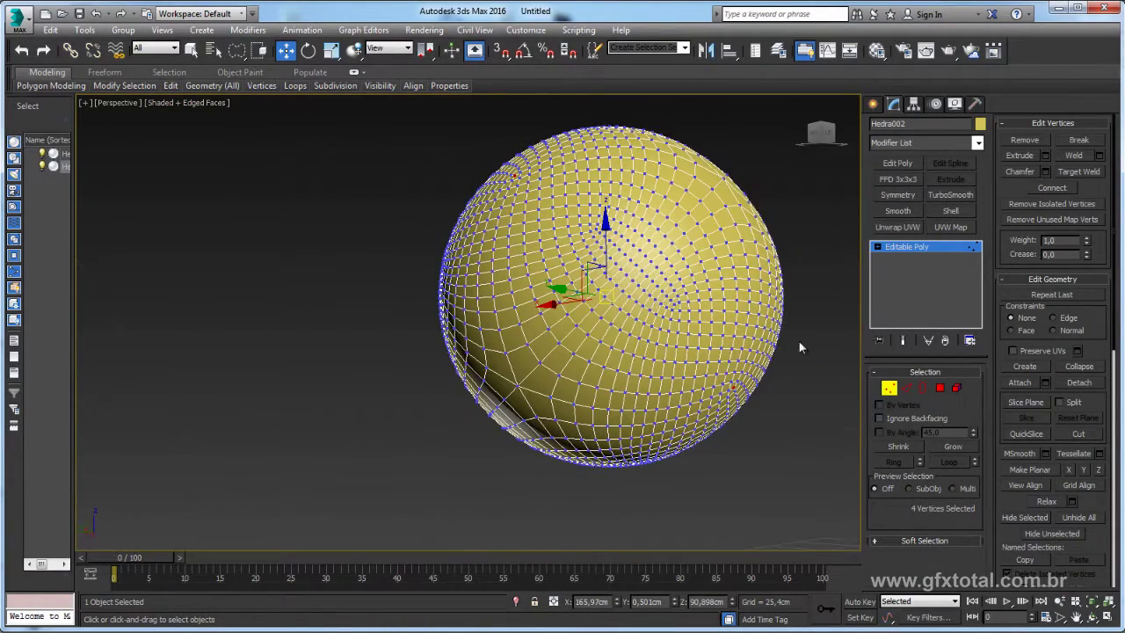
Convert the corner vertices to polygons and grow the selection to 960 polygons
{"action": "left_click", "coordinate": [941, 389], "text": "ctrl"}
{"action": "left_click", "coordinate": [953, 446]}
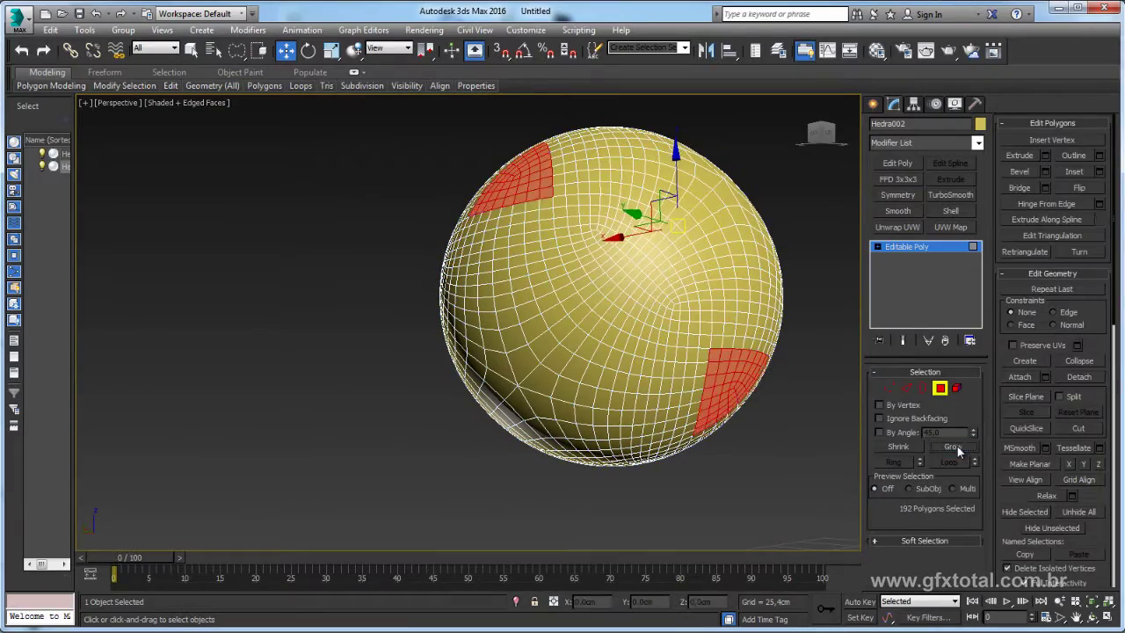
{"action": "left_click", "coordinate": [953, 447]}
{"action": "left_click", "coordinate": [953, 447]}
{"action": "mouse_move", "coordinate": [791, 387]}
{"action": "middle_mouse_down", "text": "alt"}
{"action": "mouse_move", "coordinate": [763, 376]}
{"action": "mouse_move", "coordinate": [703, 382]}
{"action": "mouse_move", "coordinate": [715, 388]}
{"action": "mouse_move", "coordinate": [765, 387]}
{"action": "mouse_move", "coordinate": [613, 318]}
{"action": "middle_mouse_up", "text": "alt"}
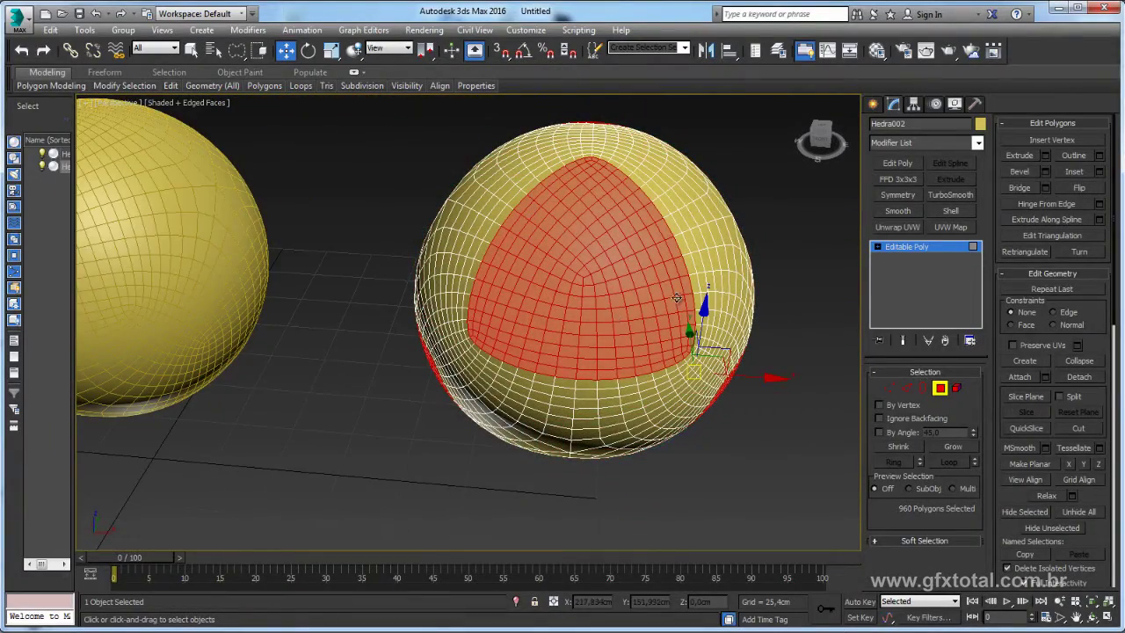
{"action": "middle_click_drag", "start_coordinate": [677, 298], "coordinate": [665, 325]}
{"action": "middle_click_drag", "start_coordinate": [624, 287], "coordinate": [601, 293], "text": "alt"}
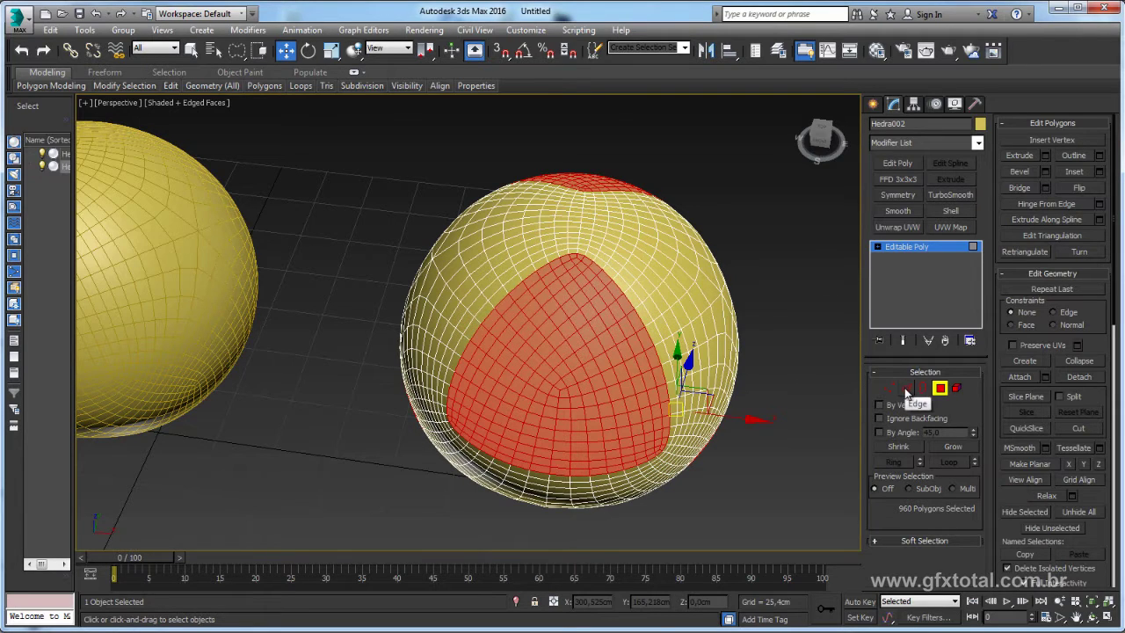
{"action": "left_click", "coordinate": [905, 246]}
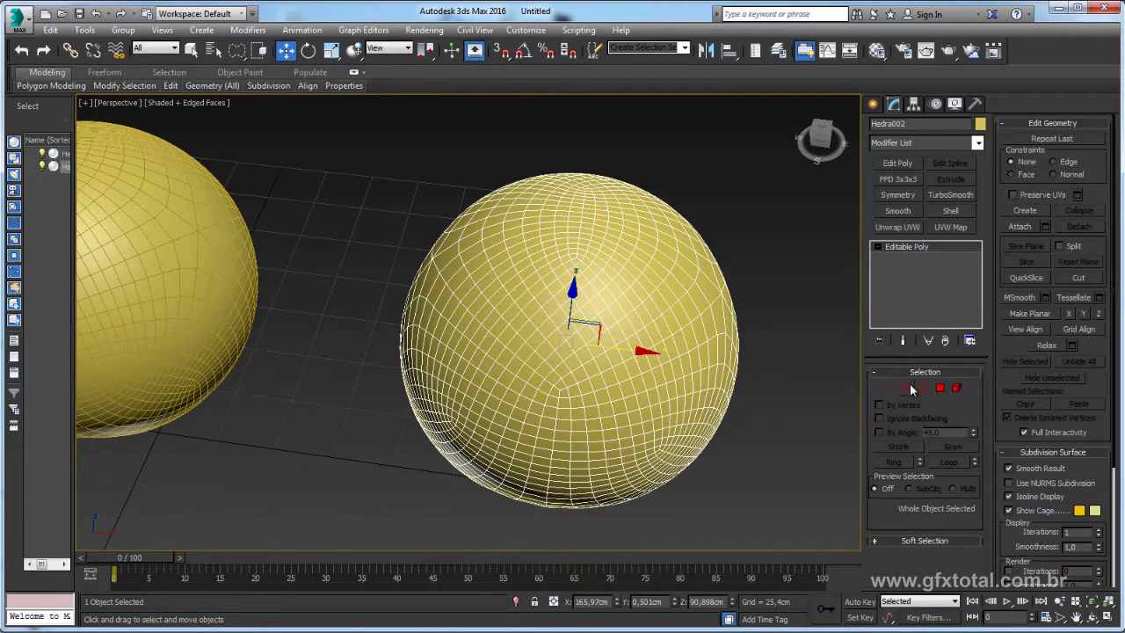
In Edge mode, select the first panel-seam edge loop on Hedra002
{"action": "left_click", "coordinate": [906, 388]}
{"action": "scroll", "coordinate": [595, 269], "scroll_direction": "up", "scroll_amount": 5}
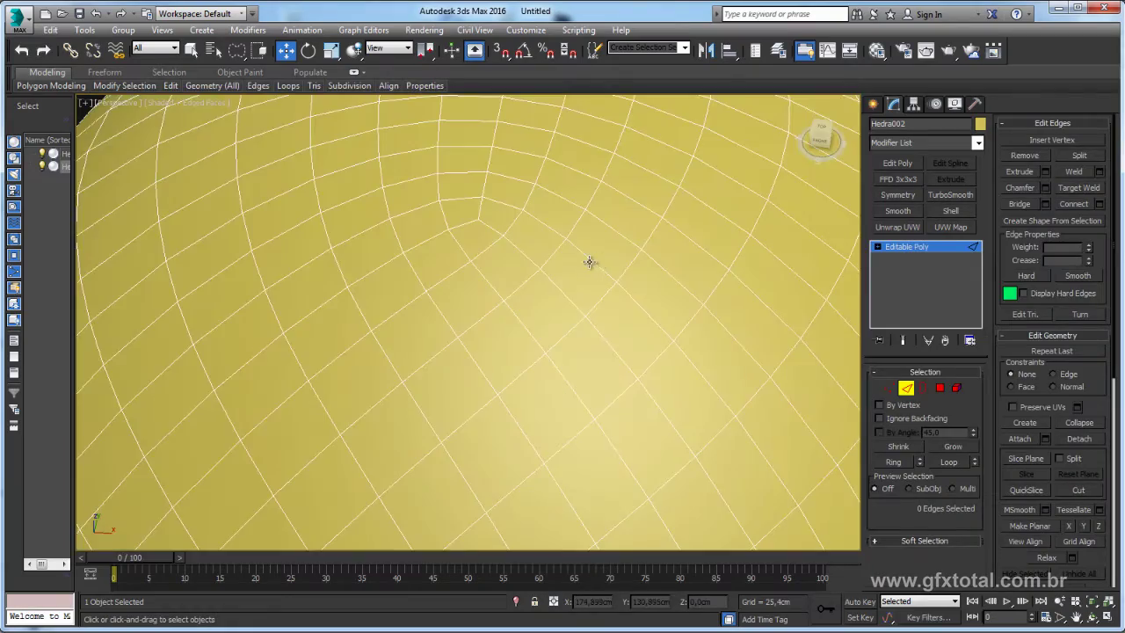
{"action": "scroll", "coordinate": [581, 255], "scroll_direction": "down", "scroll_amount": 5}
{"action": "double_click", "coordinate": [577, 244]}
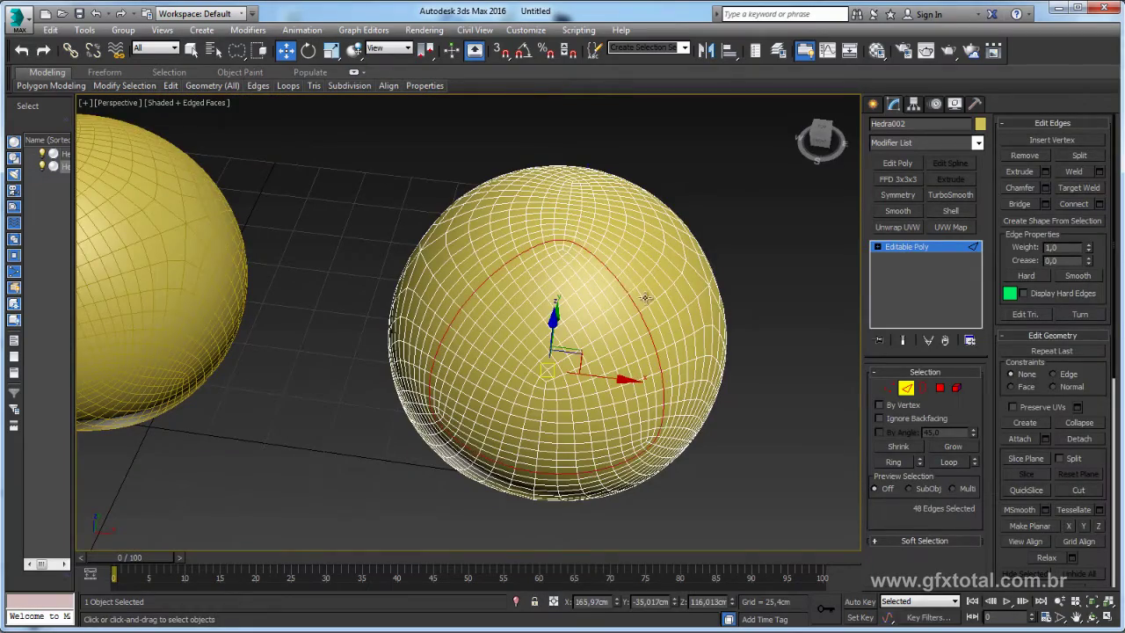
{"action": "mouse_move", "coordinate": [647, 299]}
{"action": "middle_mouse_down", "text": "alt"}
{"action": "mouse_move", "coordinate": [633, 279]}
{"action": "mouse_move", "coordinate": [661, 233]}
{"action": "middle_mouse_up", "text": "alt"}
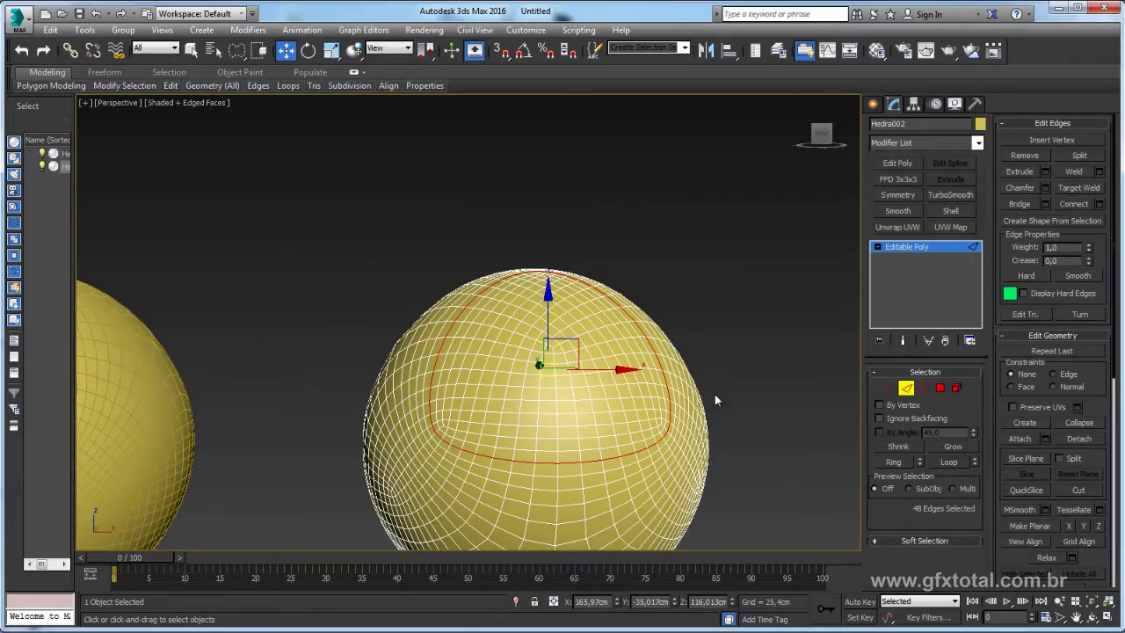
{"action": "mouse_move", "coordinate": [715, 400]}
{"action": "middle_mouse_down", "text": "alt"}
{"action": "mouse_move", "coordinate": [594, 444]}
{"action": "mouse_move", "coordinate": [626, 356]}
{"action": "mouse_move", "coordinate": [612, 337]}
{"action": "mouse_move", "coordinate": [621, 242]}
{"action": "mouse_move", "coordinate": [579, 257]}
{"action": "middle_mouse_up", "text": "alt"}
{"action": "scroll", "coordinate": [640, 347], "scroll_direction": "up", "scroll_amount": 10}
{"action": "scroll", "coordinate": [640, 347], "scroll_direction": "down", "scroll_amount": 10}
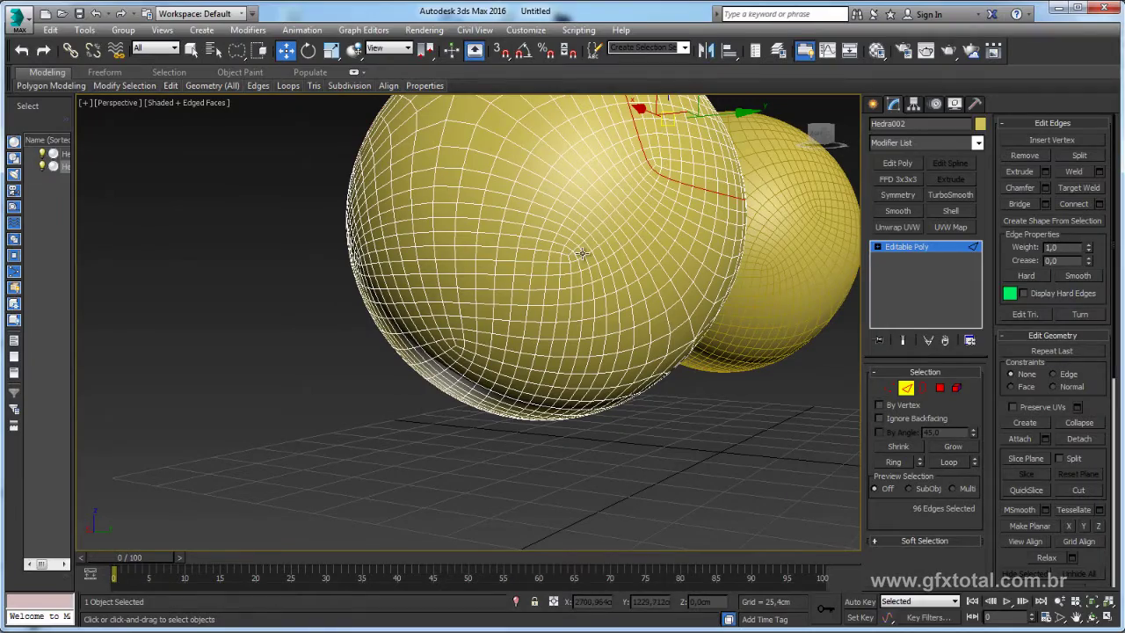
Add the remaining seam edge loops to reach 192 edges, then apply TurboSmooth
{"action": "double_click", "coordinate": [576, 256], "text": "ctrl"}
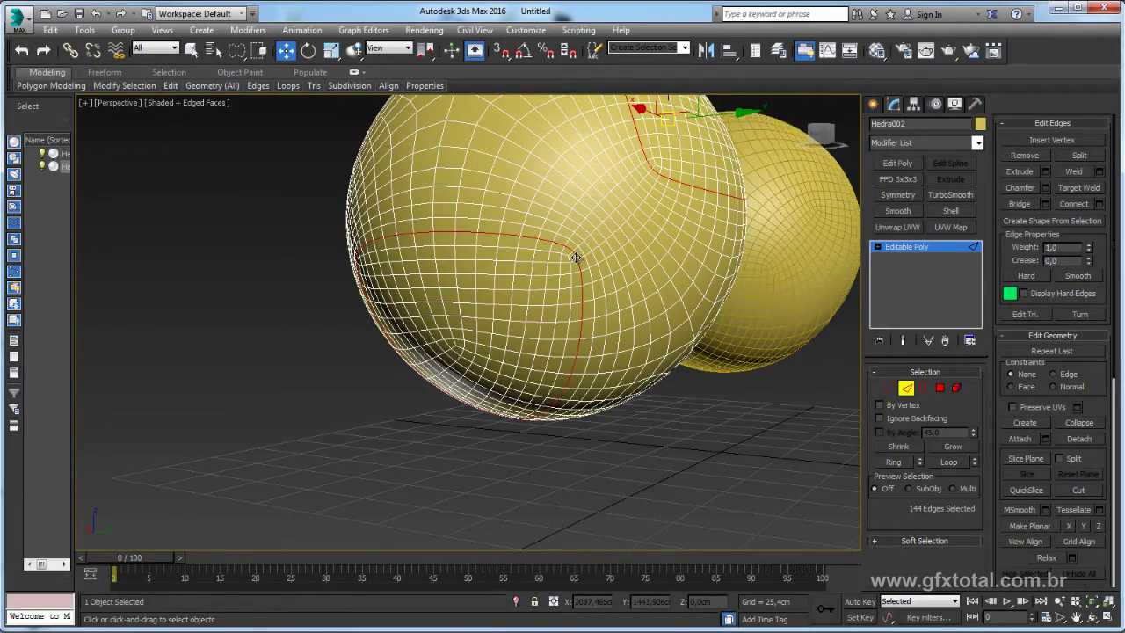
{"action": "mouse_move", "coordinate": [576, 257]}
{"action": "middle_mouse_down", "text": "alt"}
{"action": "mouse_move", "coordinate": [584, 241]}
{"action": "mouse_move", "coordinate": [574, 259]}
{"action": "middle_mouse_up", "text": "alt"}
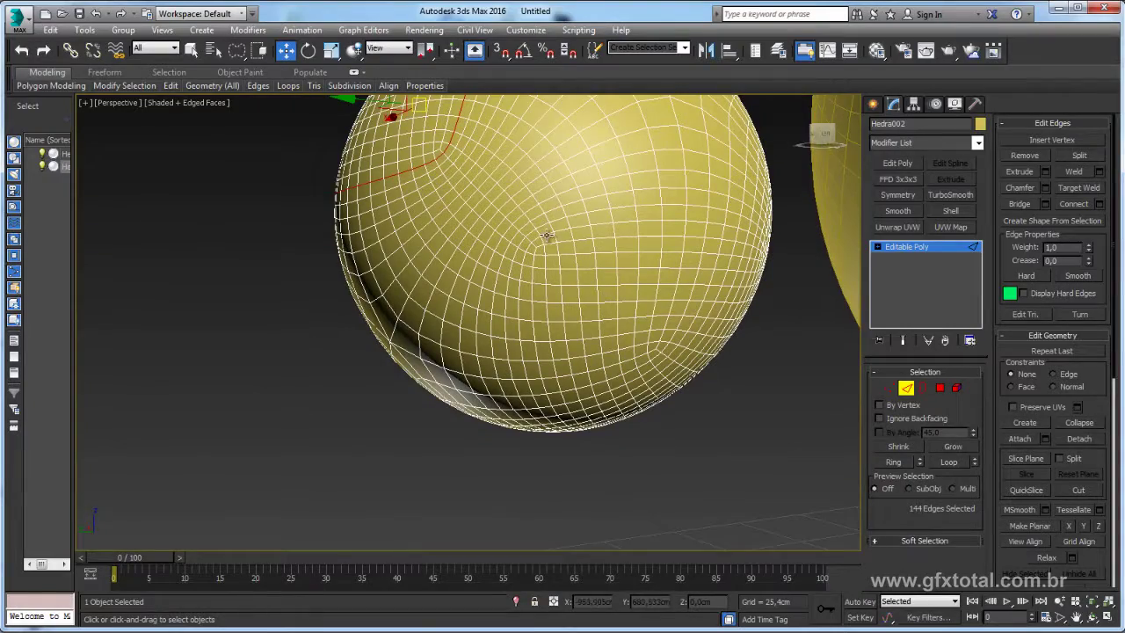
{"action": "double_click", "coordinate": [547, 235], "text": "ctrl"}
{"action": "mouse_move", "coordinate": [546, 235]}
{"action": "middle_mouse_down", "text": "alt"}
{"action": "mouse_move", "coordinate": [698, 255]}
{"action": "mouse_move", "coordinate": [651, 268]}
{"action": "middle_mouse_up", "text": "alt"}
{"action": "scroll", "coordinate": [698, 256], "scroll_direction": "down", "scroll_amount": 3}
{"action": "scroll", "coordinate": [650, 269], "scroll_direction": "up", "scroll_amount": 3}
{"action": "mouse_move", "coordinate": [666, 339]}
{"action": "middle_mouse_down", "text": "alt"}
{"action": "mouse_move", "coordinate": [728, 331]}
{"action": "mouse_move", "coordinate": [707, 359]}
{"action": "mouse_move", "coordinate": [688, 359]}
{"action": "middle_mouse_up", "text": "alt"}
{"action": "scroll", "coordinate": [729, 332], "scroll_direction": "down", "scroll_amount": 4}
{"action": "scroll", "coordinate": [706, 360], "scroll_direction": "up", "scroll_amount": 3}
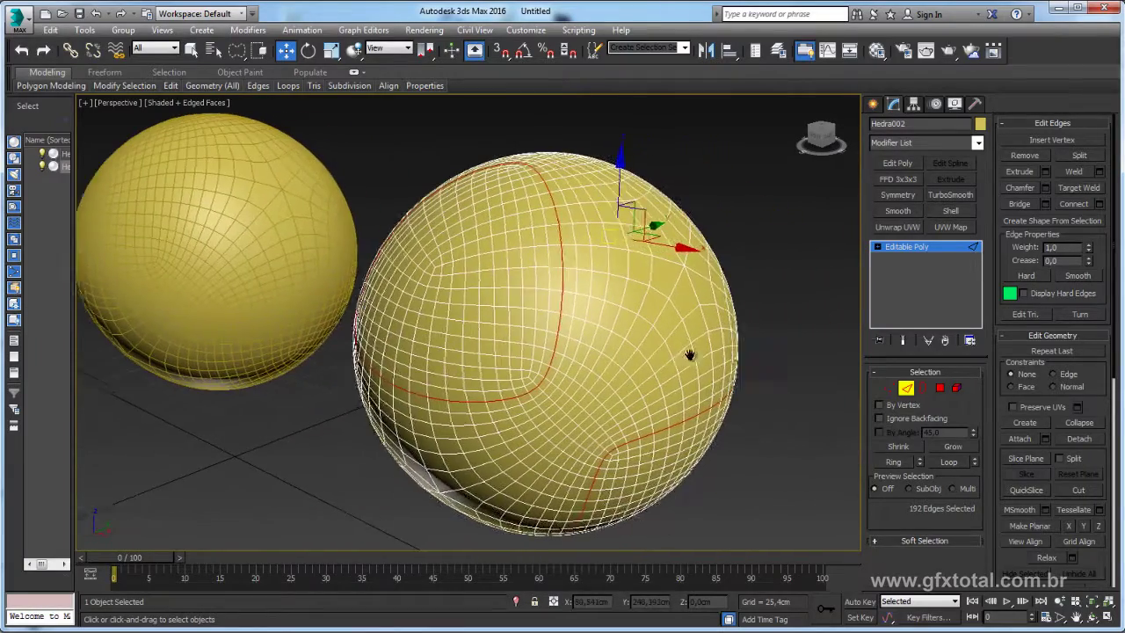
{"action": "scroll", "coordinate": [688, 360], "scroll_direction": "down", "scroll_amount": 1}
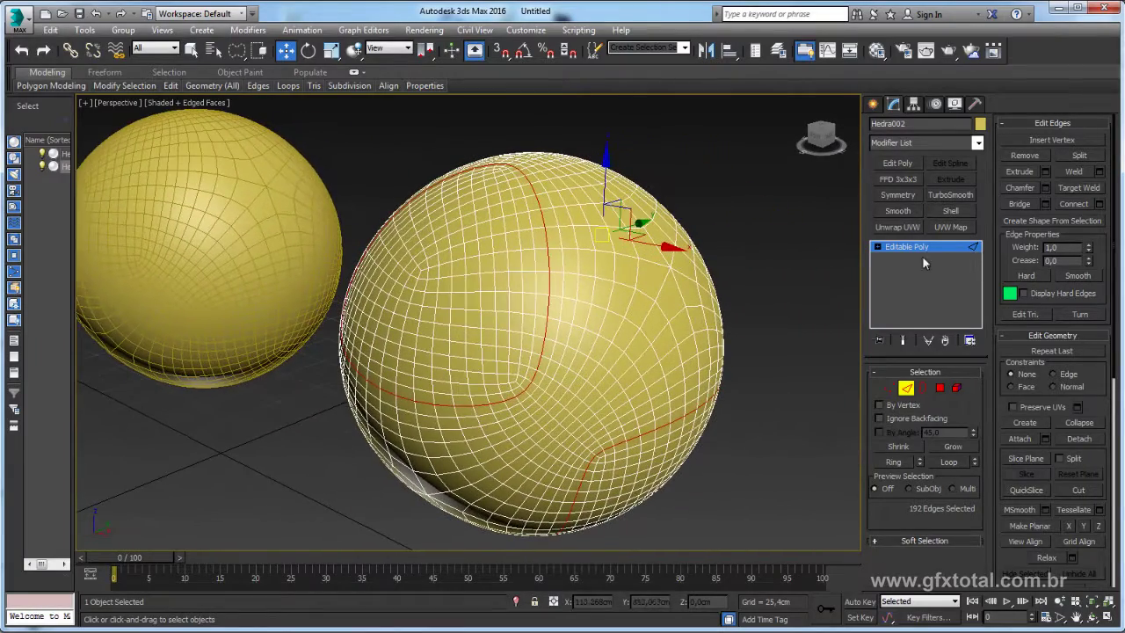
{"action": "left_click", "coordinate": [951, 195]}
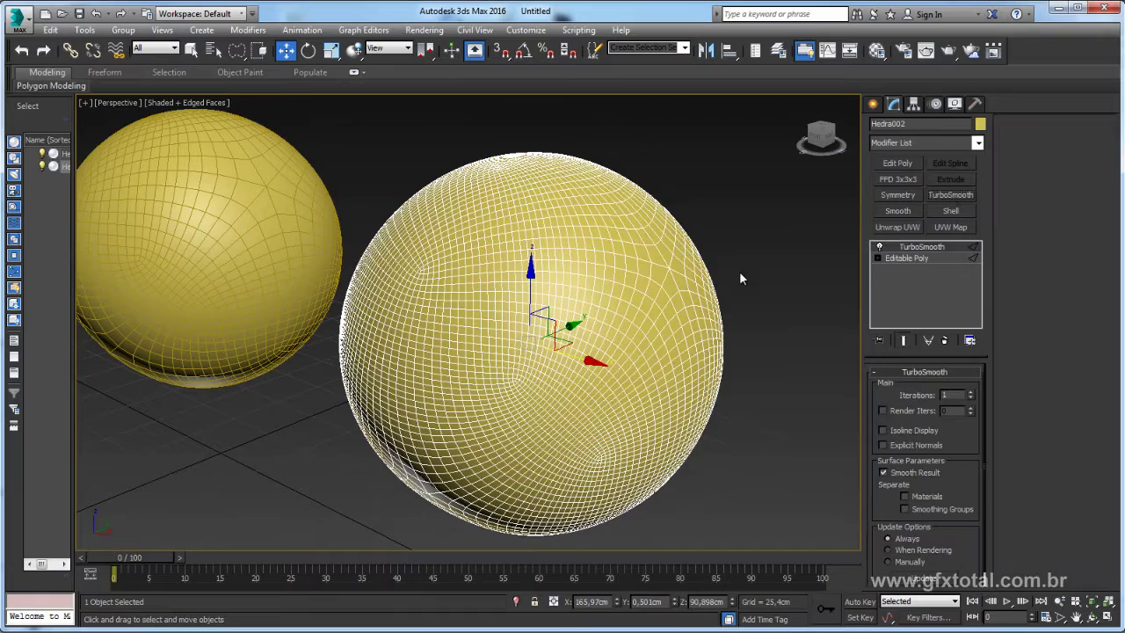
Return to the Editable Poly edges with Show End Result enabled
{"action": "left_click", "coordinate": [907, 259]}
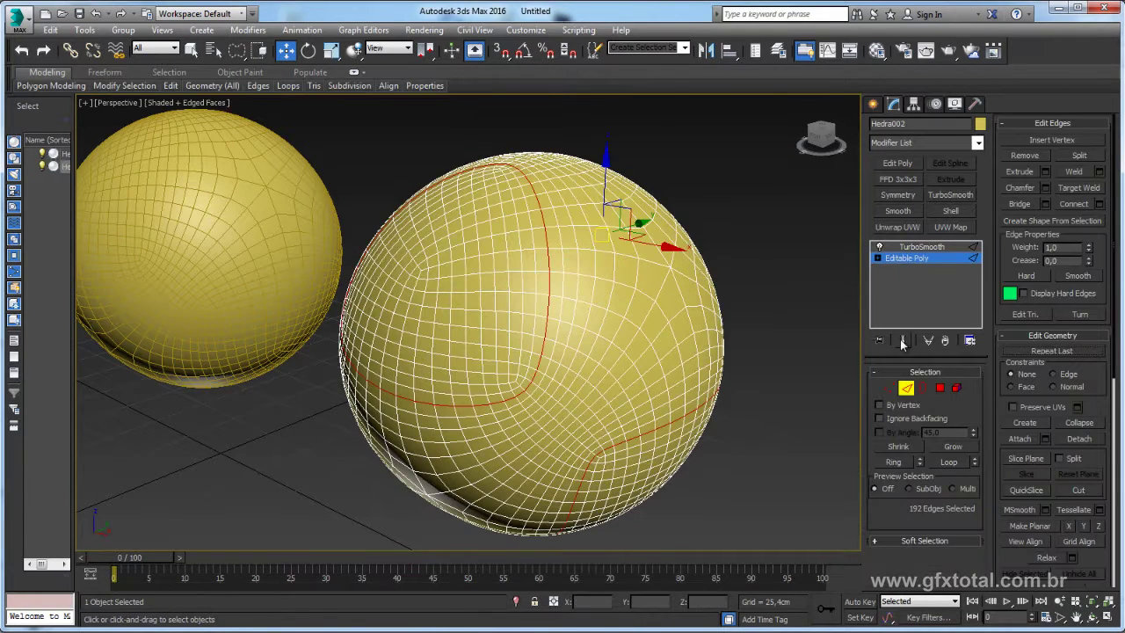
{"action": "left_click", "coordinate": [904, 341]}
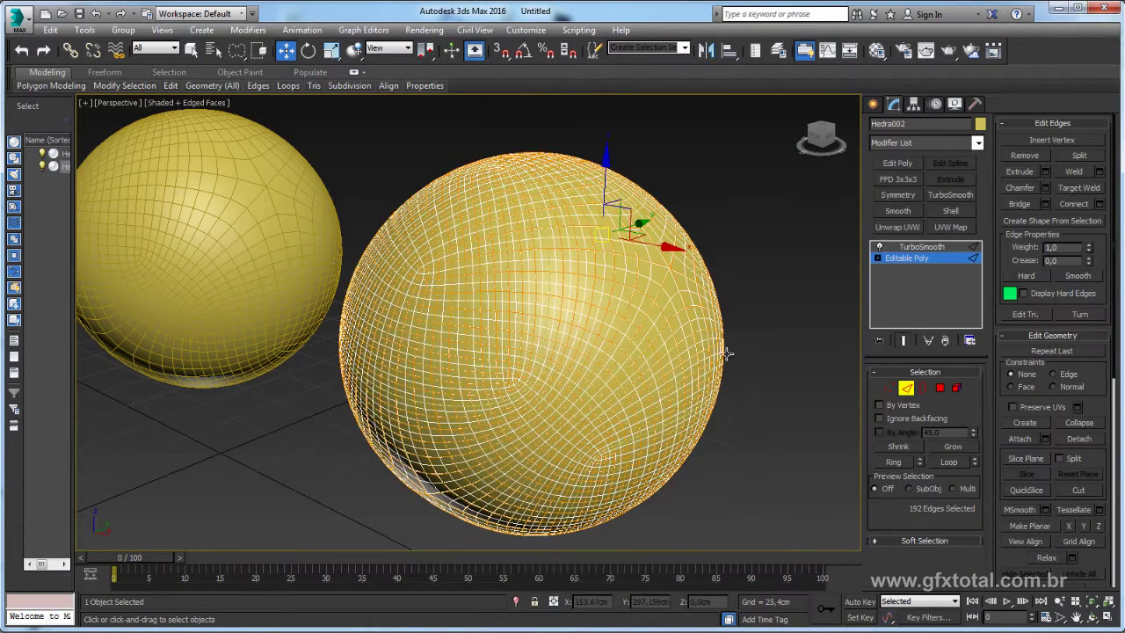
{"action": "middle_click_drag", "start_coordinate": [545, 364], "coordinate": [562, 360], "text": "alt"}
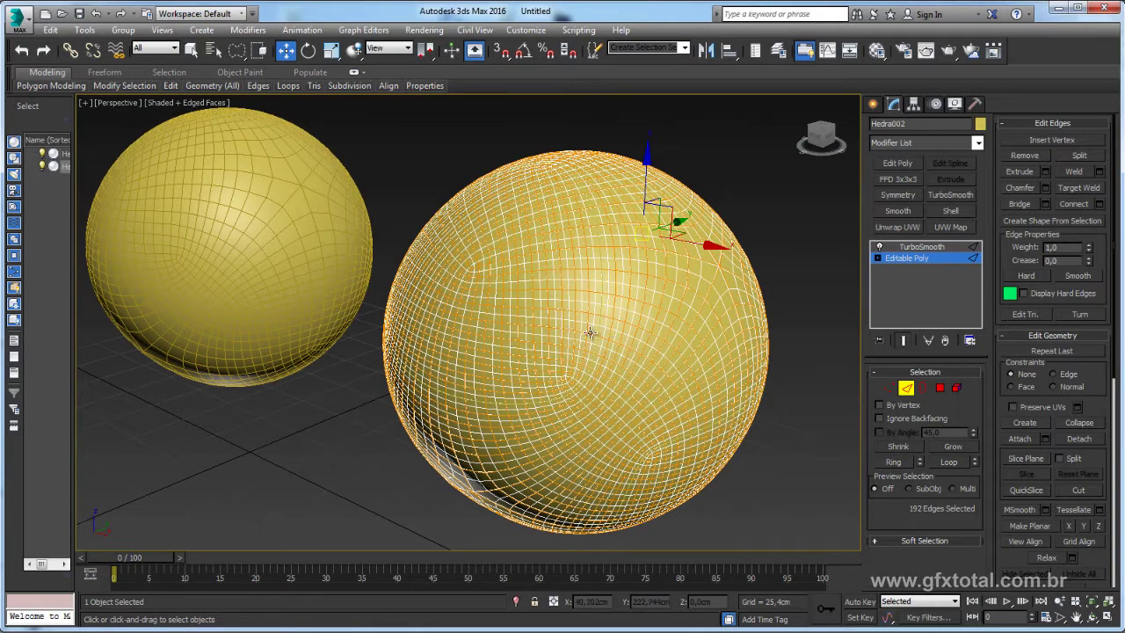
Extrude the seam edges with Width 0.0cm and Height -0.378cm
{"action": "left_click", "coordinate": [1046, 172]}
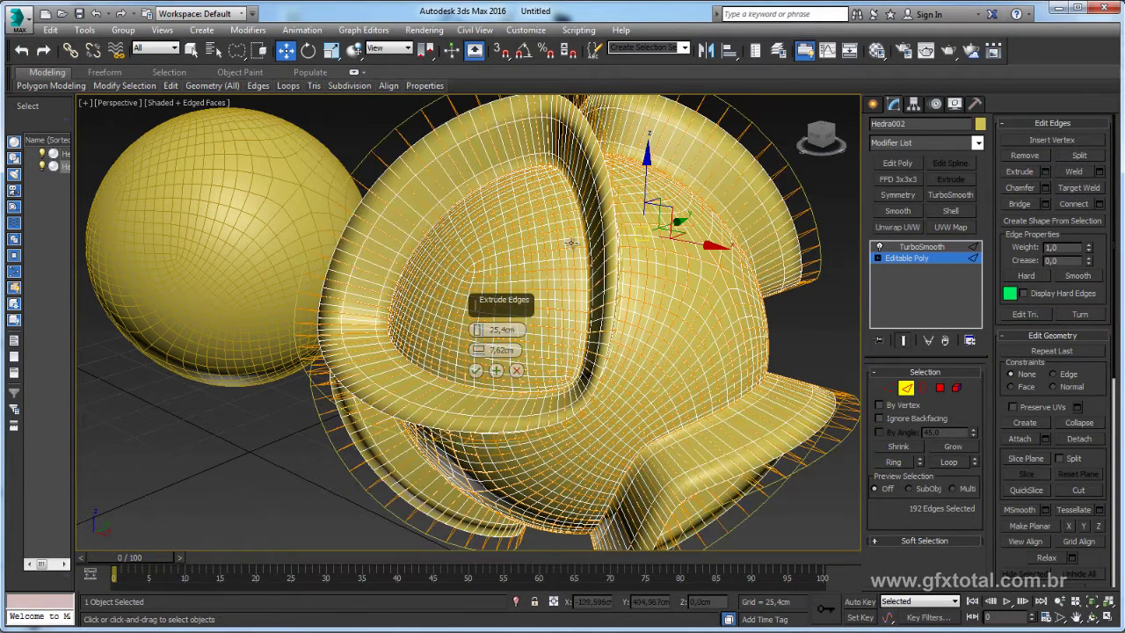
{"action": "mouse_move", "coordinate": [482, 327]}
{"action": "left_mouse_down"}
{"action": "mouse_move", "coordinate": [503, 318]}
{"action": "mouse_move", "coordinate": [503, 343]}
{"action": "left_mouse_up"}
{"action": "mouse_move", "coordinate": [545, 351]}
{"action": "middle_mouse_down", "text": "alt"}
{"action": "mouse_move", "coordinate": [661, 390]}
{"action": "mouse_move", "coordinate": [898, 296]}
{"action": "middle_mouse_up", "text": "alt"}
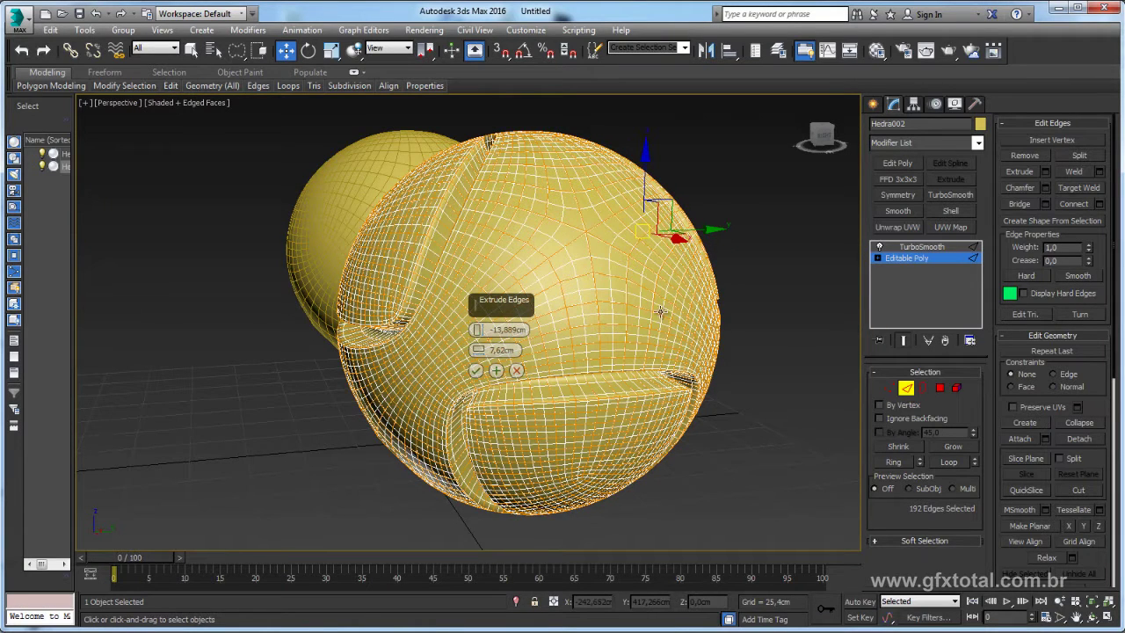
{"action": "right_click", "coordinate": [479, 351]}
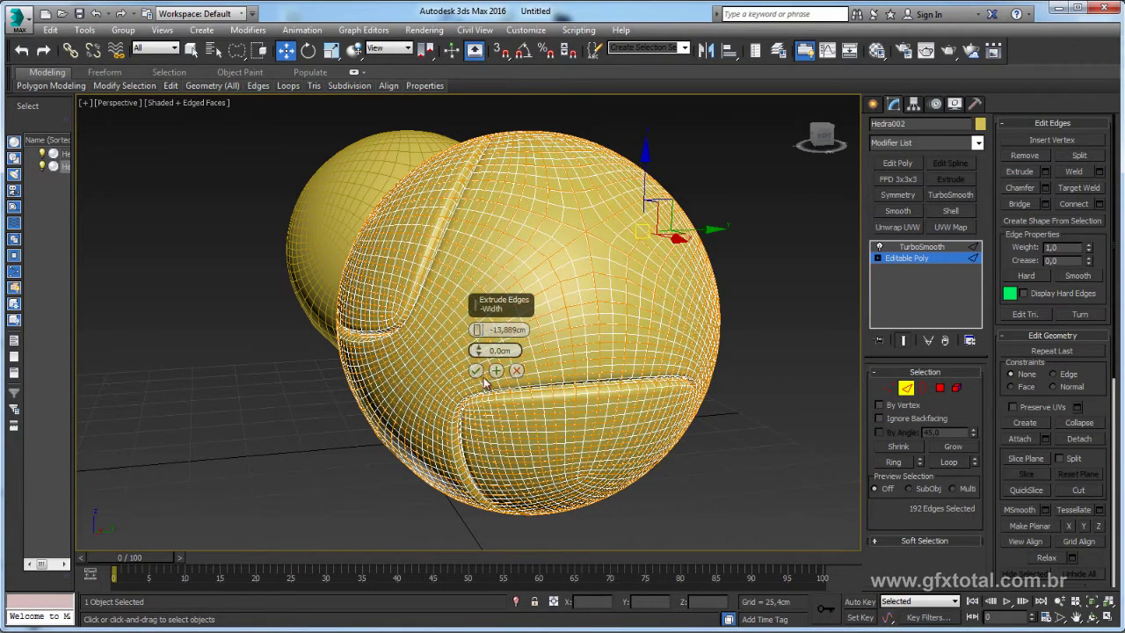
{"action": "mouse_move", "coordinate": [479, 330]}
{"action": "left_mouse_down"}
{"action": "mouse_move", "coordinate": [479, 340]}
{"action": "mouse_move", "coordinate": [486, 314]}
{"action": "left_mouse_up"}
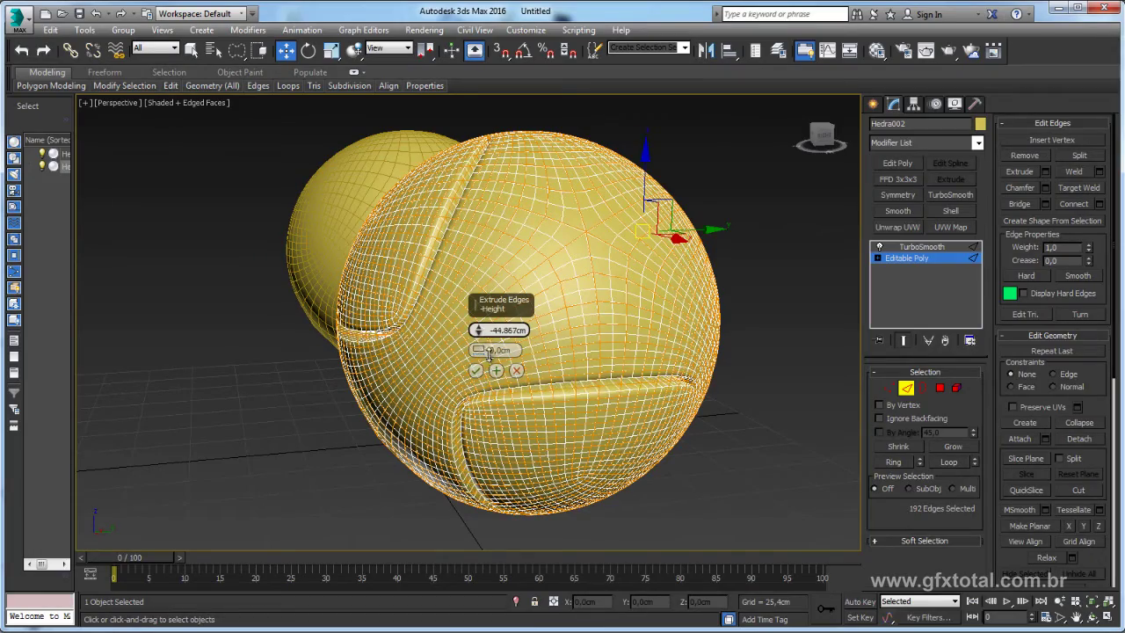
{"action": "right_click", "coordinate": [482, 331]}
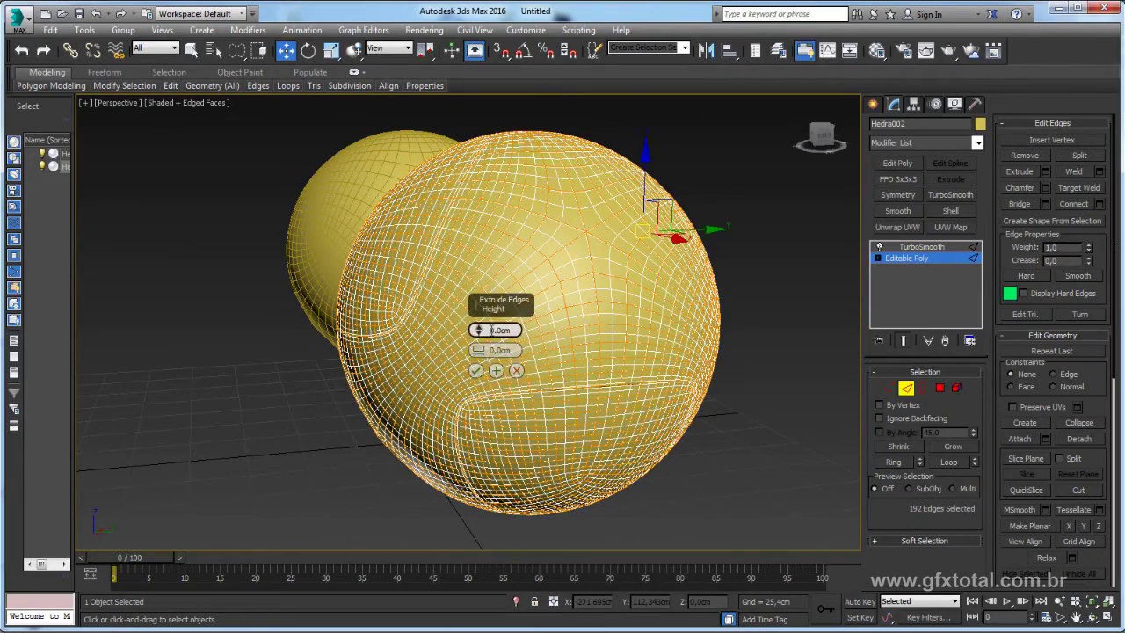
{"action": "scroll", "coordinate": [576, 296], "scroll_direction": "up", "scroll_amount": 2}
{"action": "scroll", "coordinate": [576, 295], "scroll_direction": "up", "scroll_amount": 4}
{"action": "scroll", "coordinate": [576, 295], "scroll_direction": "down", "scroll_amount": 3}
{"action": "mouse_move", "coordinate": [572, 301]}
{"action": "middle_mouse_down", "text": "alt"}
{"action": "mouse_move", "coordinate": [597, 309]}
{"action": "mouse_move", "coordinate": [595, 291]}
{"action": "middle_mouse_up", "text": "alt"}
{"action": "mouse_move", "coordinate": [479, 330]}
{"action": "left_mouse_down"}
{"action": "mouse_move", "coordinate": [476, 351]}
{"action": "mouse_move", "coordinate": [482, 329]}
{"action": "left_mouse_up"}
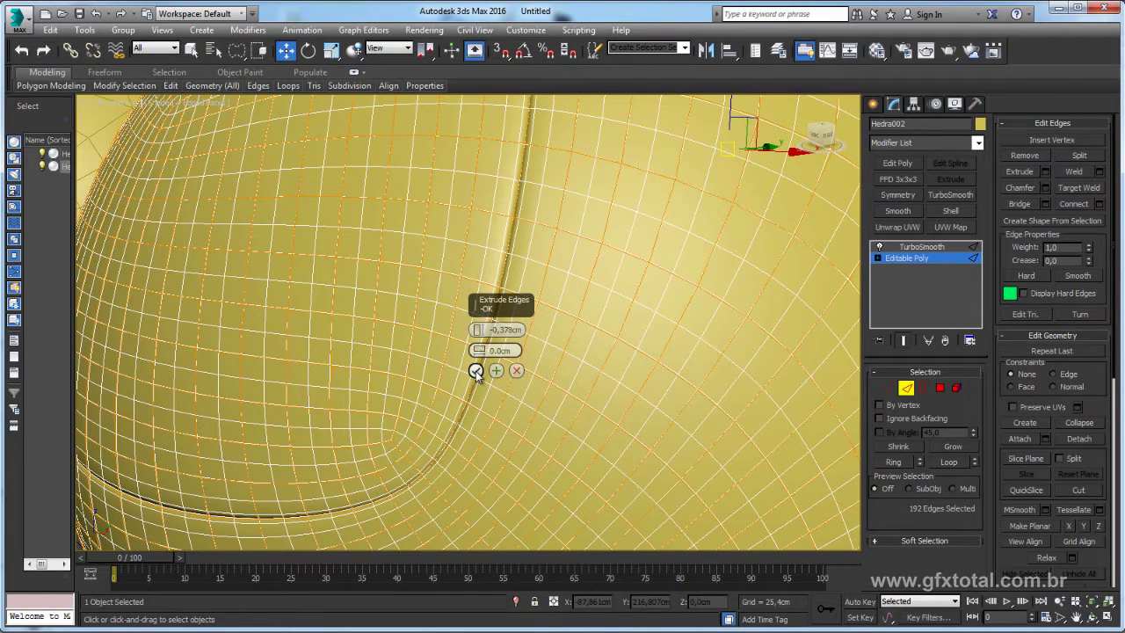
{"action": "left_click", "coordinate": [476, 371]}
Apply the grey default Material Editor sample to the right sphere
{"action": "left_click", "coordinate": [921, 247]}
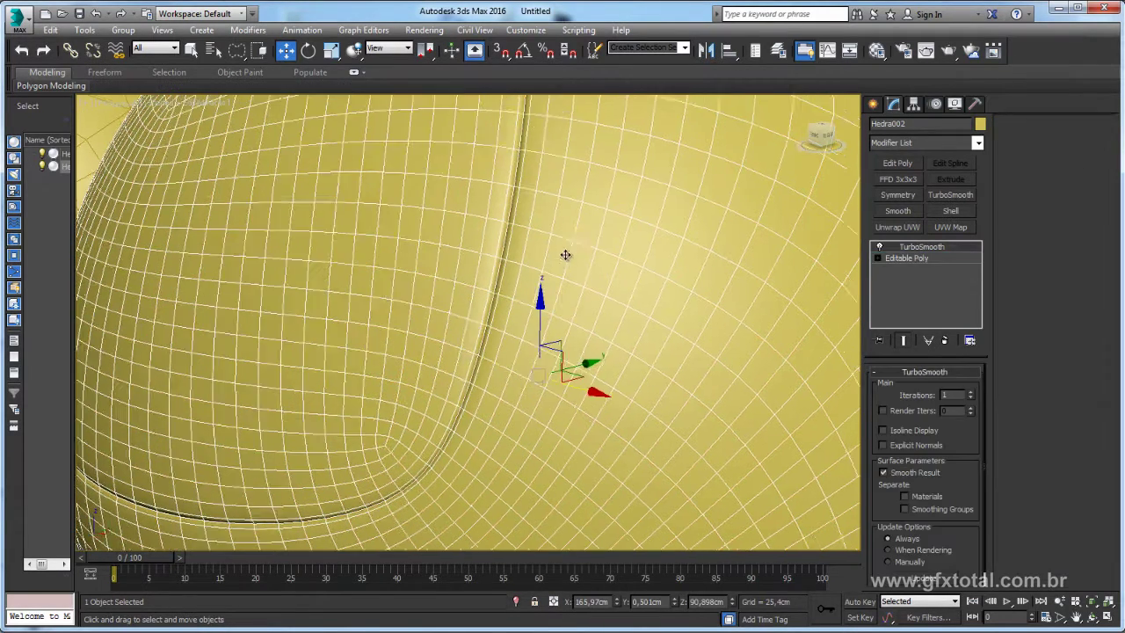
{"action": "scroll", "coordinate": [566, 252], "scroll_direction": "down", "scroll_amount": 10}
{"action": "left_click", "coordinate": [690, 252]}
{"action": "scroll", "coordinate": [648, 243], "scroll_direction": "up", "scroll_amount": 2}
{"action": "scroll", "coordinate": [654, 262], "scroll_direction": "up", "scroll_amount": 4}
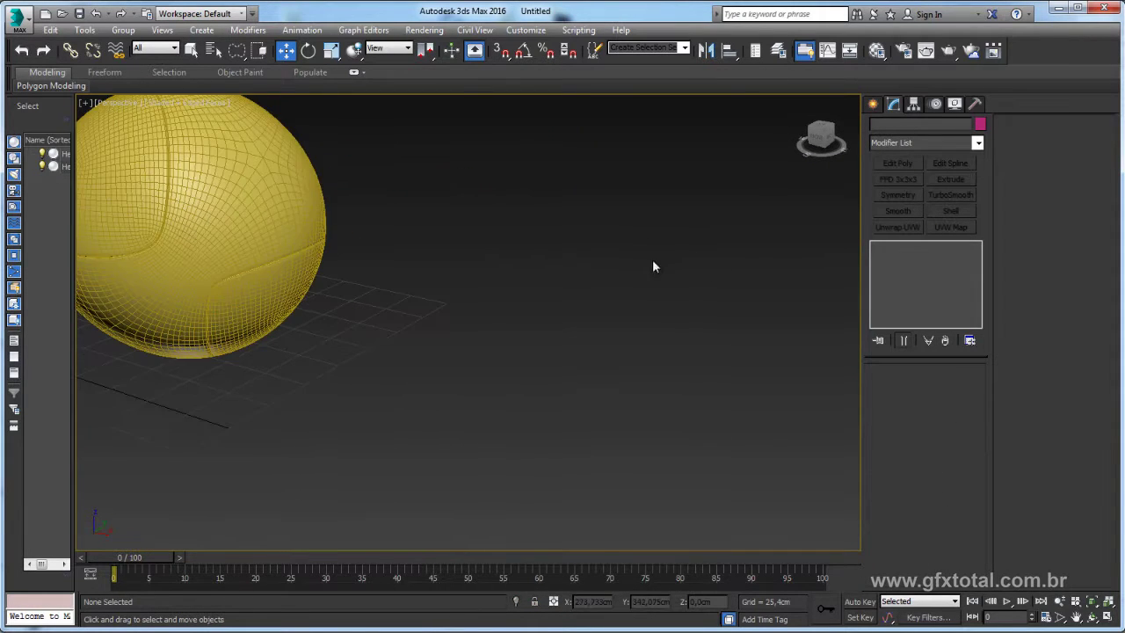
{"action": "scroll", "coordinate": [694, 308], "scroll_direction": "down", "scroll_amount": 3}
{"action": "scroll", "coordinate": [696, 310], "scroll_direction": "down", "scroll_amount": 1}
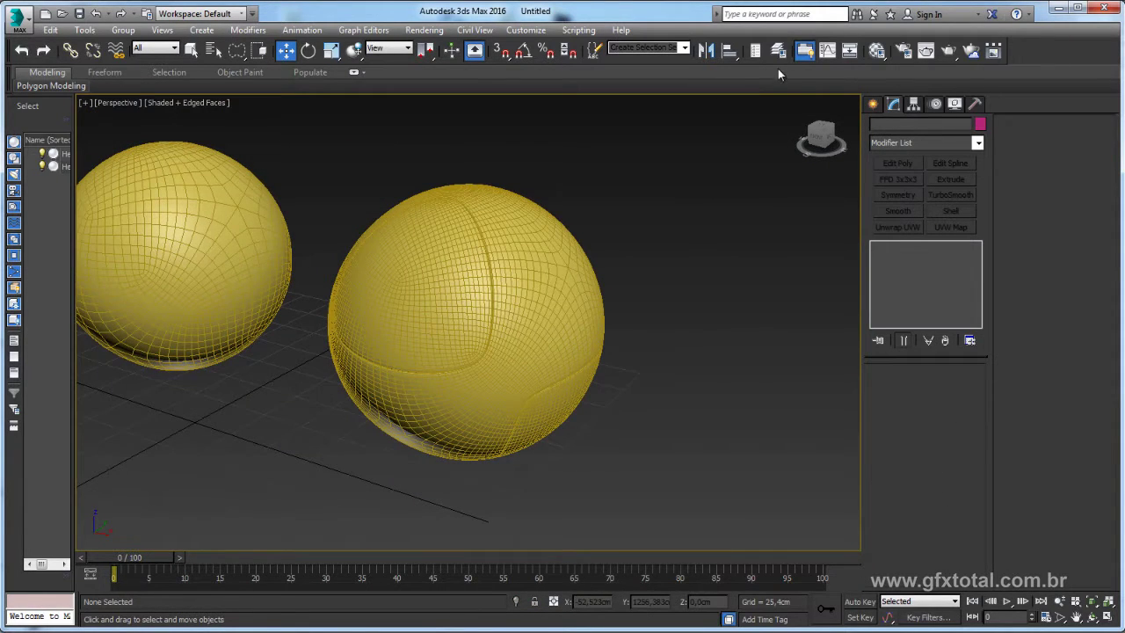
{"action": "left_click", "coordinate": [877, 50]}
{"action": "left_click_drag", "start_coordinate": [682, 126], "coordinate": [589, 257]}
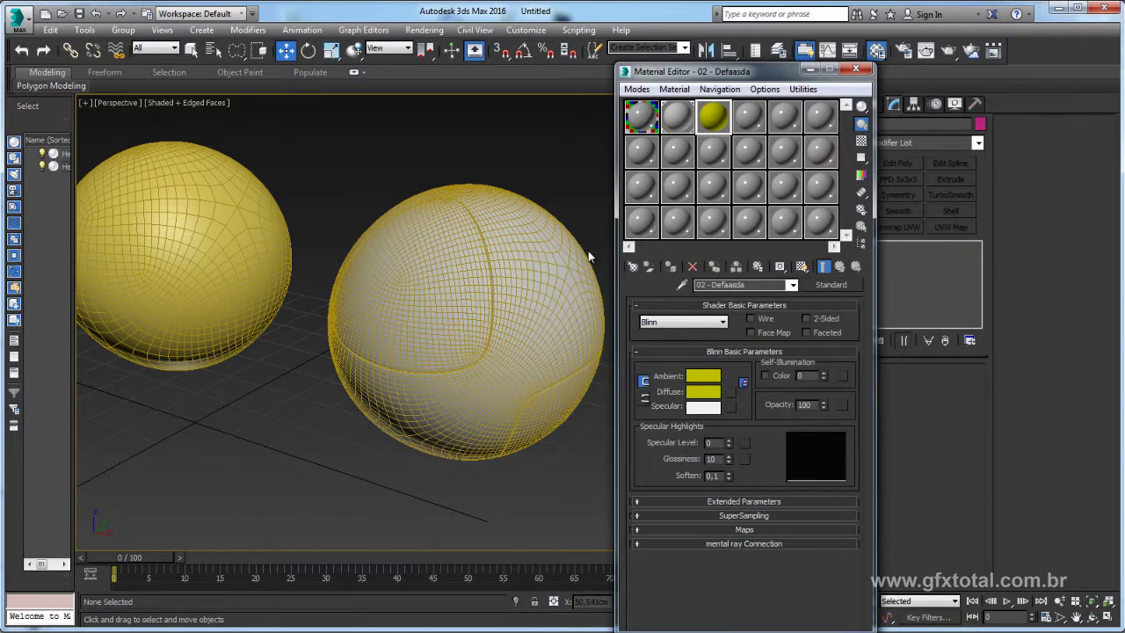
{"action": "left_click", "coordinate": [857, 69]}
Turn off Edged Faces with F4 and reselect the grooved right sphere
{"action": "left_click", "coordinate": [539, 354]}
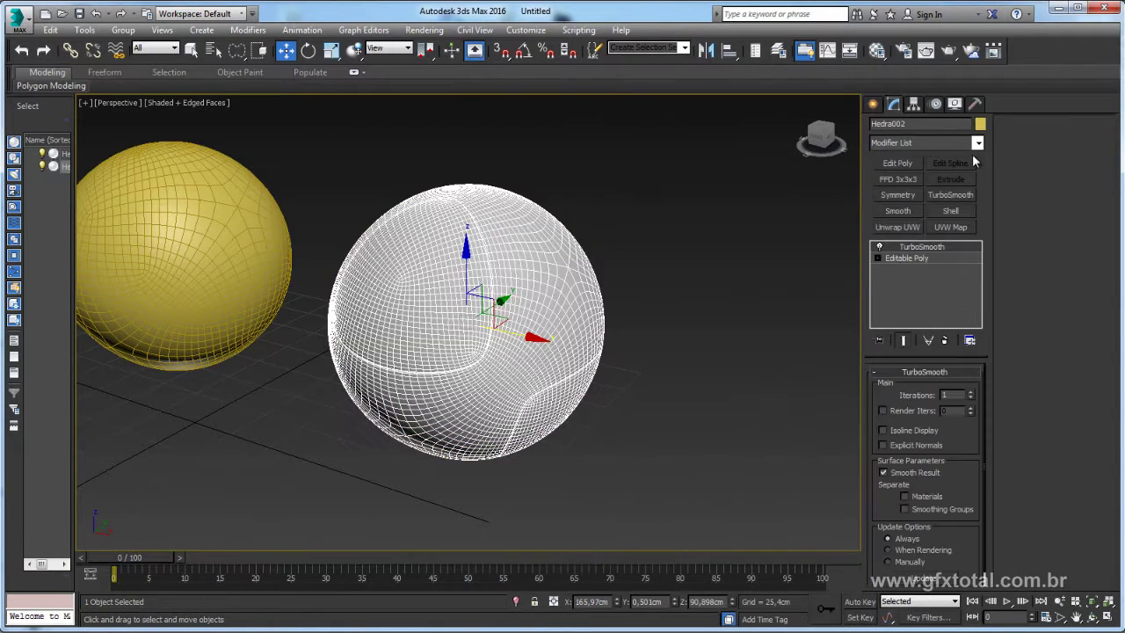
{"action": "left_click", "coordinate": [980, 123]}
{"action": "left_click", "coordinate": [788, 452]}
{"action": "left_click", "coordinate": [724, 330]}
{"action": "key", "text": "F4"}
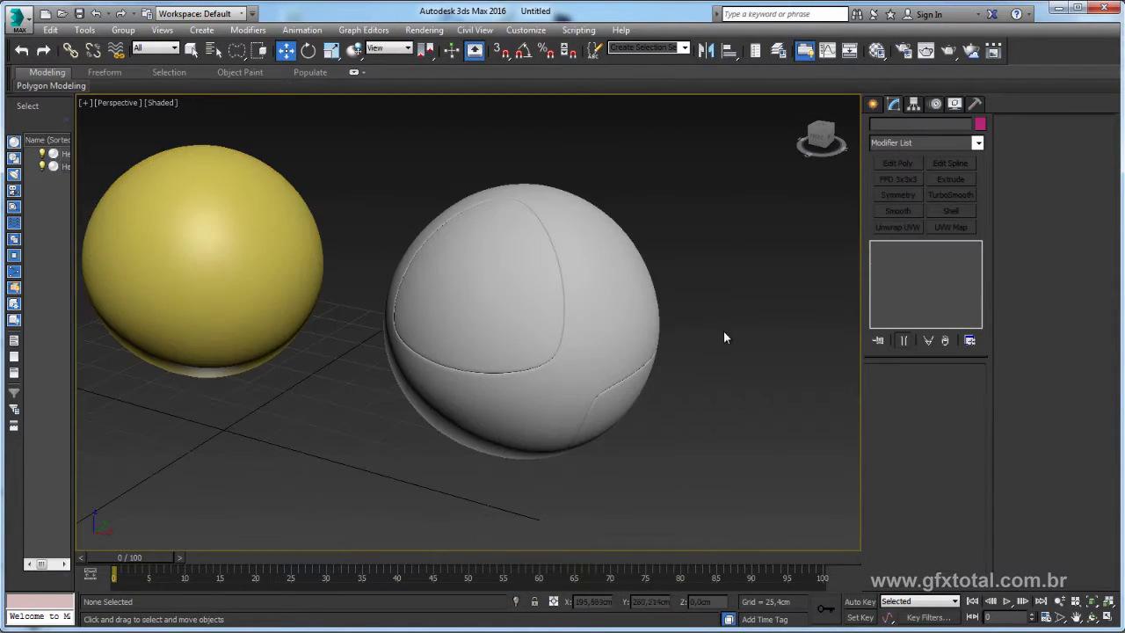
{"action": "mouse_move", "coordinate": [724, 331]}
{"action": "middle_mouse_down", "text": "alt"}
{"action": "mouse_move", "coordinate": [663, 335]}
{"action": "mouse_move", "coordinate": [663, 322]}
{"action": "mouse_move", "coordinate": [645, 322]}
{"action": "middle_mouse_up", "text": "alt"}
{"action": "left_click", "coordinate": [662, 335]}
Return to Hedra002's Editable Poly edge level showing only the unsmoothed cage
{"action": "left_click", "coordinate": [904, 258]}
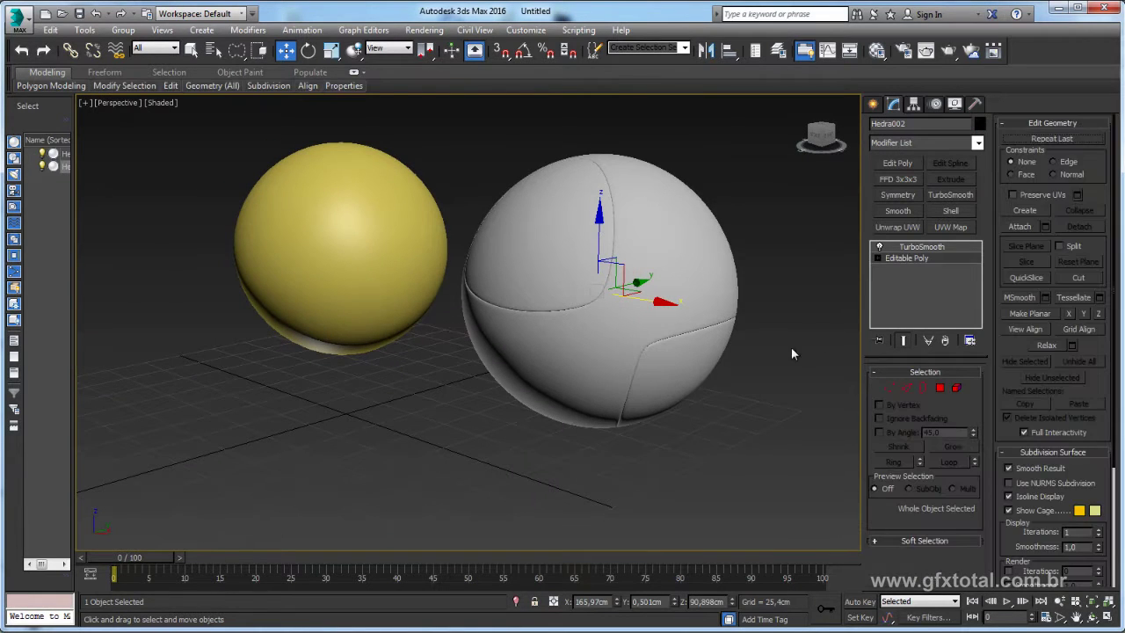
{"action": "left_click", "coordinate": [907, 387]}
{"action": "middle_click_drag", "start_coordinate": [562, 316], "coordinate": [612, 319], "text": "alt"}
{"action": "scroll", "coordinate": [612, 319], "scroll_direction": "up", "scroll_amount": 3}
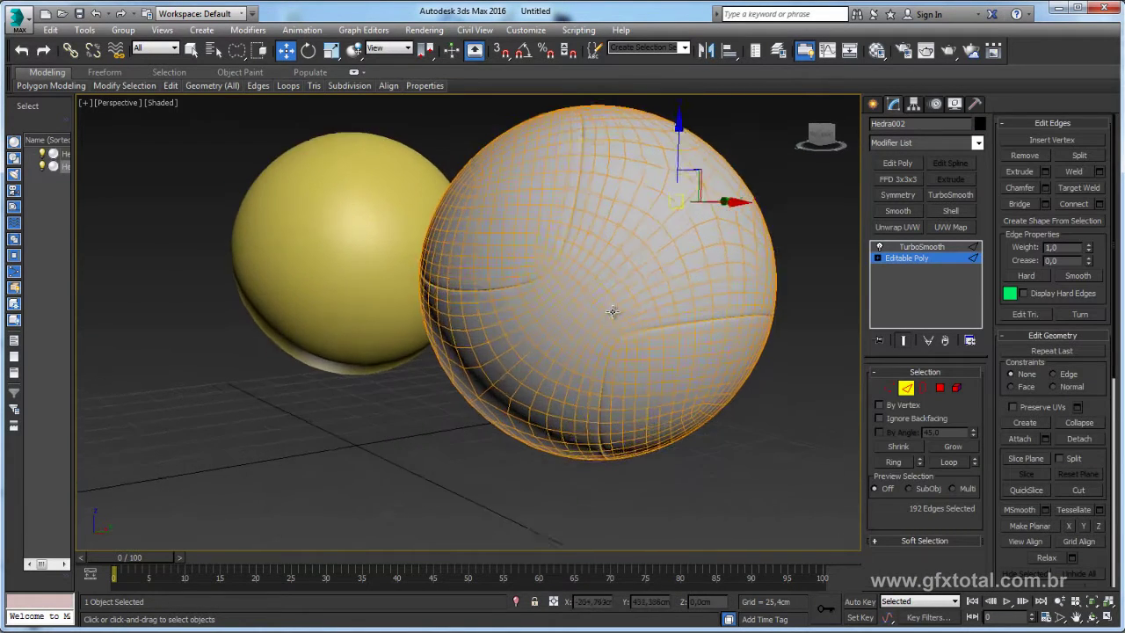
{"action": "scroll", "coordinate": [615, 321], "scroll_direction": "up", "scroll_amount": 1}
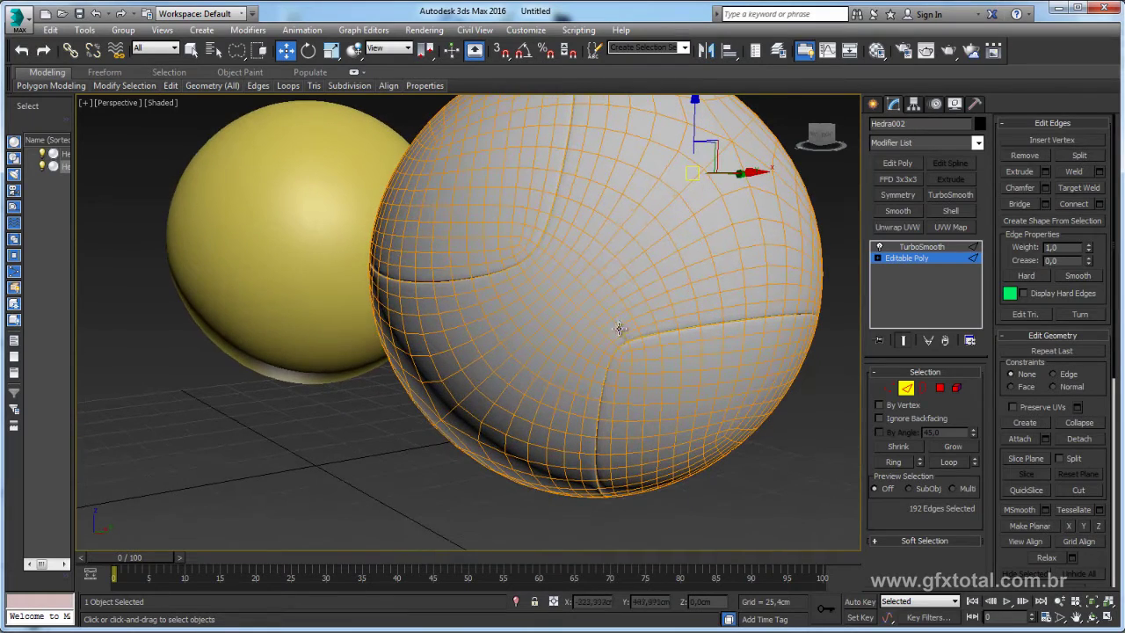
{"action": "left_click", "coordinate": [906, 341]}
{"action": "key", "text": "F3"}
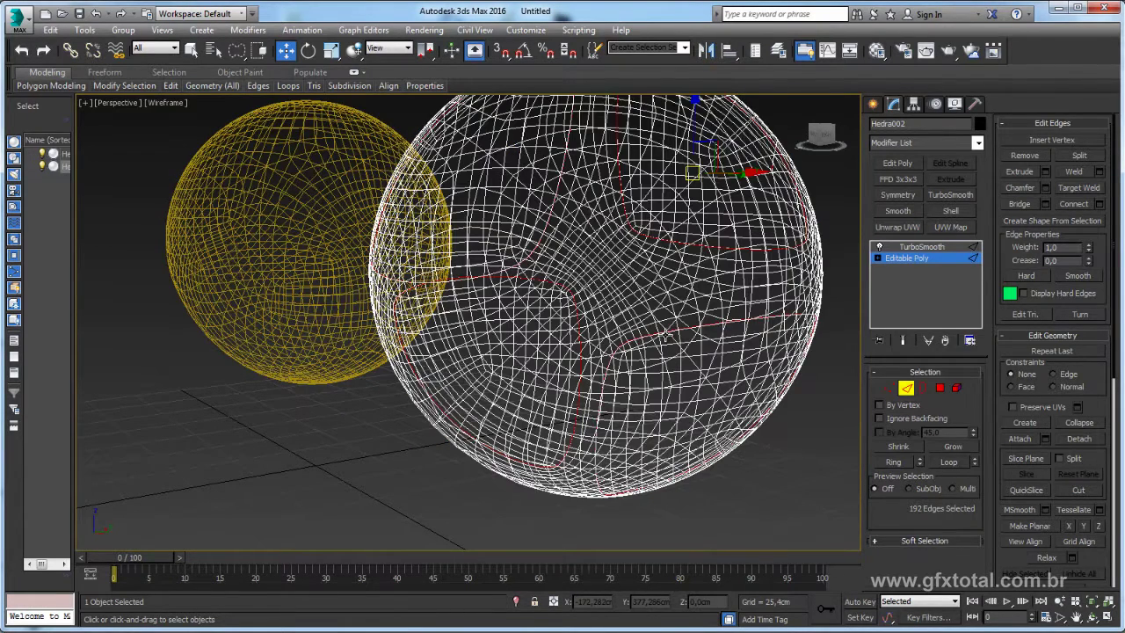
{"action": "key", "text": "F3"}
{"action": "middle_click_drag", "start_coordinate": [619, 339], "coordinate": [761, 333], "text": "alt"}
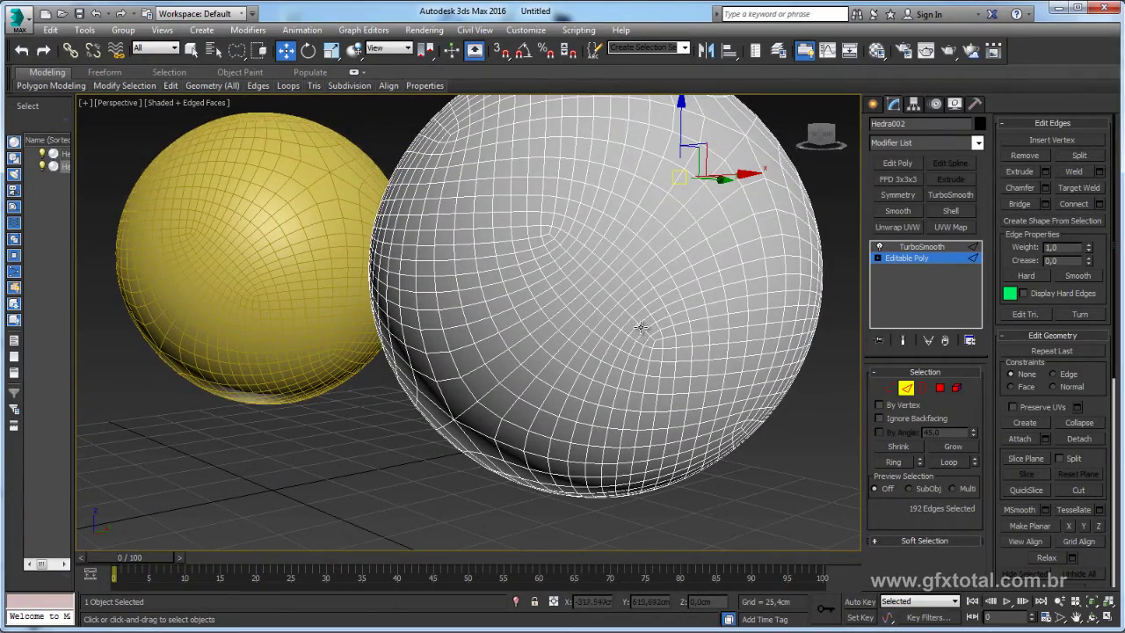
{"action": "scroll", "coordinate": [642, 331], "scroll_direction": "up", "scroll_amount": 1}
{"action": "scroll", "coordinate": [628, 323], "scroll_direction": "up", "scroll_amount": 2}
{"action": "scroll", "coordinate": [615, 317], "scroll_direction": "up", "scroll_amount": 2}
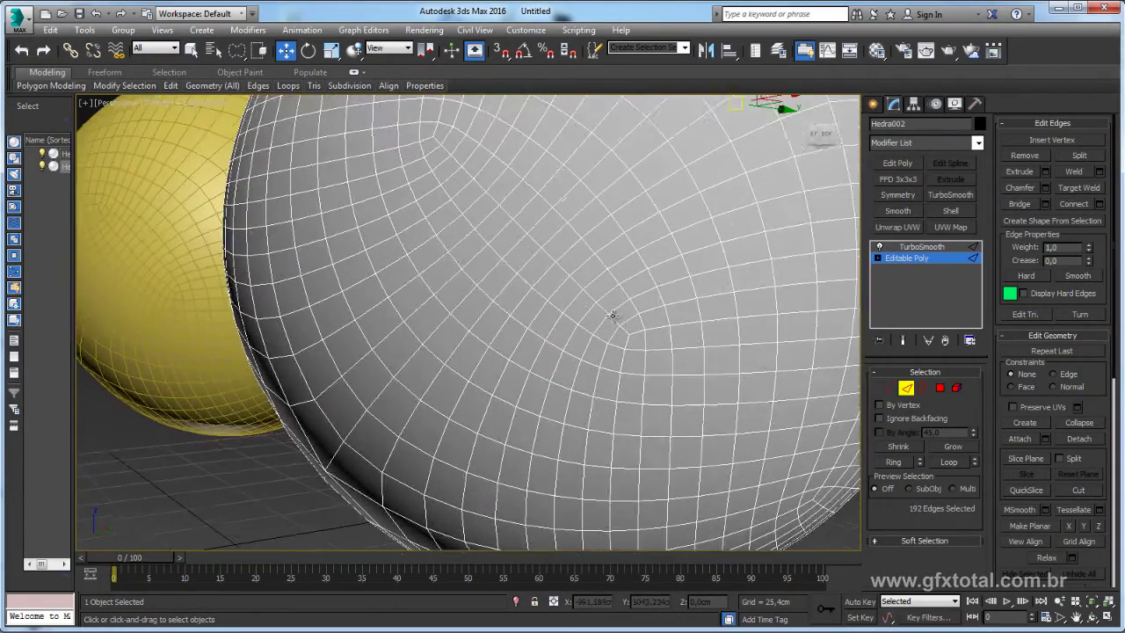
Select the seam edge loop, drop stray edges, and extrude it -0.378cm deep
{"action": "double_click", "coordinate": [612, 320]}
{"action": "mouse_move", "coordinate": [615, 321]}
{"action": "middle_mouse_down", "text": "alt"}
{"action": "mouse_move", "coordinate": [648, 304]}
{"action": "mouse_move", "coordinate": [633, 322]}
{"action": "middle_mouse_up", "text": "alt"}
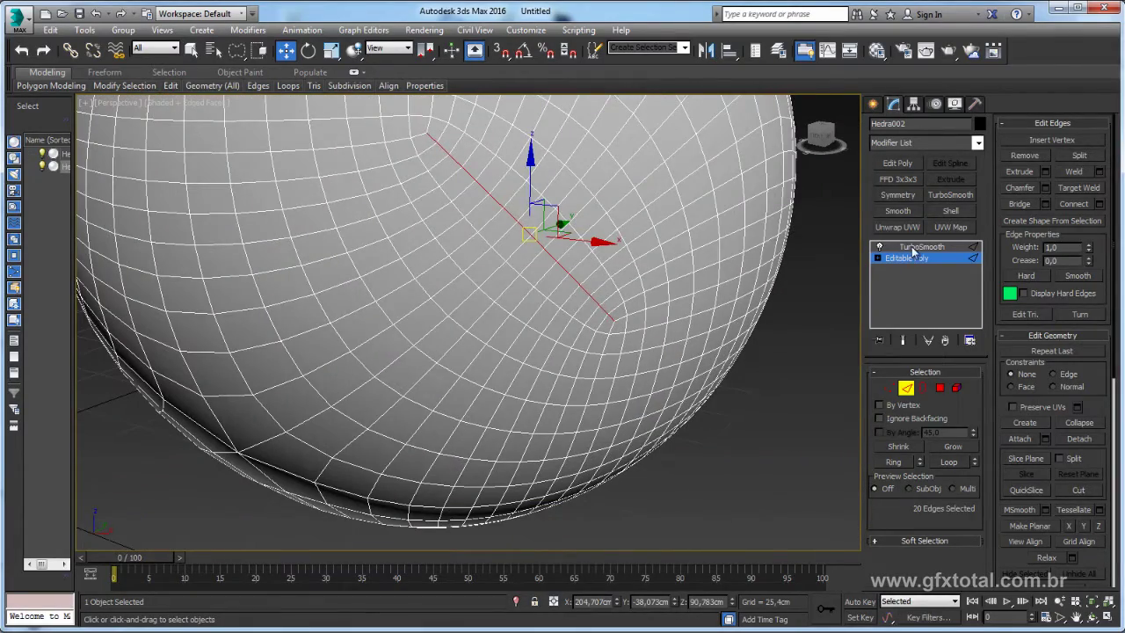
{"action": "left_click", "coordinate": [905, 341]}
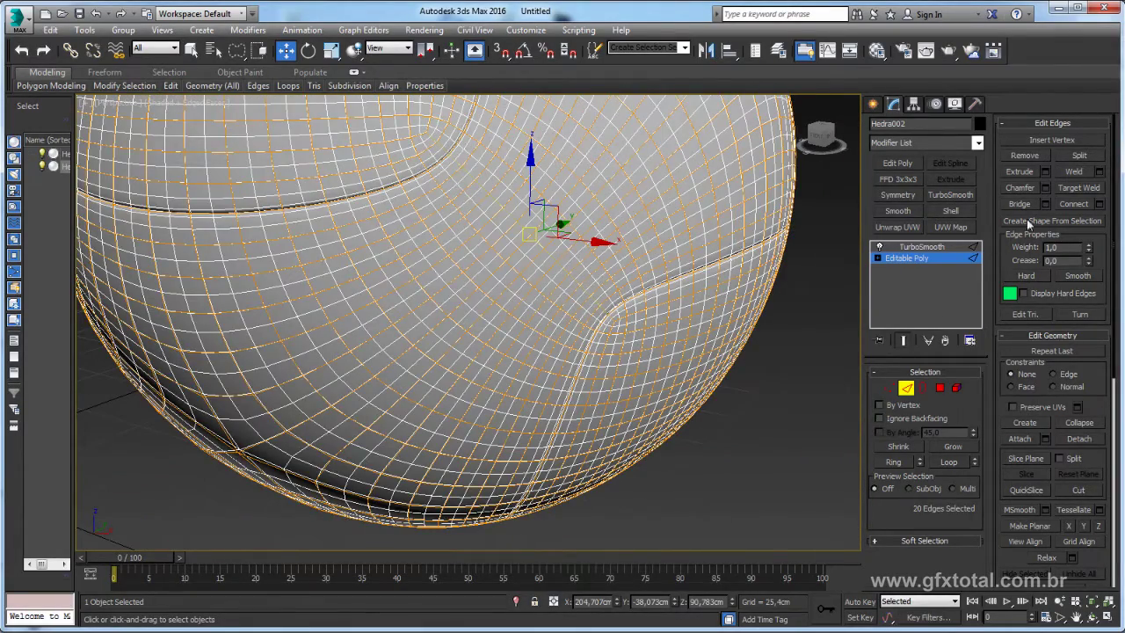
{"action": "left_click", "coordinate": [1046, 172]}
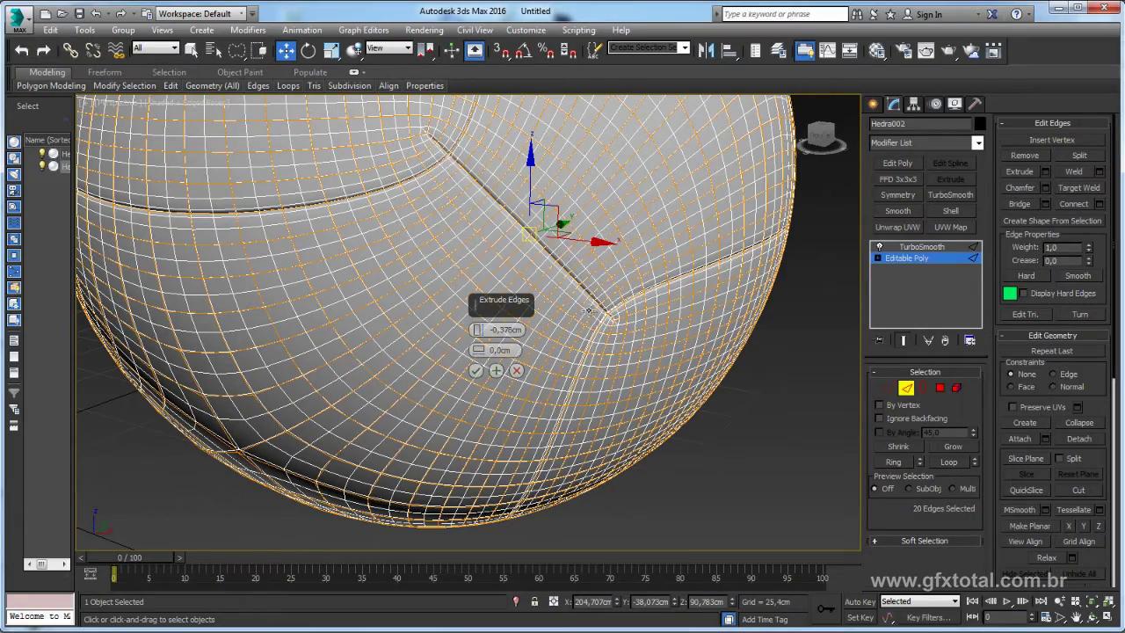
{"action": "mouse_move", "coordinate": [437, 171]}
{"action": "middle_mouse_down", "text": "alt"}
{"action": "mouse_move", "coordinate": [422, 352]}
{"action": "mouse_move", "coordinate": [413, 325]}
{"action": "middle_mouse_up", "text": "alt"}
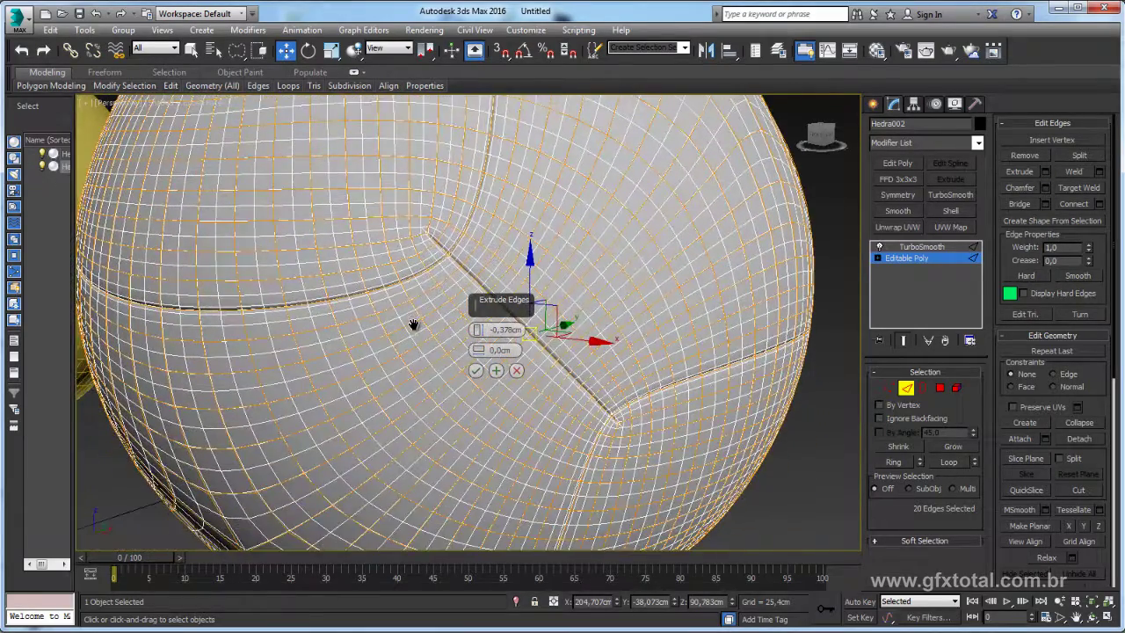
{"action": "left_click", "coordinate": [420, 251], "text": "alt"}
{"action": "mouse_move", "coordinate": [425, 360]}
{"action": "middle_mouse_down", "text": "alt"}
{"action": "mouse_move", "coordinate": [661, 447]}
{"action": "mouse_move", "coordinate": [490, 360]}
{"action": "mouse_move", "coordinate": [515, 395]}
{"action": "mouse_move", "coordinate": [525, 361]}
{"action": "middle_mouse_up", "text": "alt"}
{"action": "left_click", "coordinate": [627, 450], "text": "alt"}
{"action": "scroll", "coordinate": [609, 436], "scroll_direction": "up", "scroll_amount": 3}
{"action": "left_click", "coordinate": [476, 371]}
Select the next seam's edge loop on the cage and set up its -0.378cm, width 0 extrusion
{"action": "key", "text": "z"}
{"action": "scroll", "coordinate": [536, 365], "scroll_direction": "up", "scroll_amount": 2}
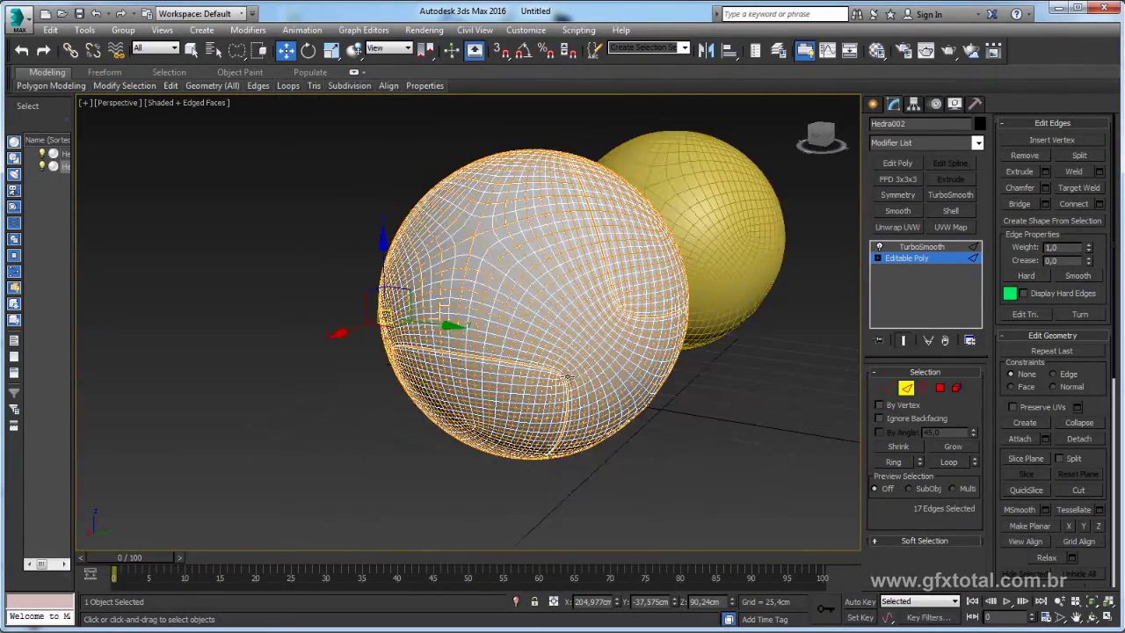
{"action": "scroll", "coordinate": [572, 376], "scroll_direction": "up", "scroll_amount": 1}
{"action": "scroll", "coordinate": [562, 352], "scroll_direction": "up", "scroll_amount": 4}
{"action": "scroll", "coordinate": [572, 360], "scroll_direction": "down", "scroll_amount": 5}
{"action": "scroll", "coordinate": [576, 368], "scroll_direction": "up", "scroll_amount": 1}
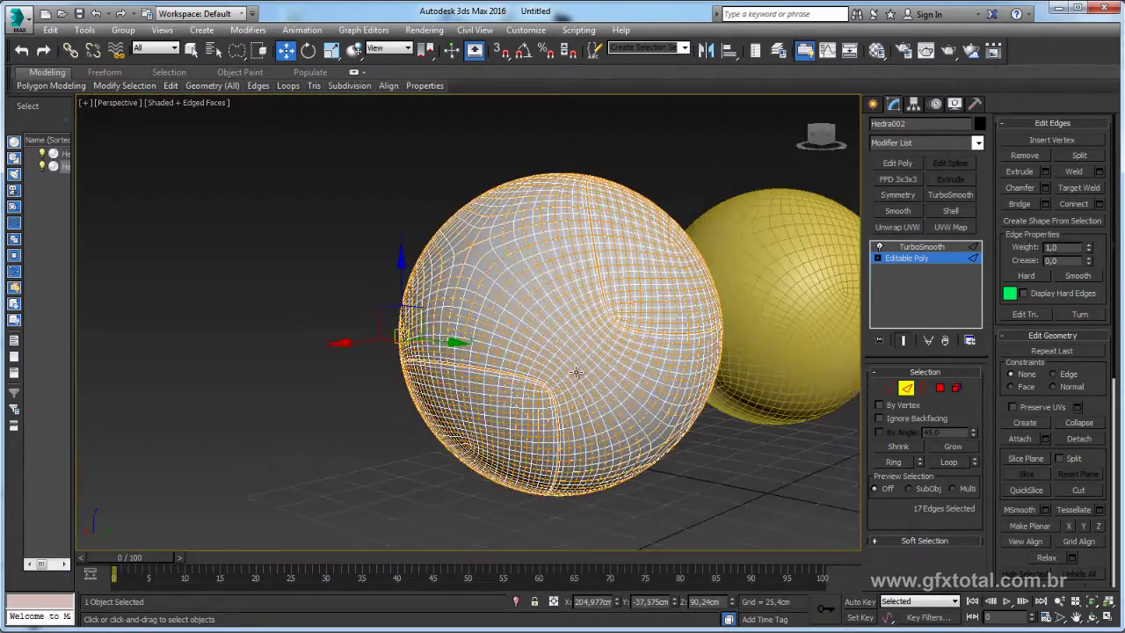
{"action": "scroll", "coordinate": [575, 364], "scroll_direction": "up", "scroll_amount": 1}
{"action": "scroll", "coordinate": [577, 356], "scroll_direction": "up", "scroll_amount": 1}
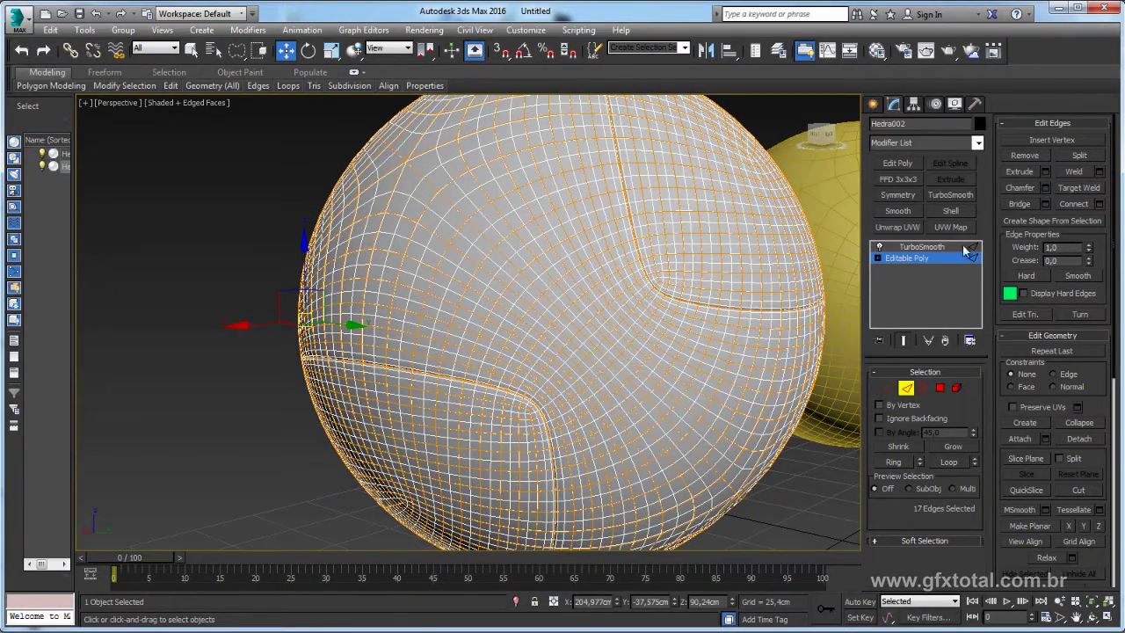
{"action": "left_click", "coordinate": [903, 341]}
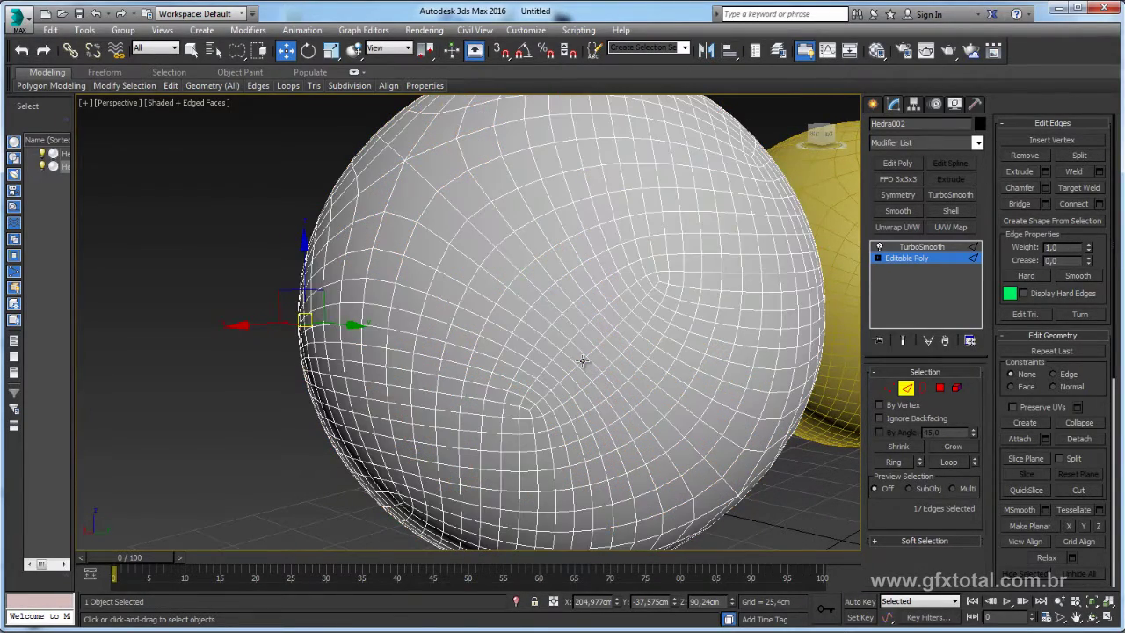
{"action": "double_click", "coordinate": [582, 358]}
{"action": "left_click", "coordinate": [906, 341]}
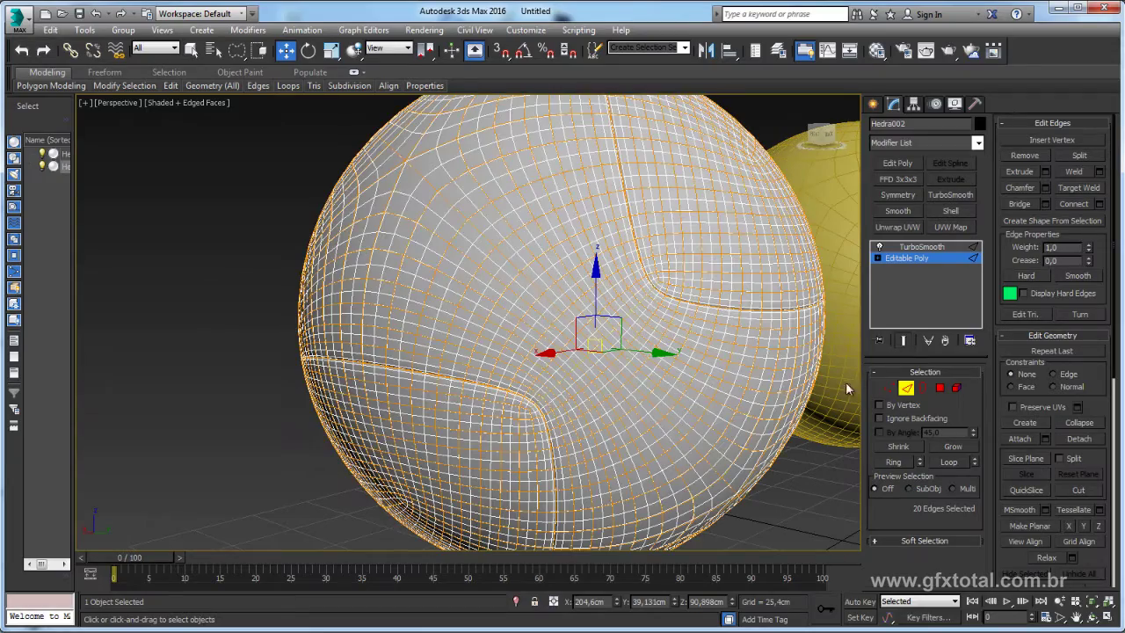
{"action": "left_click", "coordinate": [1046, 172]}
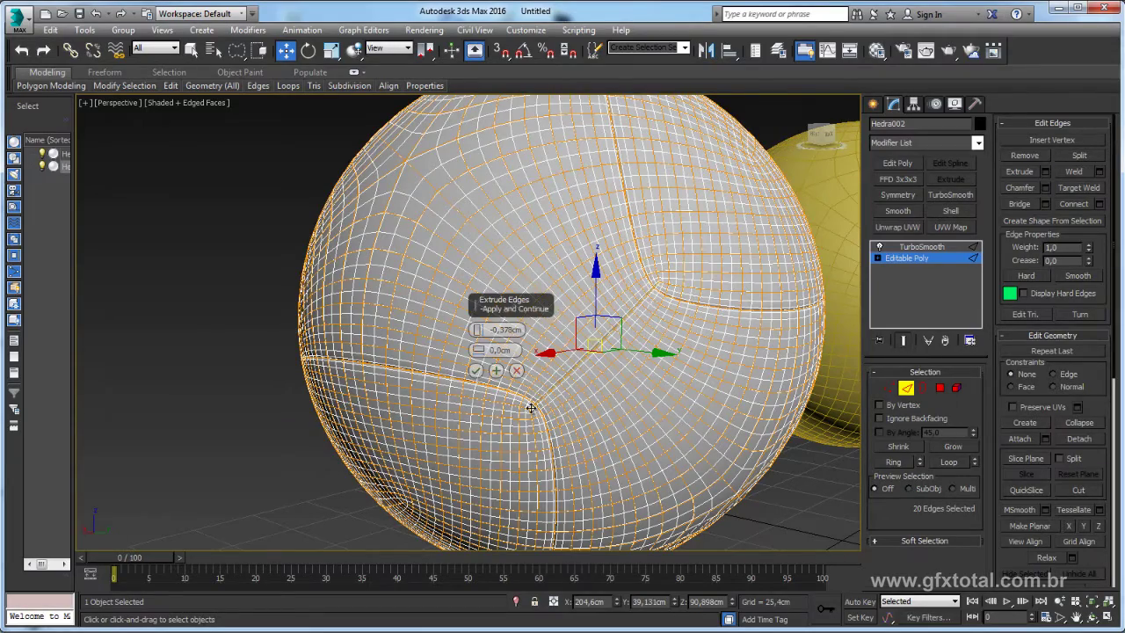
{"action": "middle_click_drag", "start_coordinate": [567, 373], "coordinate": [529, 423], "text": "alt"}
{"action": "scroll", "coordinate": [529, 424], "scroll_direction": "up", "scroll_amount": 5}
{"action": "scroll", "coordinate": [530, 424], "scroll_direction": "down", "scroll_amount": 5}
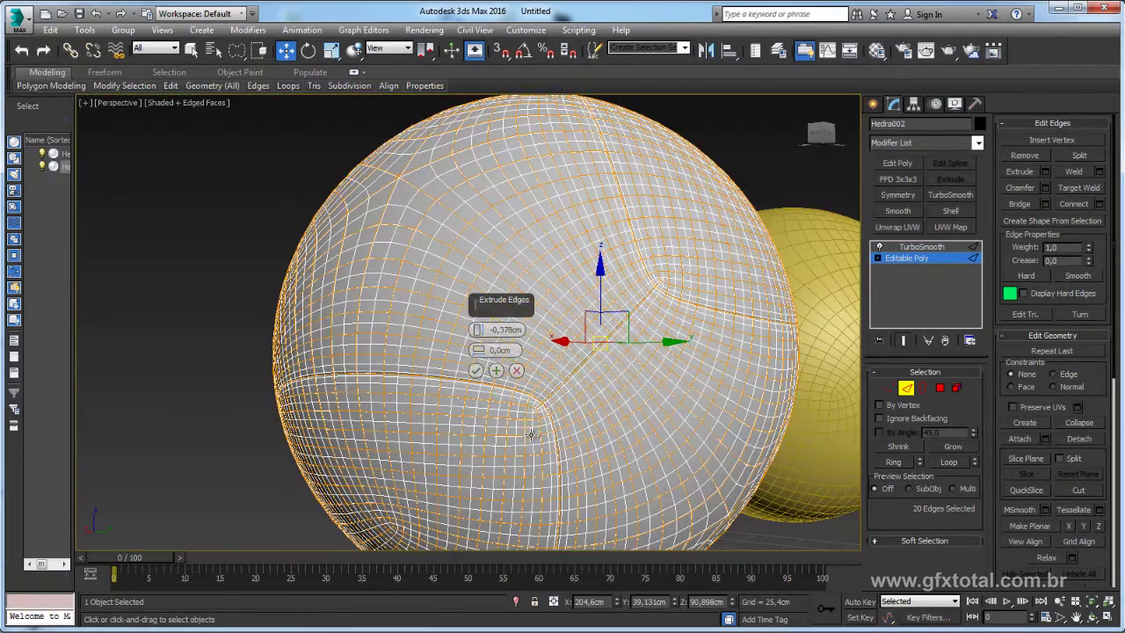
{"action": "scroll", "coordinate": [529, 423], "scroll_direction": "up", "scroll_amount": 3}
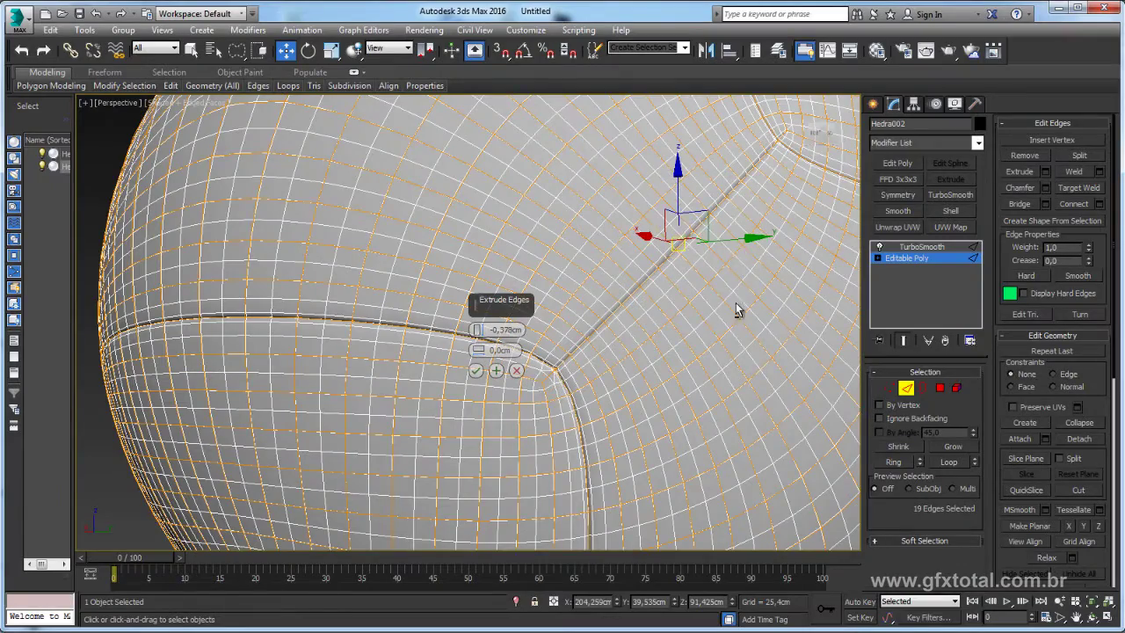
{"action": "middle_click_drag", "start_coordinate": [736, 302], "coordinate": [644, 392], "text": "alt"}
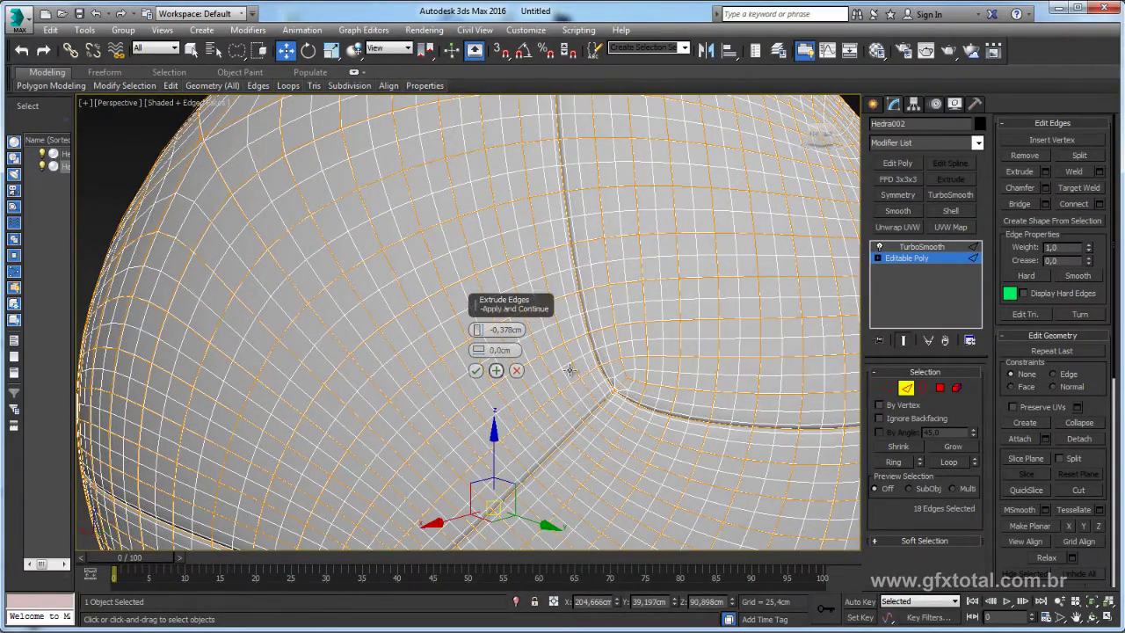
{"action": "scroll", "coordinate": [615, 387], "scroll_direction": "up", "scroll_amount": 2}
{"action": "scroll", "coordinate": [617, 385], "scroll_direction": "up", "scroll_amount": 2}
{"action": "scroll", "coordinate": [619, 384], "scroll_direction": "up", "scroll_amount": 2}
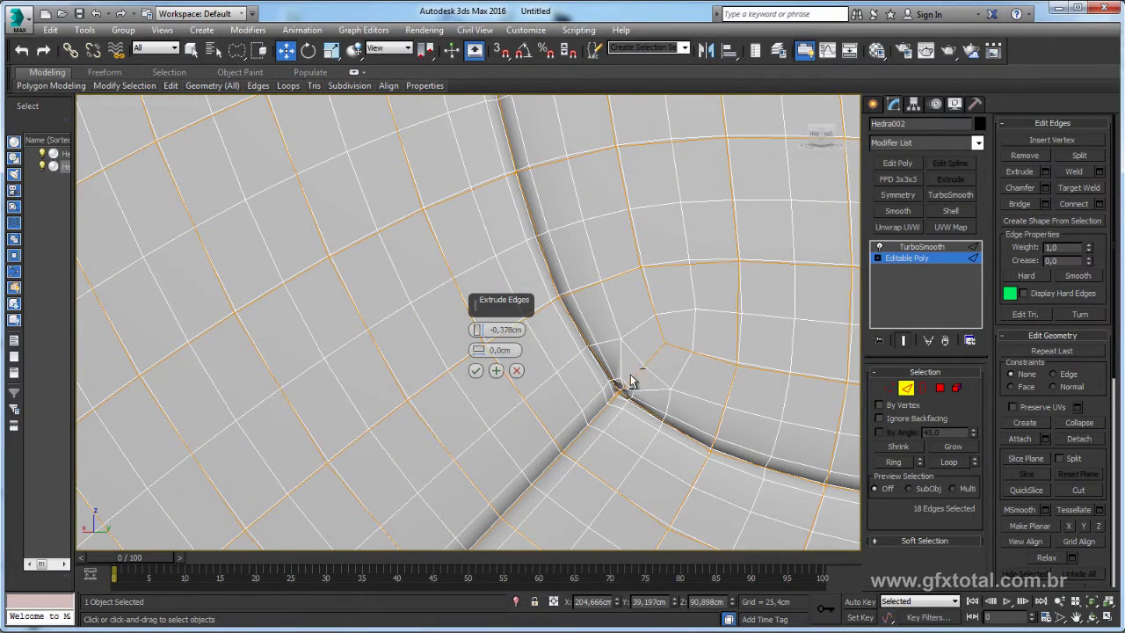
Trim the corner edges from that seam selection and apply the -0.378cm groove
{"action": "left_click", "coordinate": [629, 404]}
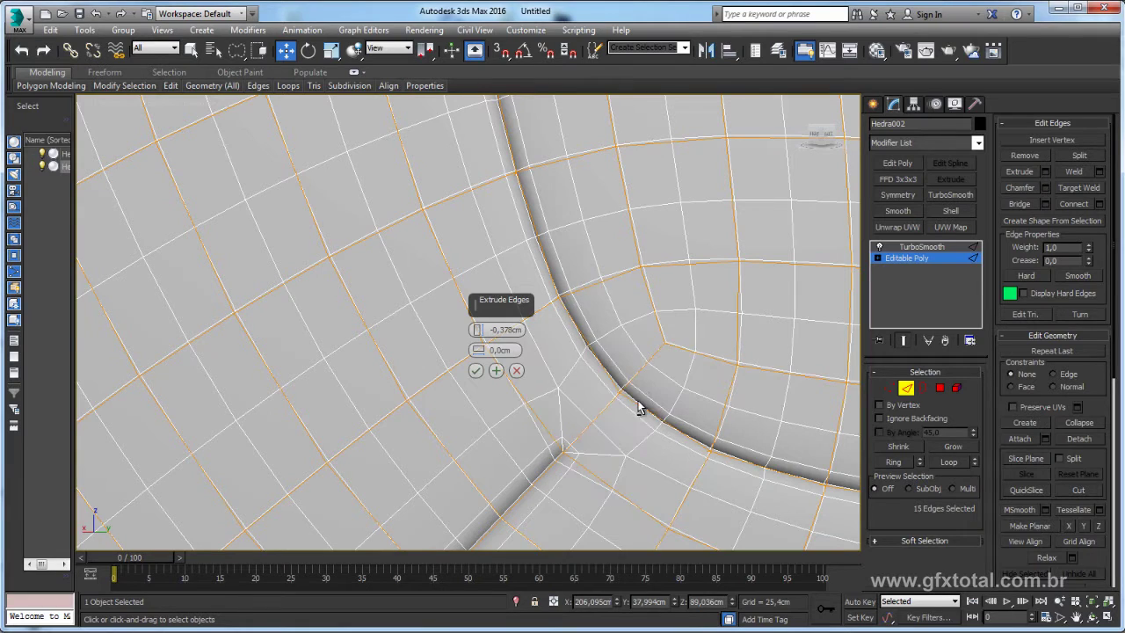
{"action": "left_click", "coordinate": [647, 399], "text": "ctrl"}
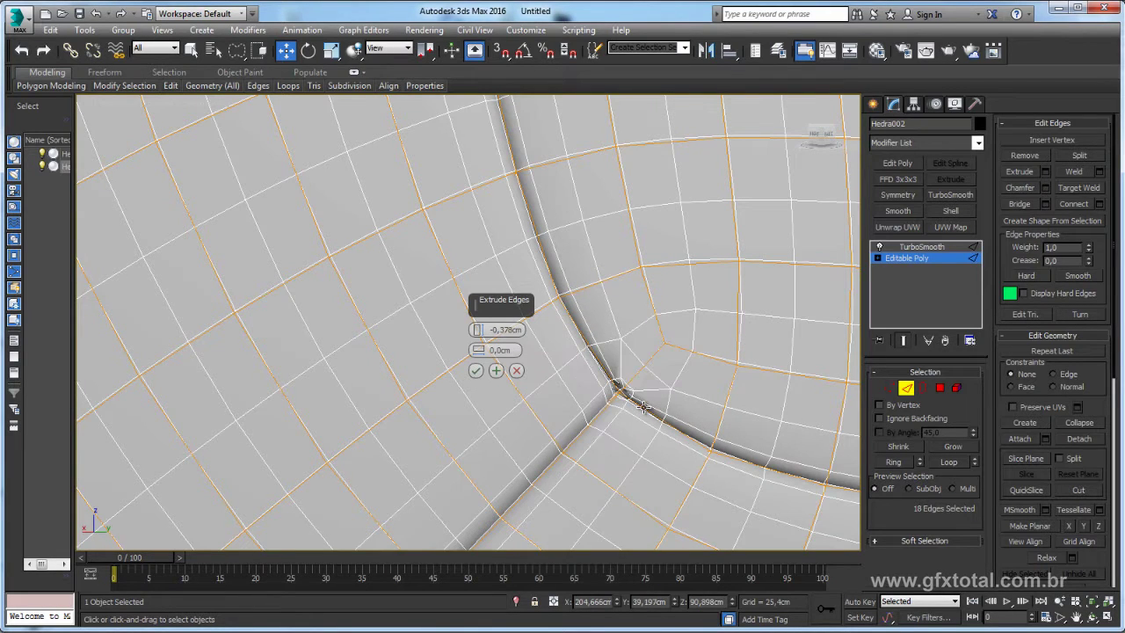
{"action": "left_click", "coordinate": [641, 412], "text": "ctrl"}
{"action": "left_click_drag", "start_coordinate": [667, 388], "coordinate": [618, 397], "text": "alt"}
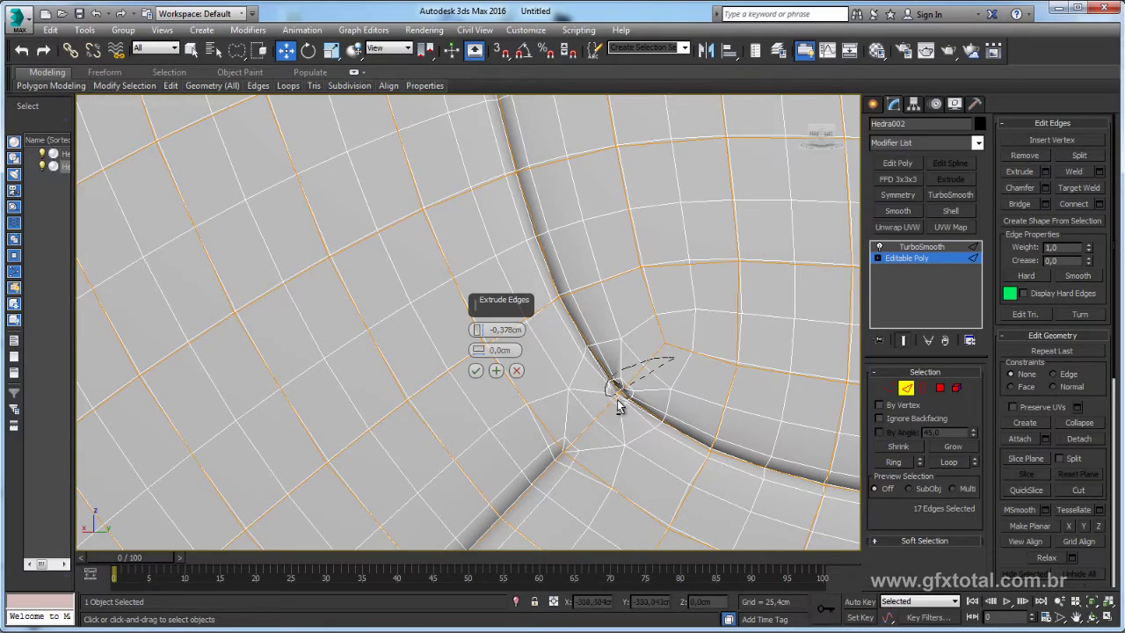
{"action": "left_click", "coordinate": [588, 427], "text": "ctrl"}
{"action": "scroll", "coordinate": [613, 415], "scroll_direction": "down", "scroll_amount": 2}
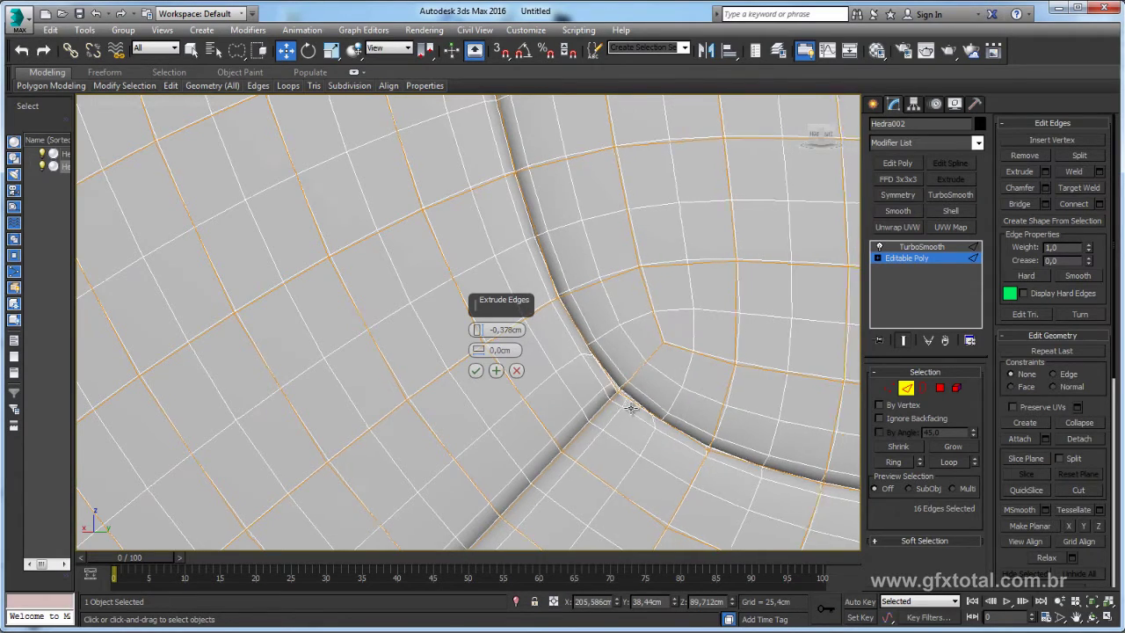
{"action": "scroll", "coordinate": [645, 395], "scroll_direction": "down", "scroll_amount": 3}
{"action": "scroll", "coordinate": [631, 396], "scroll_direction": "down", "scroll_amount": 6}
{"action": "scroll", "coordinate": [632, 395], "scroll_direction": "up", "scroll_amount": 2}
{"action": "scroll", "coordinate": [709, 399], "scroll_direction": "up", "scroll_amount": 6}
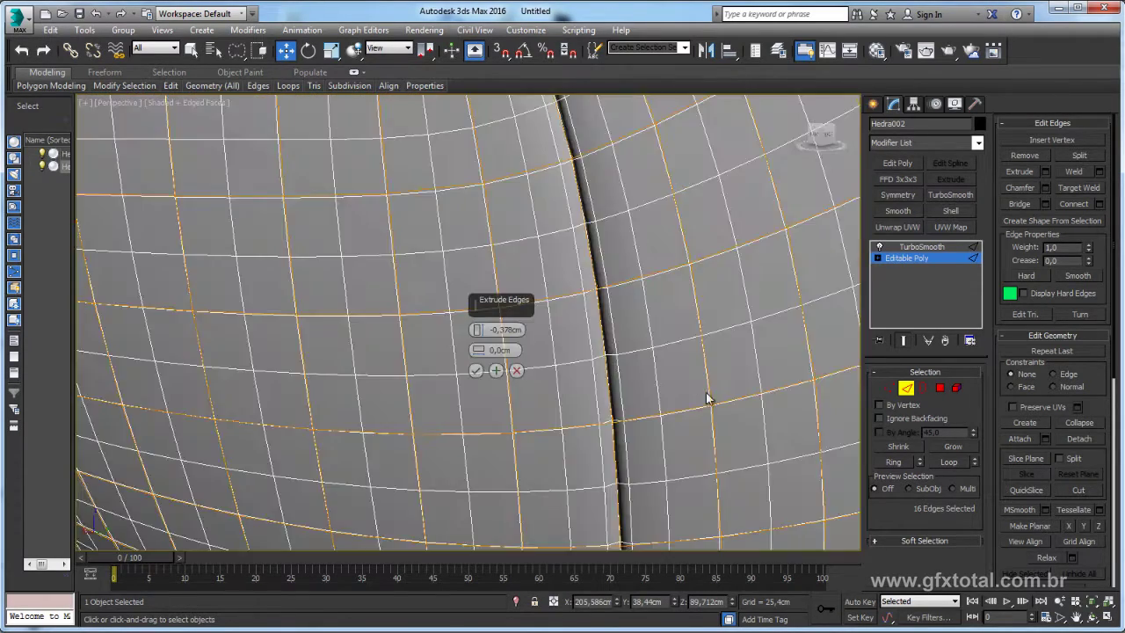
{"action": "scroll", "coordinate": [660, 392], "scroll_direction": "down", "scroll_amount": 6}
{"action": "scroll", "coordinate": [656, 397], "scroll_direction": "up", "scroll_amount": 1}
{"action": "scroll", "coordinate": [651, 400], "scroll_direction": "up", "scroll_amount": 3}
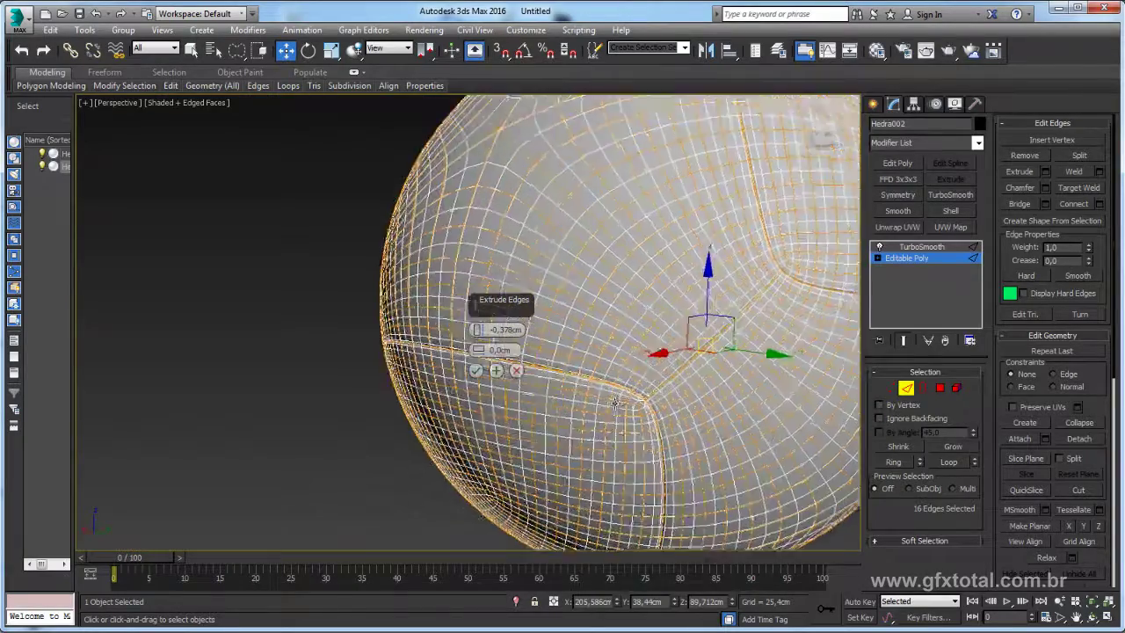
{"action": "scroll", "coordinate": [632, 397], "scroll_direction": "up", "scroll_amount": 2}
{"action": "scroll", "coordinate": [628, 397], "scroll_direction": "up", "scroll_amount": 3}
{"action": "scroll", "coordinate": [495, 427], "scroll_direction": "up", "scroll_amount": 2}
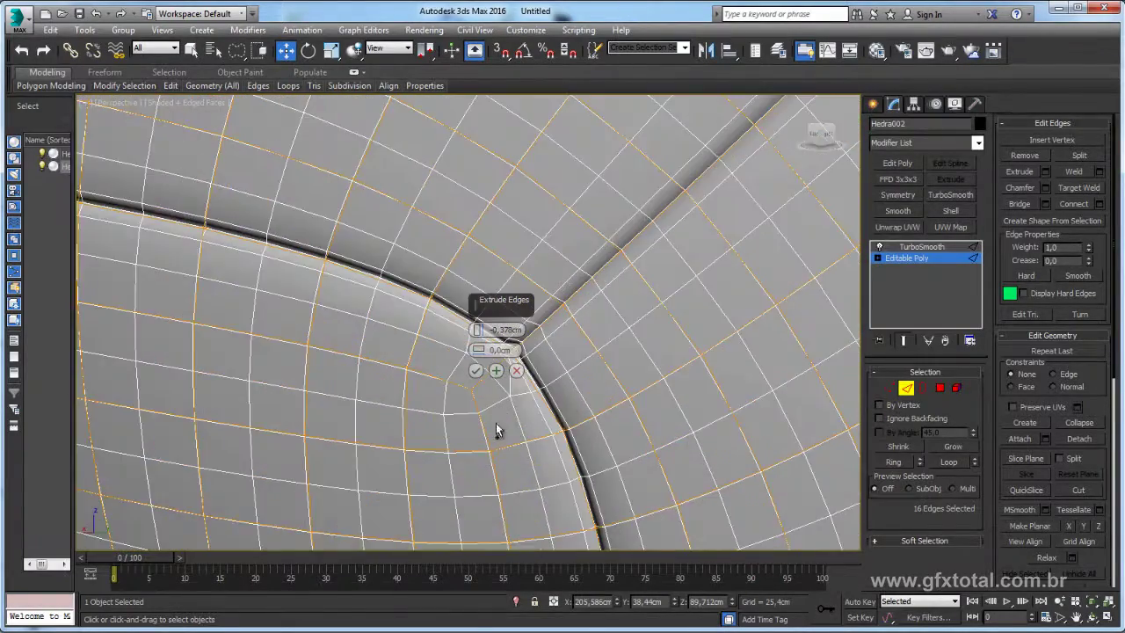
{"action": "middle_click_drag", "start_coordinate": [495, 428], "coordinate": [504, 426]}
{"action": "left_click", "coordinate": [636, 429], "text": "alt"}
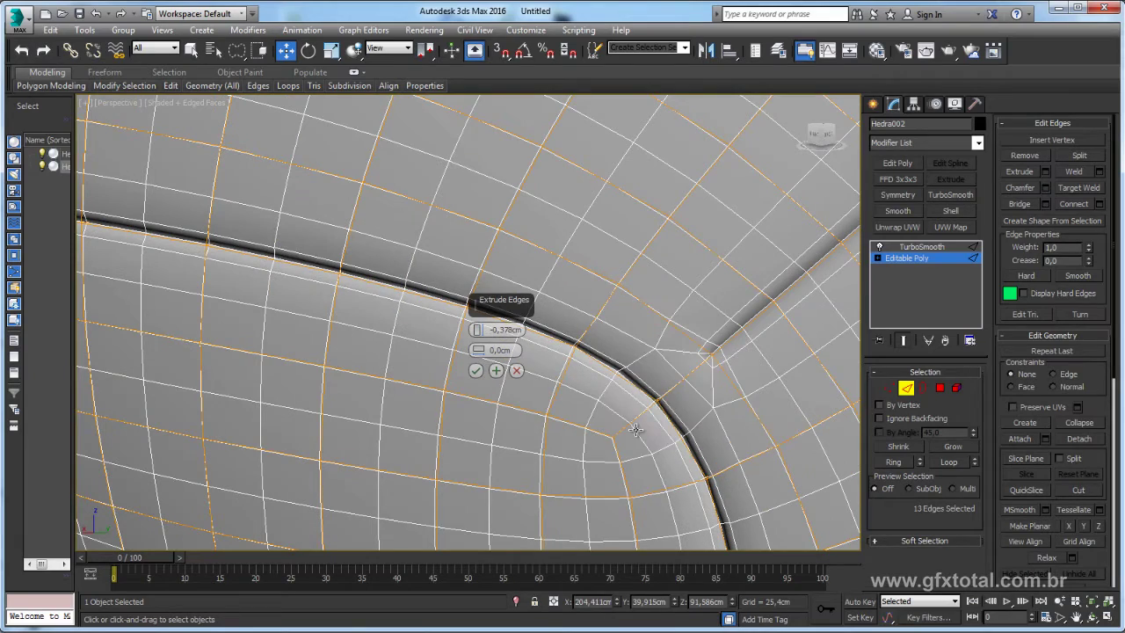
{"action": "left_click", "coordinate": [691, 374], "text": "ctrl"}
{"action": "scroll", "coordinate": [721, 386], "scroll_direction": "down", "scroll_amount": 2}
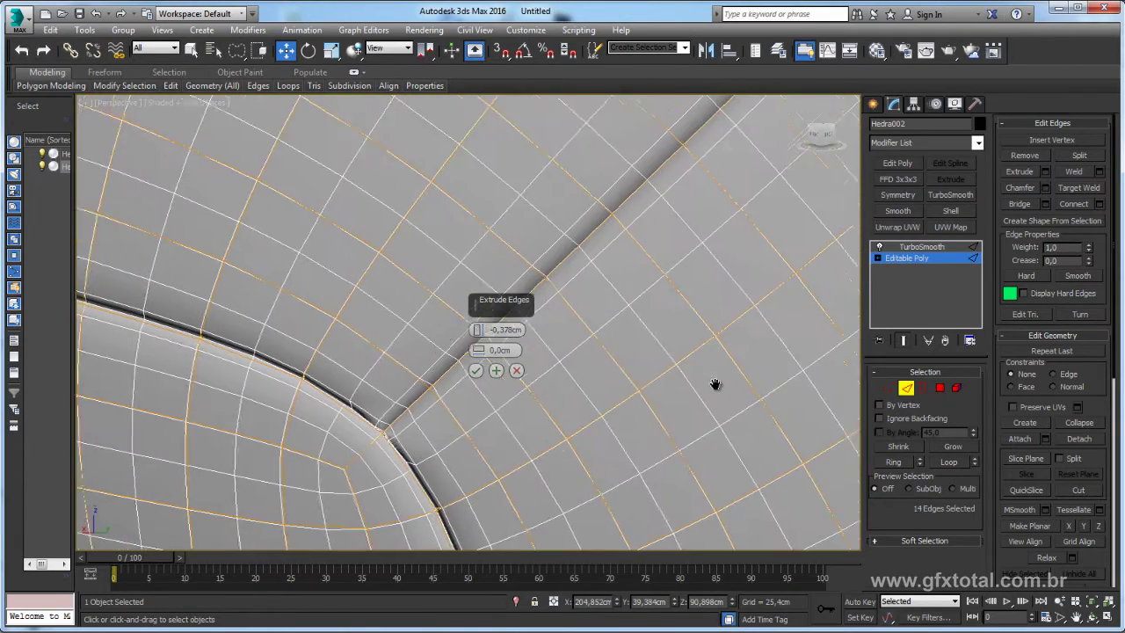
{"action": "left_click", "coordinate": [475, 370]}
Select another seam loop, fix its corner edges, and extrude it -0.378cm inward
{"action": "key", "text": "z"}
{"action": "scroll", "coordinate": [528, 369], "scroll_direction": "down", "scroll_amount": 3}
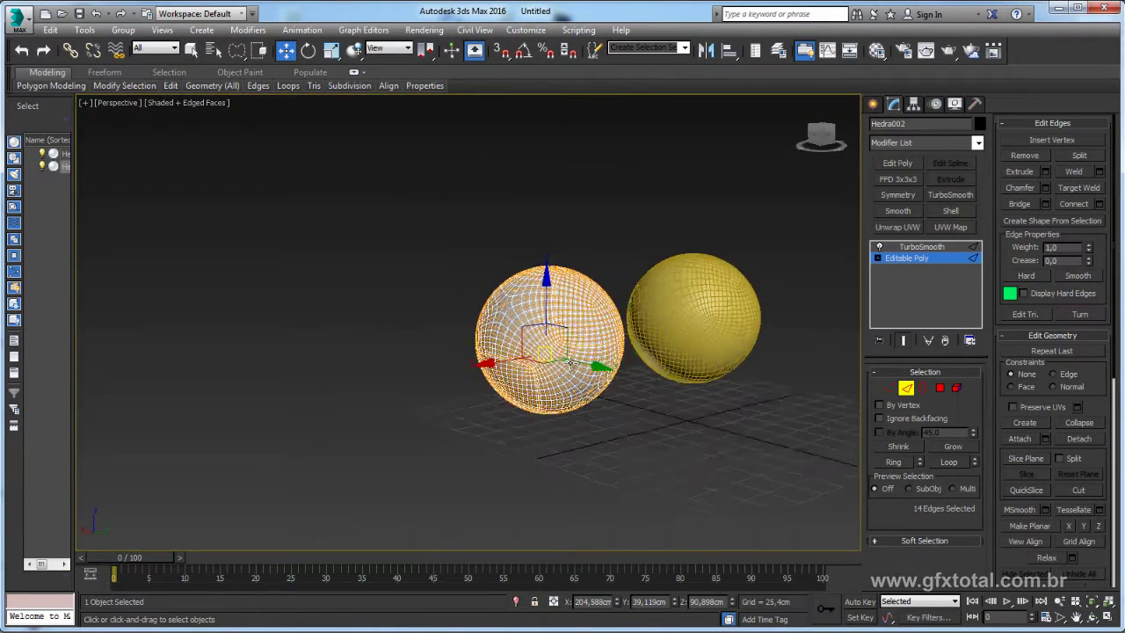
{"action": "middle_click_drag", "start_coordinate": [527, 369], "coordinate": [628, 363], "text": "alt"}
{"action": "scroll", "coordinate": [628, 363], "scroll_direction": "up", "scroll_amount": 4}
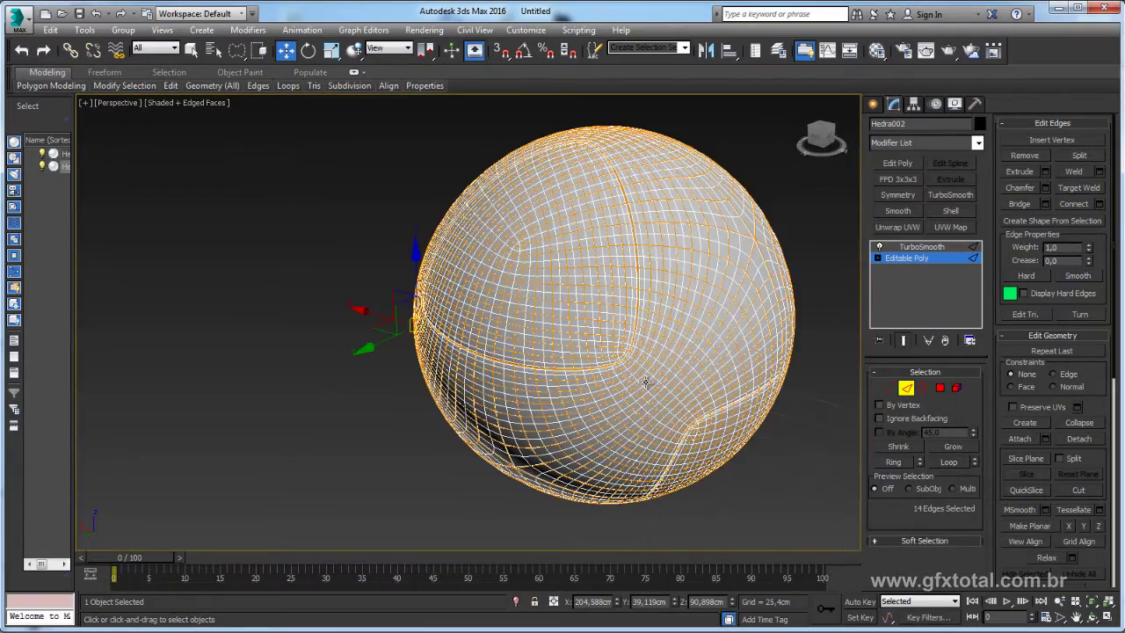
{"action": "scroll", "coordinate": [646, 382], "scroll_direction": "up", "scroll_amount": 5}
{"action": "scroll", "coordinate": [647, 386], "scroll_direction": "down", "scroll_amount": 5}
{"action": "scroll", "coordinate": [648, 378], "scroll_direction": "up", "scroll_amount": 2}
{"action": "scroll", "coordinate": [646, 369], "scroll_direction": "up", "scroll_amount": 2}
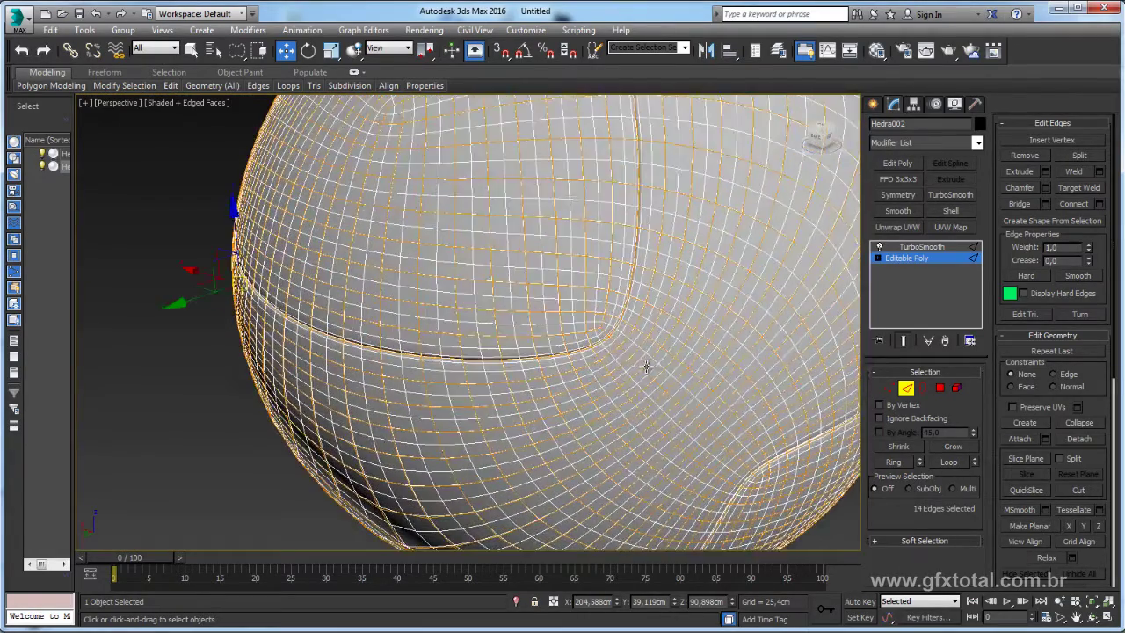
{"action": "scroll", "coordinate": [647, 367], "scroll_direction": "down", "scroll_amount": 1}
{"action": "left_click", "coordinate": [626, 352], "text": "ctrl"}
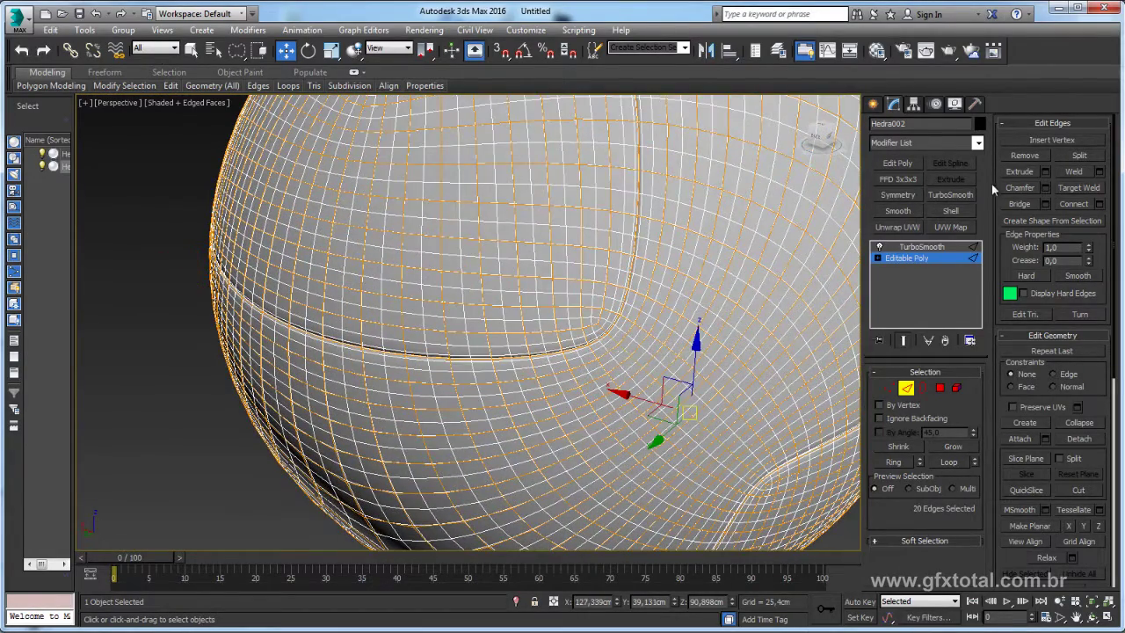
{"action": "left_click", "coordinate": [1045, 173]}
{"action": "scroll", "coordinate": [615, 321], "scroll_direction": "up", "scroll_amount": 2}
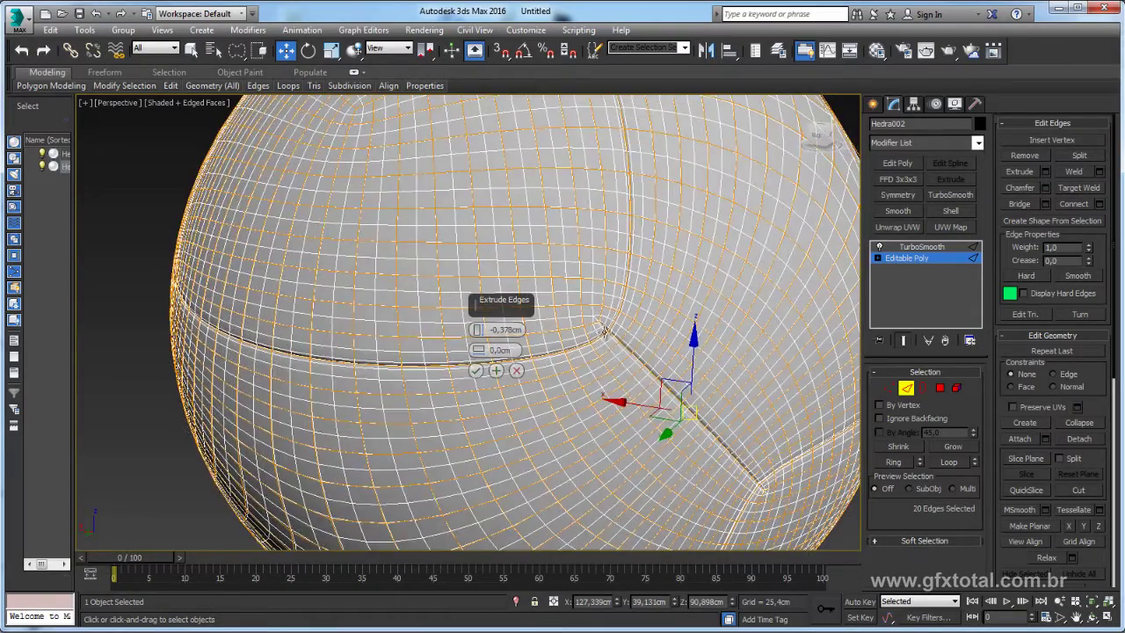
{"action": "scroll", "coordinate": [606, 322], "scroll_direction": "up", "scroll_amount": 3}
{"action": "left_click_drag", "start_coordinate": [637, 323], "coordinate": [615, 351], "text": "alt"}
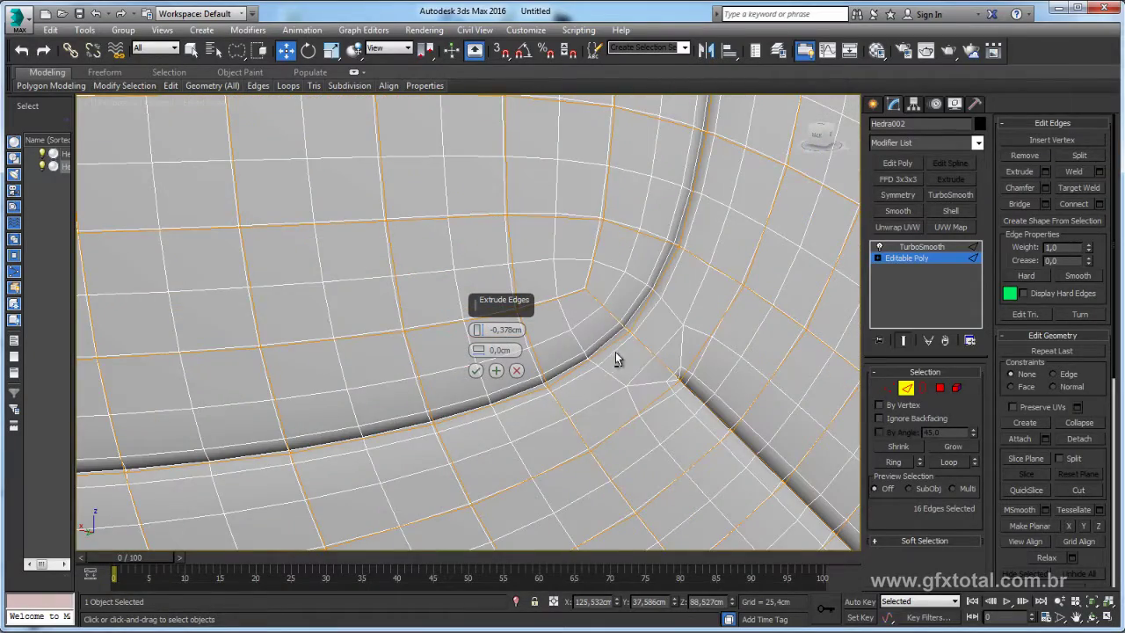
{"action": "left_click", "coordinate": [682, 380], "text": "ctrl"}
{"action": "middle_click_drag", "start_coordinate": [682, 382], "coordinate": [660, 352], "text": "alt"}
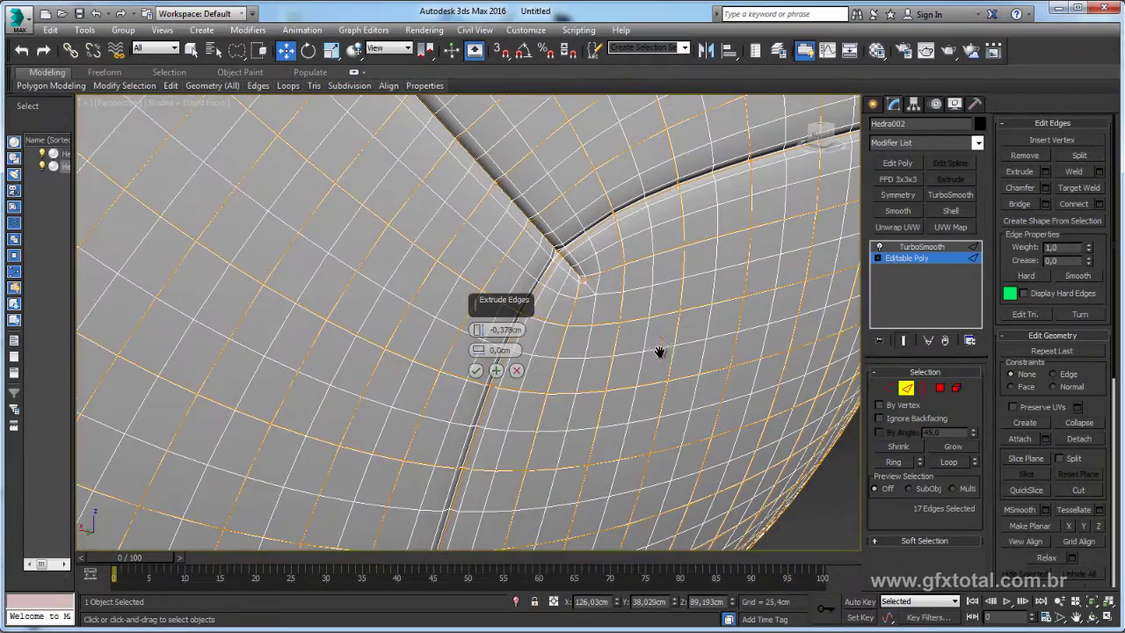
{"action": "left_click", "coordinate": [558, 253], "text": "alt"}
{"action": "middle_click_drag", "start_coordinate": [557, 253], "coordinate": [564, 248], "text": "alt"}
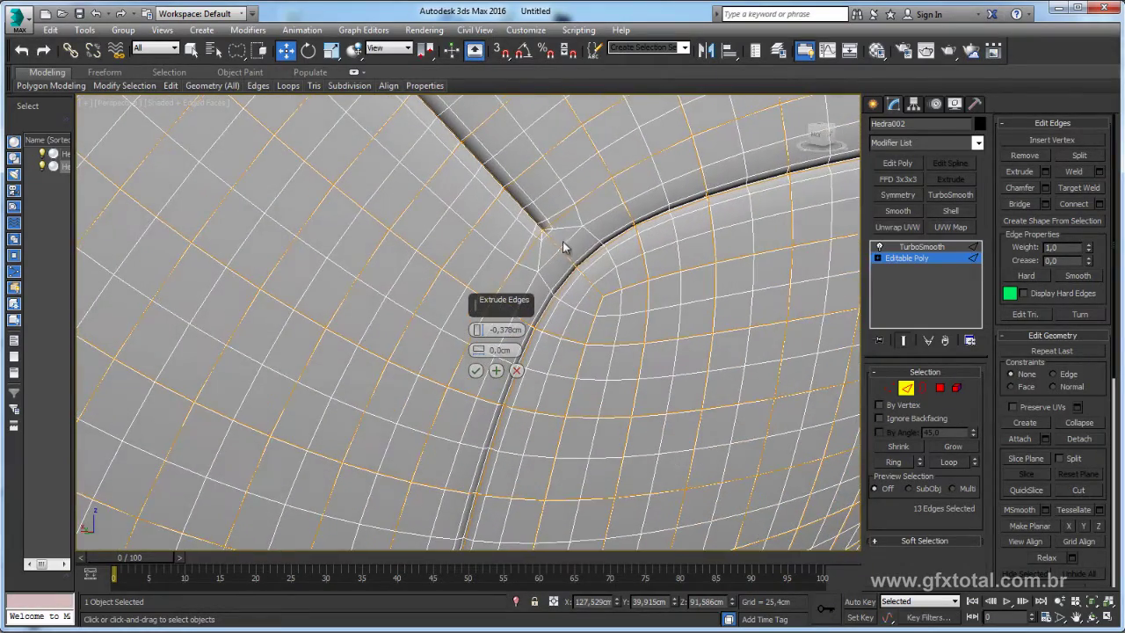
{"action": "left_click", "coordinate": [476, 370]}
Extrude the following seam edge loop -0.378cm inward with width 0
{"action": "scroll", "coordinate": [493, 361], "scroll_direction": "down", "scroll_amount": 5}
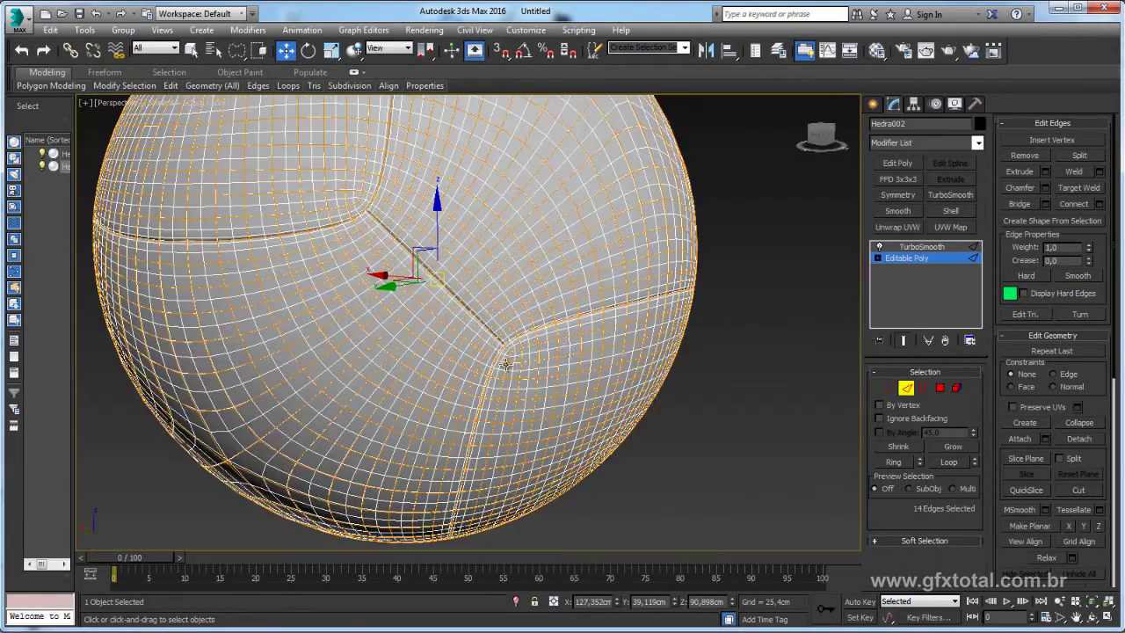
{"action": "scroll", "coordinate": [504, 355], "scroll_direction": "up", "scroll_amount": 3}
{"action": "mouse_move", "coordinate": [504, 355]}
{"action": "middle_mouse_down", "text": "alt"}
{"action": "mouse_move", "coordinate": [662, 301]}
{"action": "mouse_move", "coordinate": [614, 350]}
{"action": "middle_mouse_up", "text": "alt"}
{"action": "scroll", "coordinate": [614, 350], "scroll_direction": "up", "scroll_amount": 2}
{"action": "scroll", "coordinate": [607, 345], "scroll_direction": "up", "scroll_amount": 1}
{"action": "scroll", "coordinate": [602, 341], "scroll_direction": "up", "scroll_amount": 2}
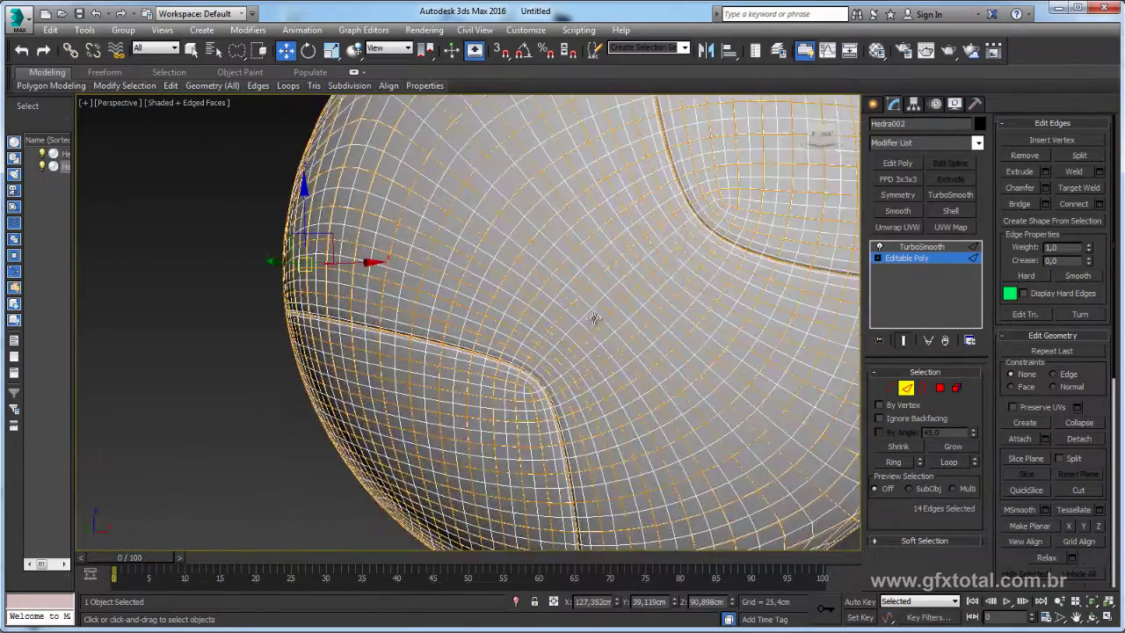
{"action": "scroll", "coordinate": [597, 338], "scroll_direction": "up", "scroll_amount": 2}
{"action": "middle_click_drag", "start_coordinate": [590, 334], "coordinate": [603, 316], "text": "alt"}
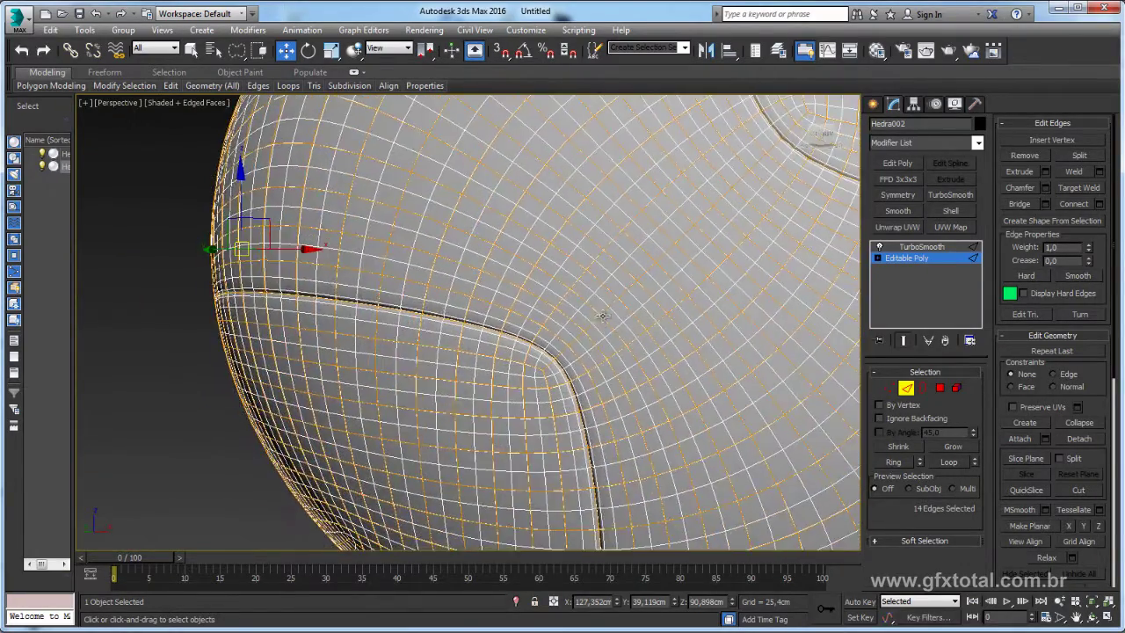
{"action": "left_click", "coordinate": [630, 290], "text": "ctrl"}
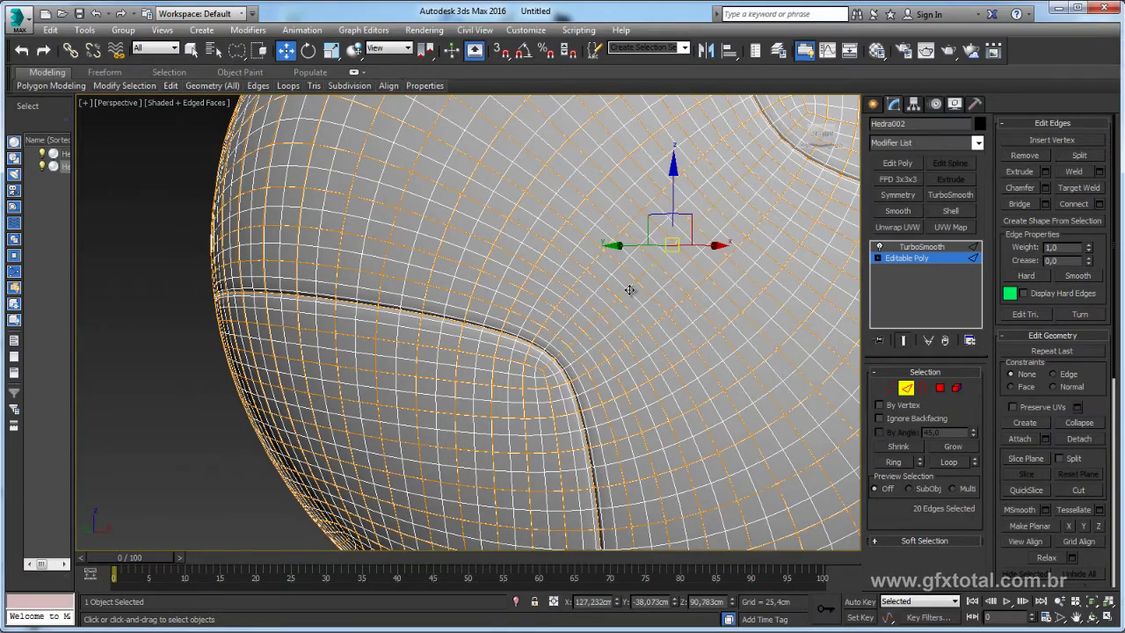
{"action": "left_click", "coordinate": [1046, 172]}
{"action": "middle_click_drag", "start_coordinate": [677, 360], "coordinate": [694, 357], "text": "alt"}
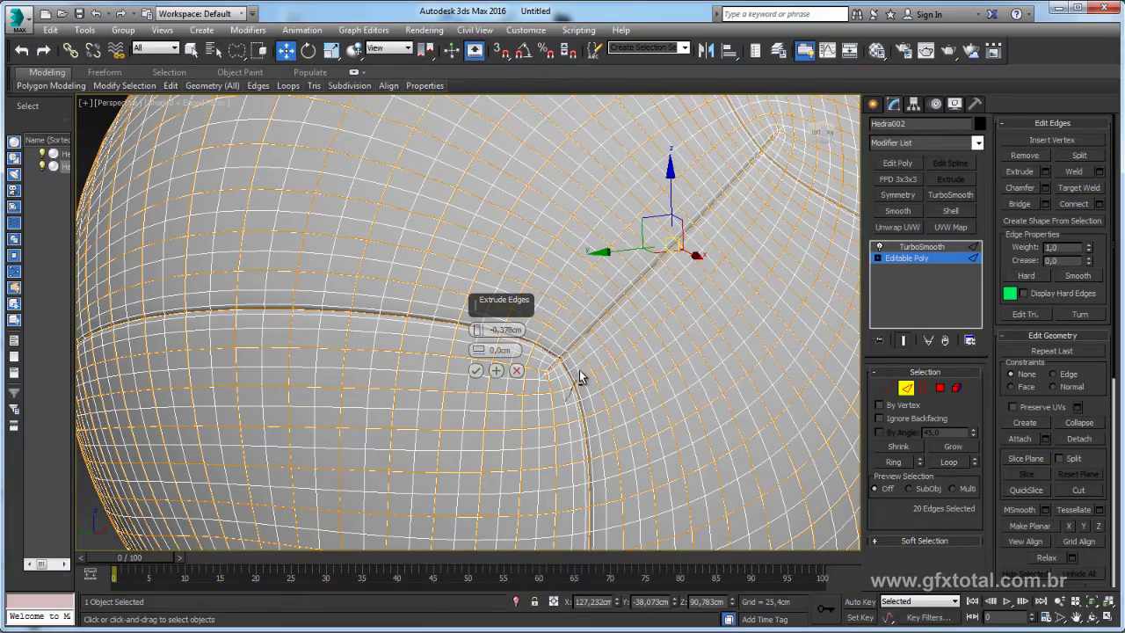
{"action": "mouse_move", "coordinate": [671, 324]}
{"action": "middle_mouse_down", "text": "alt"}
{"action": "mouse_move", "coordinate": [738, 256]}
{"action": "mouse_move", "coordinate": [698, 274]}
{"action": "middle_mouse_up", "text": "alt"}
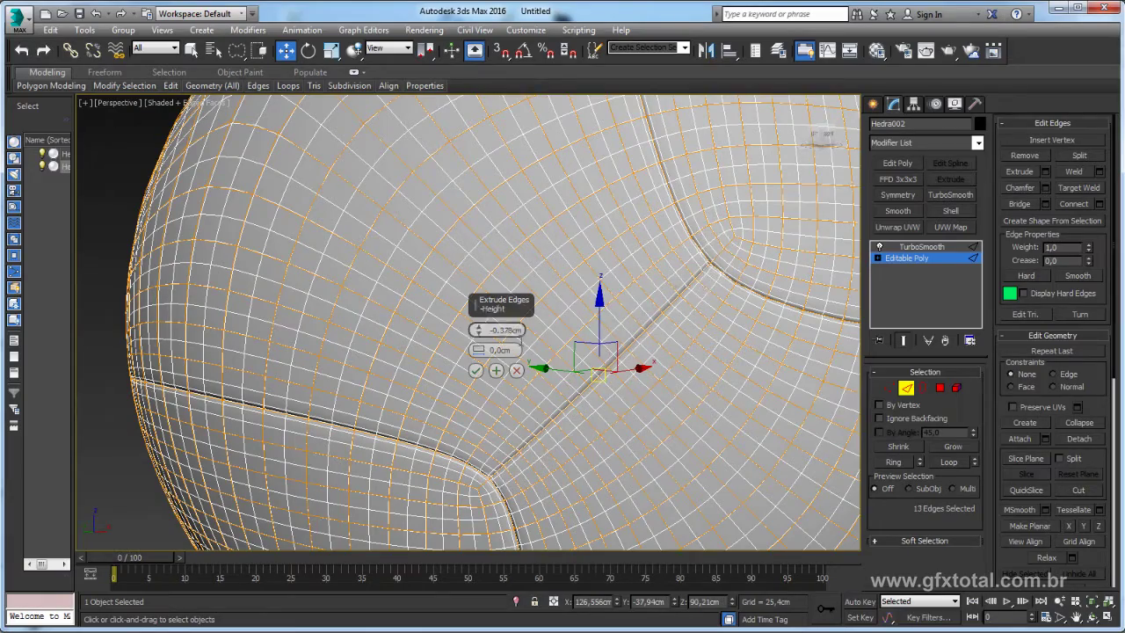
{"action": "left_click", "coordinate": [476, 369]}
Groove one more seam loop by -0.378cm after adjusting its corner edge selection
{"action": "scroll", "coordinate": [475, 369], "scroll_direction": "down", "scroll_amount": 10}
{"action": "mouse_move", "coordinate": [632, 381]}
{"action": "middle_mouse_down", "text": "alt"}
{"action": "mouse_move", "coordinate": [695, 400]}
{"action": "mouse_move", "coordinate": [753, 379]}
{"action": "mouse_move", "coordinate": [766, 322]}
{"action": "mouse_move", "coordinate": [665, 389]}
{"action": "mouse_move", "coordinate": [633, 358]}
{"action": "mouse_move", "coordinate": [554, 337]}
{"action": "middle_mouse_up", "text": "alt"}
{"action": "scroll", "coordinate": [712, 396], "scroll_direction": "up", "scroll_amount": 3}
{"action": "scroll", "coordinate": [712, 396], "scroll_direction": "up", "scroll_amount": 3}
{"action": "scroll", "coordinate": [753, 379], "scroll_direction": "down", "scroll_amount": 4}
{"action": "scroll", "coordinate": [633, 359], "scroll_direction": "up", "scroll_amount": 2}
{"action": "scroll", "coordinate": [633, 351], "scroll_direction": "up", "scroll_amount": 3}
{"action": "scroll", "coordinate": [554, 337], "scroll_direction": "up", "scroll_amount": 3}
{"action": "left_click", "coordinate": [544, 304], "text": "ctrl"}
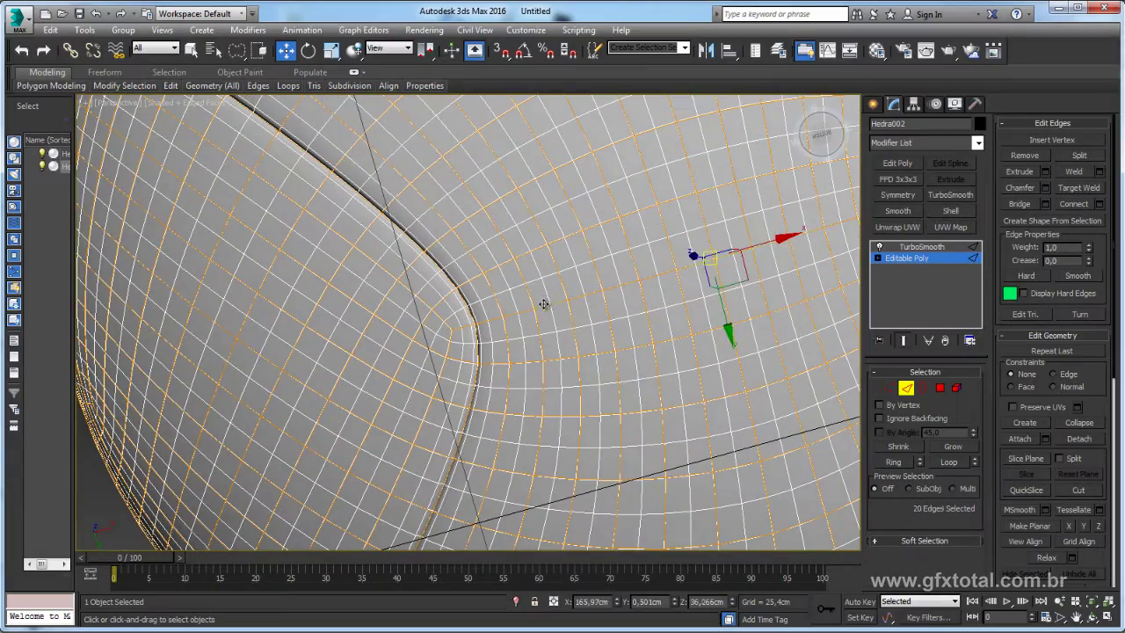
{"action": "key", "text": "alt"}
{"action": "left_click", "coordinate": [1045, 171]}
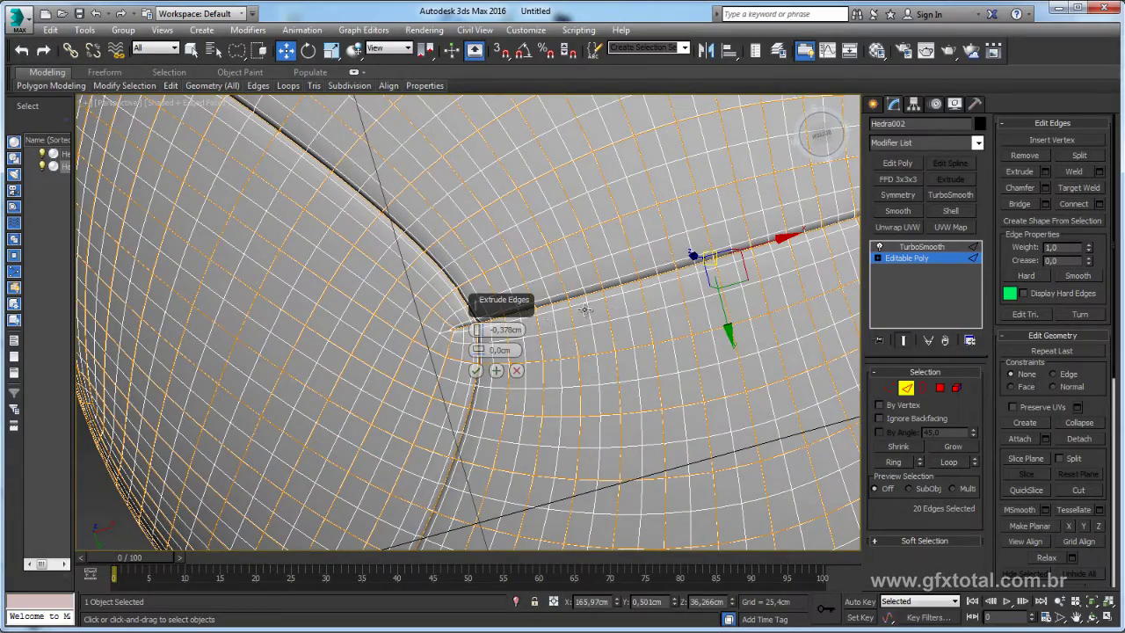
{"action": "middle_click_drag", "start_coordinate": [465, 351], "coordinate": [446, 361], "text": "alt"}
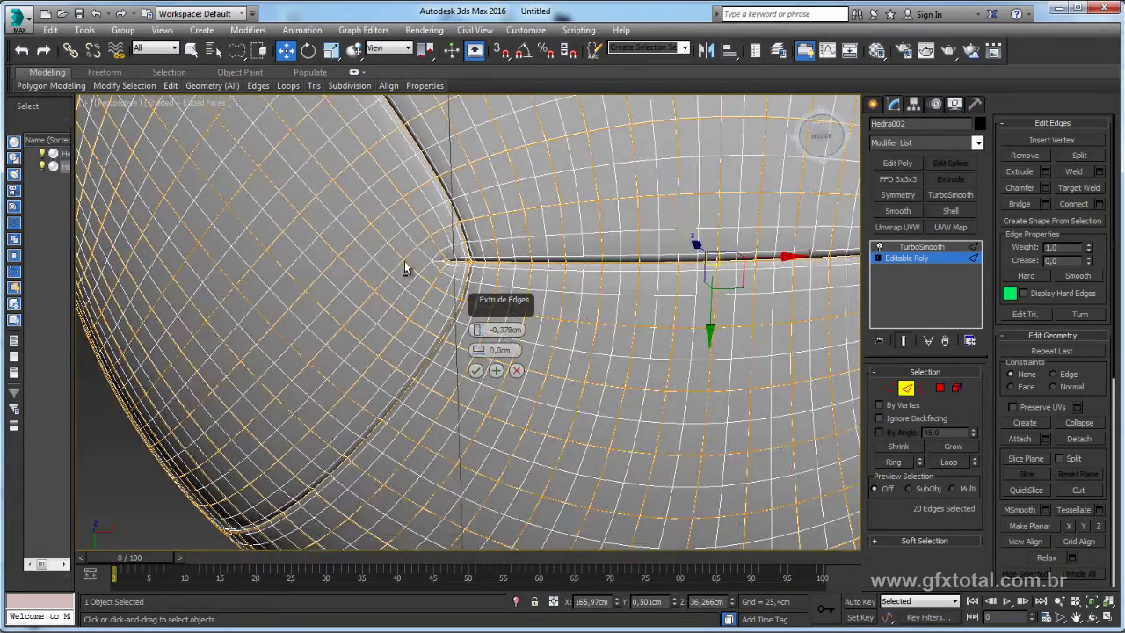
{"action": "left_click", "coordinate": [451, 307], "text": "alt"}
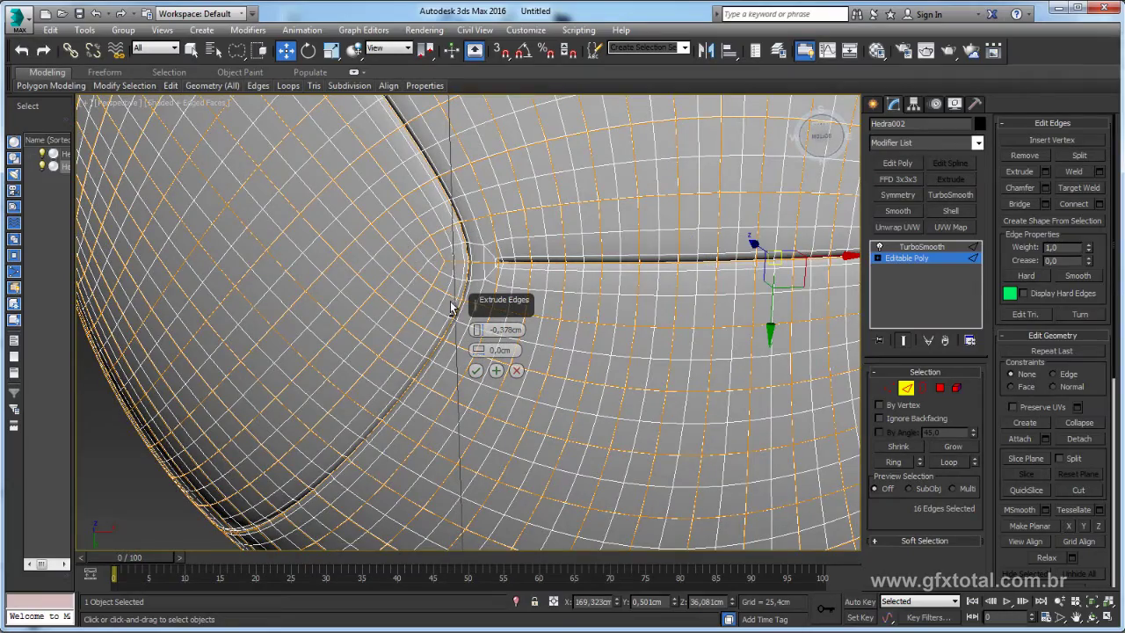
{"action": "left_click", "coordinate": [486, 263], "text": "ctrl"}
{"action": "middle_click_drag", "start_coordinate": [485, 263], "coordinate": [538, 298], "text": "alt"}
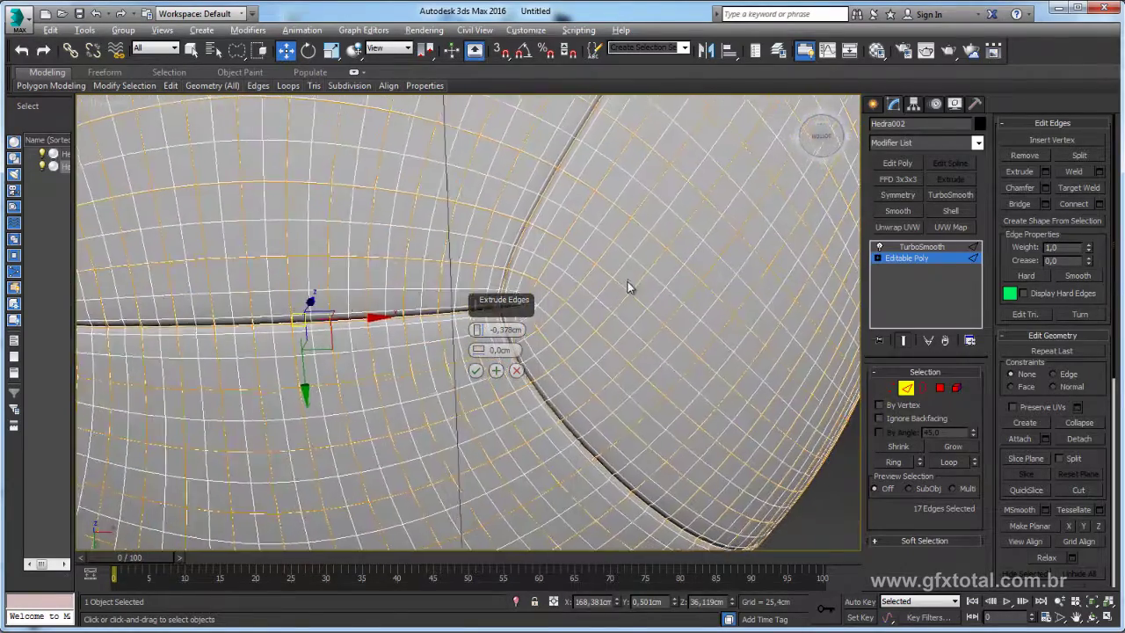
{"action": "left_click_drag", "start_coordinate": [479, 306], "coordinate": [633, 297]}
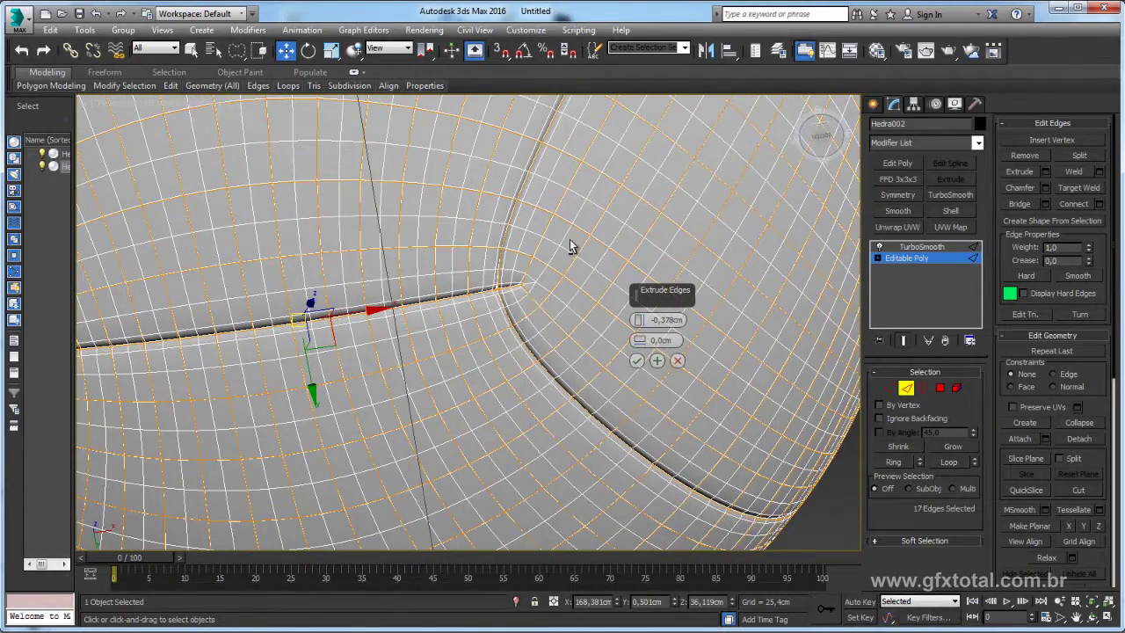
{"action": "left_click", "coordinate": [486, 307], "text": "alt"}
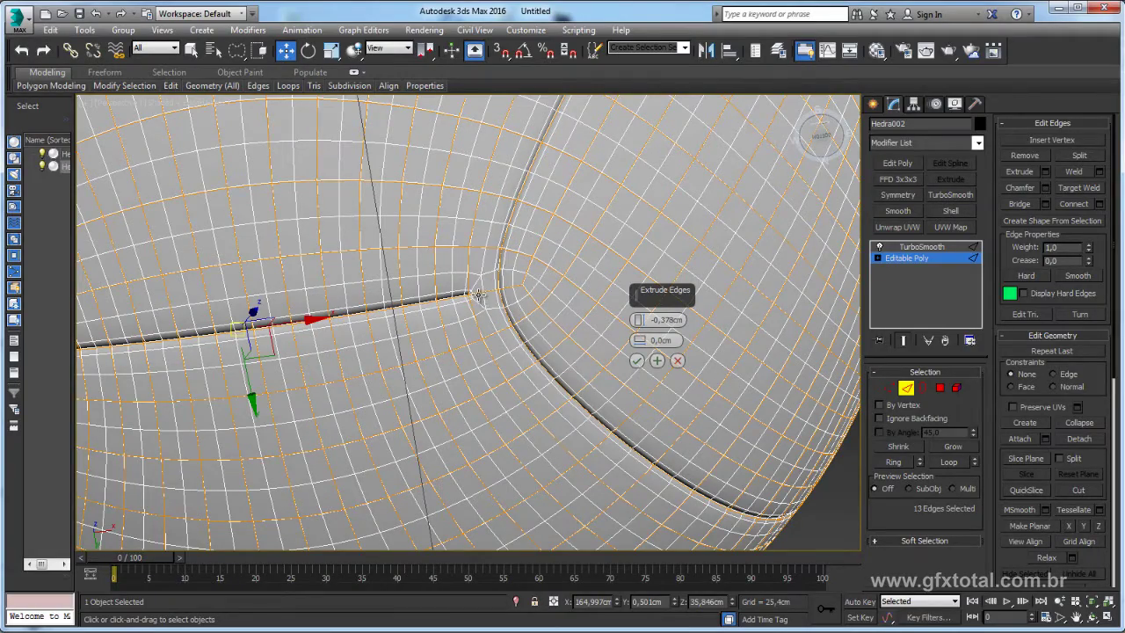
{"action": "left_click", "coordinate": [478, 295], "text": "ctrl"}
{"action": "left_click", "coordinate": [643, 361]}
Select the seam loop at the top junction and extrude it -0.378cm with width 0
{"action": "scroll", "coordinate": [646, 356], "scroll_direction": "down", "scroll_amount": 5}
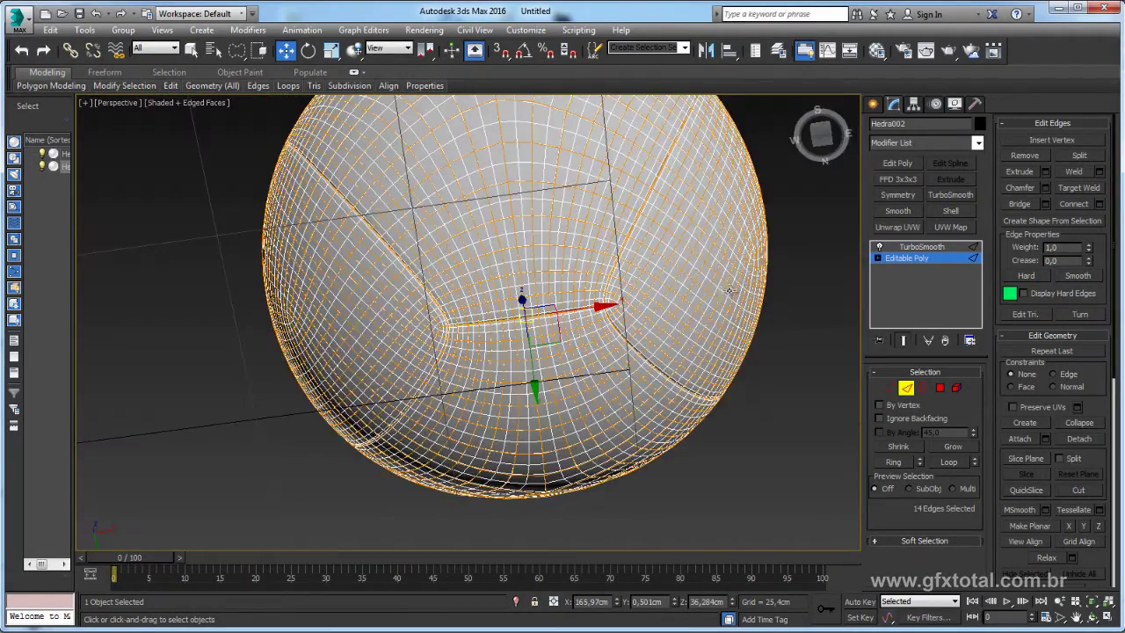
{"action": "mouse_move", "coordinate": [646, 356]}
{"action": "middle_mouse_down", "text": "alt"}
{"action": "mouse_move", "coordinate": [685, 352]}
{"action": "mouse_move", "coordinate": [615, 339]}
{"action": "mouse_move", "coordinate": [628, 326]}
{"action": "mouse_move", "coordinate": [545, 242]}
{"action": "mouse_move", "coordinate": [614, 211]}
{"action": "middle_mouse_up", "text": "alt"}
{"action": "scroll", "coordinate": [616, 225], "scroll_direction": "up", "scroll_amount": 2}
{"action": "scroll", "coordinate": [624, 255], "scroll_direction": "up", "scroll_amount": 2}
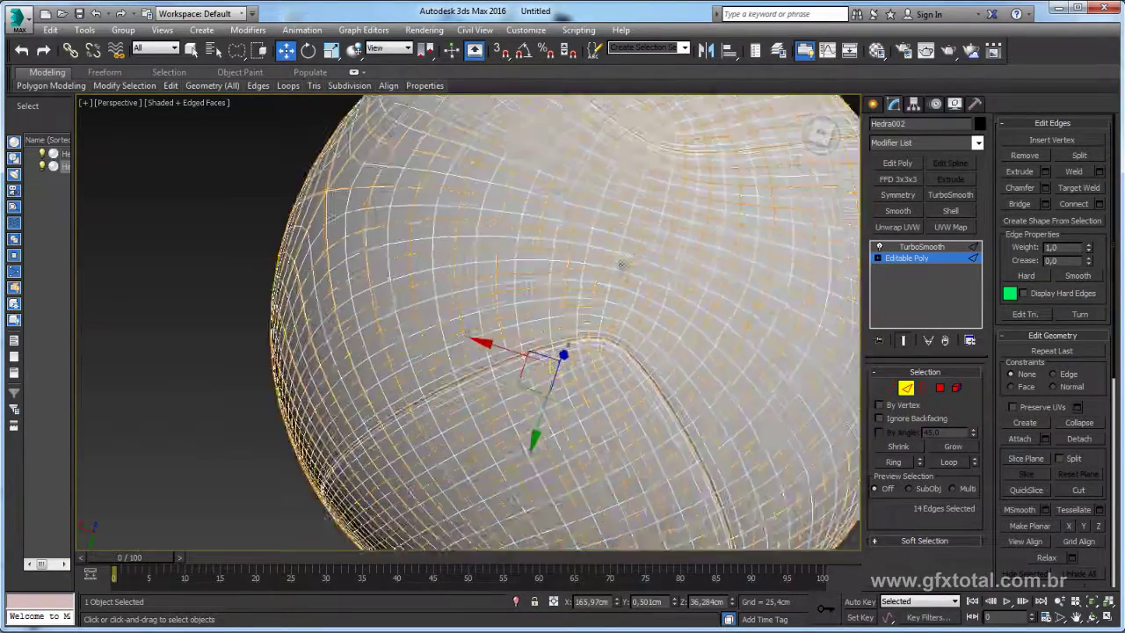
{"action": "scroll", "coordinate": [633, 281], "scroll_direction": "up", "scroll_amount": 2}
{"action": "double_click", "coordinate": [627, 290]}
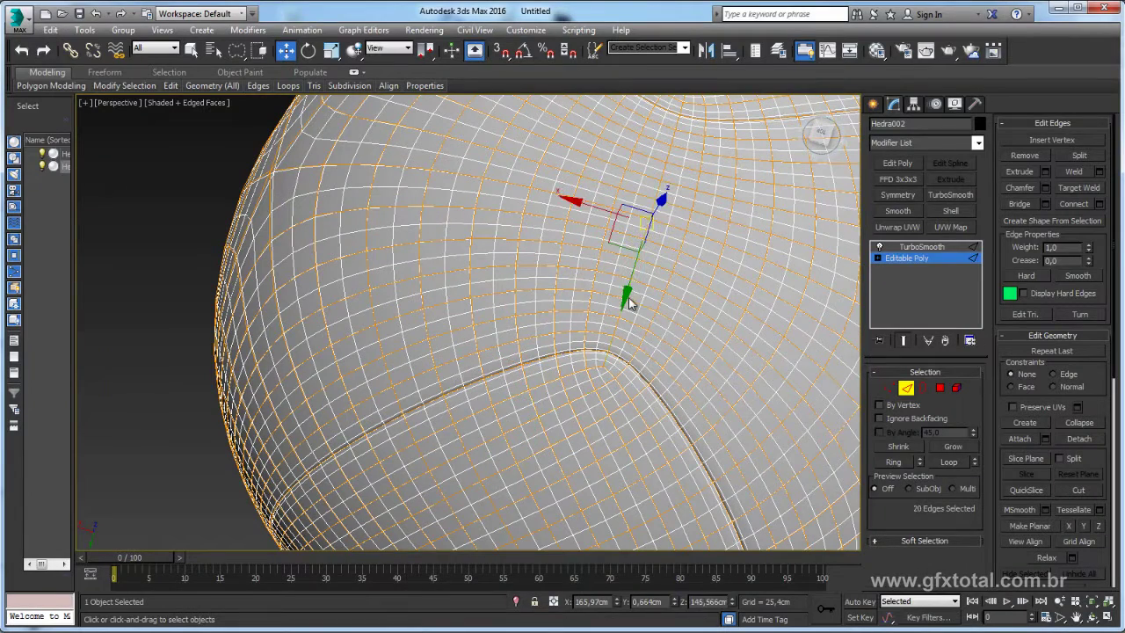
{"action": "left_click", "coordinate": [1046, 173]}
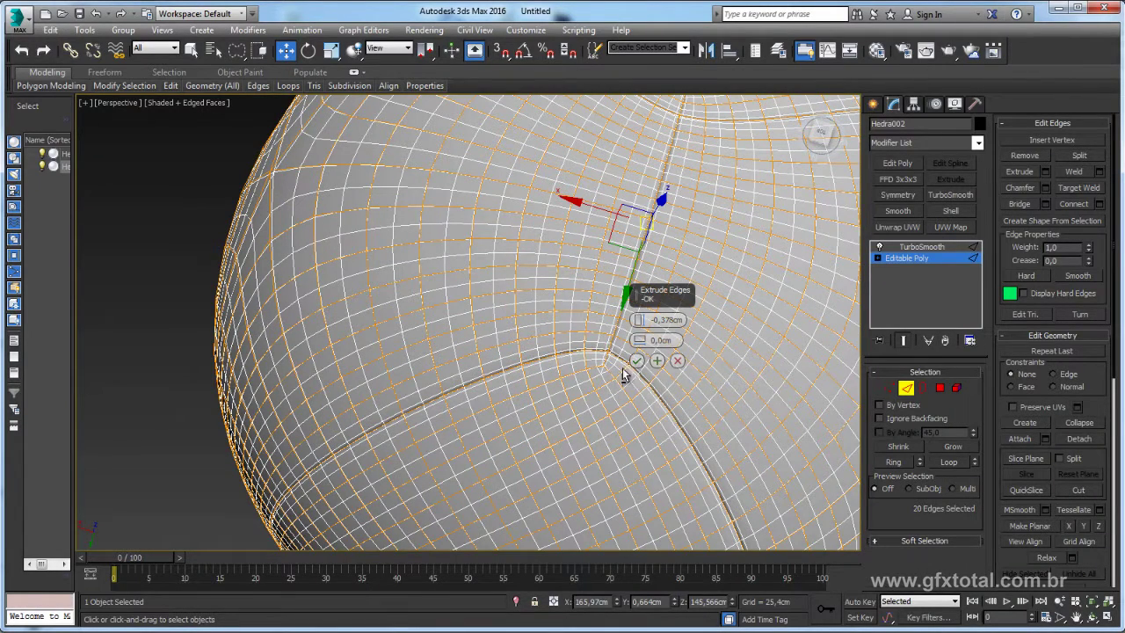
{"action": "mouse_move", "coordinate": [577, 382]}
{"action": "middle_mouse_down", "text": "alt"}
{"action": "mouse_move", "coordinate": [571, 322]}
{"action": "mouse_move", "coordinate": [592, 377]}
{"action": "mouse_move", "coordinate": [579, 382]}
{"action": "middle_mouse_up", "text": "alt"}
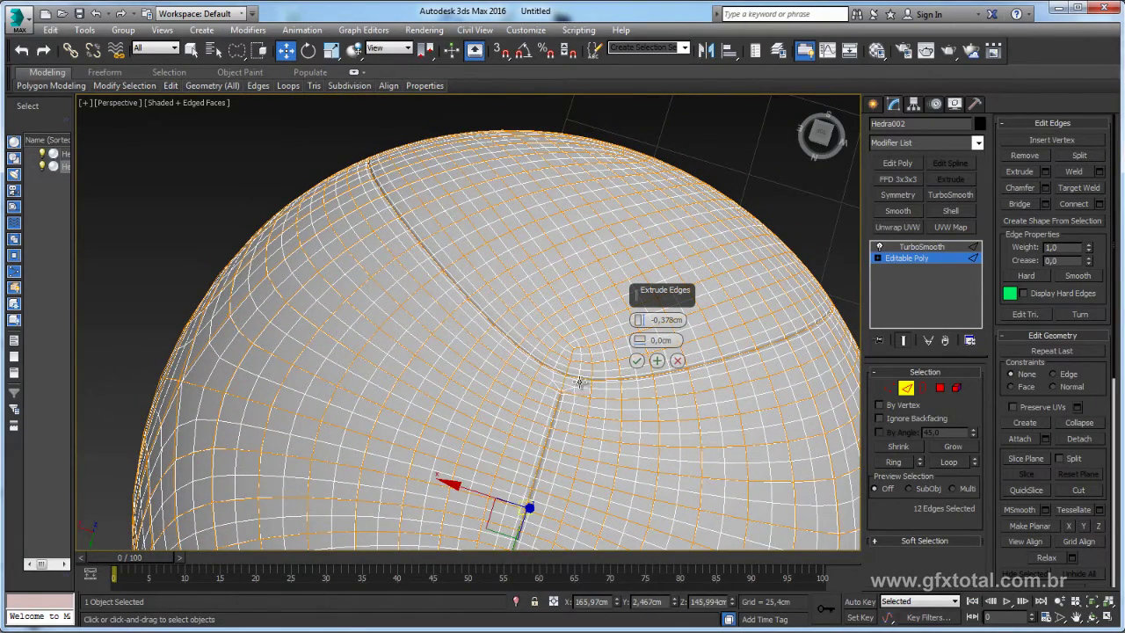
{"action": "left_click", "coordinate": [637, 361]}
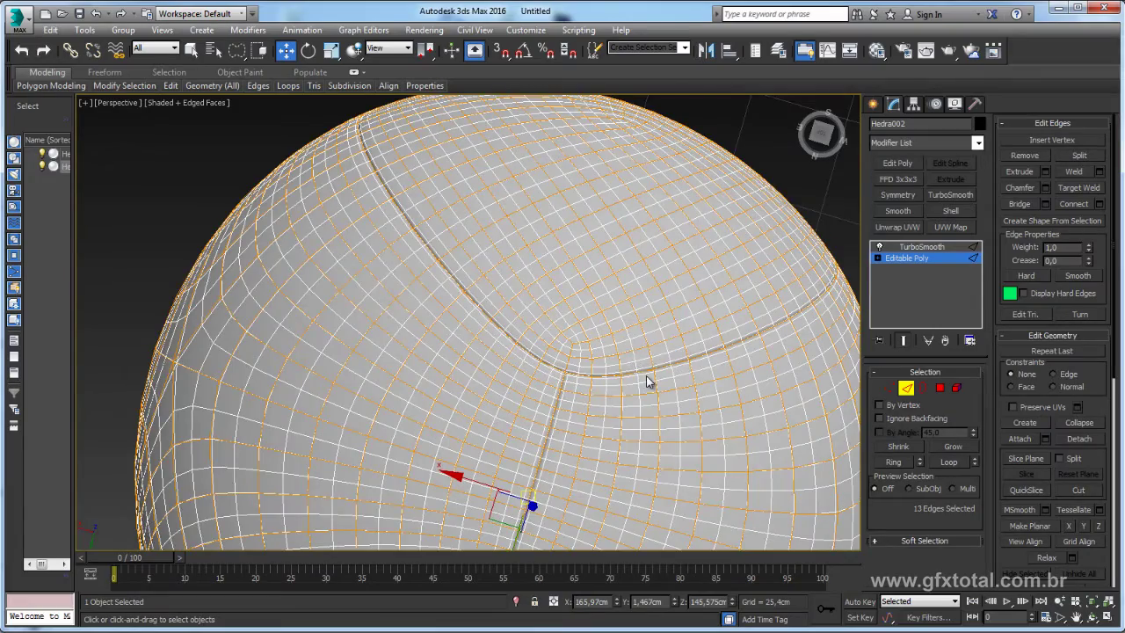
View the sphere from above and exit Edge sub-object editing
{"action": "scroll", "coordinate": [668, 373], "scroll_direction": "down", "scroll_amount": 5}
{"action": "middle_click_drag", "start_coordinate": [683, 370], "coordinate": [694, 413], "text": "alt"}
{"action": "left_click", "coordinate": [921, 294]}
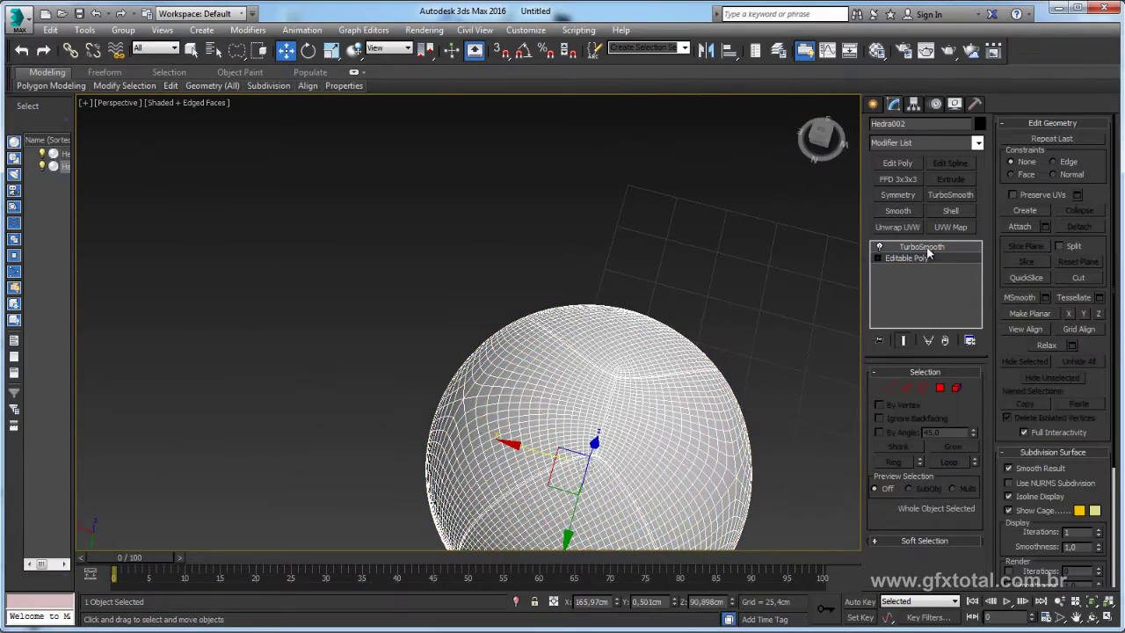
Go to TurboSmooth, clear the selection, hide edged faces with F4, and view both spheres
{"action": "left_click", "coordinate": [929, 253]}
{"action": "mouse_move", "coordinate": [781, 334]}
{"action": "middle_mouse_down", "text": "alt"}
{"action": "mouse_move", "coordinate": [745, 253]}
{"action": "mouse_move", "coordinate": [766, 267]}
{"action": "mouse_move", "coordinate": [691, 372]}
{"action": "middle_mouse_up", "text": "alt"}
{"action": "left_click", "coordinate": [745, 253]}
{"action": "key", "text": "F4"}
{"action": "scroll", "coordinate": [616, 319], "scroll_direction": "down", "scroll_amount": 4}
{"action": "mouse_move", "coordinate": [572, 369]}
{"action": "middle_mouse_down", "text": "alt"}
{"action": "mouse_move", "coordinate": [658, 335]}
{"action": "mouse_move", "coordinate": [659, 372]}
{"action": "mouse_move", "coordinate": [721, 334]}
{"action": "mouse_move", "coordinate": [783, 288]}
{"action": "mouse_move", "coordinate": [771, 233]}
{"action": "mouse_move", "coordinate": [766, 329]}
{"action": "mouse_move", "coordinate": [721, 377]}
{"action": "middle_mouse_up", "text": "alt"}
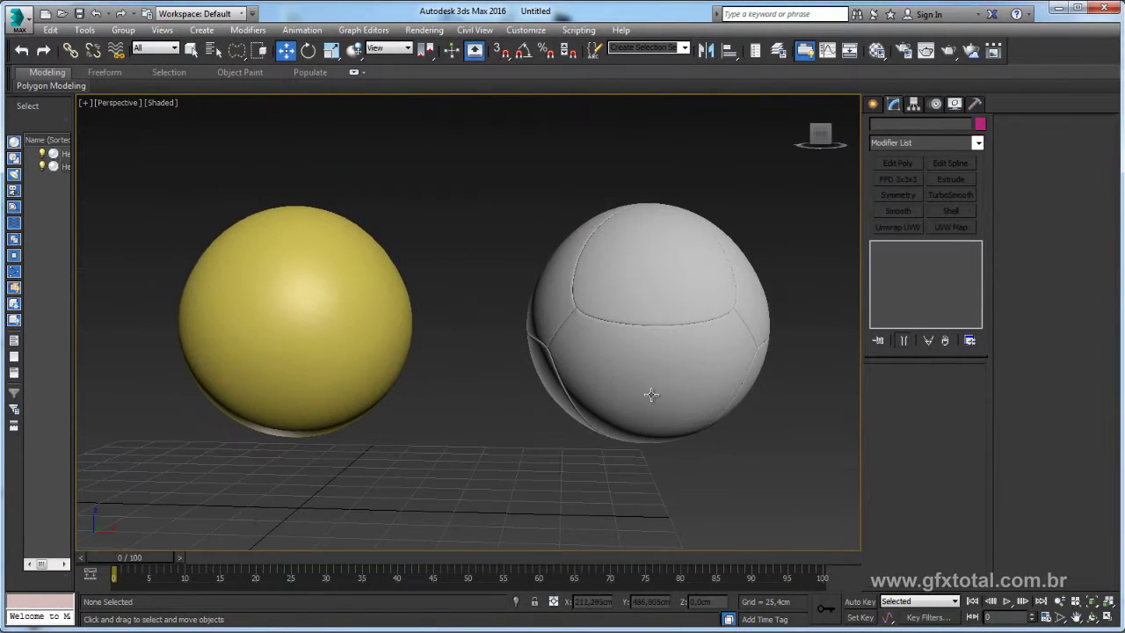
{"action": "mouse_move", "coordinate": [651, 395]}
{"action": "middle_mouse_down", "text": "alt"}
{"action": "mouse_move", "coordinate": [572, 410]}
{"action": "mouse_move", "coordinate": [590, 422]}
{"action": "mouse_move", "coordinate": [693, 394]}
{"action": "middle_mouse_up", "text": "alt"}
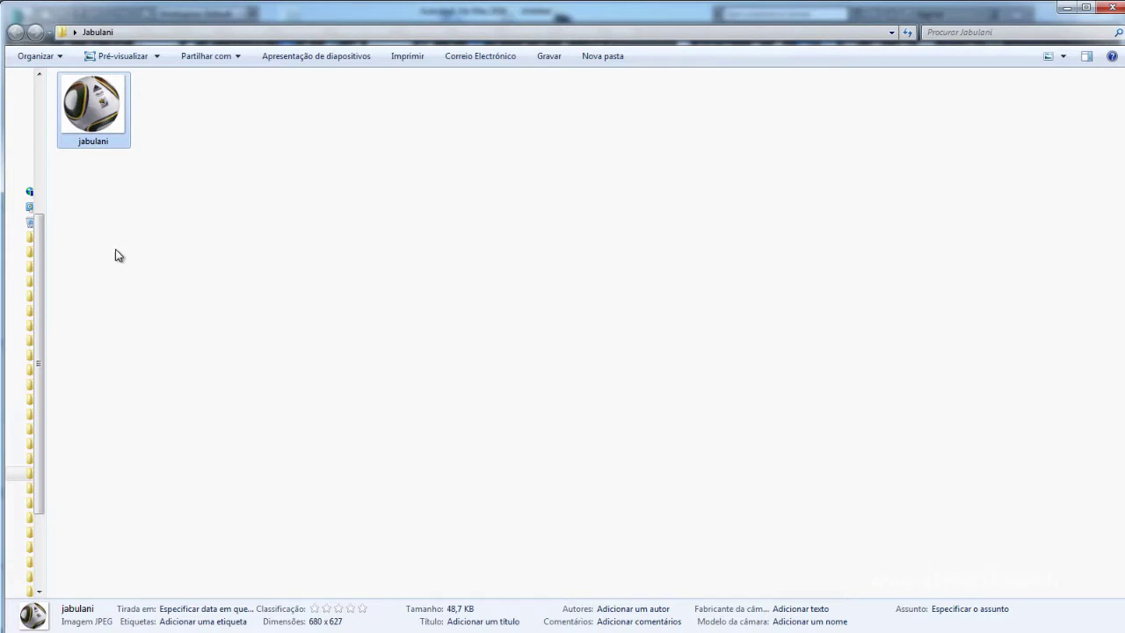
View jabulani.jpg in Photo Viewer, then select the grooved white sphere in 3ds Max
{"action": "double_click", "coordinate": [100, 132]}
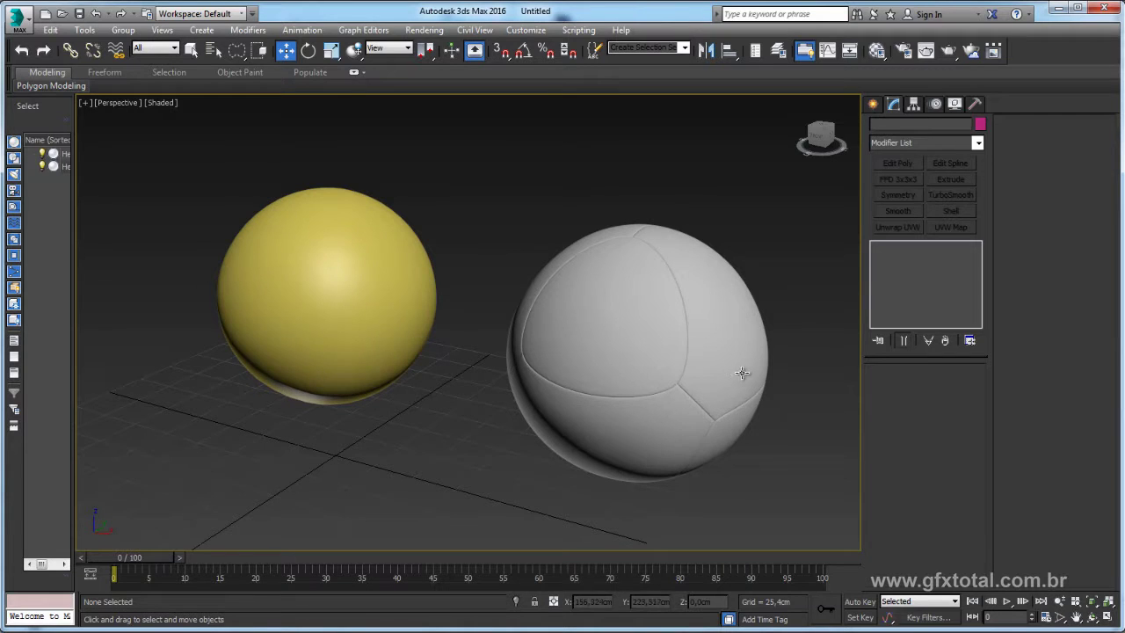
{"action": "mouse_move", "coordinate": [744, 373]}
{"action": "middle_mouse_down", "text": "alt"}
{"action": "mouse_move", "coordinate": [624, 424]}
{"action": "mouse_move", "coordinate": [641, 377]}
{"action": "middle_mouse_up", "text": "alt"}
{"action": "left_click", "coordinate": [624, 424]}
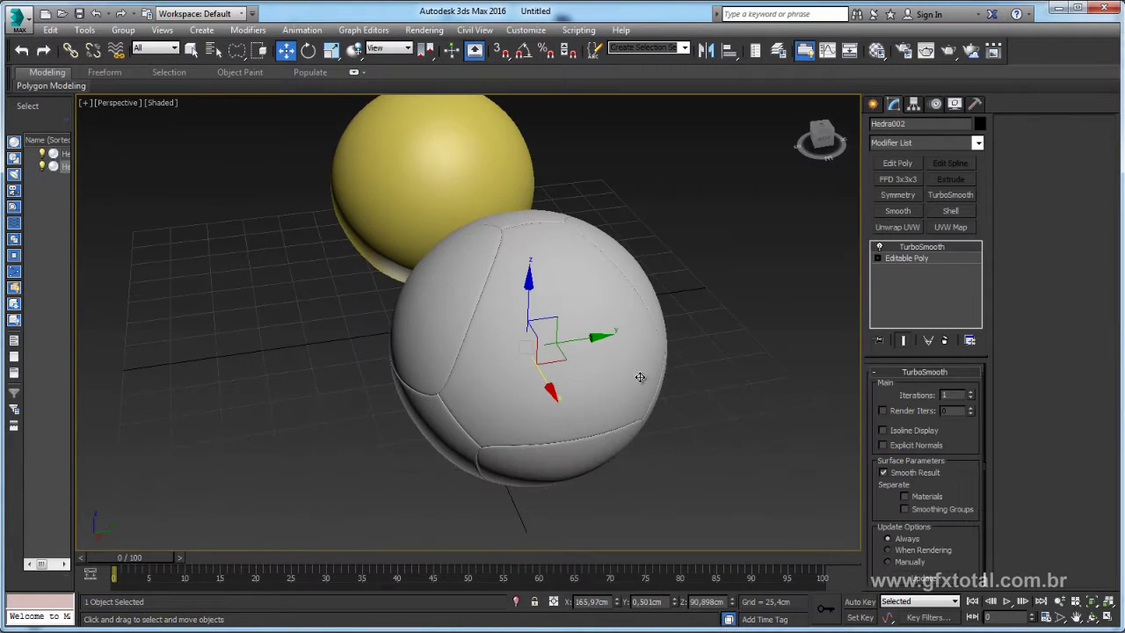
Enter Edge mode on the Editable Poly with edged faces shown and TurboSmooth switched off
{"action": "left_click", "coordinate": [908, 259]}
{"action": "key", "text": "F3"}
{"action": "key", "text": "F3"}
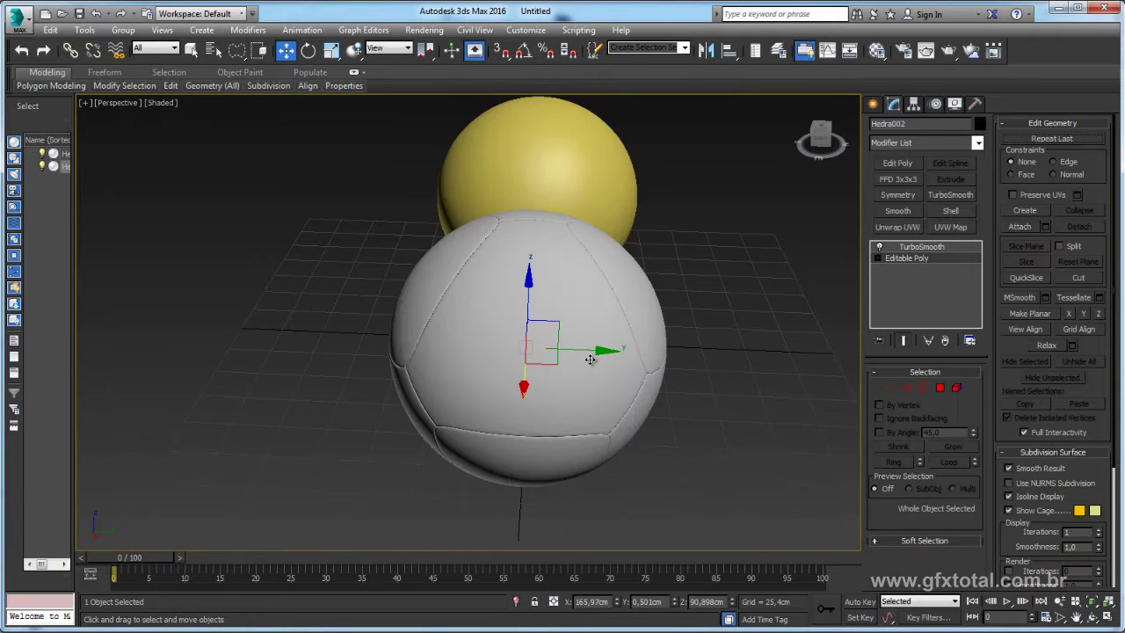
{"action": "key", "text": "F4"}
{"action": "middle_click_drag", "start_coordinate": [590, 359], "coordinate": [599, 380], "text": "alt"}
{"action": "scroll", "coordinate": [599, 379], "scroll_direction": "up", "scroll_amount": 1}
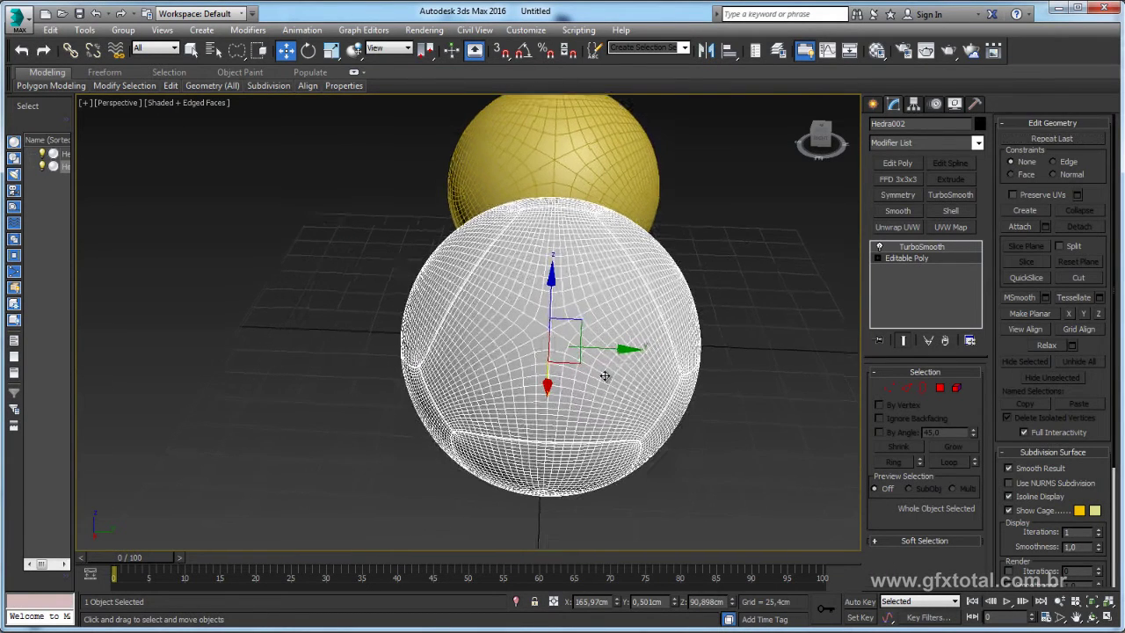
{"action": "left_click", "coordinate": [907, 388]}
{"action": "left_click", "coordinate": [880, 246]}
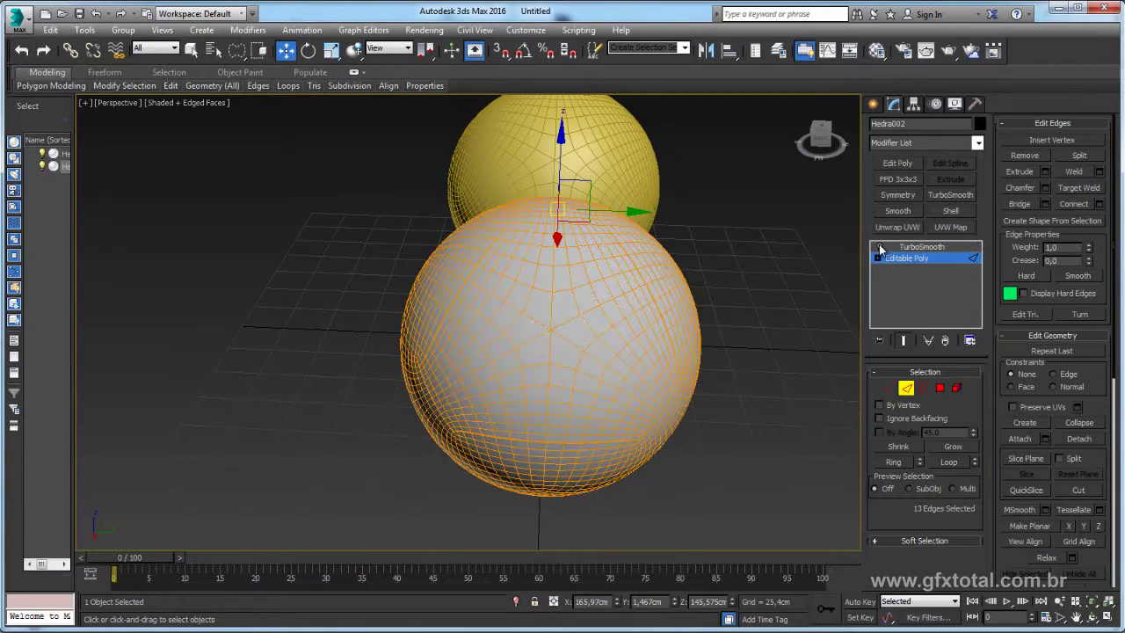
{"action": "middle_click_drag", "start_coordinate": [546, 272], "coordinate": [548, 297], "text": "alt"}
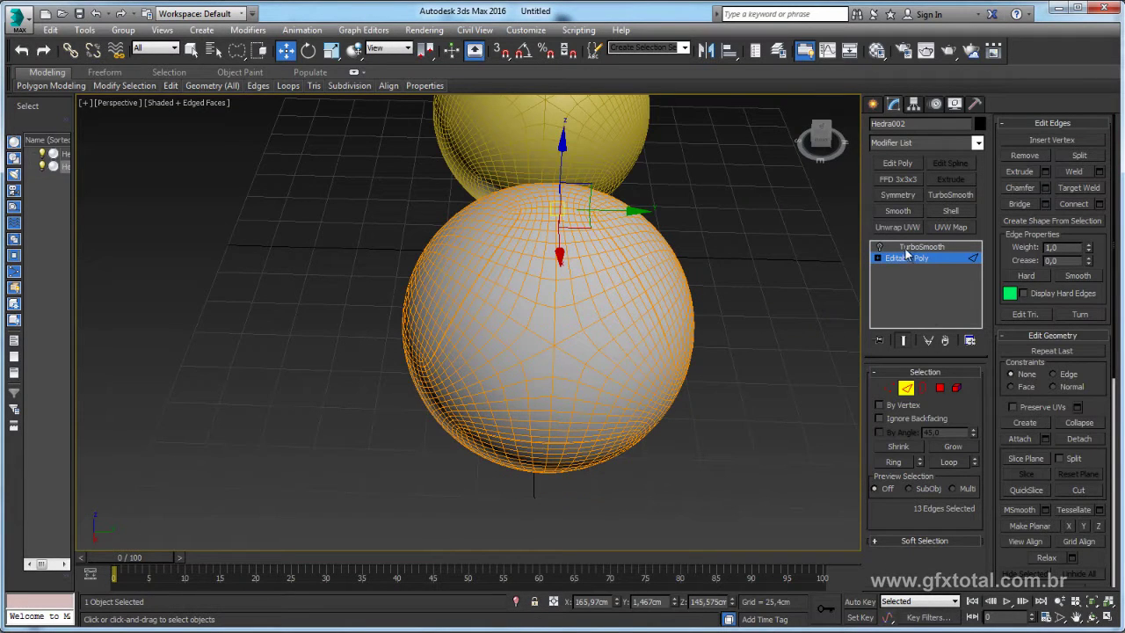
Deselect all edges and delete the TurboSmooth modifier from the stack
{"action": "left_click", "coordinate": [840, 348]}
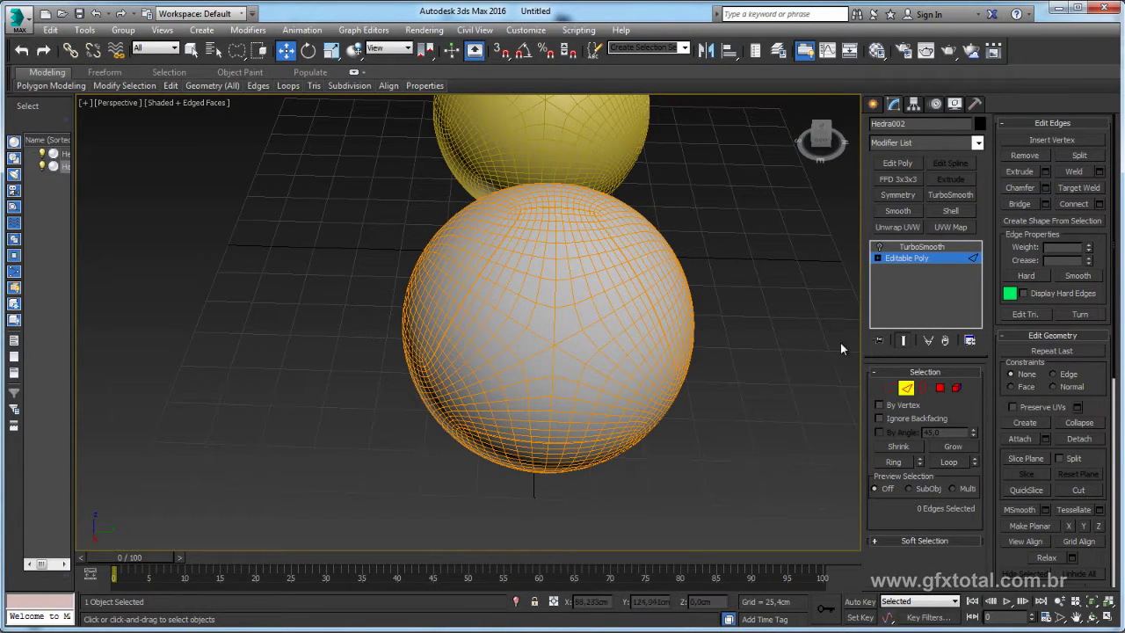
{"action": "left_click", "coordinate": [910, 249]}
{"action": "left_click", "coordinate": [908, 258]}
{"action": "left_click", "coordinate": [919, 247]}
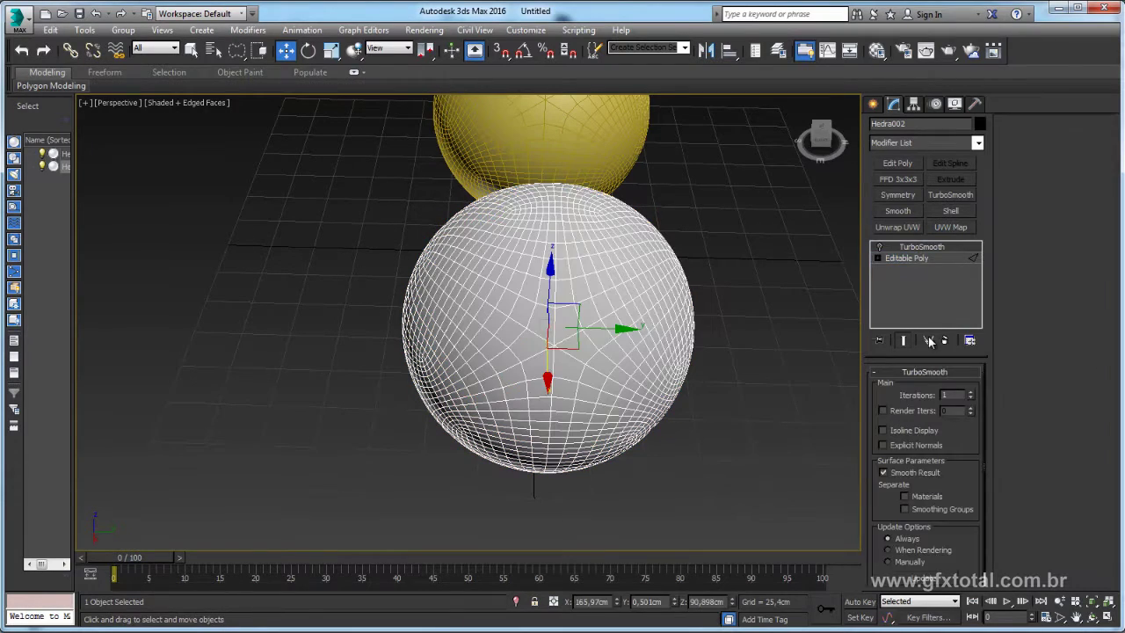
{"action": "left_click", "coordinate": [929, 340]}
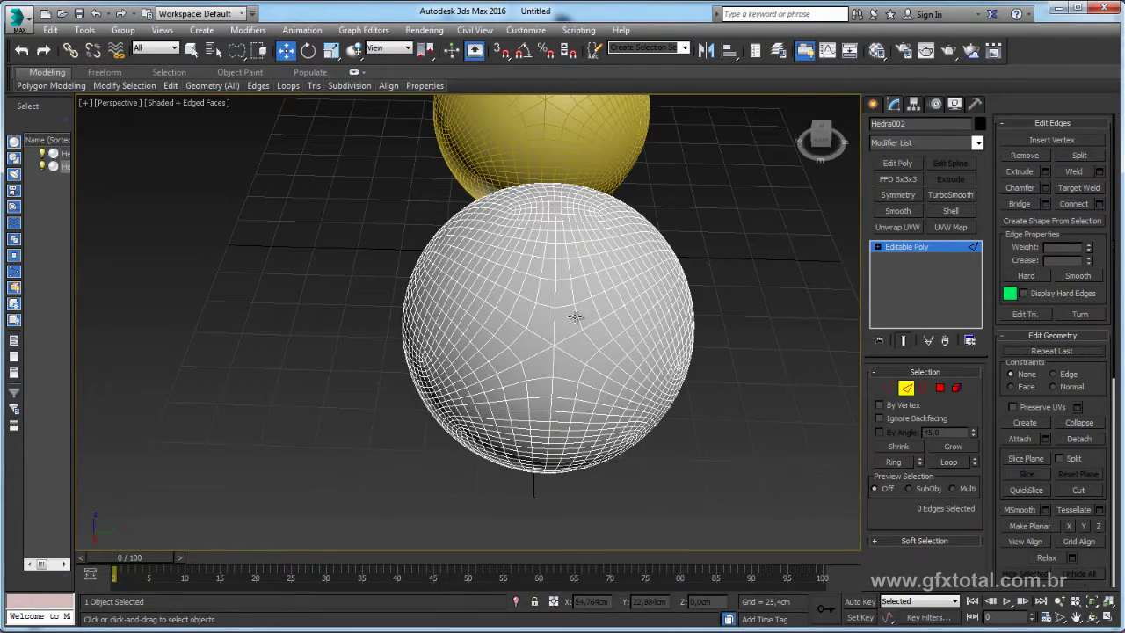
{"action": "scroll", "coordinate": [575, 317], "scroll_direction": "up", "scroll_amount": 1}
{"action": "scroll", "coordinate": [576, 313], "scroll_direction": "up", "scroll_amount": 1}
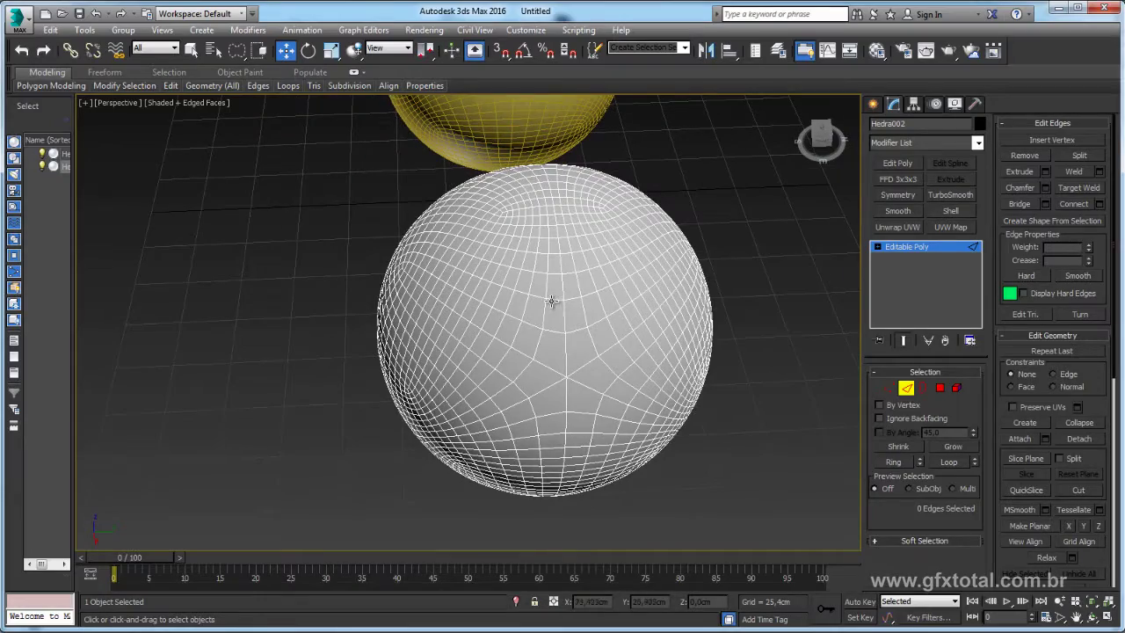
Select a 108-edge loop, add TurboSmooth at 1 iteration, and return to Editable Poly Edge mode
{"action": "double_click", "coordinate": [554, 297]}
{"action": "mouse_move", "coordinate": [555, 296]}
{"action": "middle_mouse_down", "text": "alt"}
{"action": "mouse_move", "coordinate": [573, 305]}
{"action": "mouse_move", "coordinate": [628, 283]}
{"action": "mouse_move", "coordinate": [620, 304]}
{"action": "mouse_move", "coordinate": [701, 226]}
{"action": "mouse_move", "coordinate": [669, 213]}
{"action": "mouse_move", "coordinate": [556, 306]}
{"action": "middle_mouse_up", "text": "alt"}
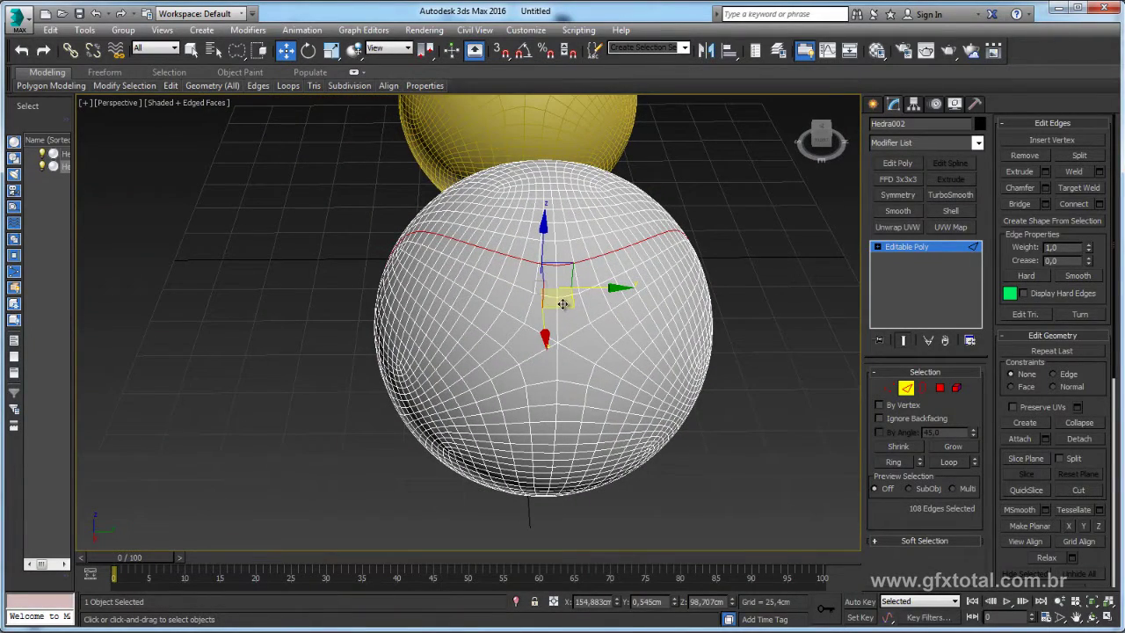
{"action": "left_click", "coordinate": [955, 194]}
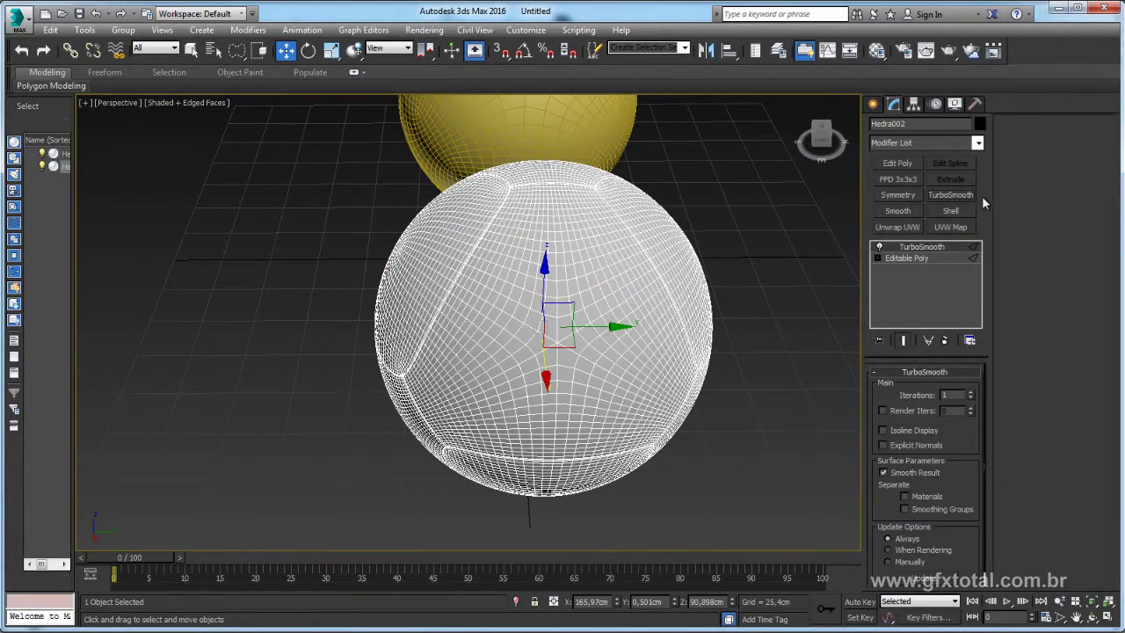
{"action": "left_click", "coordinate": [896, 263]}
{"action": "key", "text": "2"}
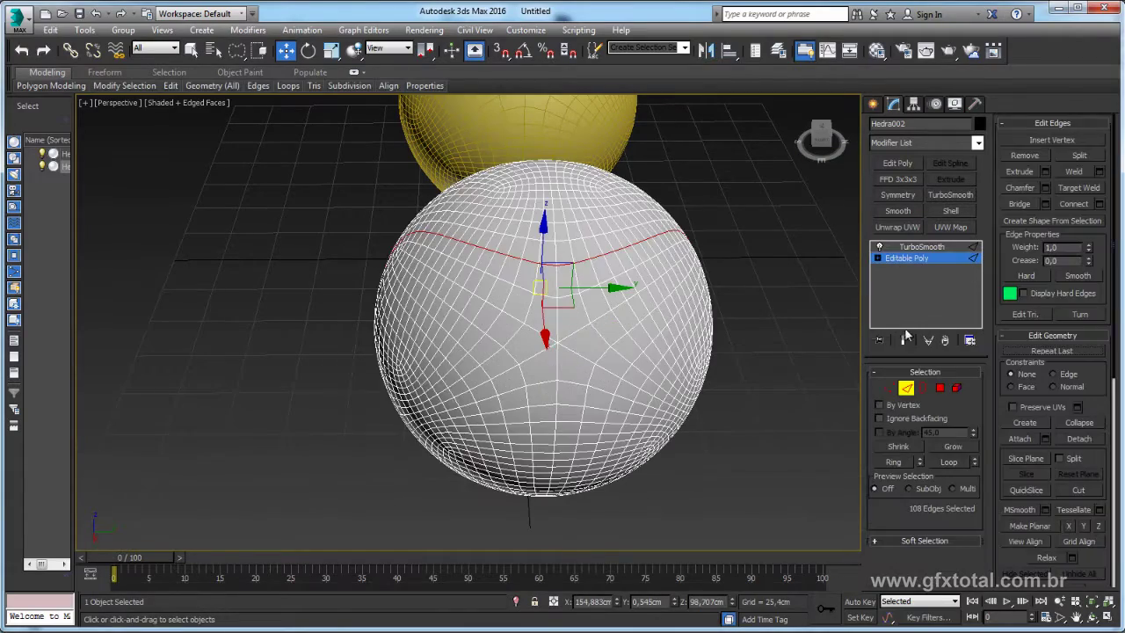
{"action": "scroll", "coordinate": [710, 302], "scroll_direction": "up", "scroll_amount": 2}
{"action": "scroll", "coordinate": [691, 287], "scroll_direction": "up", "scroll_amount": 2}
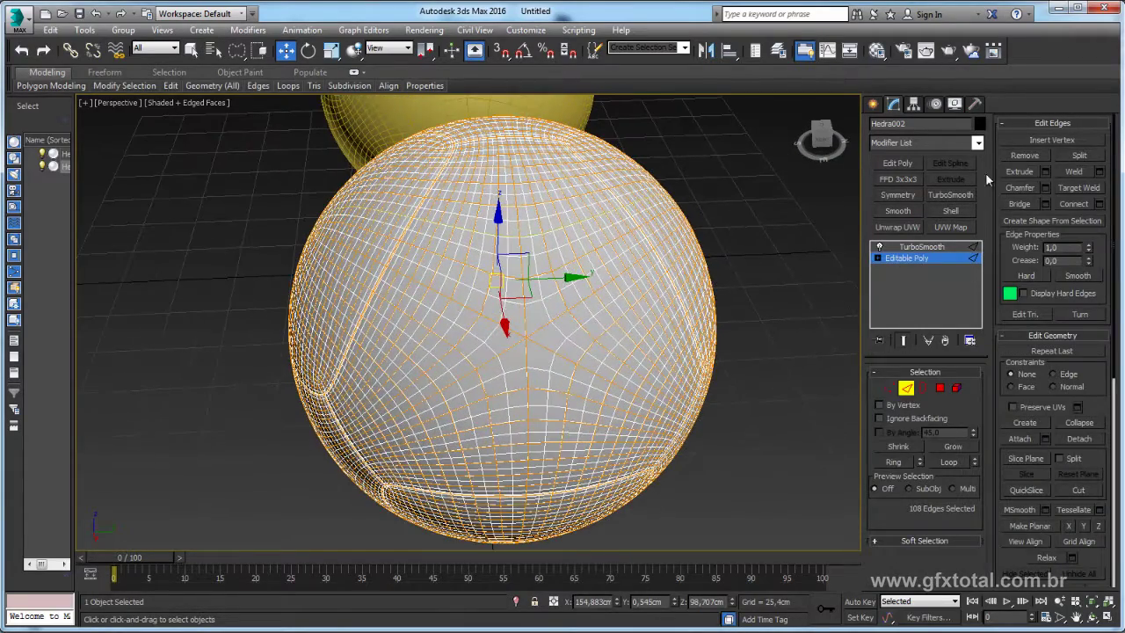
Trim the selected seam run down to 11 edges for the extrusion
{"action": "left_click", "coordinate": [1046, 172]}
{"action": "mouse_move", "coordinate": [782, 237]}
{"action": "middle_mouse_down", "text": "alt"}
{"action": "mouse_move", "coordinate": [729, 291]}
{"action": "mouse_move", "coordinate": [635, 252]}
{"action": "middle_mouse_up", "text": "alt"}
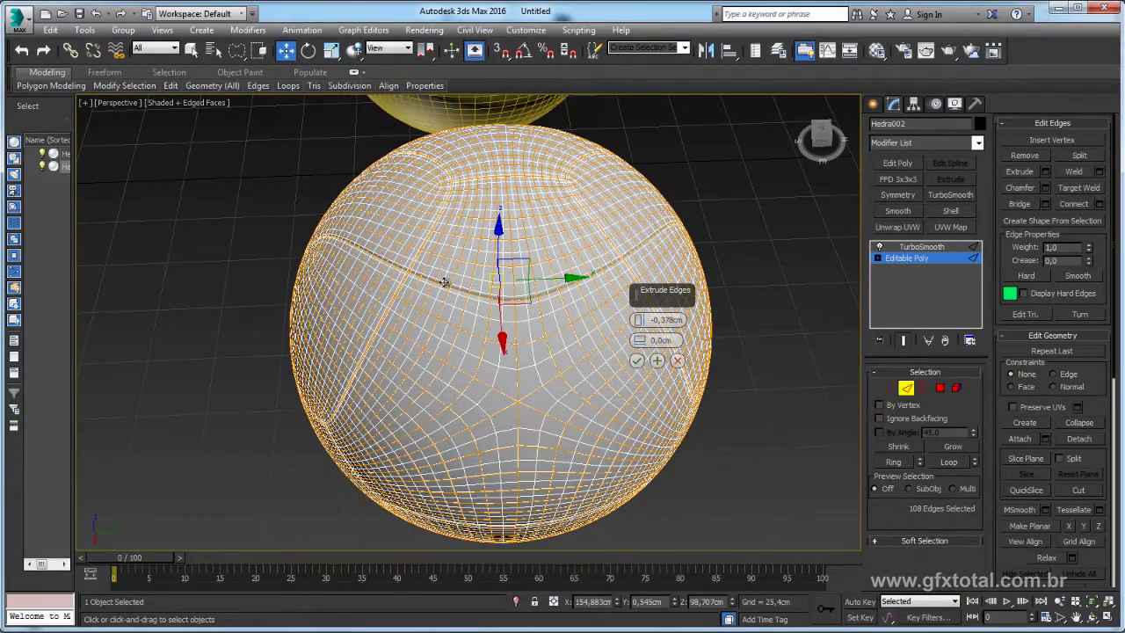
{"action": "mouse_move", "coordinate": [366, 254]}
{"action": "middle_mouse_down", "text": "alt"}
{"action": "mouse_move", "coordinate": [435, 219]}
{"action": "mouse_move", "coordinate": [444, 195]}
{"action": "middle_mouse_up", "text": "alt"}
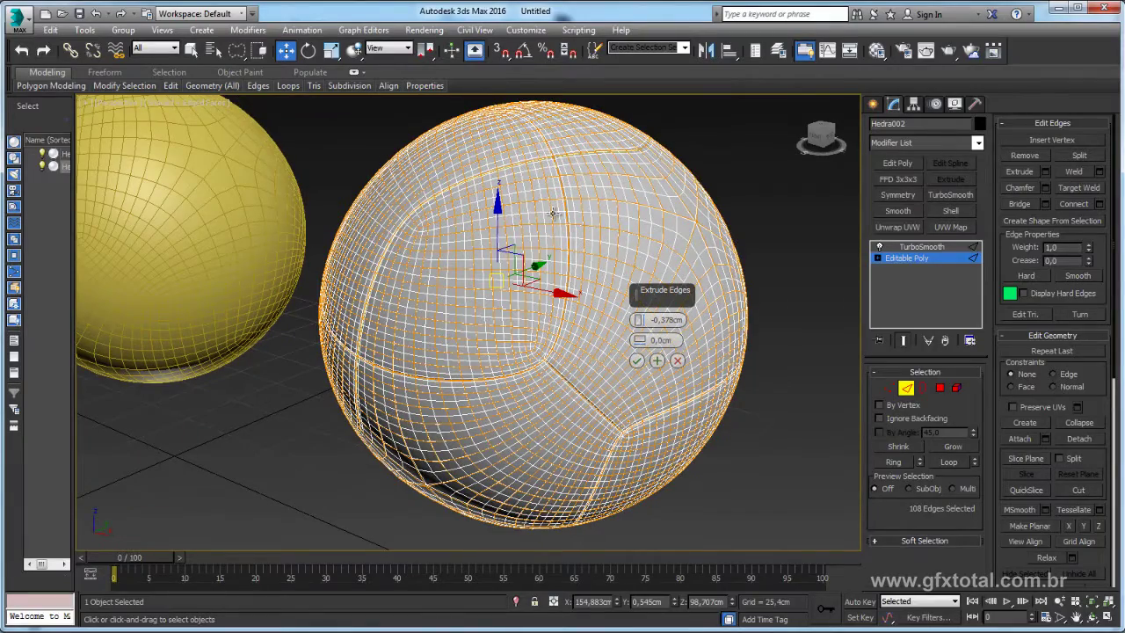
{"action": "mouse_move", "coordinate": [553, 213]}
{"action": "middle_mouse_down", "text": "alt"}
{"action": "mouse_move", "coordinate": [543, 237]}
{"action": "mouse_move", "coordinate": [540, 221]}
{"action": "mouse_move", "coordinate": [565, 285]}
{"action": "mouse_move", "coordinate": [545, 270]}
{"action": "mouse_move", "coordinate": [565, 268]}
{"action": "mouse_move", "coordinate": [413, 172]}
{"action": "middle_mouse_up", "text": "alt"}
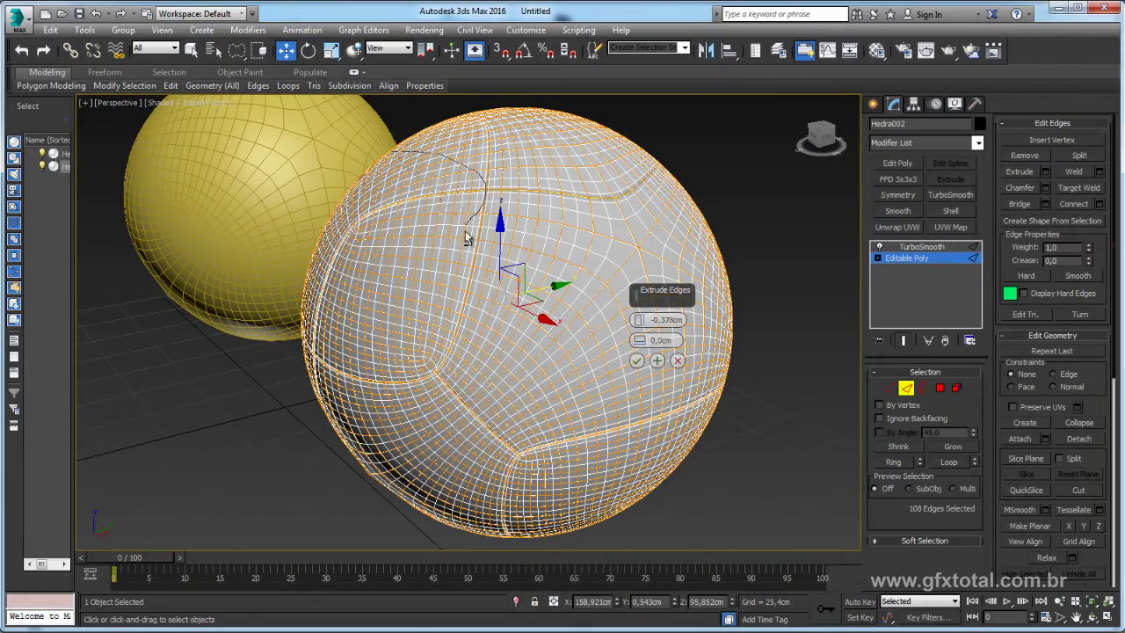
{"action": "middle_click_drag", "start_coordinate": [466, 237], "coordinate": [347, 181], "text": "alt"}
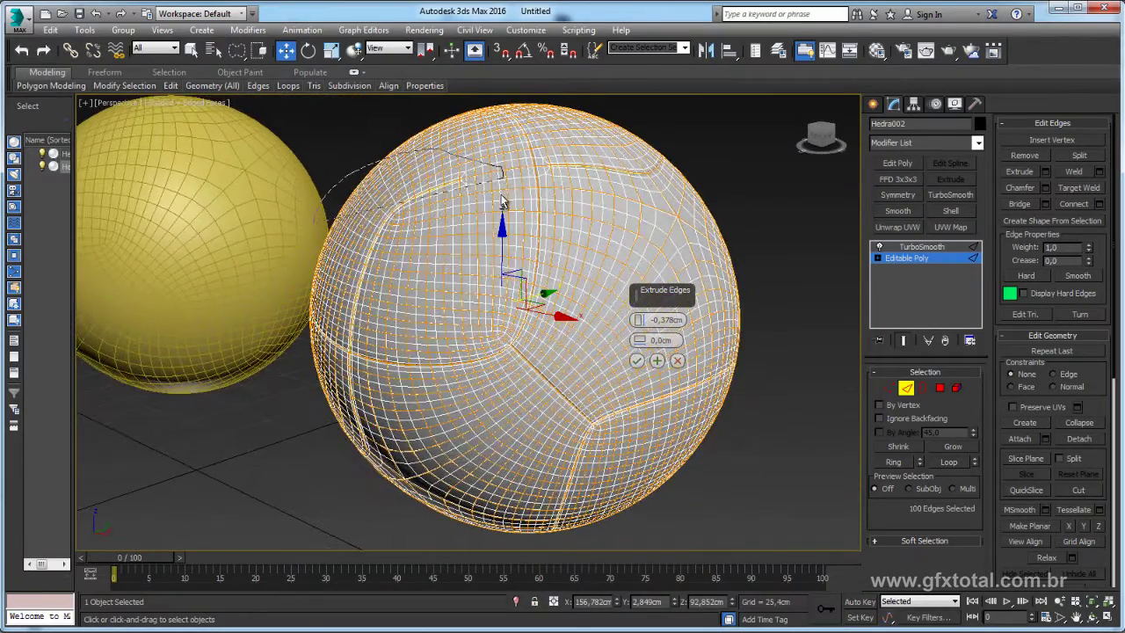
{"action": "middle_click_drag", "start_coordinate": [391, 392], "coordinate": [354, 396], "text": "alt"}
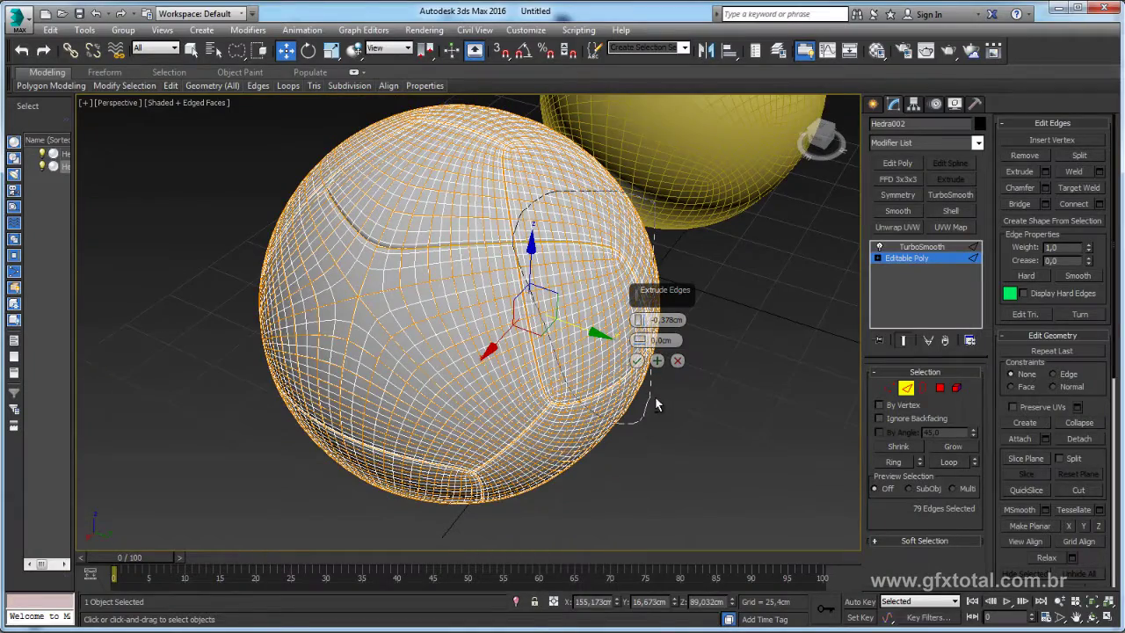
{"action": "left_click_drag", "start_coordinate": [519, 238], "coordinate": [651, 431], "text": "alt"}
{"action": "mouse_move", "coordinate": [734, 411]}
{"action": "middle_mouse_down", "text": "alt"}
{"action": "mouse_move", "coordinate": [717, 343]}
{"action": "mouse_move", "coordinate": [695, 440]}
{"action": "middle_mouse_up", "text": "alt"}
{"action": "left_click_drag", "start_coordinate": [440, 376], "coordinate": [343, 447], "text": "alt"}
{"action": "mouse_move", "coordinate": [344, 447]}
{"action": "middle_mouse_down", "text": "alt"}
{"action": "mouse_move", "coordinate": [492, 439]}
{"action": "mouse_move", "coordinate": [514, 370]}
{"action": "mouse_move", "coordinate": [584, 410]}
{"action": "middle_mouse_up", "text": "alt"}
{"action": "scroll", "coordinate": [602, 420], "scroll_direction": "down", "scroll_amount": 5}
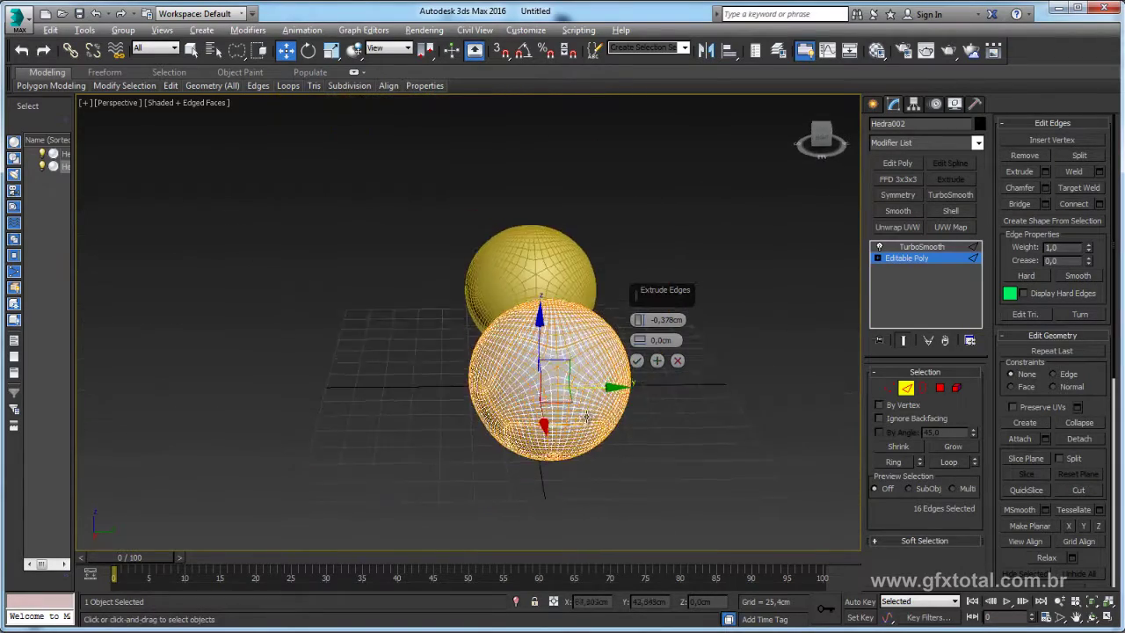
{"action": "scroll", "coordinate": [601, 421], "scroll_direction": "down", "scroll_amount": 3}
{"action": "left_click_drag", "start_coordinate": [418, 369], "coordinate": [492, 440], "text": "alt"}
{"action": "mouse_move", "coordinate": [493, 440]}
{"action": "middle_mouse_down", "text": "alt"}
{"action": "mouse_move", "coordinate": [566, 455]}
{"action": "mouse_move", "coordinate": [502, 419]}
{"action": "mouse_move", "coordinate": [555, 410]}
{"action": "mouse_move", "coordinate": [501, 317]}
{"action": "mouse_move", "coordinate": [654, 174]}
{"action": "middle_mouse_up", "text": "alt"}
{"action": "scroll", "coordinate": [566, 455], "scroll_direction": "up", "scroll_amount": 4}
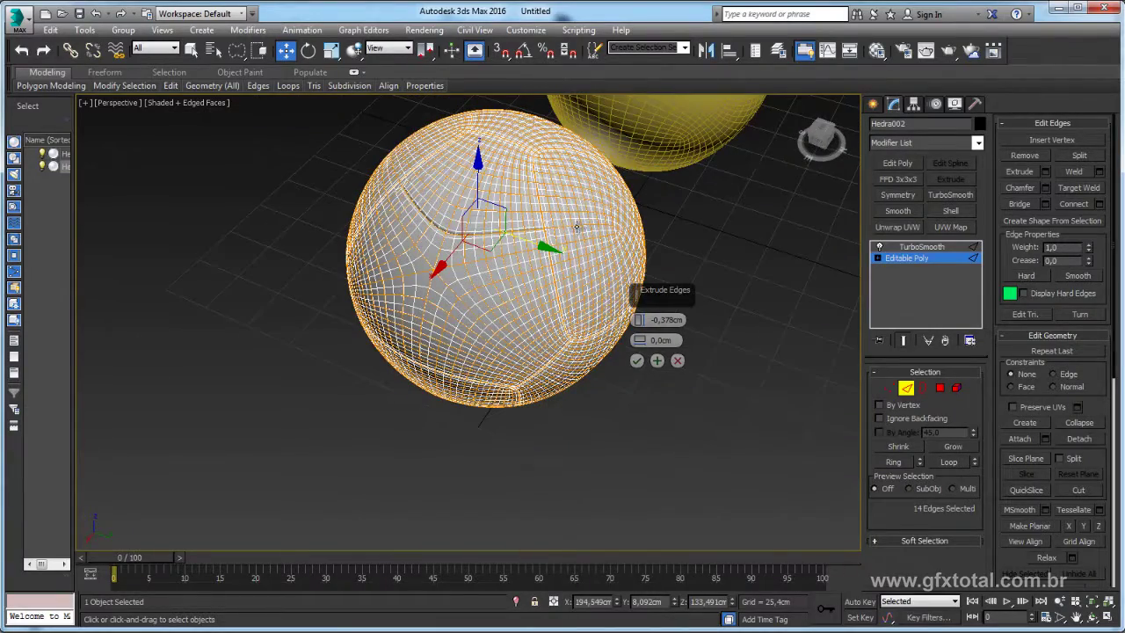
{"action": "middle_click_drag", "start_coordinate": [578, 230], "coordinate": [574, 229], "text": "alt"}
{"action": "scroll", "coordinate": [574, 229], "scroll_direction": "up", "scroll_amount": 5}
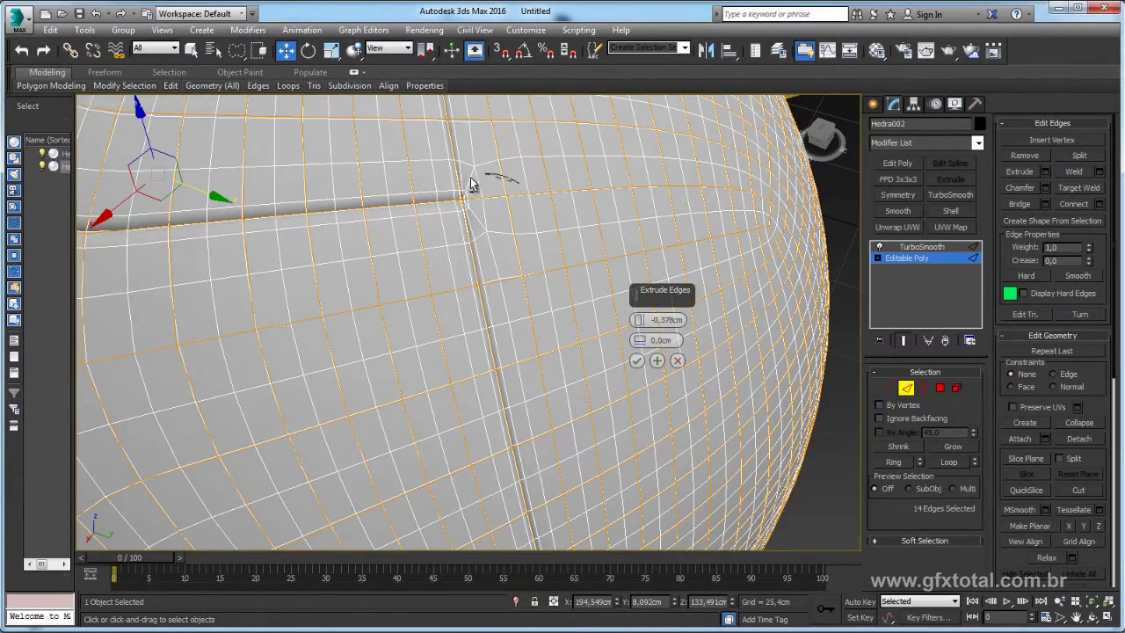
{"action": "left_click", "coordinate": [473, 233], "text": "alt"}
{"action": "scroll", "coordinate": [473, 233], "scroll_direction": "down", "scroll_amount": 1}
{"action": "scroll", "coordinate": [480, 264], "scroll_direction": "down", "scroll_amount": 3}
Extrude the 11 edges -1.083cm deep and 0.756cm wide and commit the groove
{"action": "middle_click_drag", "start_coordinate": [480, 264], "coordinate": [654, 307], "text": "alt"}
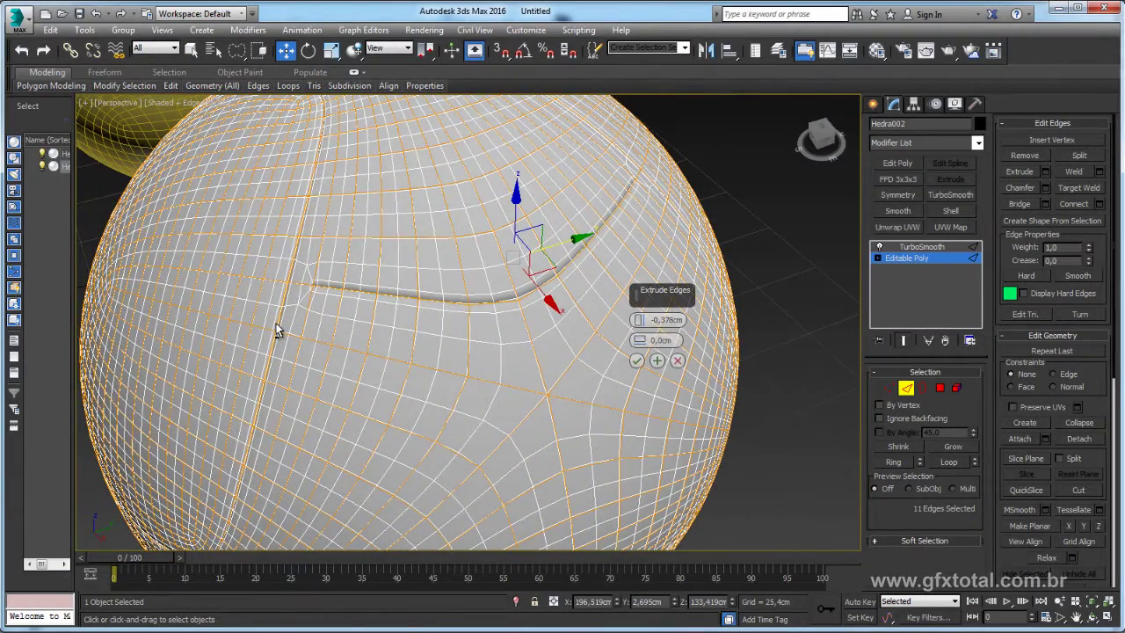
{"action": "middle_click_drag", "start_coordinate": [490, 331], "coordinate": [497, 333]}
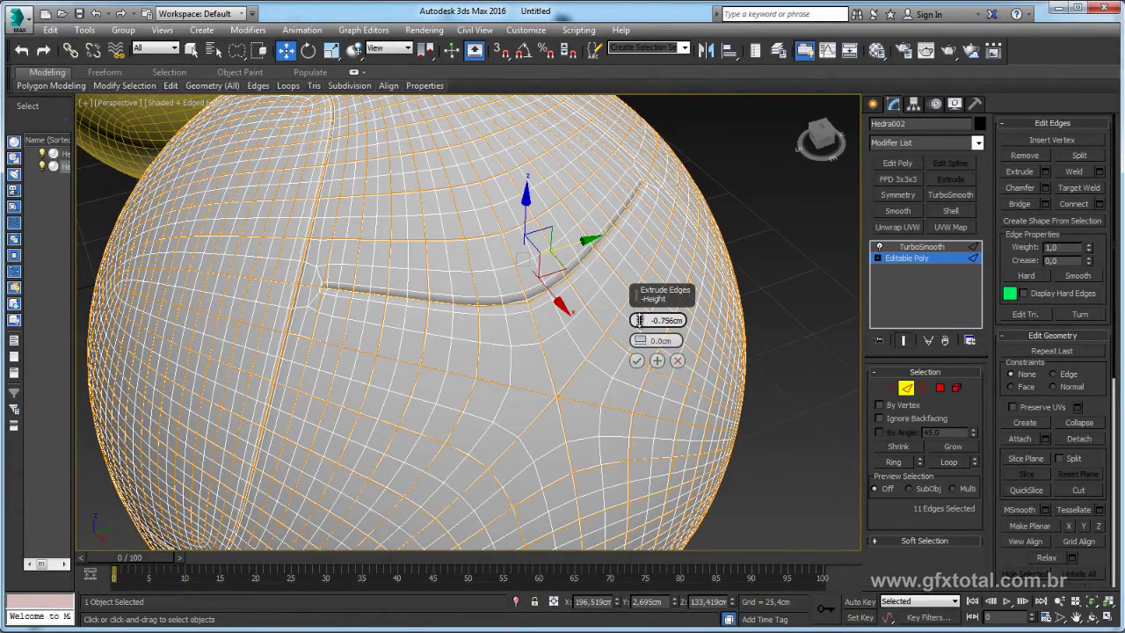
{"action": "left_click_drag", "start_coordinate": [640, 320], "coordinate": [640, 319]}
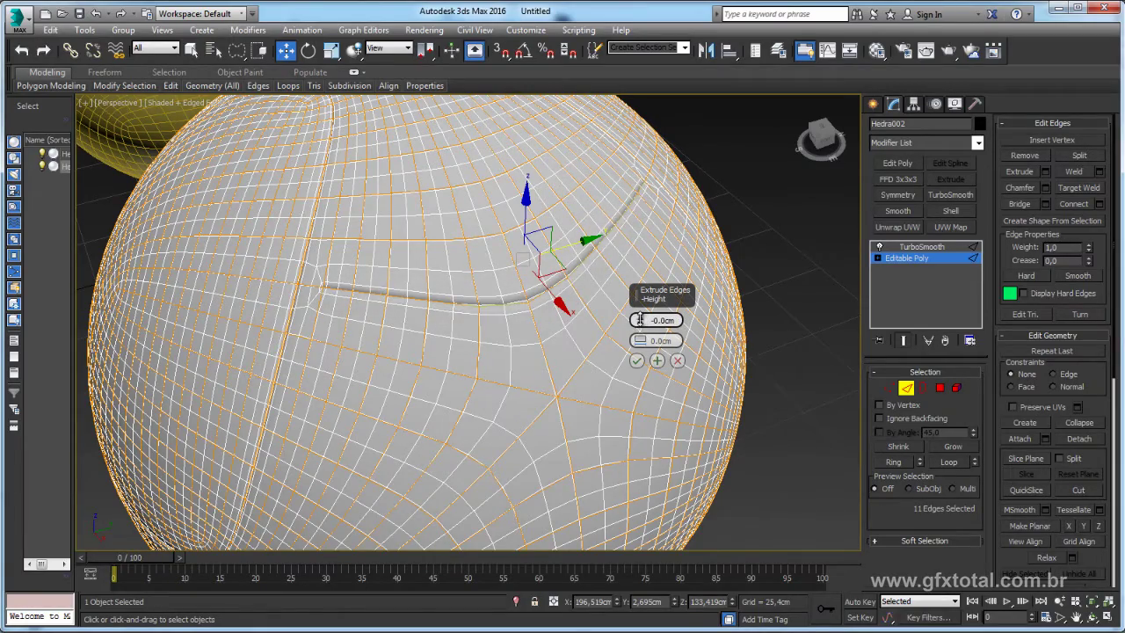
{"action": "scroll", "coordinate": [558, 307], "scroll_direction": "up", "scroll_amount": 2}
{"action": "scroll", "coordinate": [553, 303], "scroll_direction": "up", "scroll_amount": 2}
{"action": "scroll", "coordinate": [563, 304], "scroll_direction": "up", "scroll_amount": 2}
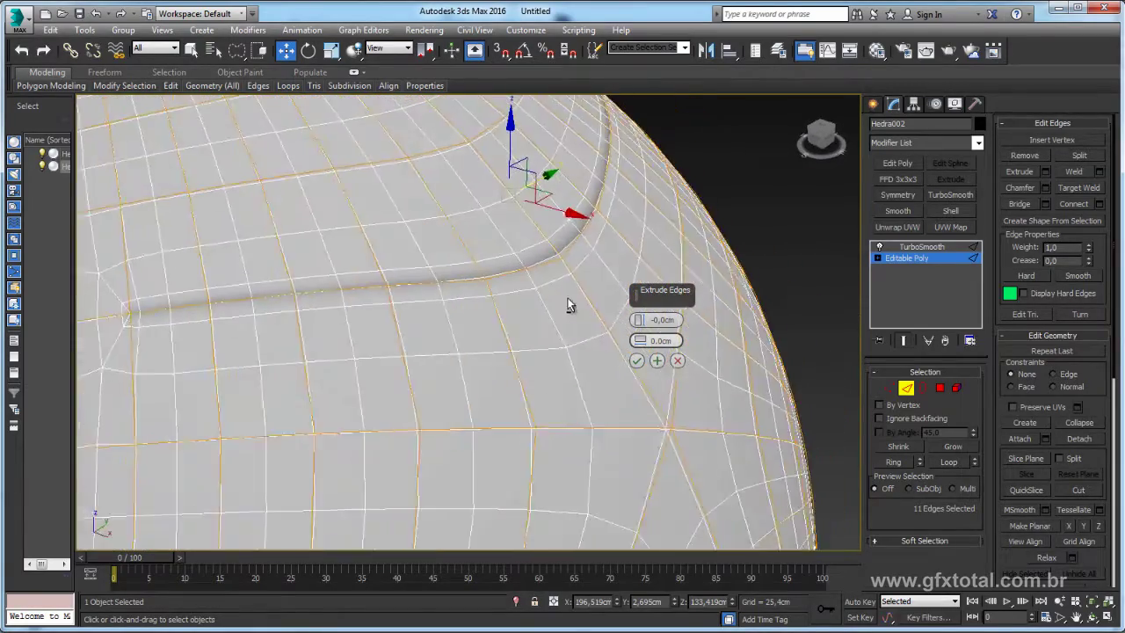
{"action": "scroll", "coordinate": [571, 305], "scroll_direction": "down", "scroll_amount": 1}
{"action": "left_click_drag", "start_coordinate": [638, 343], "coordinate": [641, 332]}
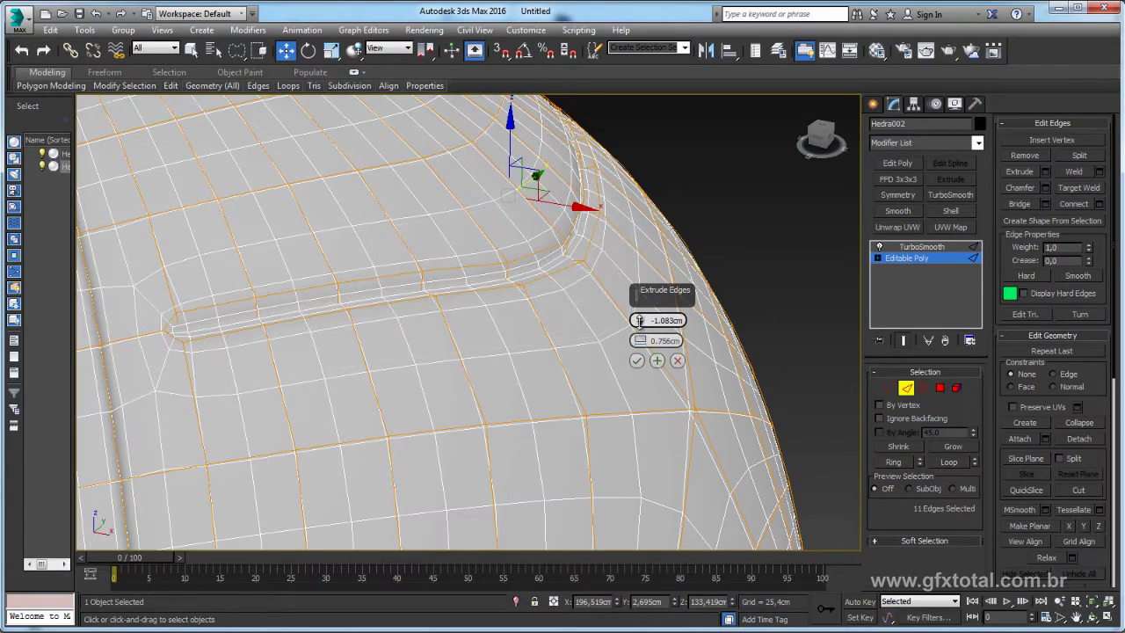
{"action": "left_click", "coordinate": [636, 361]}
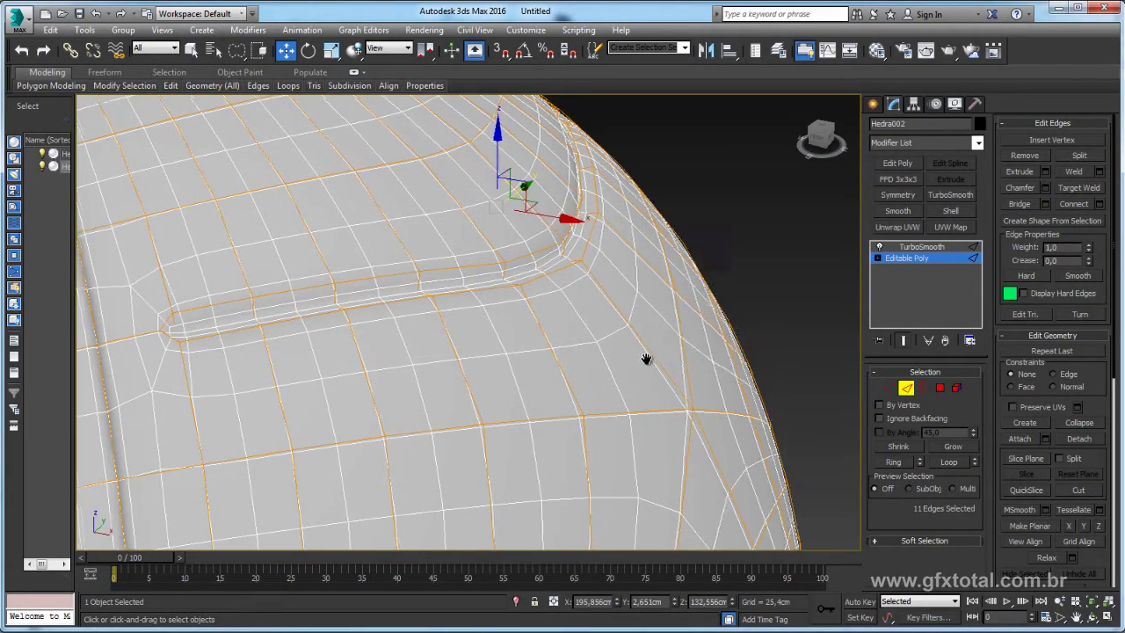
{"action": "scroll", "coordinate": [648, 359], "scroll_direction": "down", "scroll_amount": 3}
{"action": "mouse_move", "coordinate": [624, 371]}
{"action": "middle_mouse_down"}
{"action": "mouse_move", "coordinate": [603, 299]}
{"action": "mouse_move", "coordinate": [555, 313]}
{"action": "middle_mouse_up"}
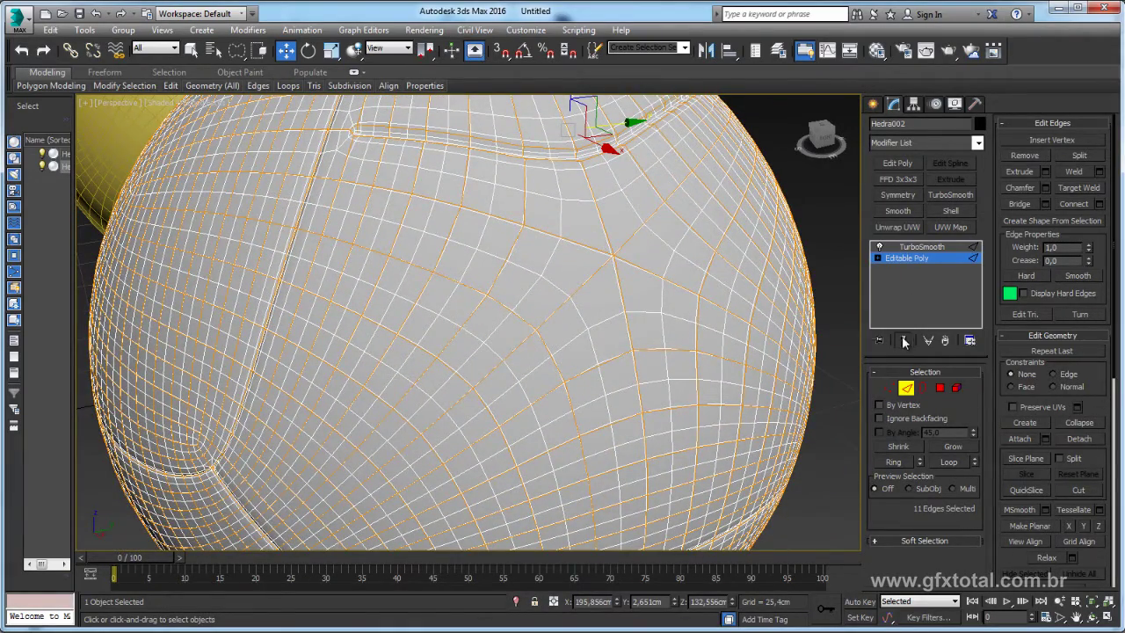
Show the base mesh and pick an edge chain running from lower left rightward across the sphere
{"action": "left_click", "coordinate": [904, 341]}
{"action": "scroll", "coordinate": [729, 343], "scroll_direction": "down", "scroll_amount": 2}
{"action": "scroll", "coordinate": [686, 342], "scroll_direction": "down", "scroll_amount": 2}
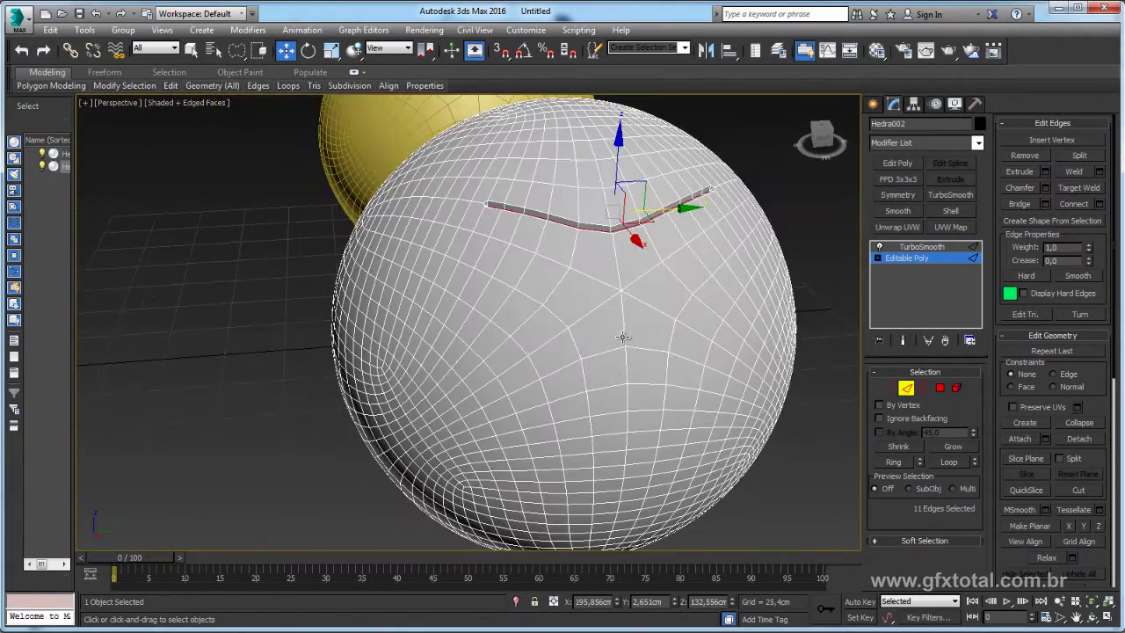
{"action": "left_click", "coordinate": [605, 354]}
{"action": "left_click", "coordinate": [564, 368], "text": "ctrl"}
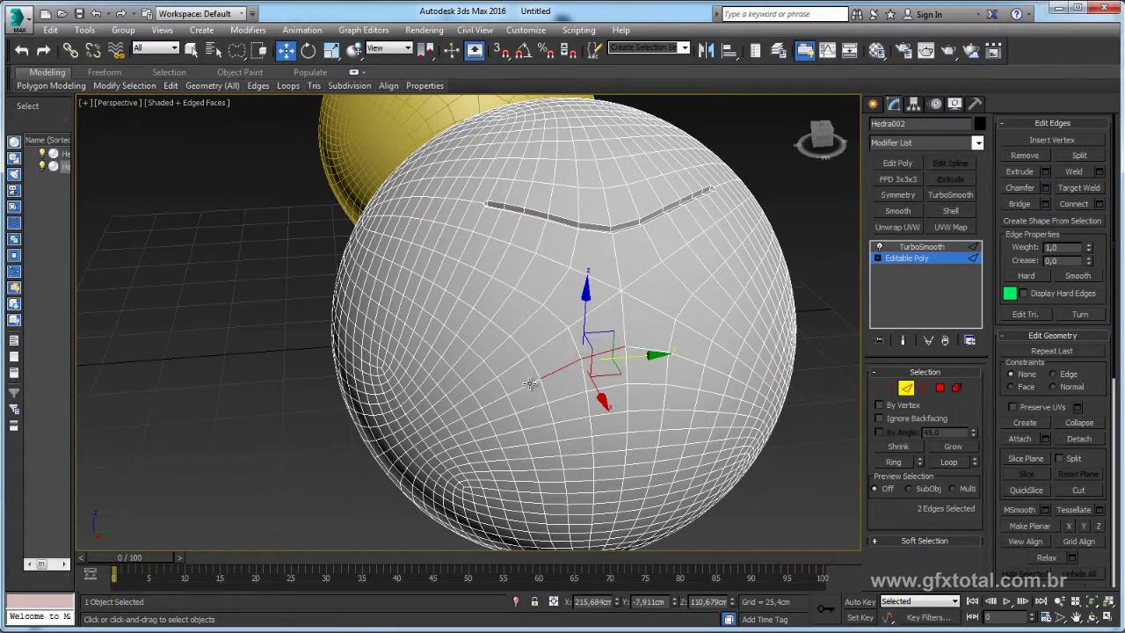
{"action": "left_click", "coordinate": [531, 384], "text": "ctrl"}
{"action": "mouse_move", "coordinate": [563, 369]}
{"action": "middle_mouse_down", "text": "alt"}
{"action": "mouse_move", "coordinate": [580, 396]}
{"action": "mouse_move", "coordinate": [610, 393]}
{"action": "middle_mouse_up", "text": "alt"}
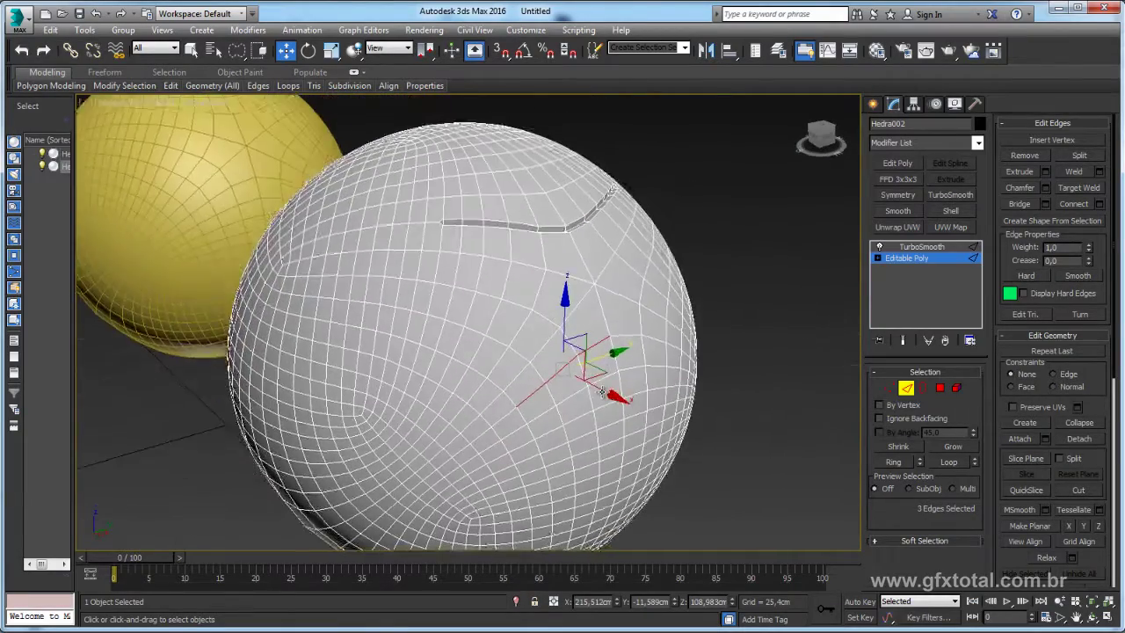
{"action": "mouse_move", "coordinate": [471, 295]}
{"action": "middle_mouse_down", "text": "alt"}
{"action": "mouse_move", "coordinate": [482, 304]}
{"action": "mouse_move", "coordinate": [437, 249]}
{"action": "middle_mouse_up", "text": "alt"}
{"action": "middle_click_drag", "start_coordinate": [503, 403], "coordinate": [465, 418], "text": "alt"}
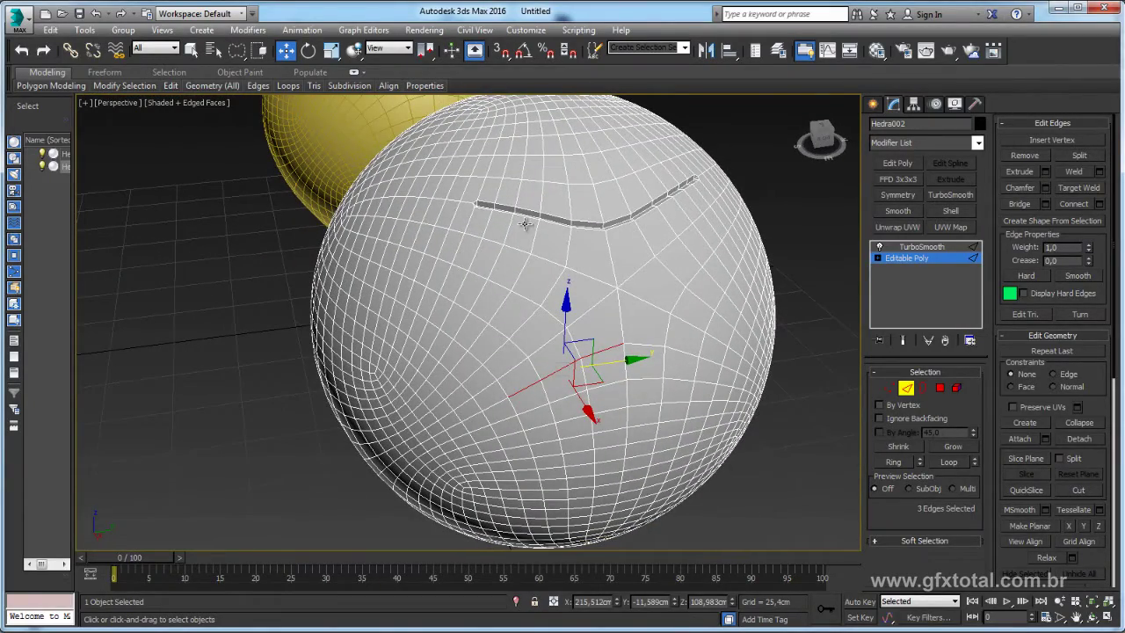
{"action": "middle_click_drag", "start_coordinate": [562, 365], "coordinate": [562, 367], "text": "alt"}
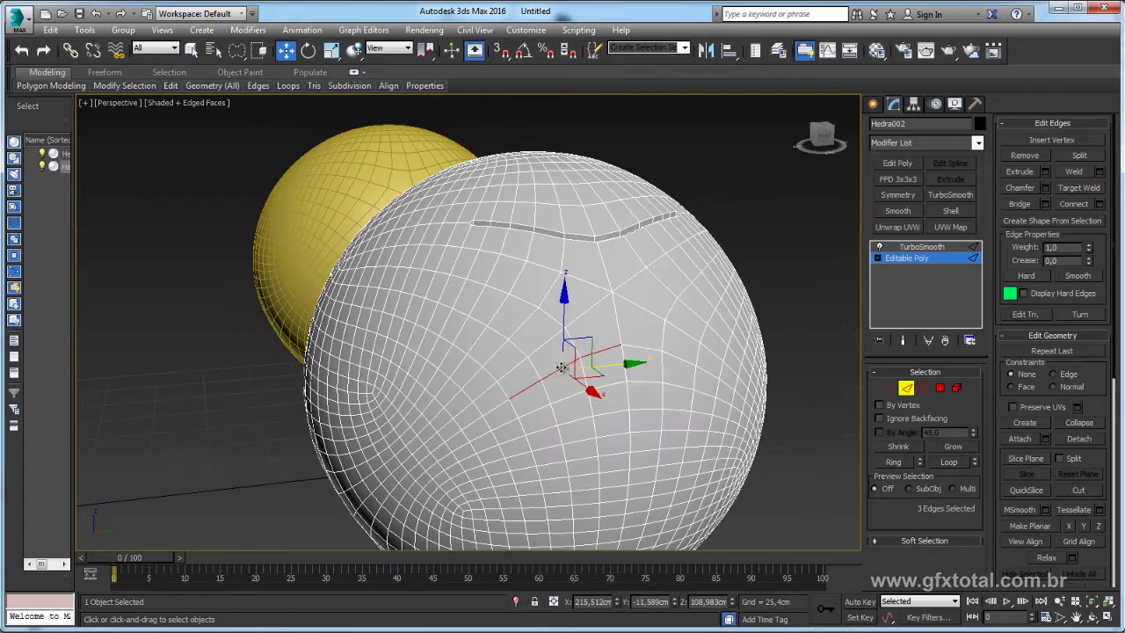
{"action": "left_click", "coordinate": [497, 406], "text": "ctrl"}
{"action": "left_click", "coordinate": [477, 420], "text": "ctrl"}
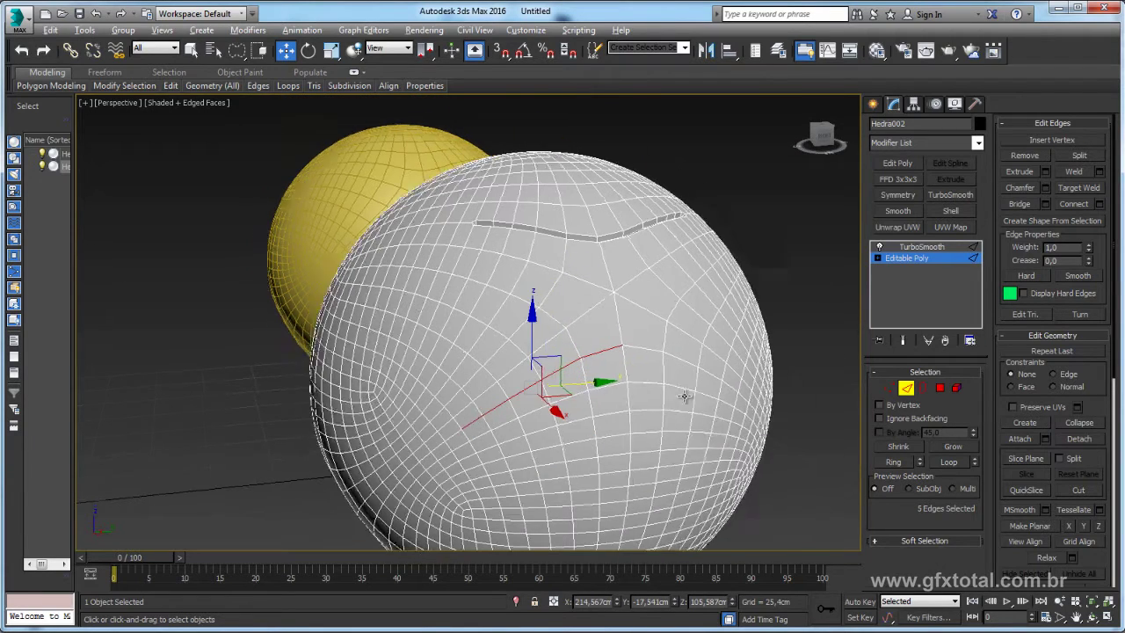
{"action": "middle_click_drag", "start_coordinate": [477, 421], "coordinate": [650, 369], "text": "alt"}
{"action": "left_click", "coordinate": [651, 368], "text": "ctrl"}
{"action": "left_click", "coordinate": [699, 380], "text": "ctrl"}
{"action": "left_click", "coordinate": [726, 396], "text": "ctrl"}
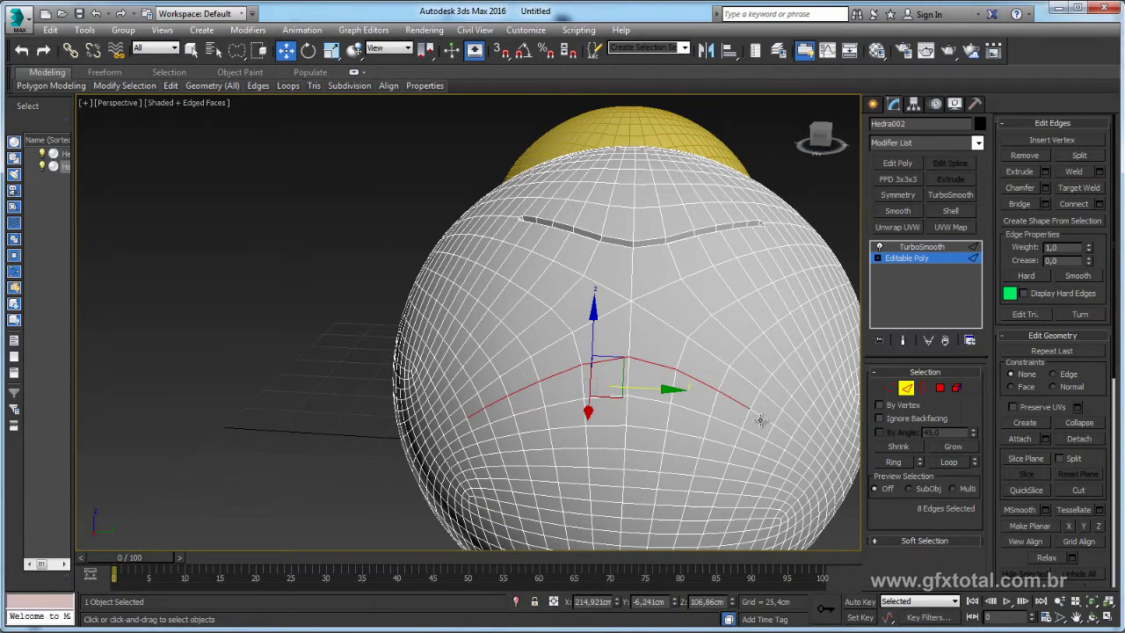
{"action": "left_click", "coordinate": [764, 421], "text": "ctrl"}
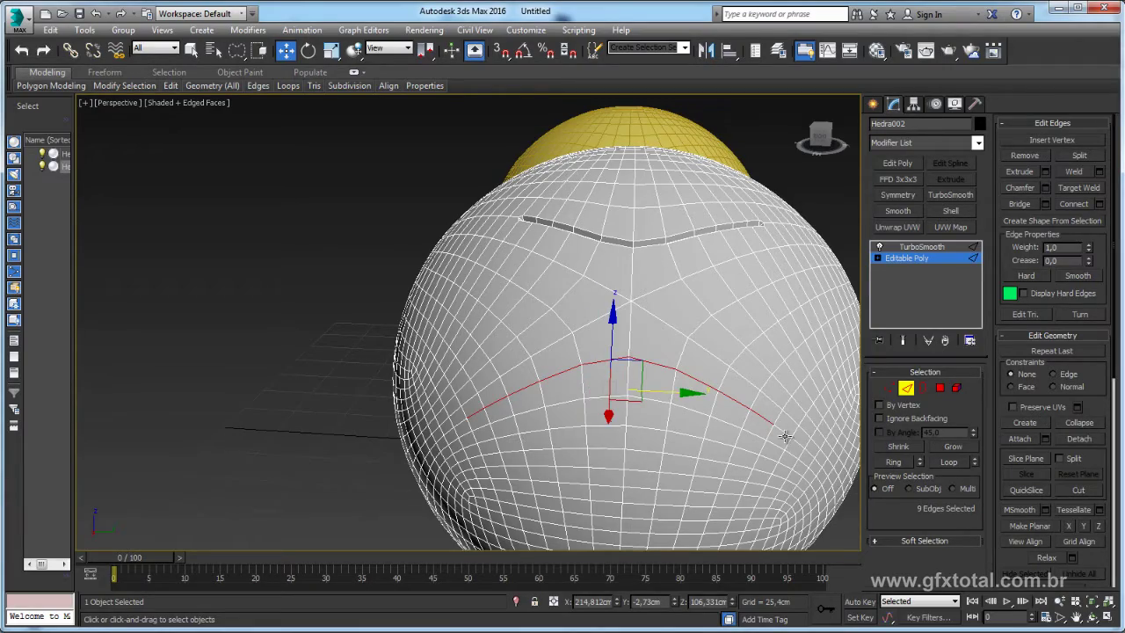
{"action": "left_click", "coordinate": [785, 436], "text": "ctrl"}
{"action": "middle_click_drag", "start_coordinate": [785, 436], "coordinate": [688, 385], "text": "alt"}
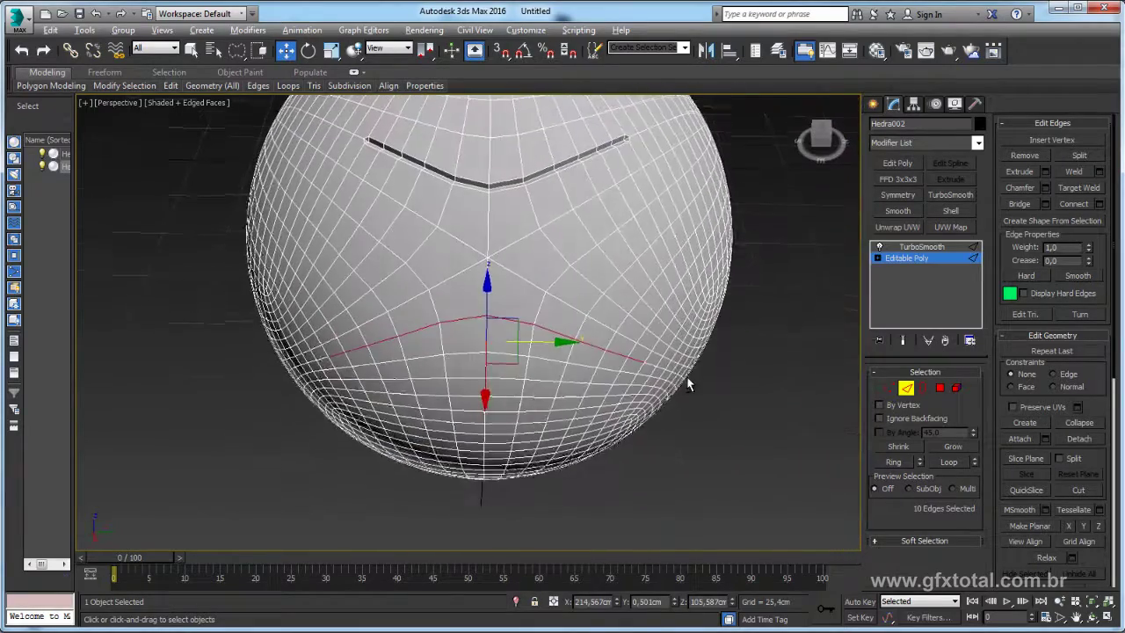
{"action": "middle_click_drag", "start_coordinate": [685, 382], "coordinate": [444, 327], "text": "alt"}
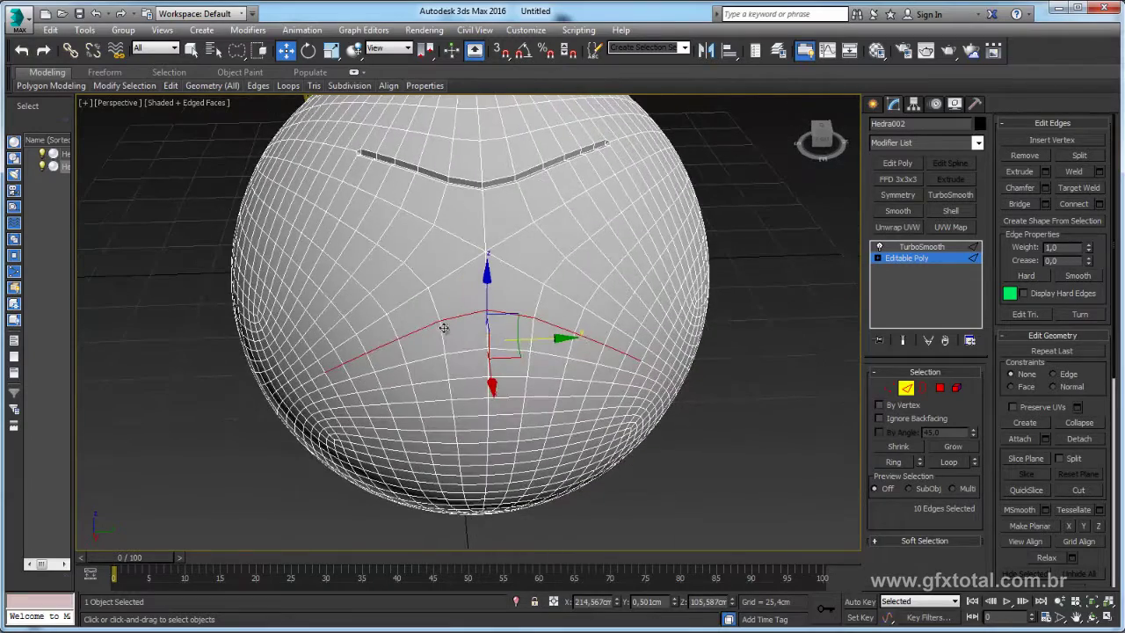
{"action": "middle_click_drag", "start_coordinate": [572, 327], "coordinate": [448, 135], "text": "alt"}
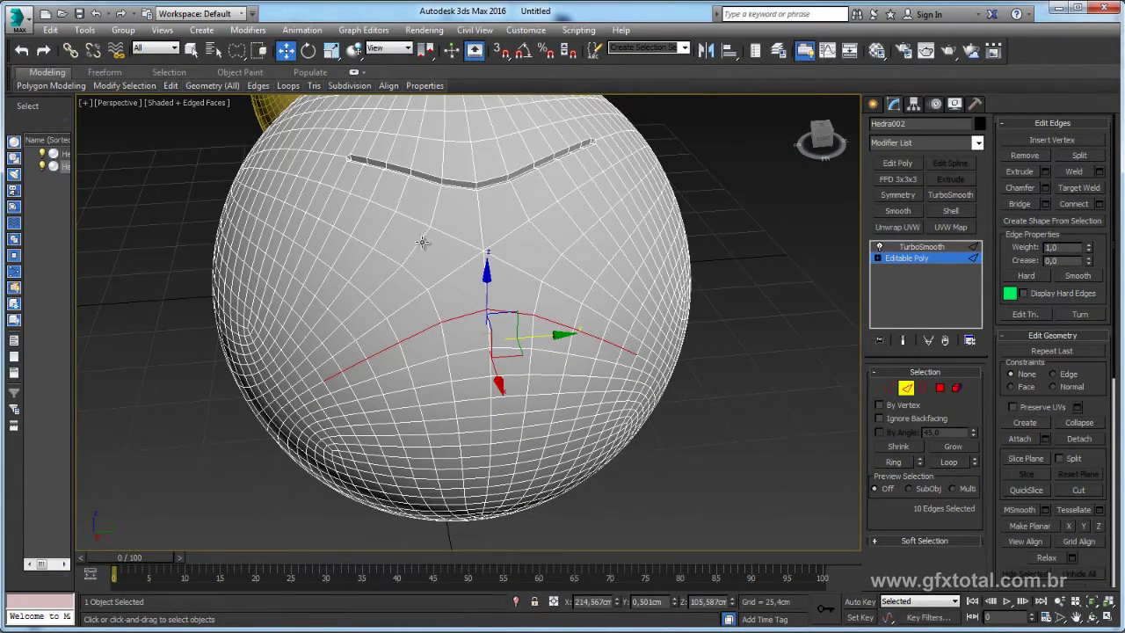
{"action": "middle_click_drag", "start_coordinate": [422, 242], "coordinate": [325, 240], "text": "alt"}
Add a new edge chain below the groove running down the sphere, then another running up-right
{"action": "left_click", "coordinate": [322, 233]}
{"action": "left_click", "coordinate": [351, 248], "text": "ctrl"}
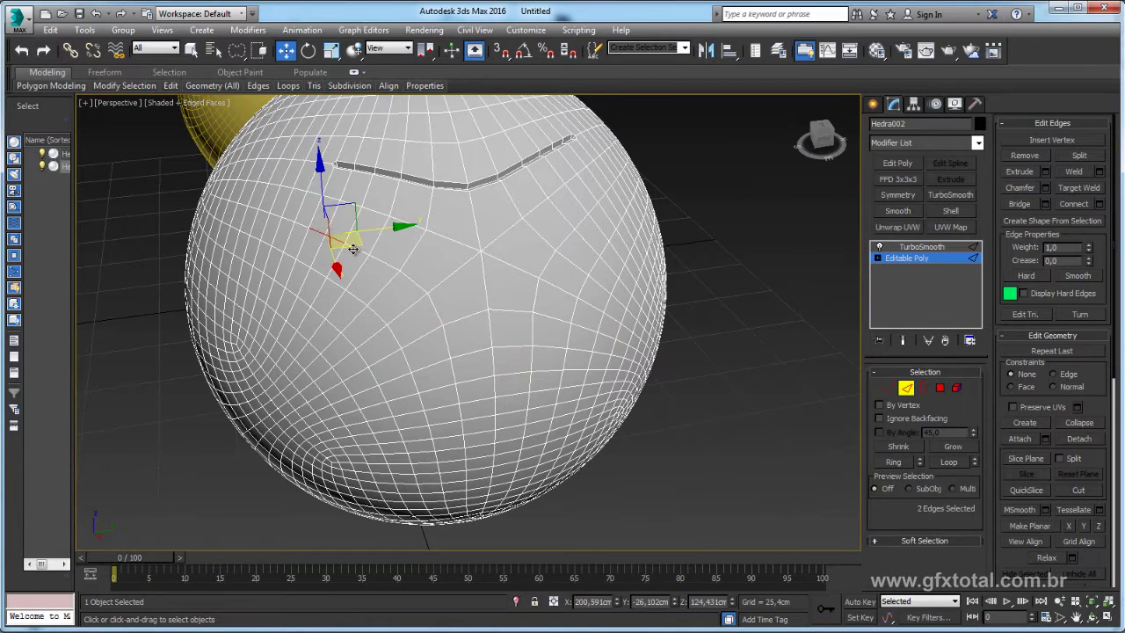
{"action": "left_click", "coordinate": [379, 262], "text": "ctrl"}
{"action": "left_click", "coordinate": [406, 277], "text": "ctrl"}
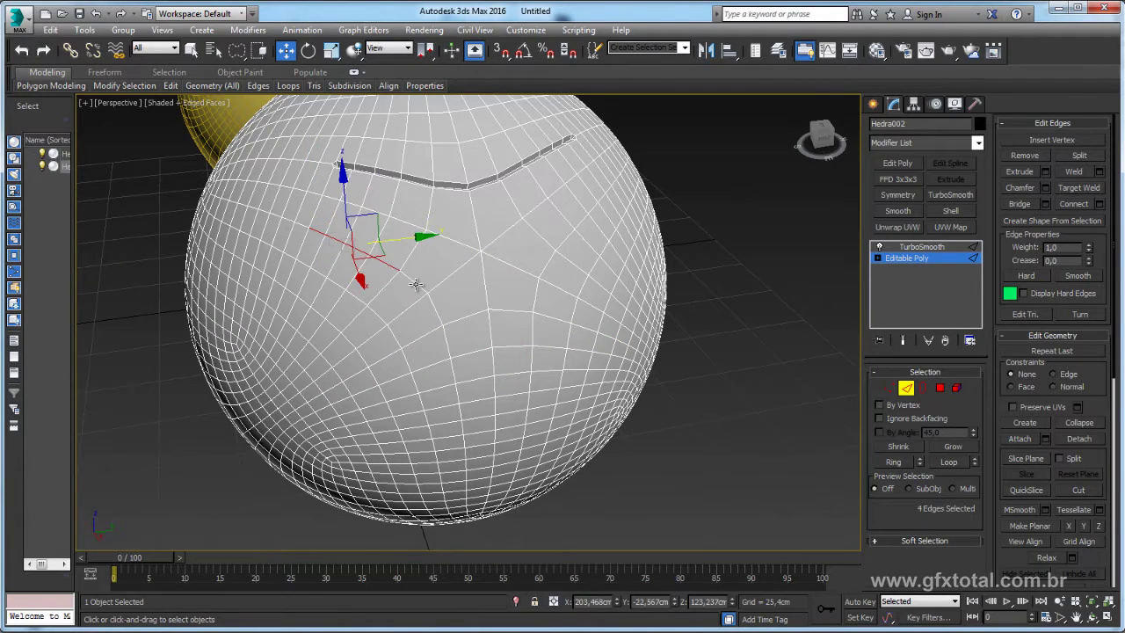
{"action": "left_click", "coordinate": [418, 287], "text": "ctrl"}
{"action": "left_click", "coordinate": [434, 309], "text": "ctrl"}
{"action": "left_click", "coordinate": [446, 338], "text": "ctrl"}
{"action": "left_click", "coordinate": [454, 376], "text": "ctrl"}
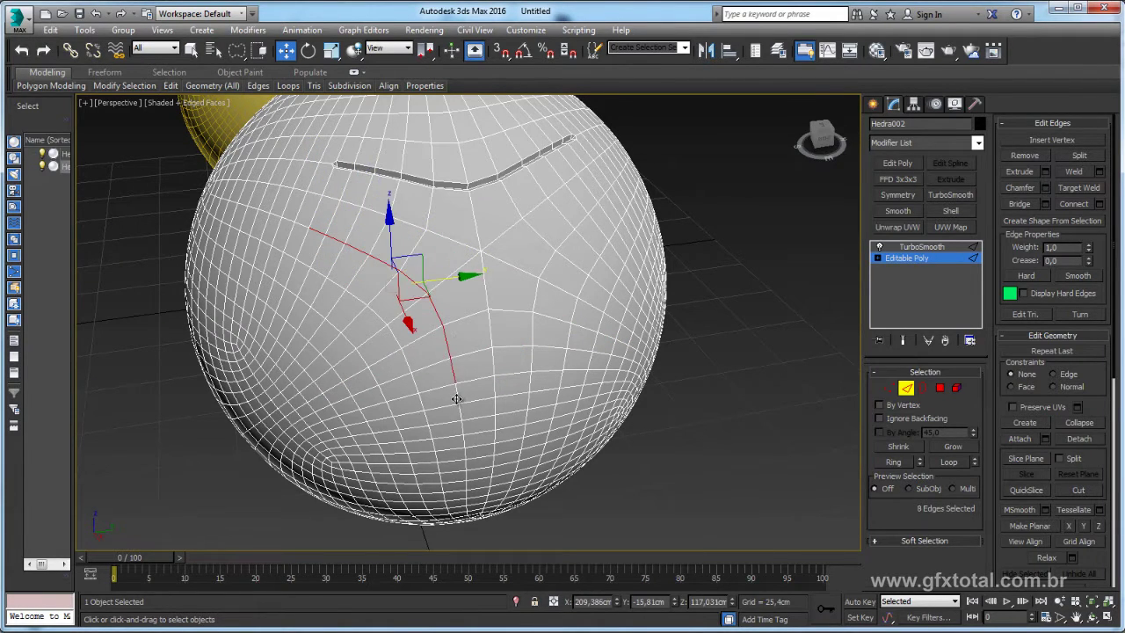
{"action": "left_click", "coordinate": [456, 396], "text": "ctrl"}
{"action": "left_click", "coordinate": [458, 412], "text": "ctrl"}
{"action": "middle_click_drag", "start_coordinate": [539, 391], "coordinate": [519, 394], "text": "alt"}
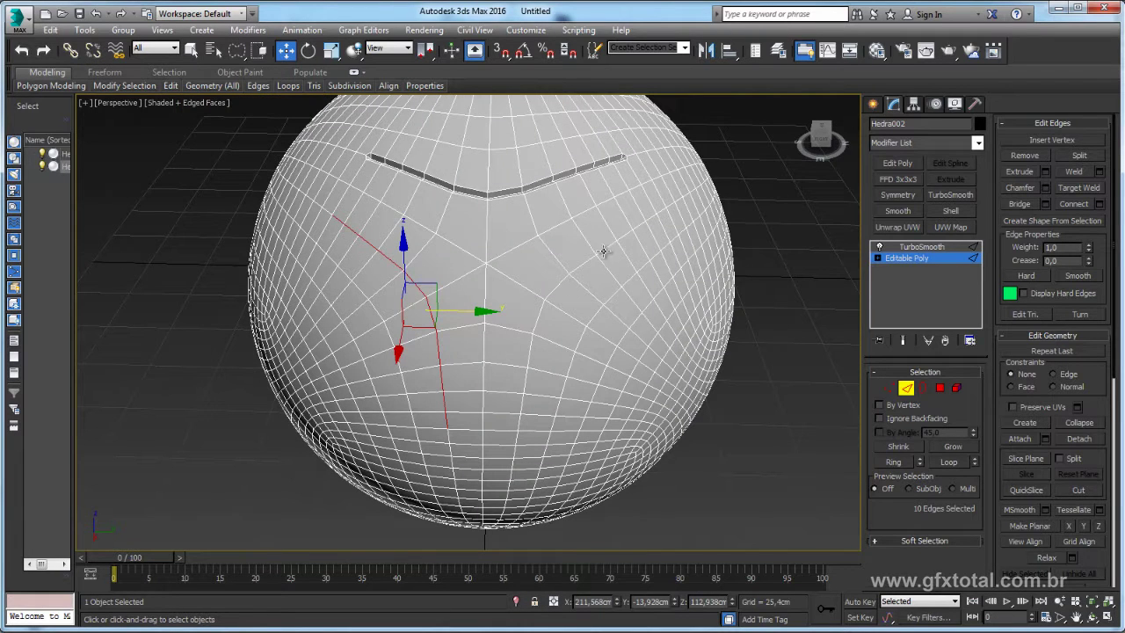
{"action": "left_click", "coordinate": [560, 285], "text": "ctrl"}
{"action": "left_click", "coordinate": [579, 266], "text": "ctrl"}
{"action": "left_click", "coordinate": [602, 252], "text": "ctrl"}
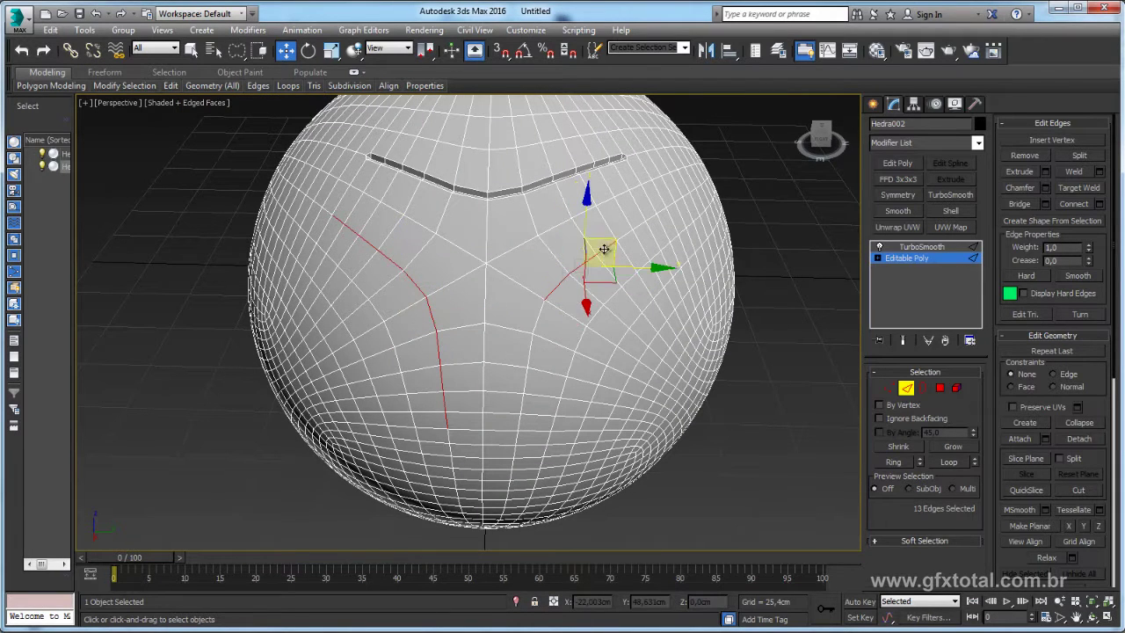
{"action": "left_click", "coordinate": [623, 236], "text": "ctrl"}
{"action": "left_click", "coordinate": [641, 224], "text": "ctrl"}
{"action": "middle_click_drag", "start_coordinate": [642, 224], "coordinate": [674, 238], "text": "alt"}
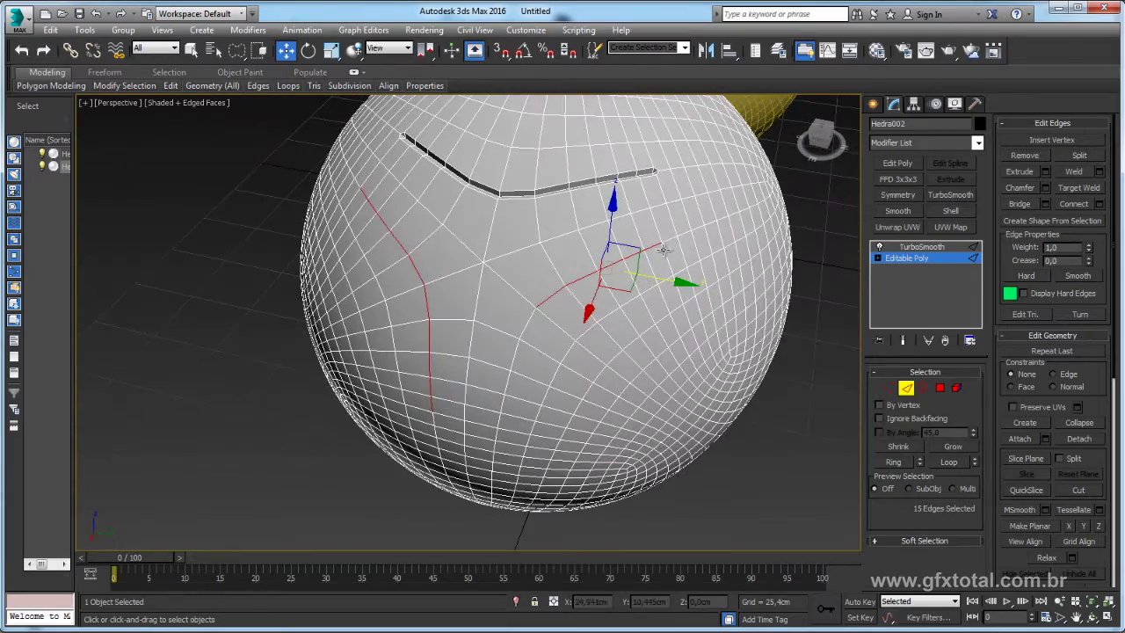
{"action": "left_click", "coordinate": [674, 238], "text": "ctrl"}
Extend the right-hand edge chain down the front of the sphere
{"action": "middle_click_drag", "start_coordinate": [498, 214], "coordinate": [554, 303], "text": "alt"}
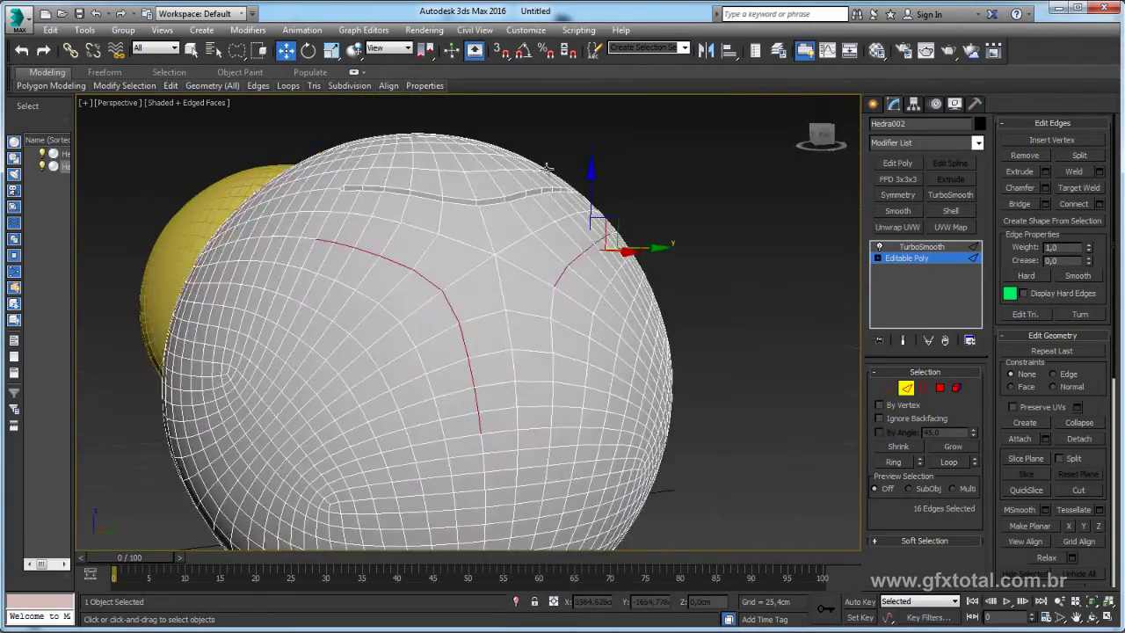
{"action": "left_click", "coordinate": [543, 307], "text": "ctrl"}
{"action": "left_click", "coordinate": [538, 337], "text": "ctrl"}
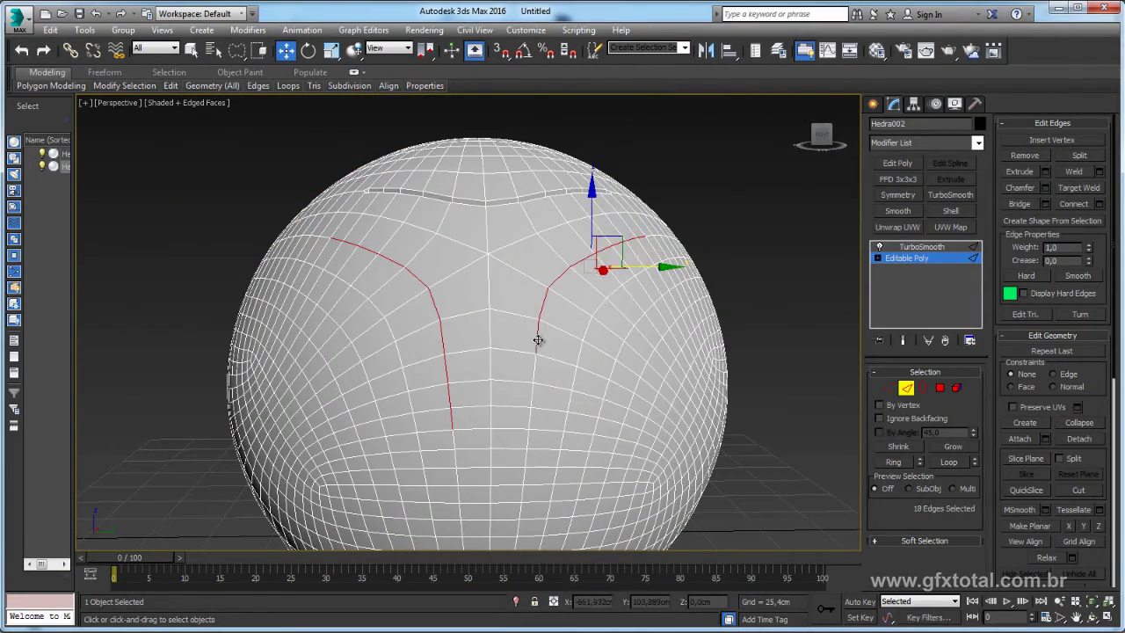
{"action": "left_click", "coordinate": [535, 386], "text": "ctrl"}
{"action": "left_click", "coordinate": [531, 406], "text": "ctrl"}
{"action": "left_click", "coordinate": [528, 429], "text": "ctrl"}
{"action": "left_click", "coordinate": [528, 444], "text": "ctrl"}
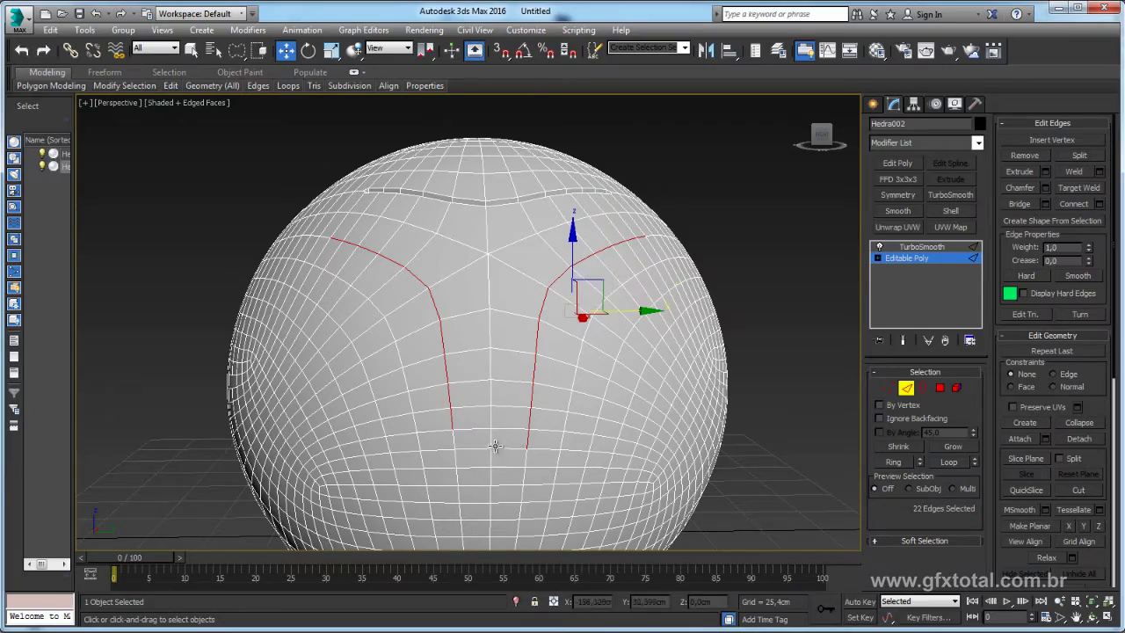
{"action": "left_click", "coordinate": [456, 444], "text": "ctrl"}
{"action": "mouse_move", "coordinate": [459, 334]}
{"action": "middle_mouse_down", "text": "alt"}
{"action": "mouse_move", "coordinate": [502, 381]}
{"action": "mouse_move", "coordinate": [513, 314]}
{"action": "mouse_move", "coordinate": [523, 340]}
{"action": "middle_mouse_up", "text": "alt"}
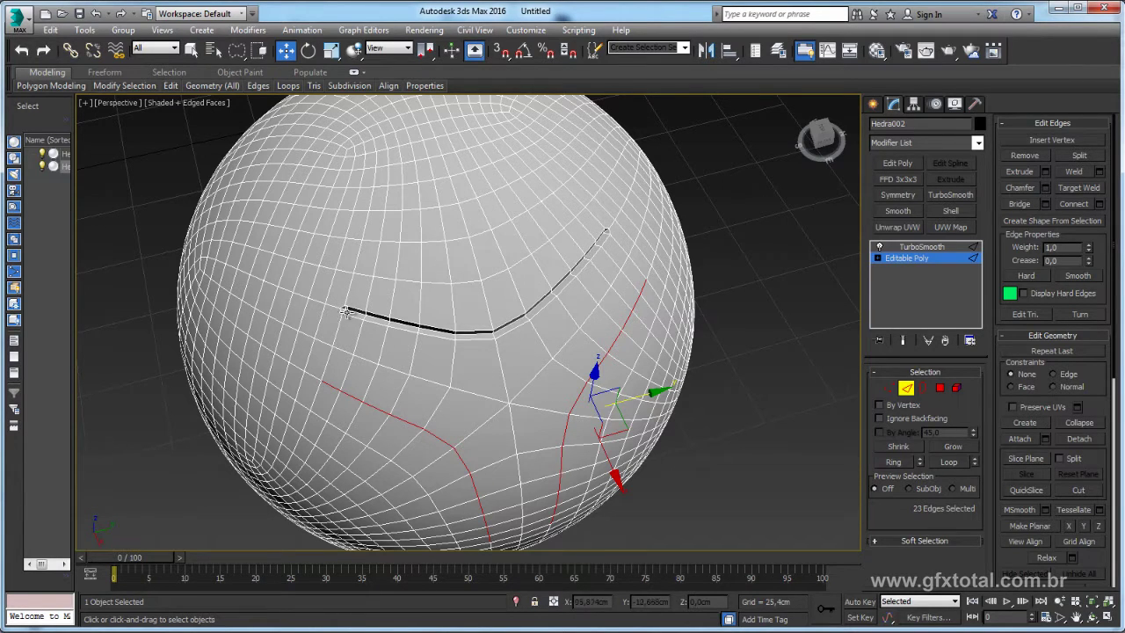
Undo four edge-selection steps, then zoom out to show both spheres
{"action": "key", "text": "ctrl+z"}
{"action": "key", "text": "ctrl+z"}
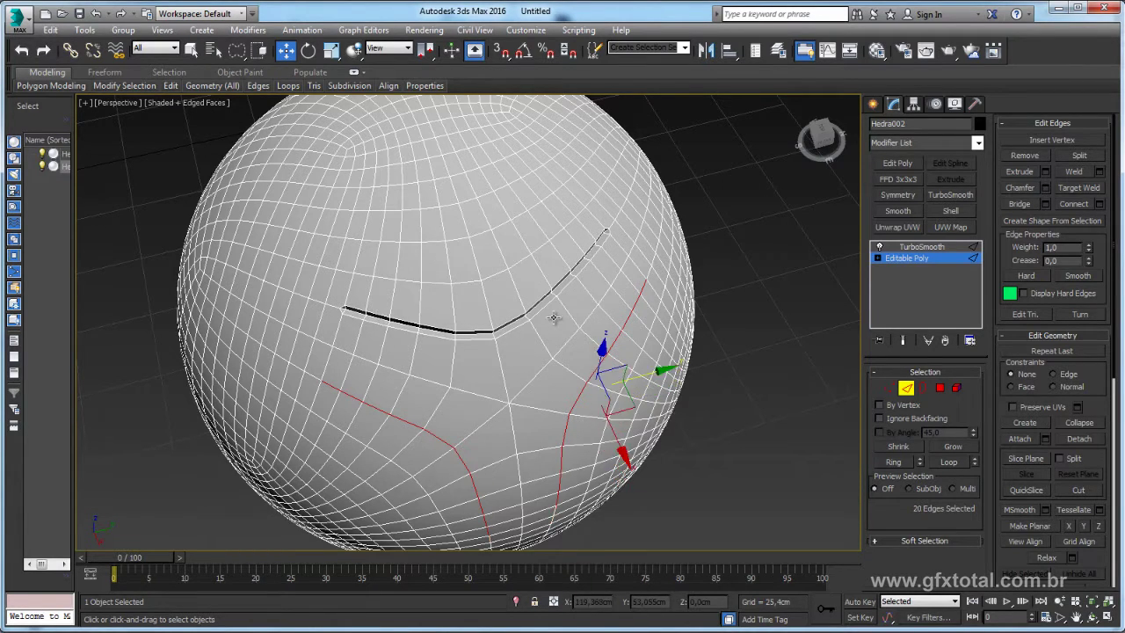
{"action": "key", "text": "ctrl+z"}
{"action": "key", "text": "ctrl+z"}
{"action": "key", "text": "ctrl+z"}
{"action": "key", "text": "ctrl+z"}
{"action": "key", "text": "ctrl+z"}
{"action": "key", "text": "ctrl+z"}
{"action": "key", "text": "ctrl+z"}
{"action": "key", "text": "ctrl+z"}
{"action": "key", "text": "ctrl+z"}
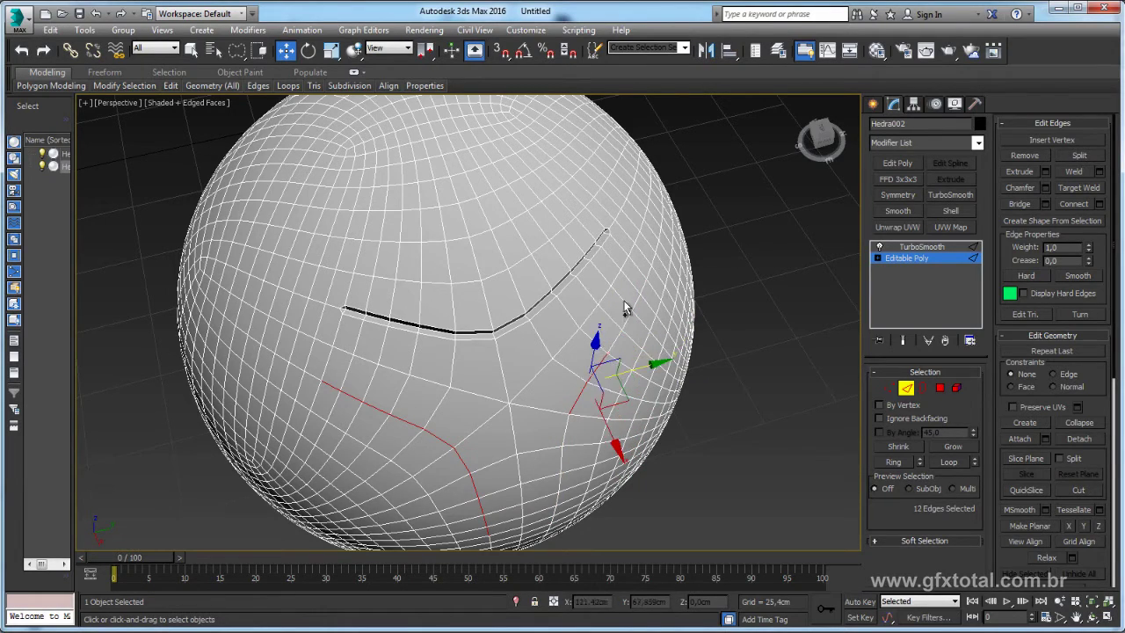
{"action": "key", "text": "ctrl+z"}
{"action": "key", "text": "ctrl+z"}
{"action": "key", "text": "ctrl+z"}
{"action": "key", "text": "ctrl+z"}
{"action": "key", "text": "ctrl+z"}
{"action": "key", "text": "ctrl+z"}
{"action": "middle_click_drag", "start_coordinate": [476, 323], "coordinate": [414, 309], "text": "alt"}
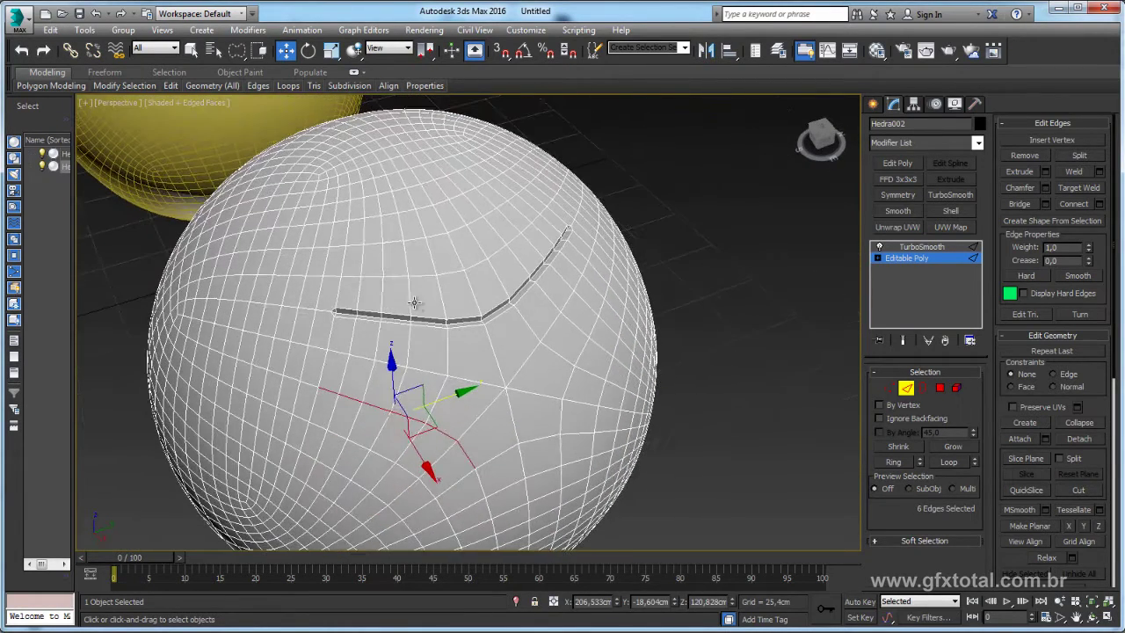
{"action": "key", "text": "ctrl+z"}
{"action": "key", "text": "ctrl+z"}
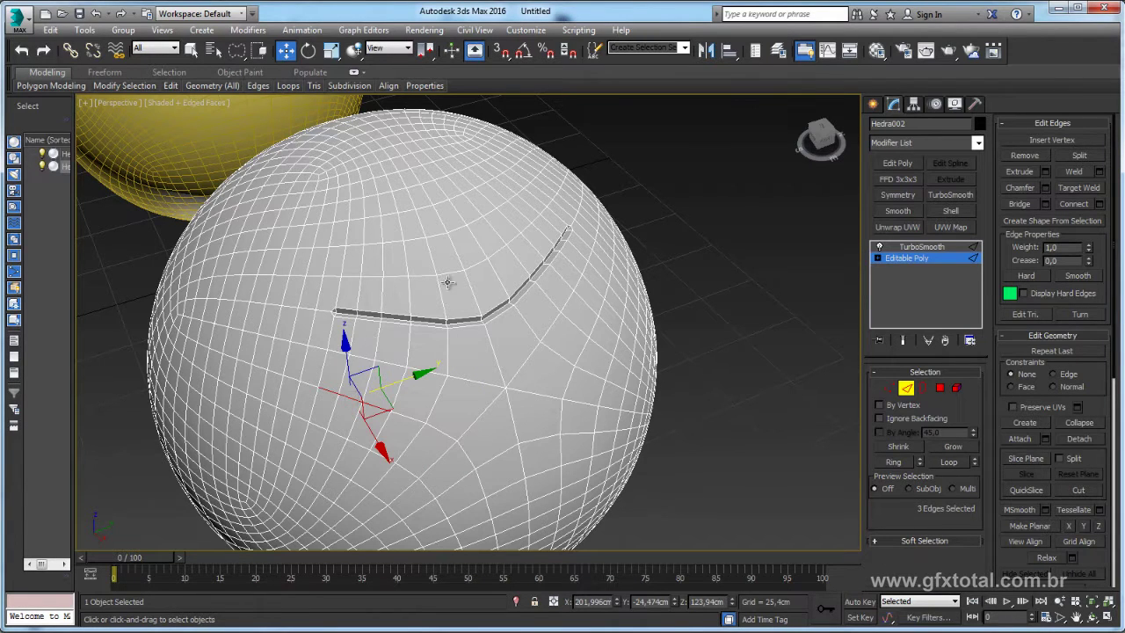
{"action": "middle_click_drag", "start_coordinate": [454, 293], "coordinate": [473, 276]}
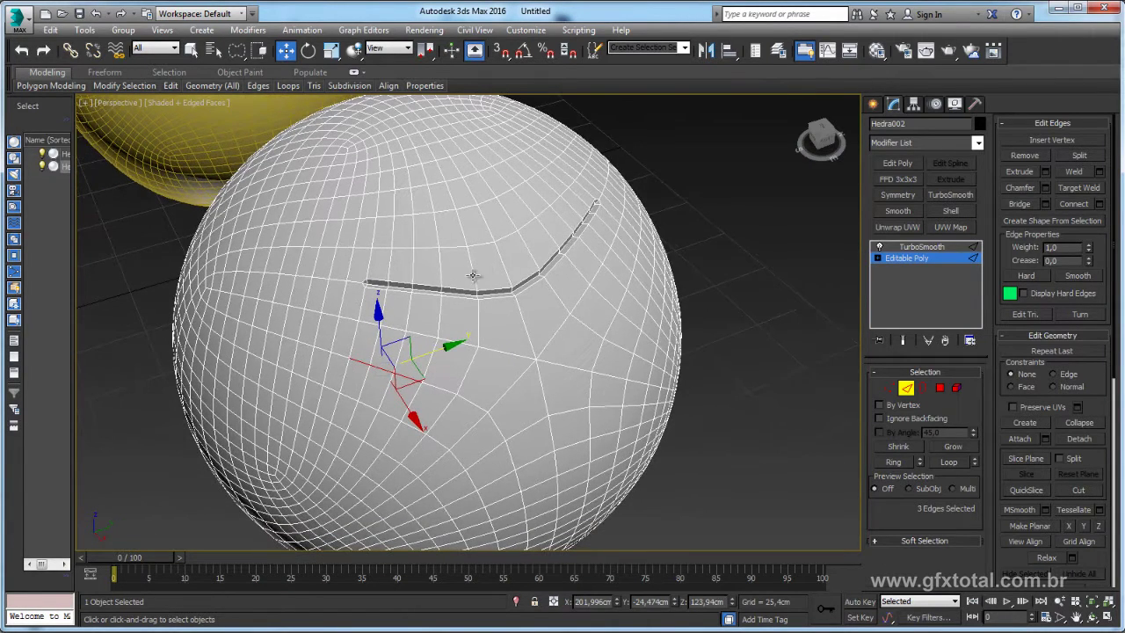
{"action": "scroll", "coordinate": [561, 274], "scroll_direction": "down", "scroll_amount": 3}
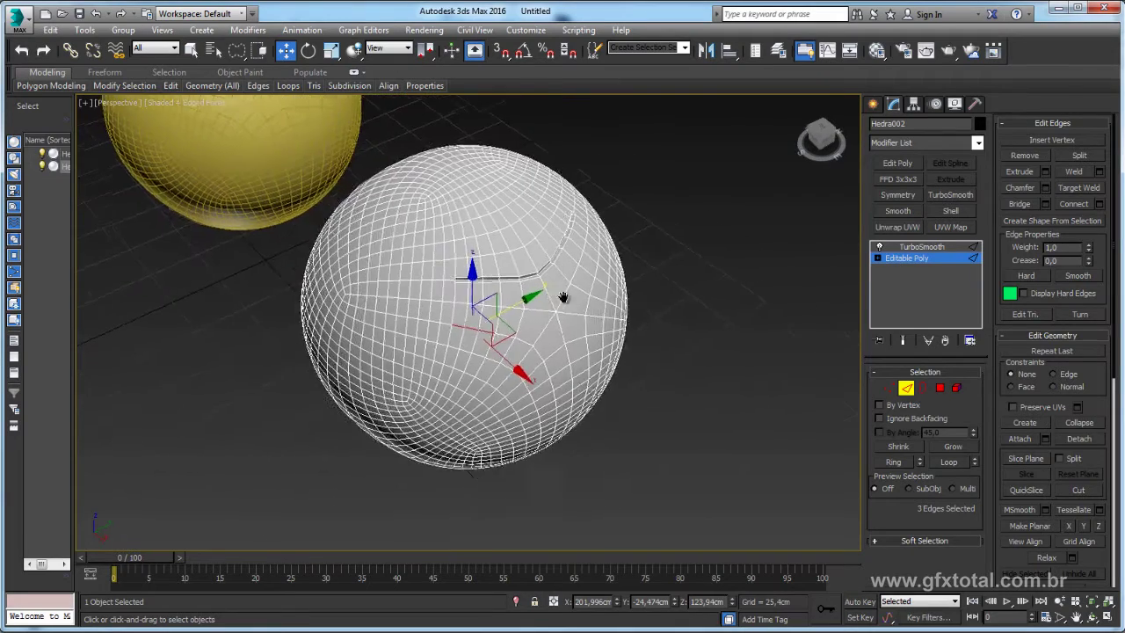
{"action": "scroll", "coordinate": [531, 252], "scroll_direction": "down", "scroll_amount": 5}
Clear the edge selection and clone the yellow sphere to the right as copy Hedra003
{"action": "left_click", "coordinate": [455, 211]}
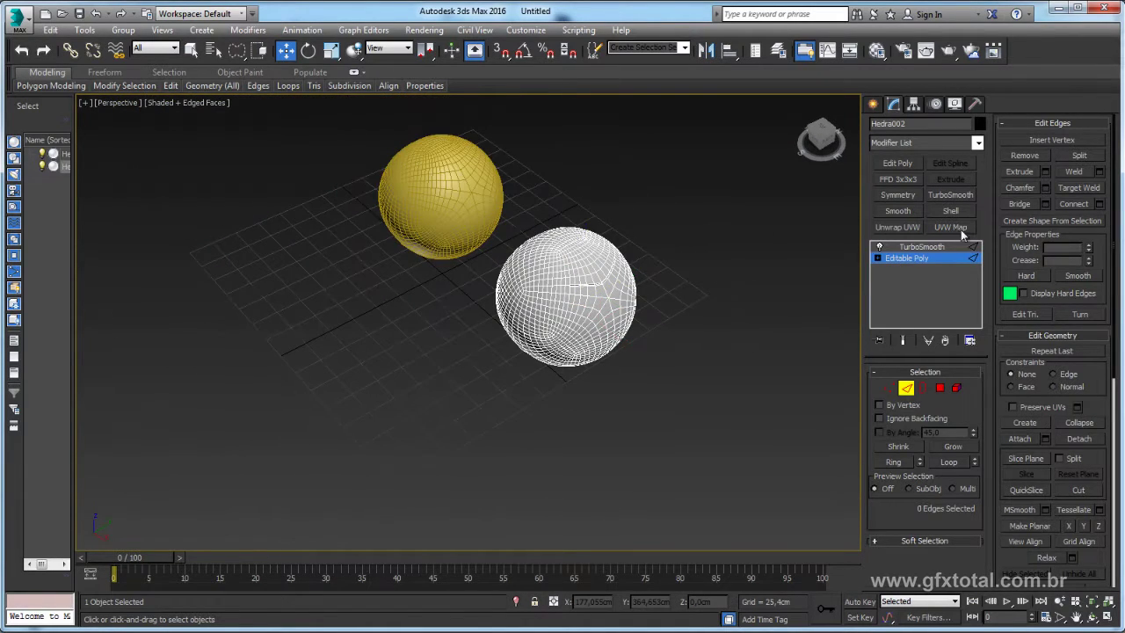
{"action": "left_click", "coordinate": [914, 248]}
{"action": "left_click", "coordinate": [466, 200]}
{"action": "middle_click_drag", "start_coordinate": [466, 200], "coordinate": [497, 224], "text": "alt"}
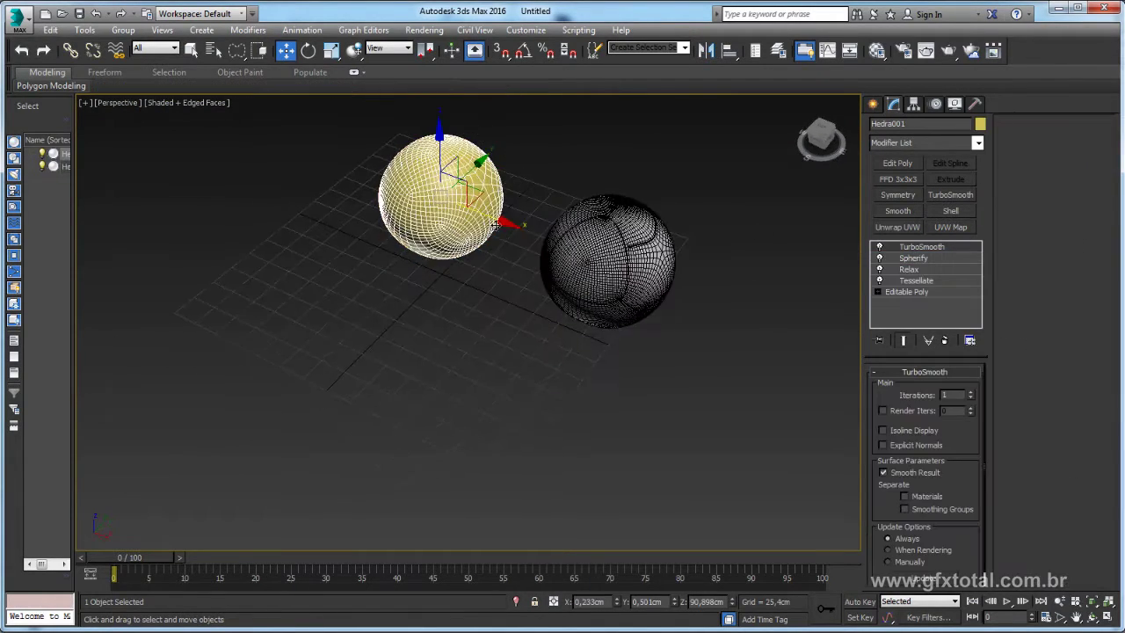
{"action": "mouse_move", "coordinate": [489, 219]}
{"action": "left_mouse_down", "text": "shift"}
{"action": "mouse_move", "coordinate": [798, 360]}
{"action": "mouse_move", "coordinate": [844, 352]}
{"action": "left_mouse_up", "text": "shift"}
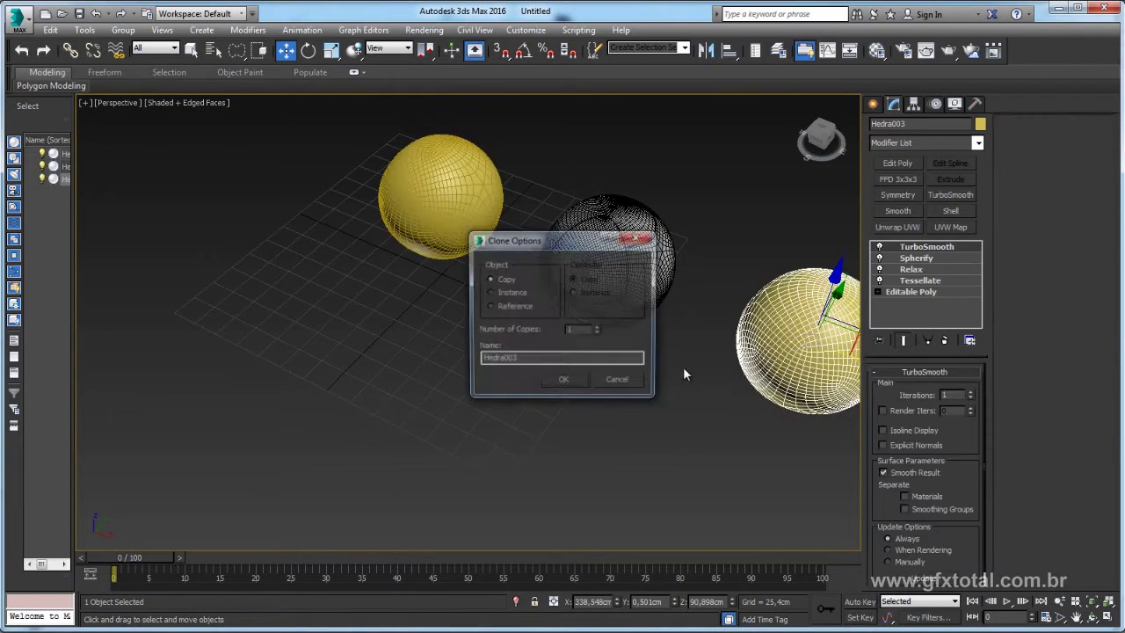
{"action": "left_click", "coordinate": [560, 382]}
{"action": "middle_click_drag", "start_coordinate": [560, 383], "coordinate": [606, 325], "text": "alt"}
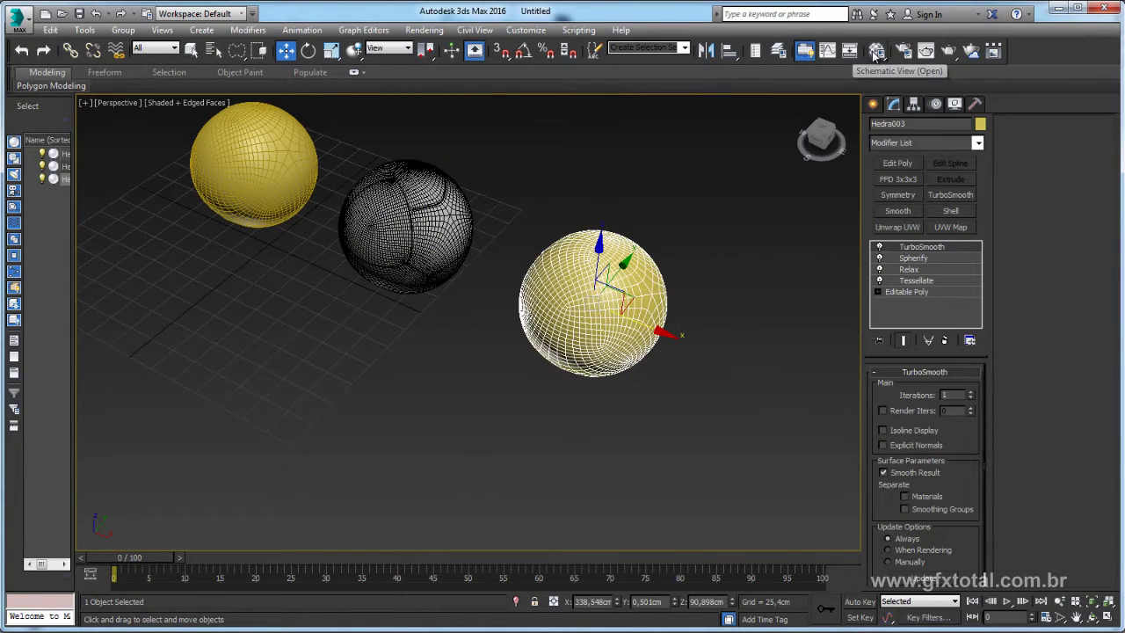
{"action": "left_click", "coordinate": [877, 50]}
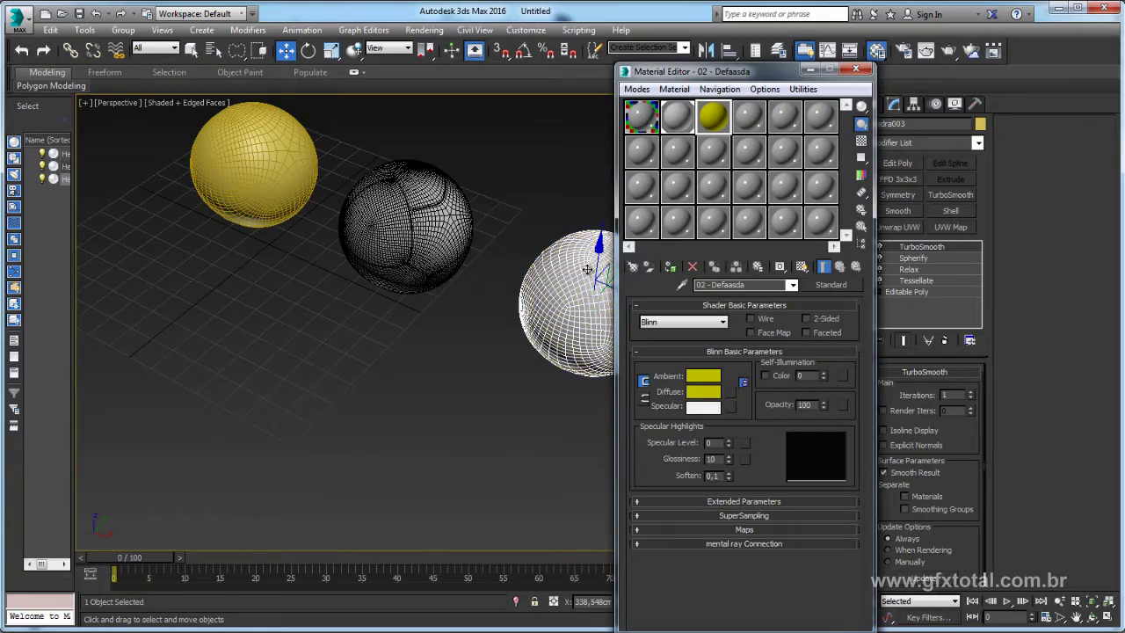
Close the Material Editor, frame Hedra003, and add an Edit Poly modifier at Edge level
{"action": "left_click", "coordinate": [854, 70]}
{"action": "key", "text": "z"}
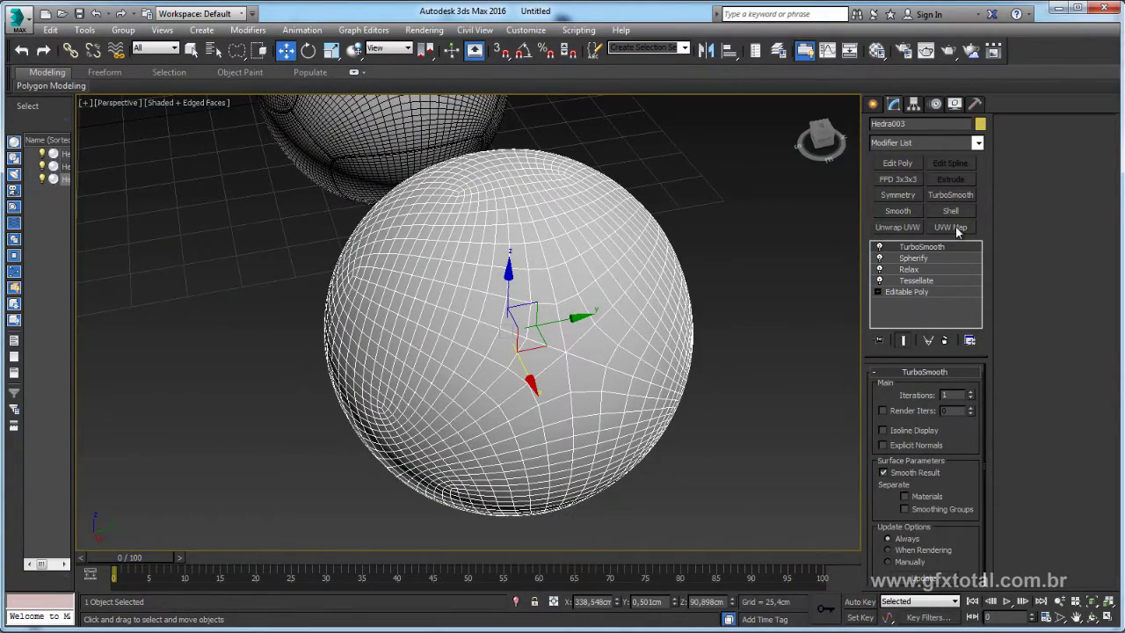
{"action": "middle_click_drag", "start_coordinate": [666, 301], "coordinate": [643, 229], "text": "alt"}
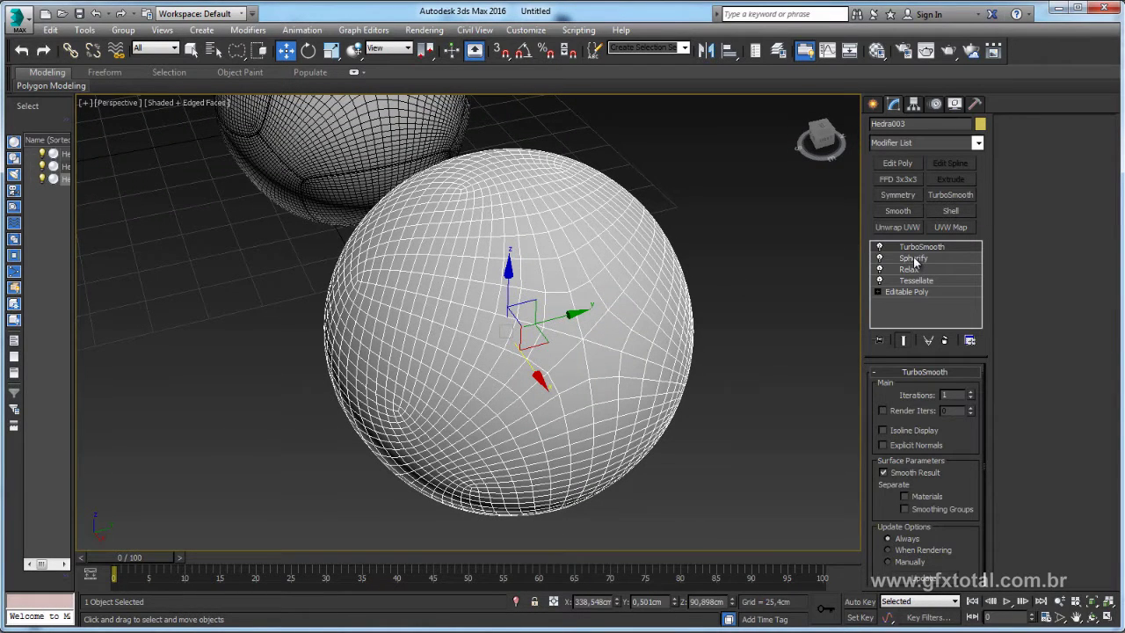
{"action": "left_click", "coordinate": [898, 163]}
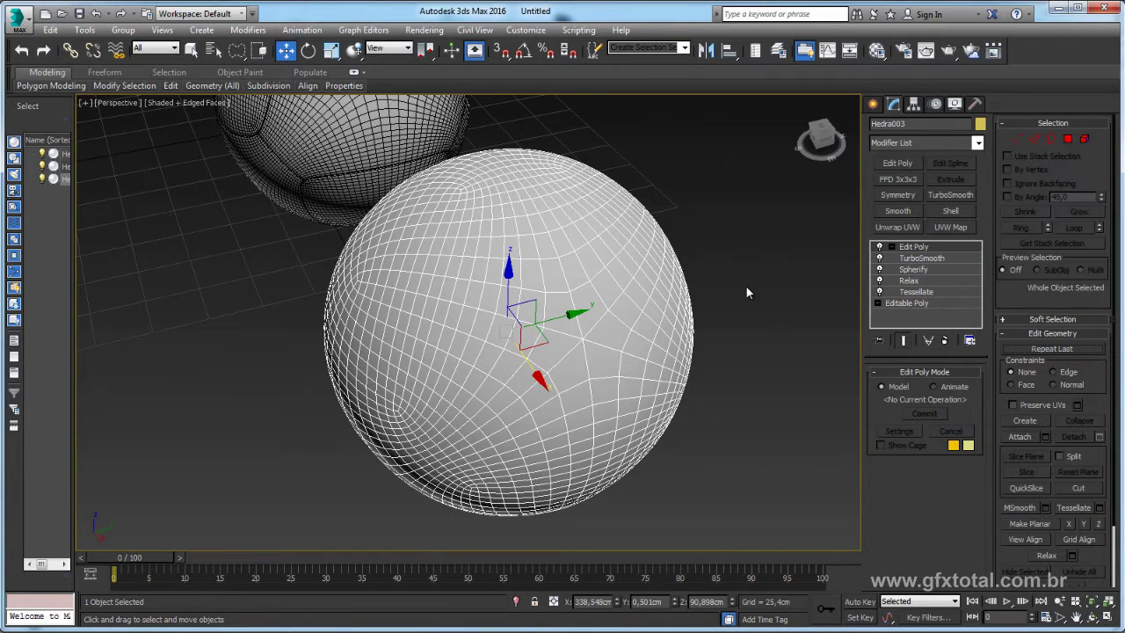
{"action": "left_click", "coordinate": [1035, 139]}
{"action": "middle_click_drag", "start_coordinate": [716, 335], "coordinate": [754, 318], "text": "alt"}
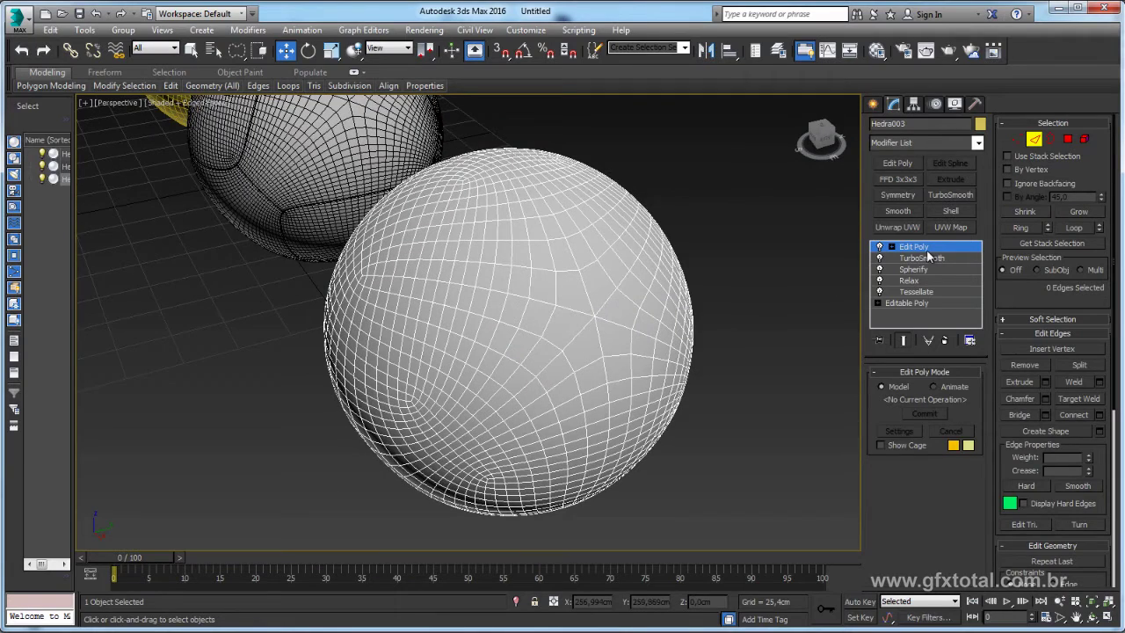
Add a TurboSmooth above the Edit Poly and work at its Edge level on the base mesh
{"action": "left_click", "coordinate": [951, 195]}
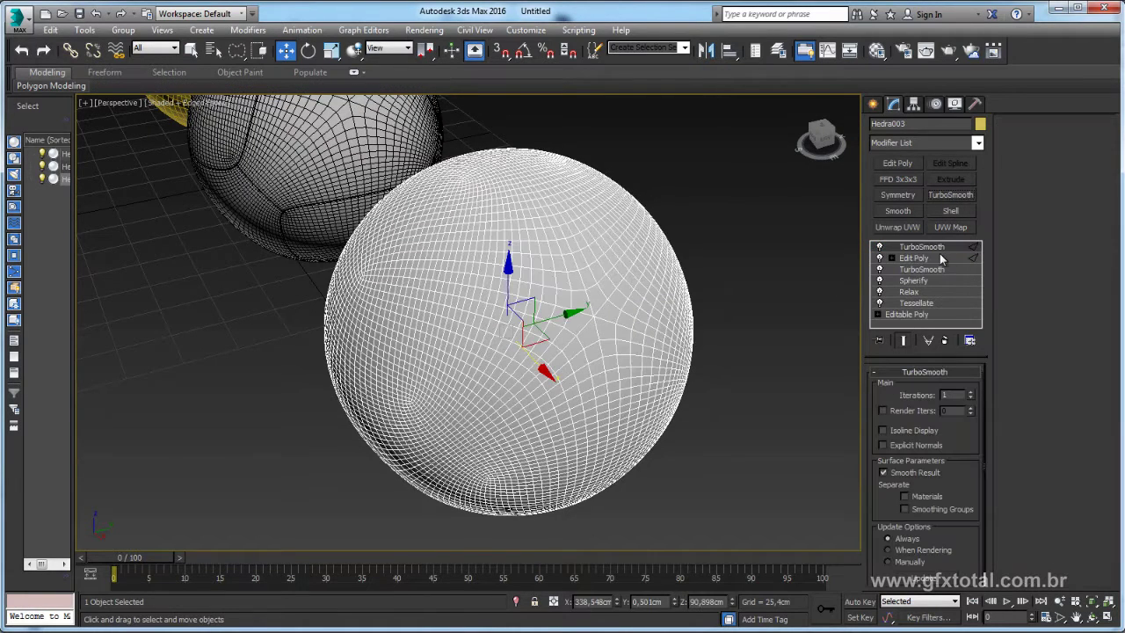
{"action": "left_click", "coordinate": [892, 258]}
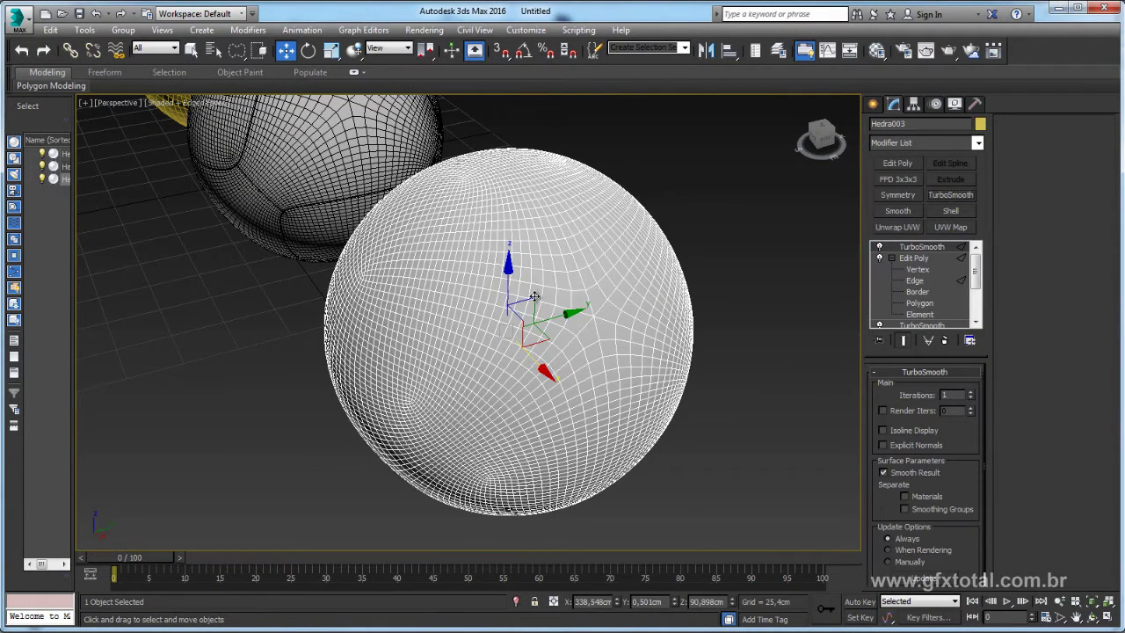
{"action": "middle_click_drag", "start_coordinate": [534, 296], "coordinate": [599, 318], "text": "alt"}
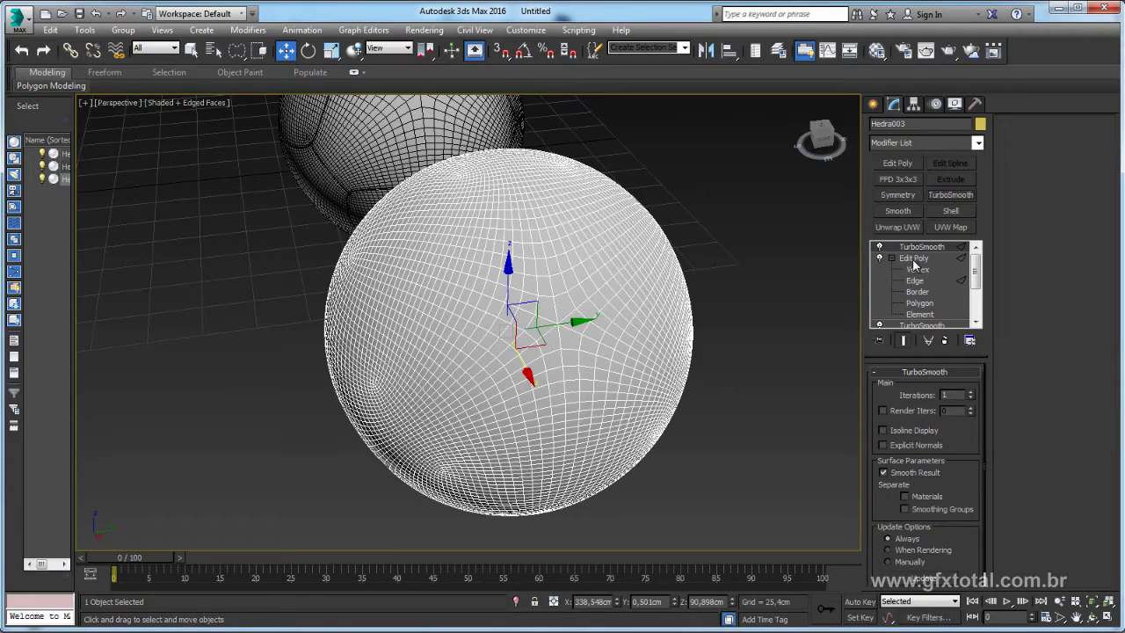
{"action": "left_click", "coordinate": [916, 281]}
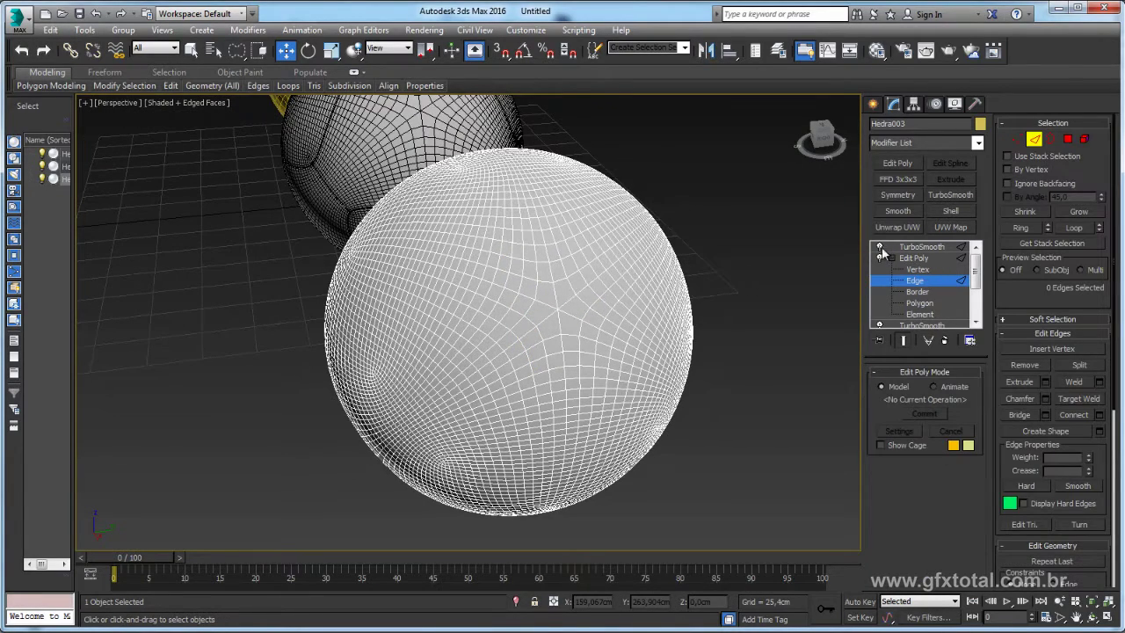
{"action": "left_click", "coordinate": [905, 341]}
{"action": "middle_click_drag", "start_coordinate": [477, 326], "coordinate": [585, 334], "text": "alt"}
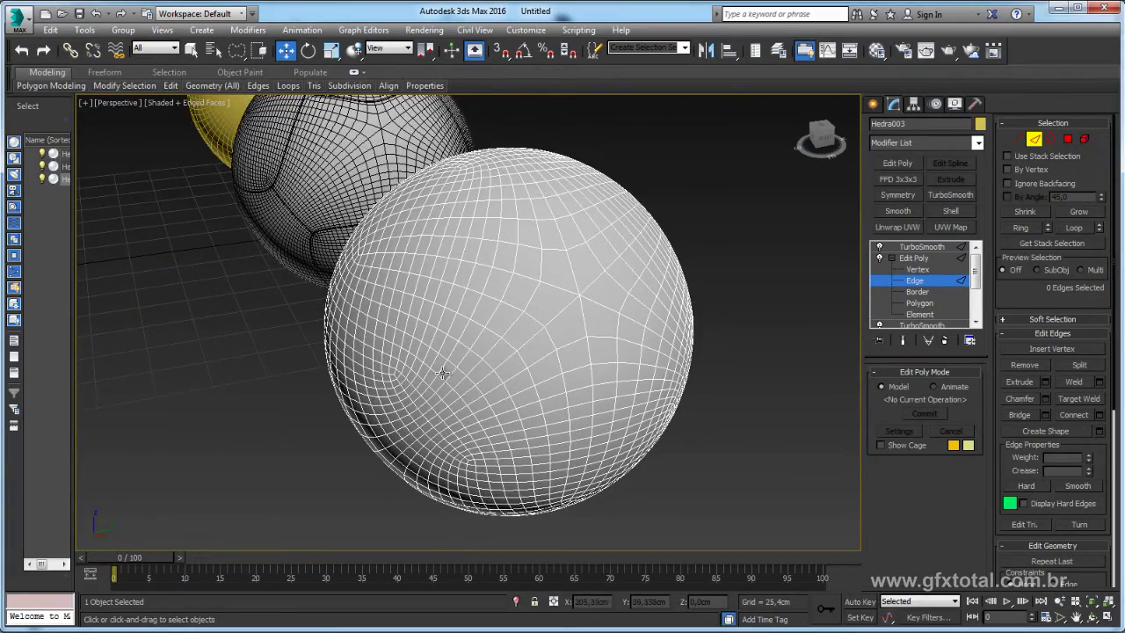
{"action": "mouse_move", "coordinate": [443, 373]}
{"action": "middle_mouse_down", "text": "alt"}
{"action": "mouse_move", "coordinate": [557, 384]}
{"action": "mouse_move", "coordinate": [587, 420]}
{"action": "mouse_move", "coordinate": [688, 450]}
{"action": "middle_mouse_up", "text": "alt"}
Double-click four seam edge loops, 192 edges in all, and show the smoothed result again
{"action": "double_click", "coordinate": [502, 375]}
{"action": "double_click", "coordinate": [561, 422], "text": "ctrl"}
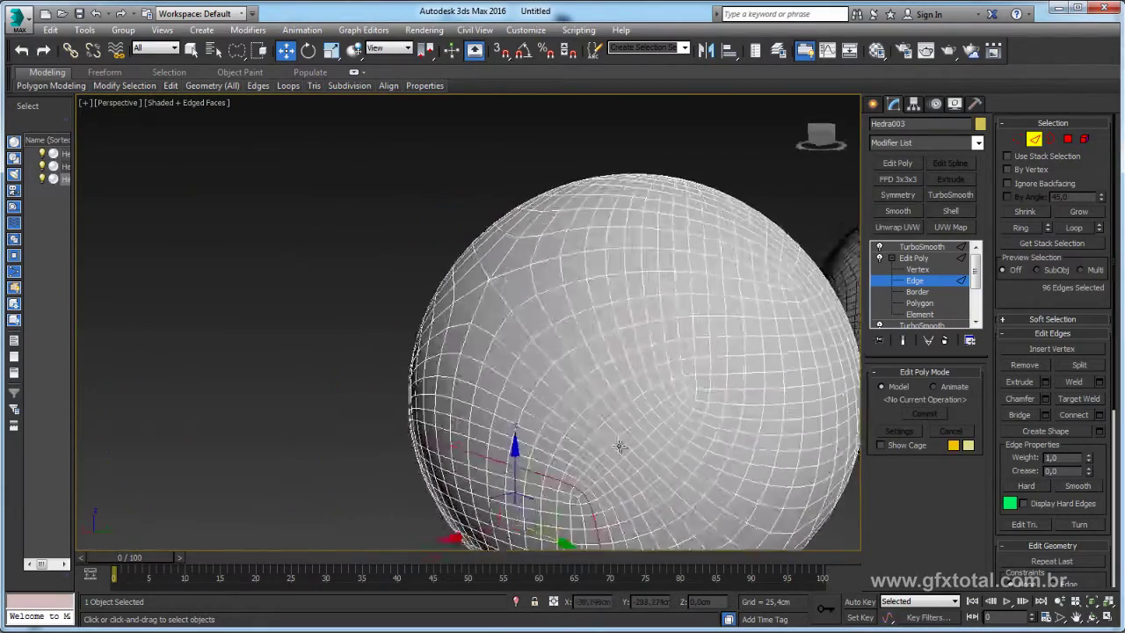
{"action": "double_click", "coordinate": [621, 451], "text": "ctrl"}
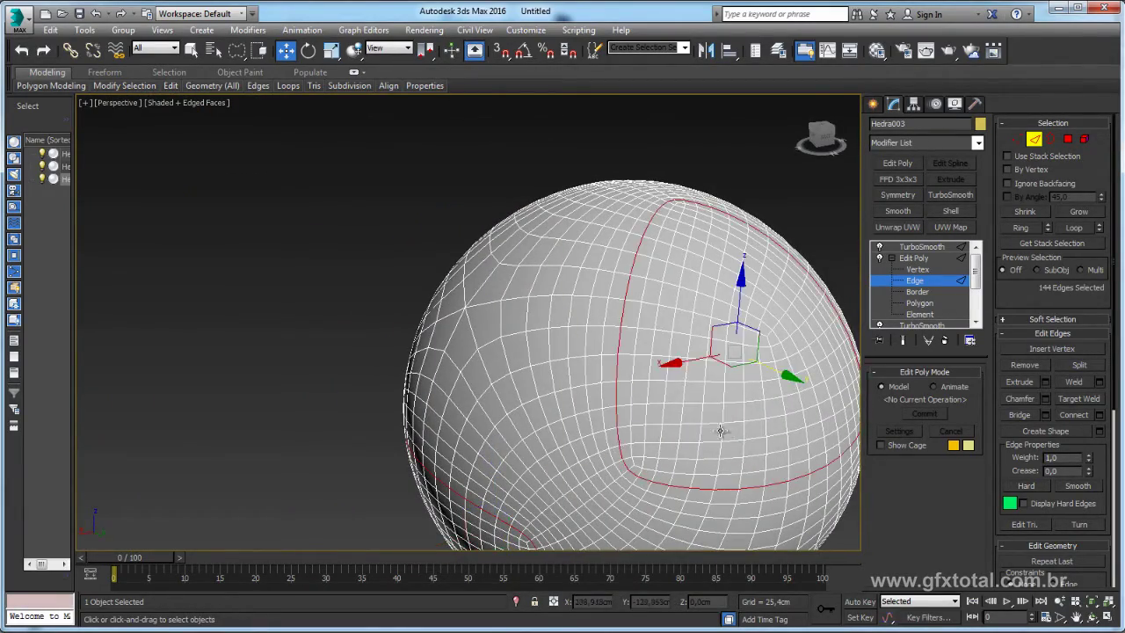
{"action": "mouse_move", "coordinate": [621, 450]}
{"action": "middle_mouse_down", "text": "alt"}
{"action": "mouse_move", "coordinate": [472, 319]}
{"action": "mouse_move", "coordinate": [471, 329]}
{"action": "mouse_move", "coordinate": [352, 326]}
{"action": "mouse_move", "coordinate": [375, 313]}
{"action": "middle_mouse_up", "text": "alt"}
{"action": "double_click", "coordinate": [330, 329], "text": "ctrl"}
{"action": "scroll", "coordinate": [519, 334], "scroll_direction": "down", "scroll_amount": 3}
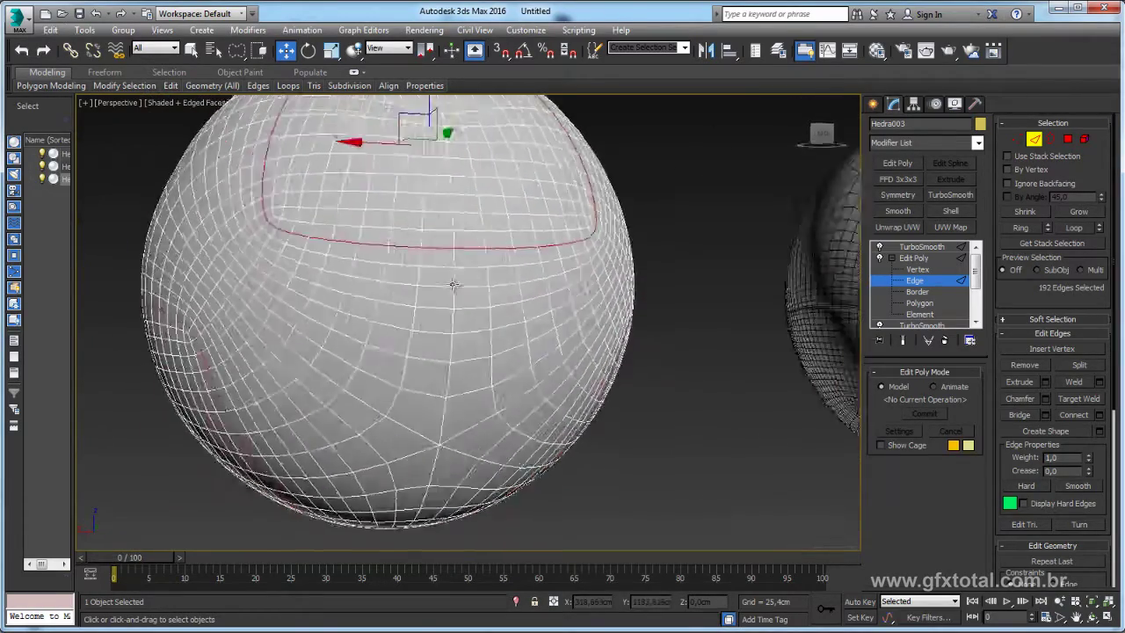
{"action": "middle_click_drag", "start_coordinate": [519, 333], "coordinate": [736, 343], "text": "alt"}
{"action": "scroll", "coordinate": [779, 342], "scroll_direction": "up", "scroll_amount": 2}
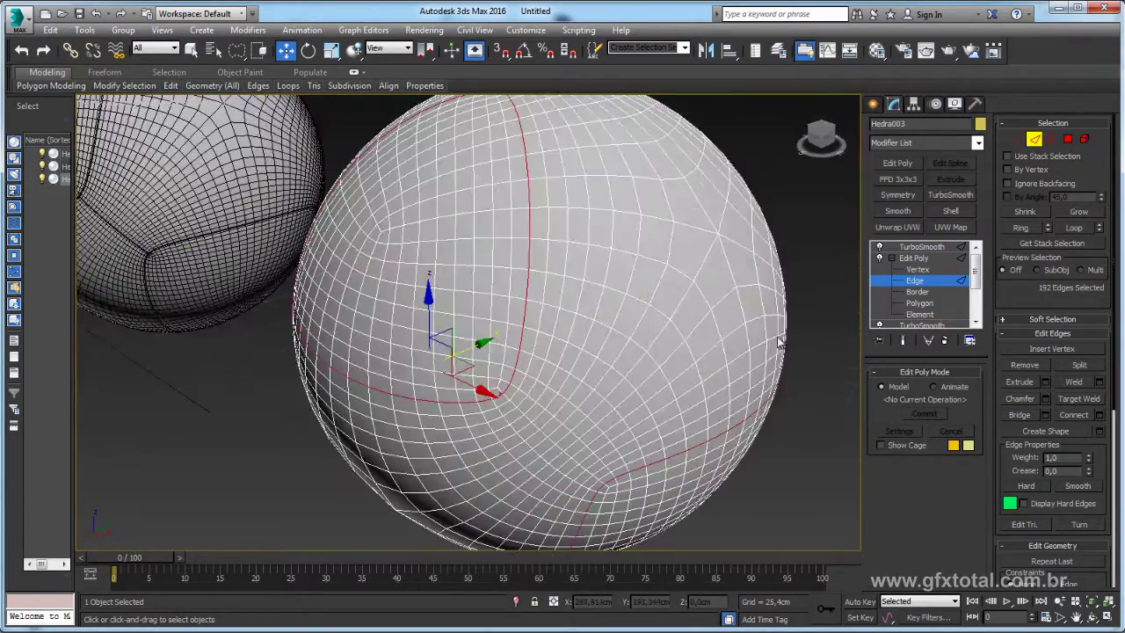
{"action": "middle_click_drag", "start_coordinate": [751, 303], "coordinate": [747, 343]}
{"action": "left_click", "coordinate": [902, 341]}
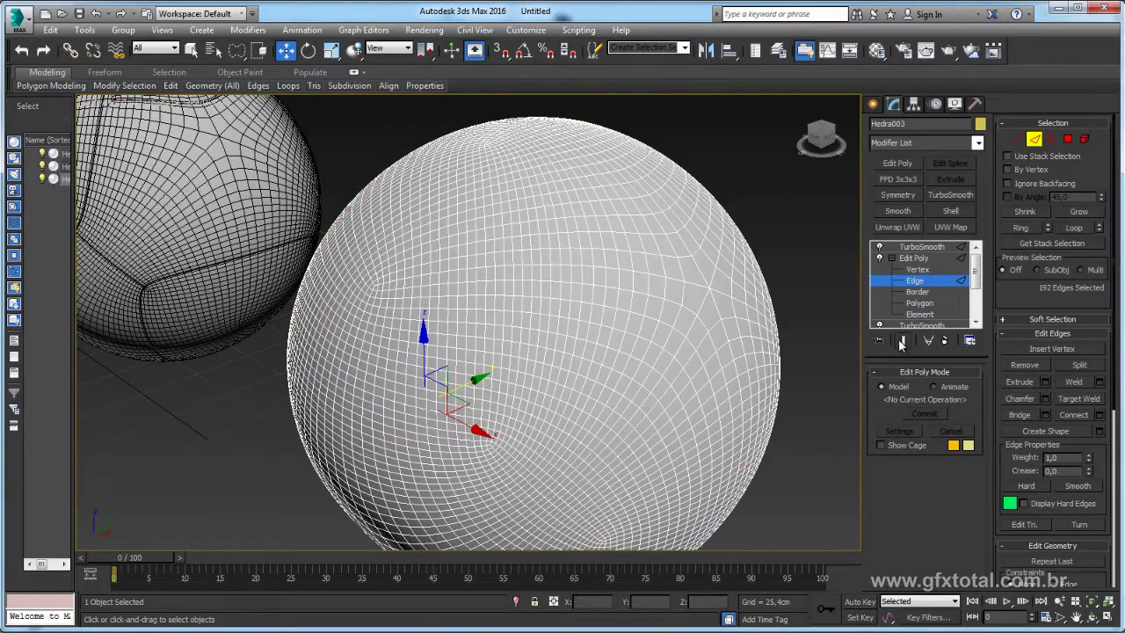
{"action": "left_click", "coordinate": [1046, 381]}
Extrude the 192 seam edges -0.756cm deep and 0.378cm wide and confirm
{"action": "scroll", "coordinate": [517, 350], "scroll_direction": "up", "scroll_amount": 2}
{"action": "scroll", "coordinate": [573, 239], "scroll_direction": "up", "scroll_amount": 3}
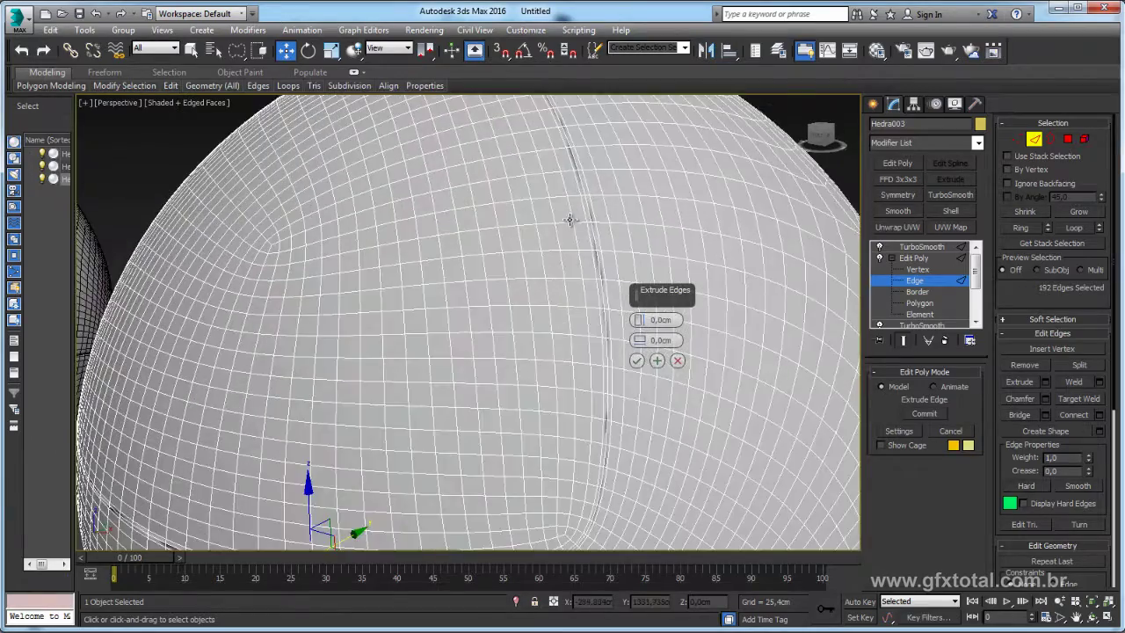
{"action": "scroll", "coordinate": [572, 221], "scroll_direction": "up", "scroll_amount": 3}
{"action": "scroll", "coordinate": [528, 254], "scroll_direction": "up", "scroll_amount": 1}
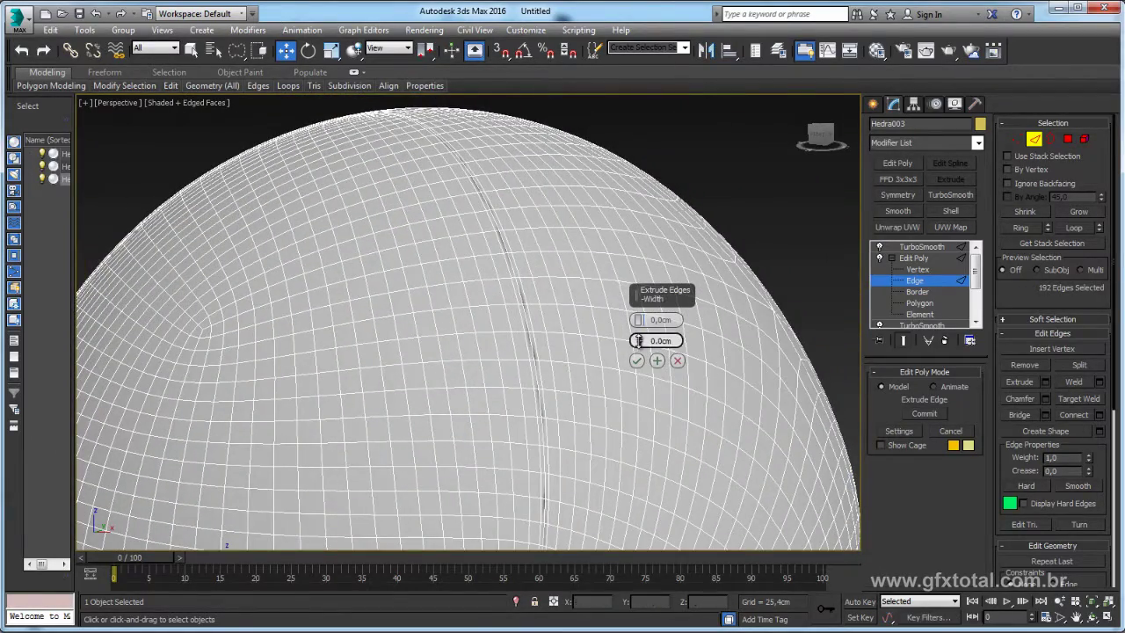
{"action": "left_click_drag", "start_coordinate": [641, 347], "coordinate": [641, 317]}
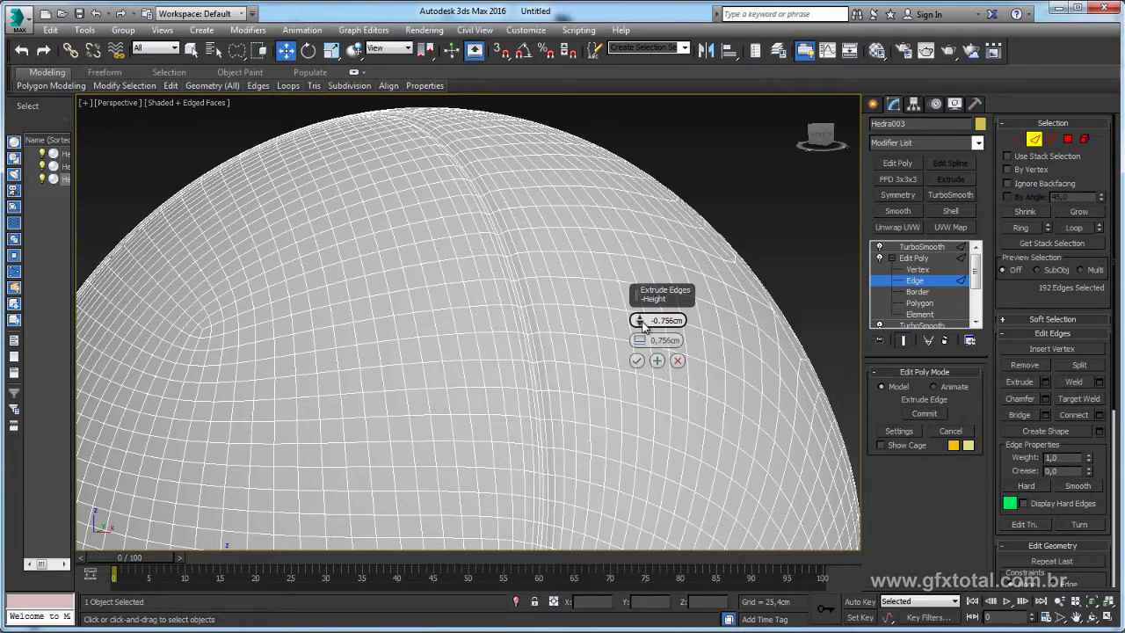
{"action": "right_click", "coordinate": [640, 341]}
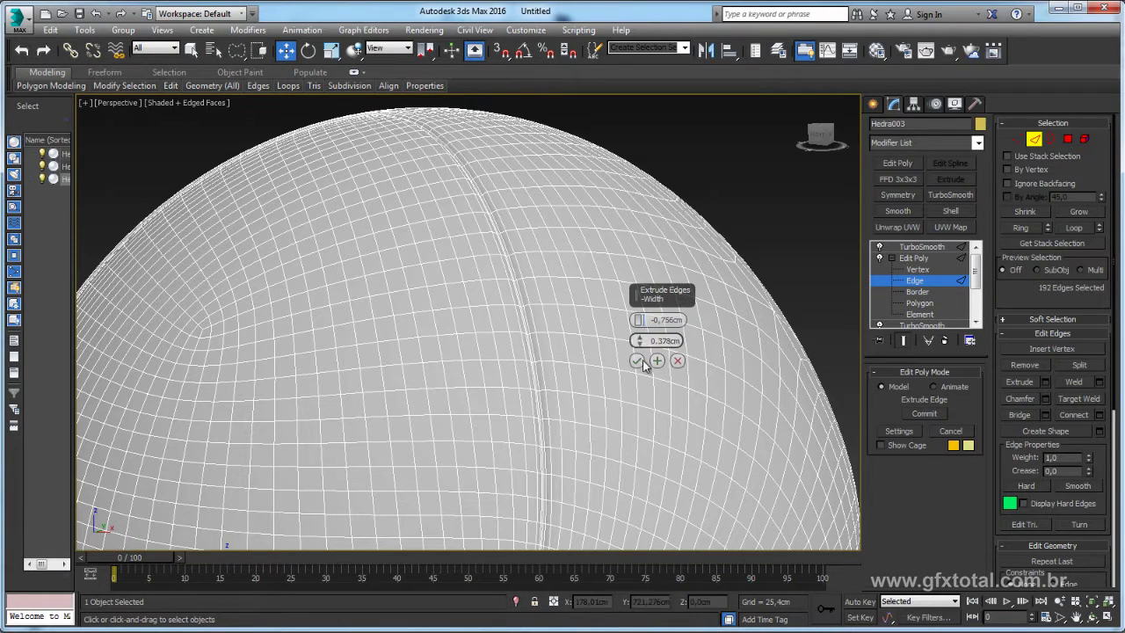
{"action": "left_click", "coordinate": [638, 360]}
{"action": "scroll", "coordinate": [631, 310], "scroll_direction": "down", "scroll_amount": 5}
{"action": "mouse_move", "coordinate": [631, 309]}
{"action": "middle_mouse_down", "text": "alt"}
{"action": "mouse_move", "coordinate": [613, 328]}
{"action": "mouse_move", "coordinate": [736, 321]}
{"action": "mouse_move", "coordinate": [728, 334]}
{"action": "mouse_move", "coordinate": [665, 341]}
{"action": "mouse_move", "coordinate": [713, 317]}
{"action": "middle_mouse_up", "text": "alt"}
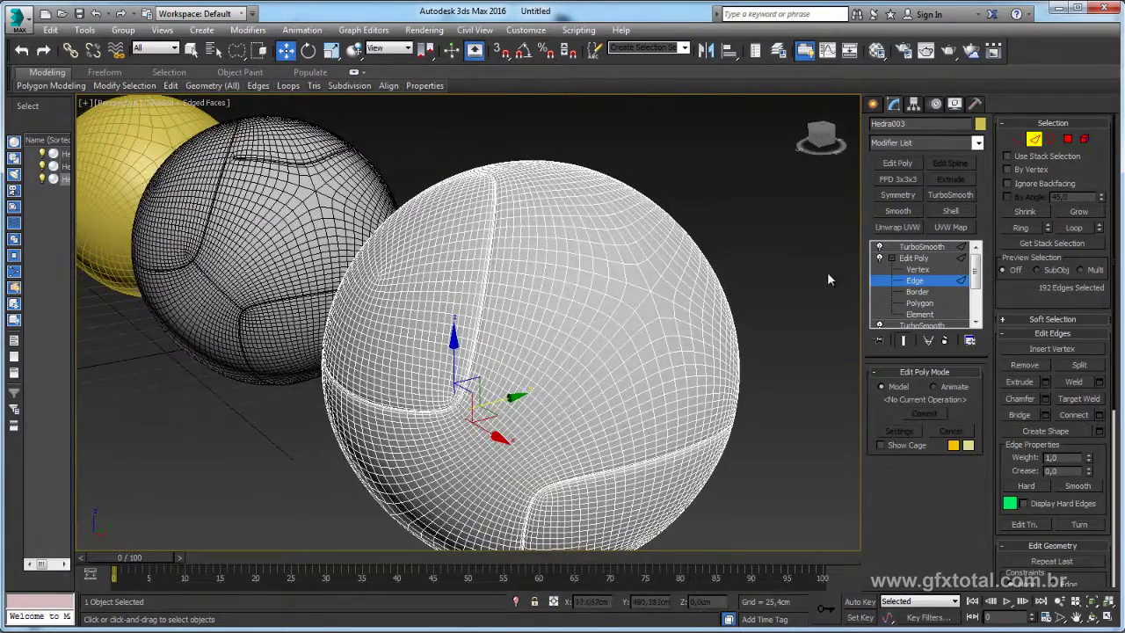
{"action": "left_click", "coordinate": [892, 258]}
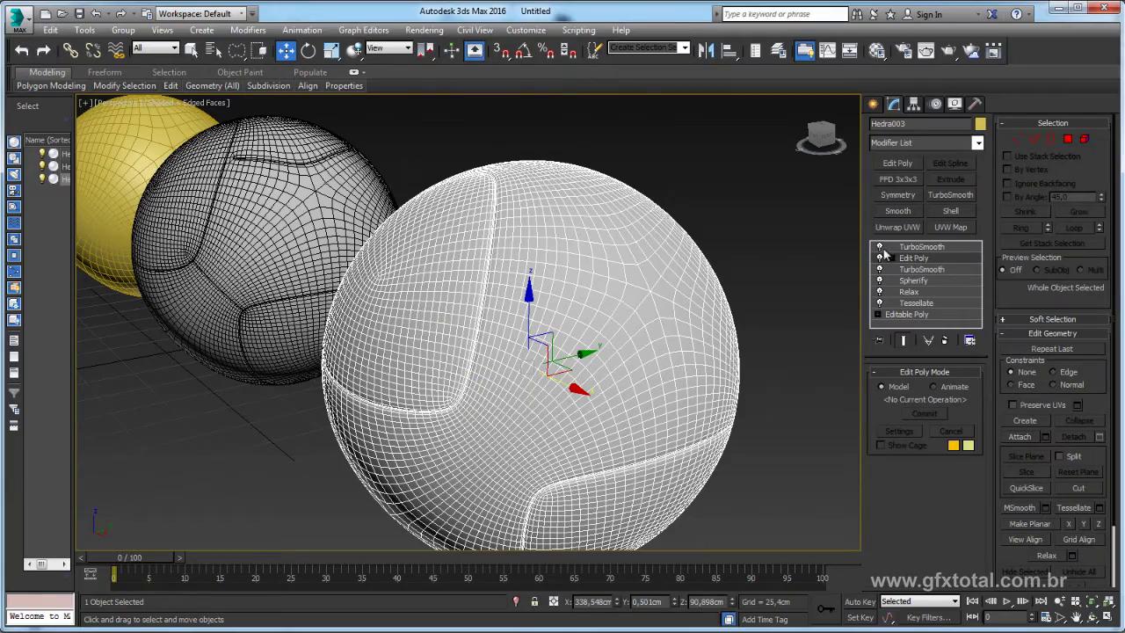
{"action": "middle_click_drag", "start_coordinate": [487, 183], "coordinate": [703, 252], "text": "alt"}
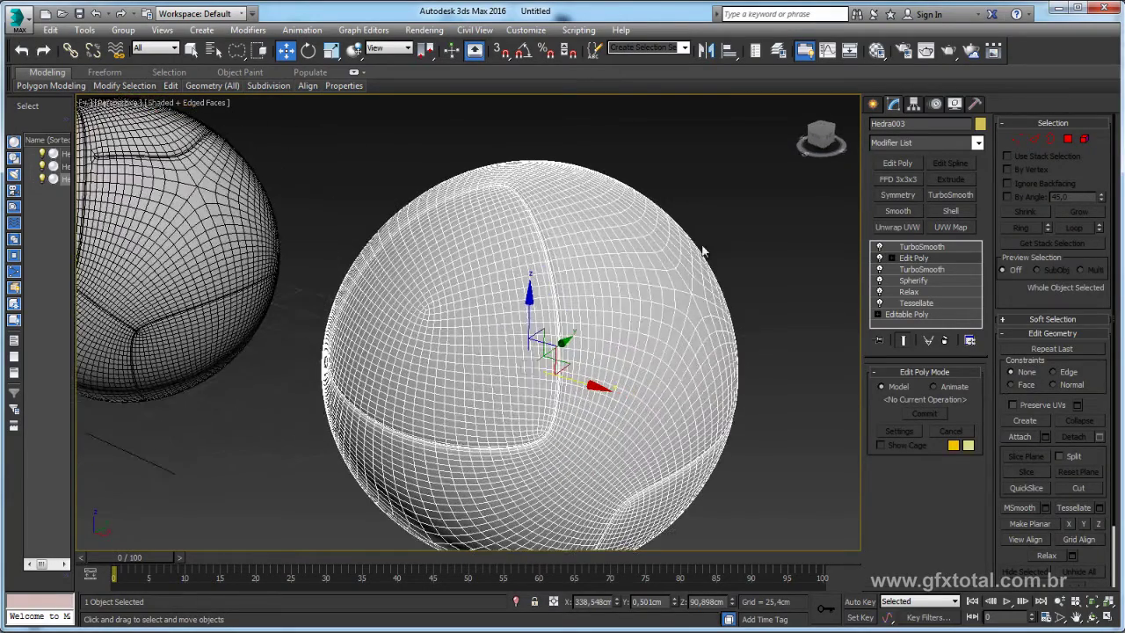
{"action": "left_click", "coordinate": [880, 257]}
{"action": "left_click", "coordinate": [880, 257]}
{"action": "left_click", "coordinate": [880, 257]}
{"action": "left_click", "coordinate": [880, 258]}
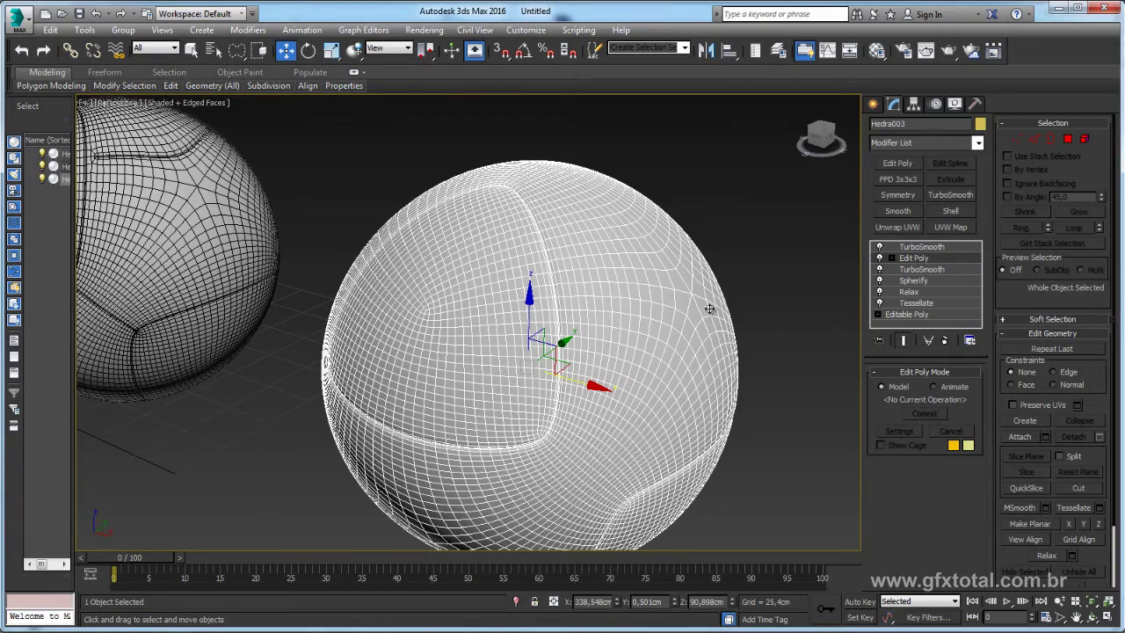
{"action": "mouse_move", "coordinate": [709, 309]}
{"action": "middle_mouse_down", "text": "alt"}
{"action": "mouse_move", "coordinate": [731, 323]}
{"action": "mouse_move", "coordinate": [822, 303]}
{"action": "middle_mouse_up", "text": "alt"}
{"action": "left_click", "coordinate": [915, 258]}
Return to the selected seam edges with the top TurboSmooth switched off
{"action": "left_click", "coordinate": [1034, 139]}
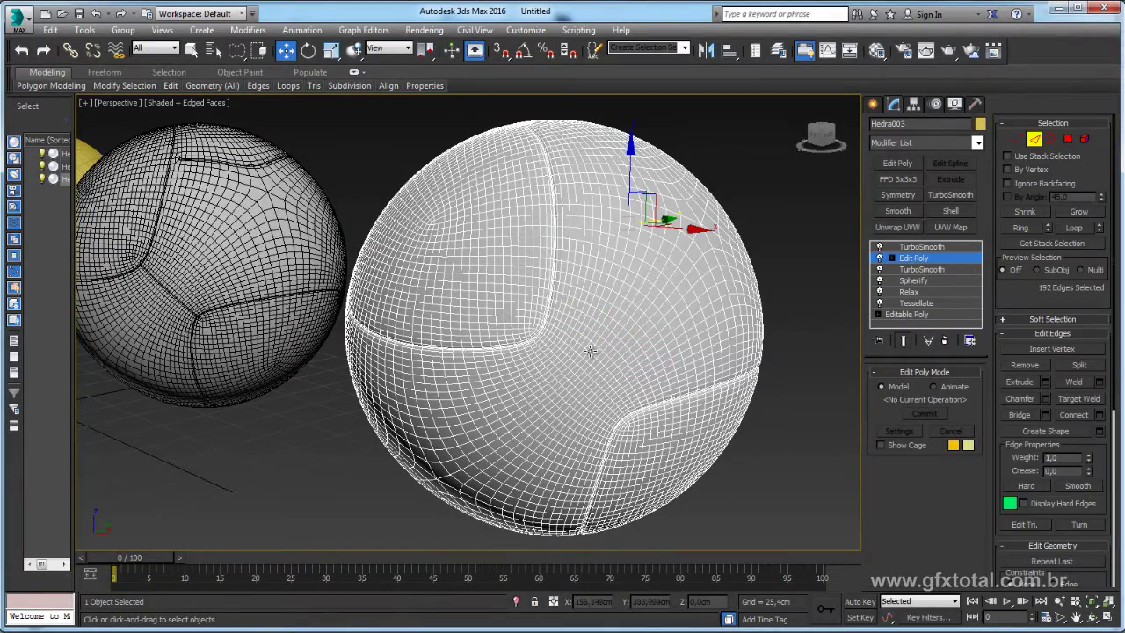
{"action": "left_click", "coordinate": [893, 261]}
{"action": "scroll", "coordinate": [572, 327], "scroll_direction": "up", "scroll_amount": 2}
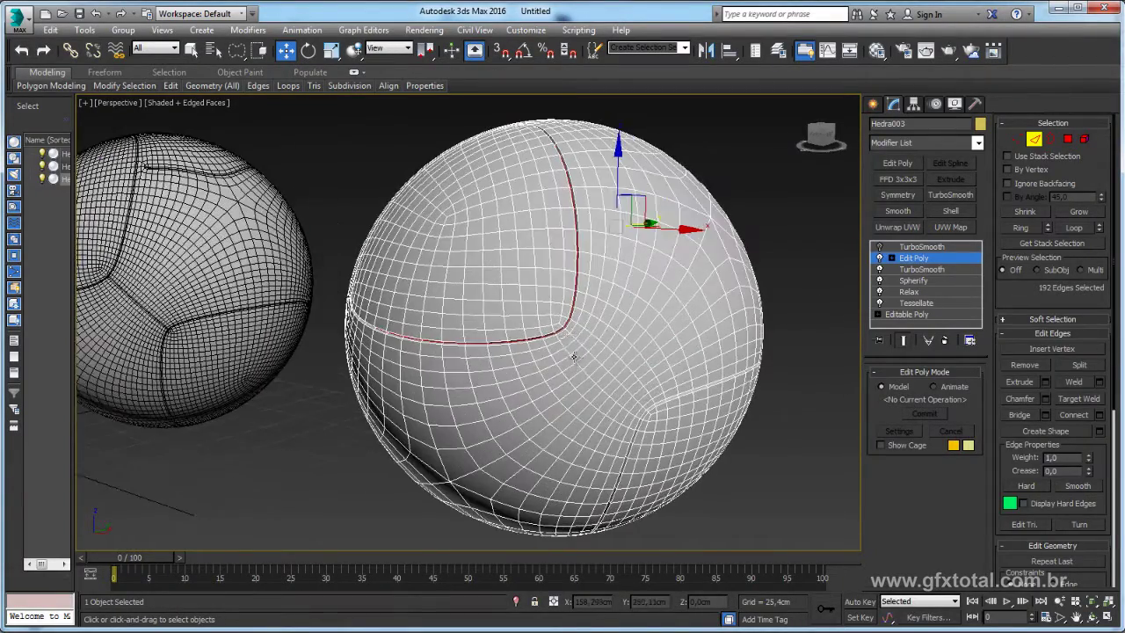
{"action": "scroll", "coordinate": [572, 326], "scroll_direction": "up", "scroll_amount": 2}
{"action": "scroll", "coordinate": [578, 336], "scroll_direction": "up", "scroll_amount": 4}
Double-click two seam edge loops on the sphere to add them to the selection
{"action": "double_click", "coordinate": [577, 340]}
{"action": "scroll", "coordinate": [578, 340], "scroll_direction": "down", "scroll_amount": 6}
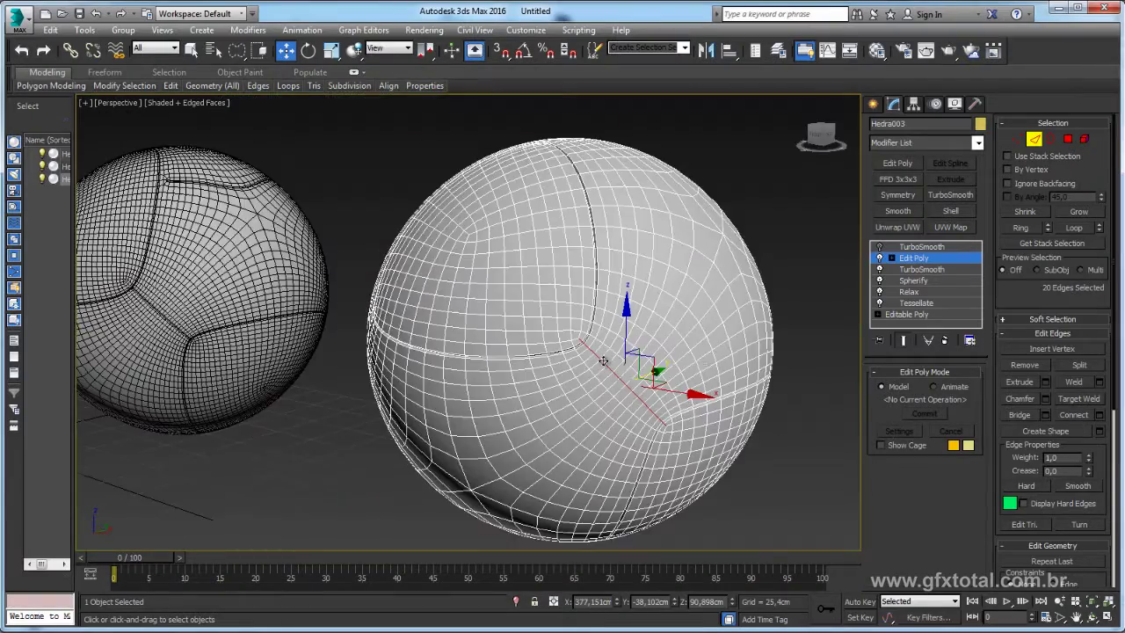
{"action": "mouse_move", "coordinate": [578, 340]}
{"action": "middle_mouse_down", "text": "alt"}
{"action": "mouse_move", "coordinate": [658, 284]}
{"action": "mouse_move", "coordinate": [618, 250]}
{"action": "middle_mouse_up", "text": "alt"}
{"action": "scroll", "coordinate": [616, 234], "scroll_direction": "up", "scroll_amount": 4}
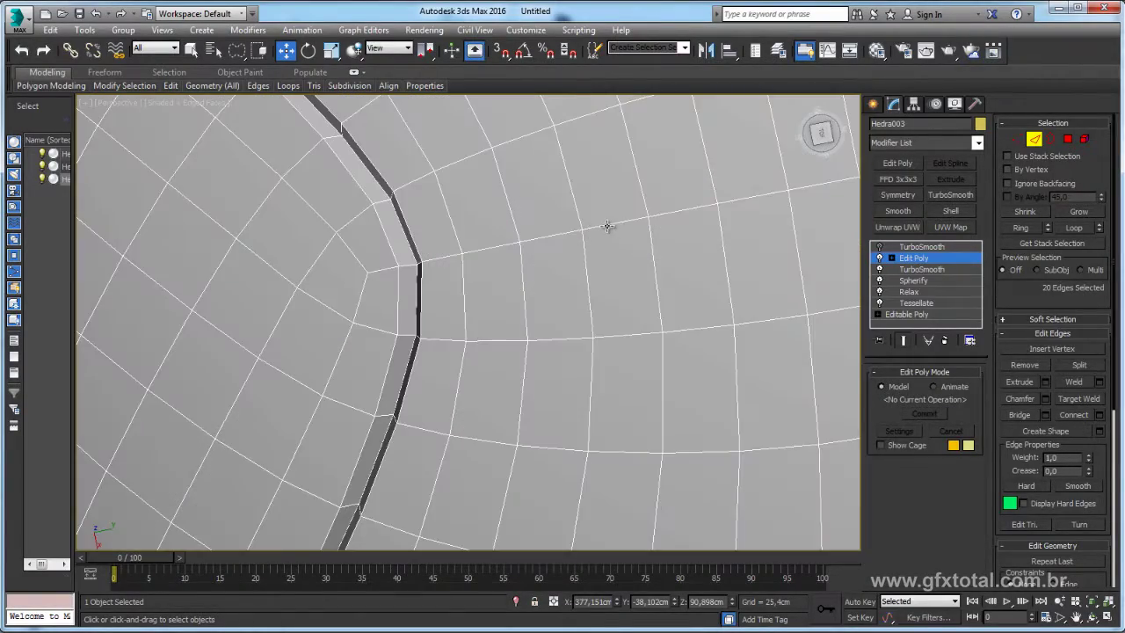
{"action": "double_click", "coordinate": [606, 226], "text": "ctrl"}
{"action": "scroll", "coordinate": [606, 226], "scroll_direction": "down", "scroll_amount": 6}
{"action": "scroll", "coordinate": [667, 283], "scroll_direction": "up", "scroll_amount": 2}
{"action": "middle_click_drag", "start_coordinate": [667, 283], "coordinate": [570, 156], "text": "alt"}
{"action": "scroll", "coordinate": [571, 155], "scroll_direction": "up", "scroll_amount": 5}
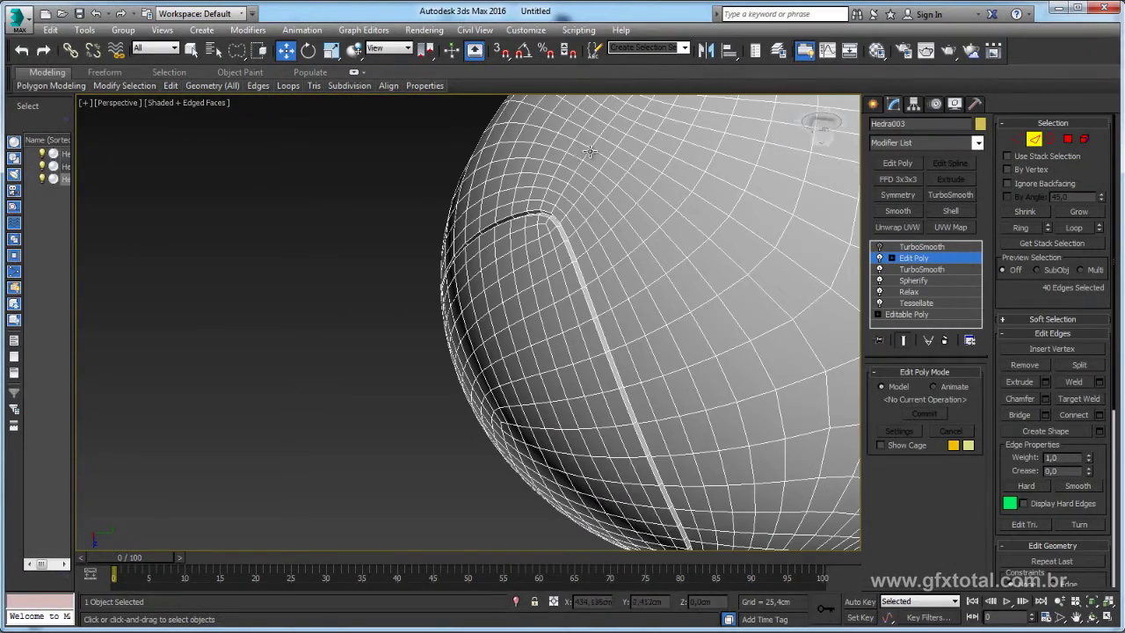
{"action": "scroll", "coordinate": [596, 142], "scroll_direction": "down", "scroll_amount": 5}
{"action": "middle_click_drag", "start_coordinate": [657, 222], "coordinate": [741, 220], "text": "alt"}
{"action": "scroll", "coordinate": [696, 270], "scroll_direction": "up", "scroll_amount": 5}
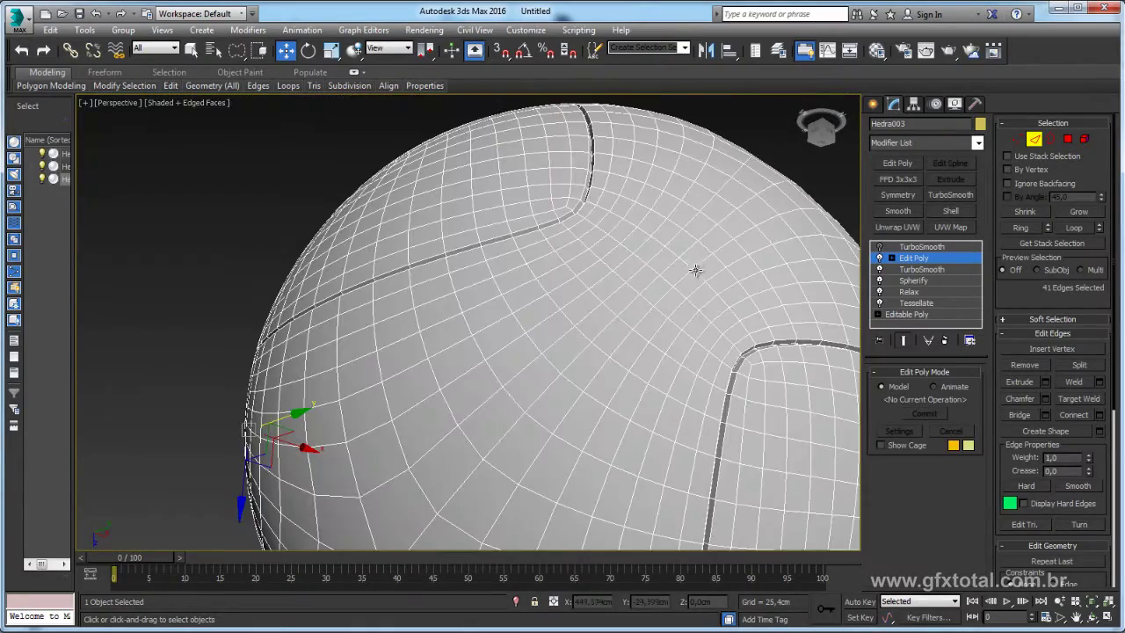
Ctrl-add two more seam edges and apply Loop, reaching 120 selected edges
{"action": "left_click", "coordinate": [664, 281], "text": "ctrl"}
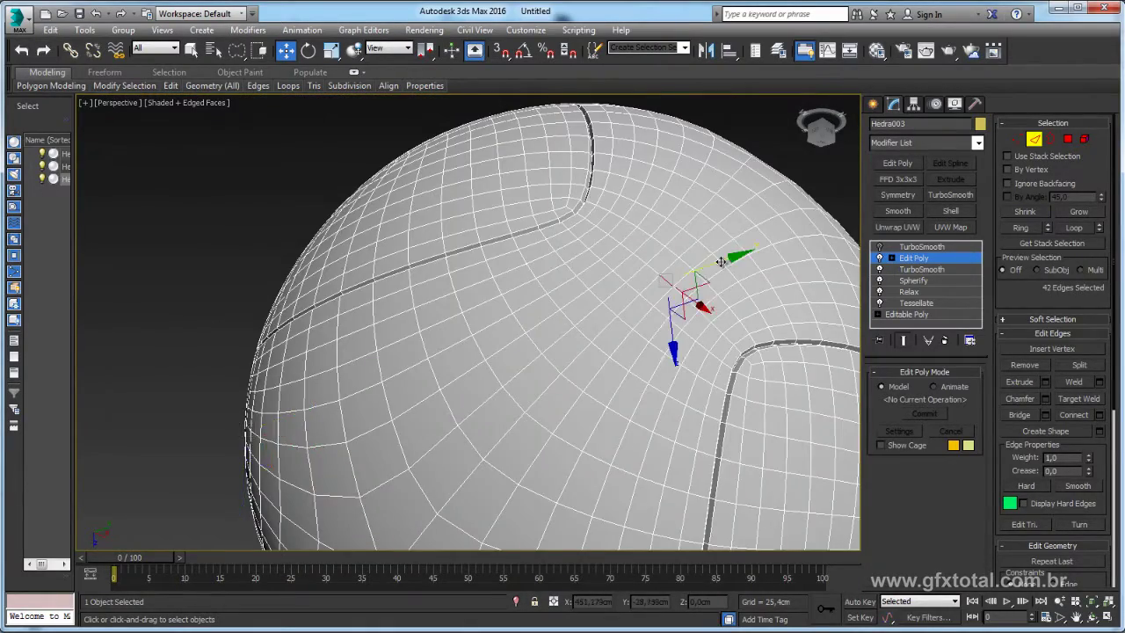
{"action": "scroll", "coordinate": [664, 281], "scroll_direction": "down", "scroll_amount": 3}
{"action": "middle_click_drag", "start_coordinate": [668, 290], "coordinate": [724, 351], "text": "alt"}
{"action": "scroll", "coordinate": [697, 309], "scroll_direction": "up", "scroll_amount": 5}
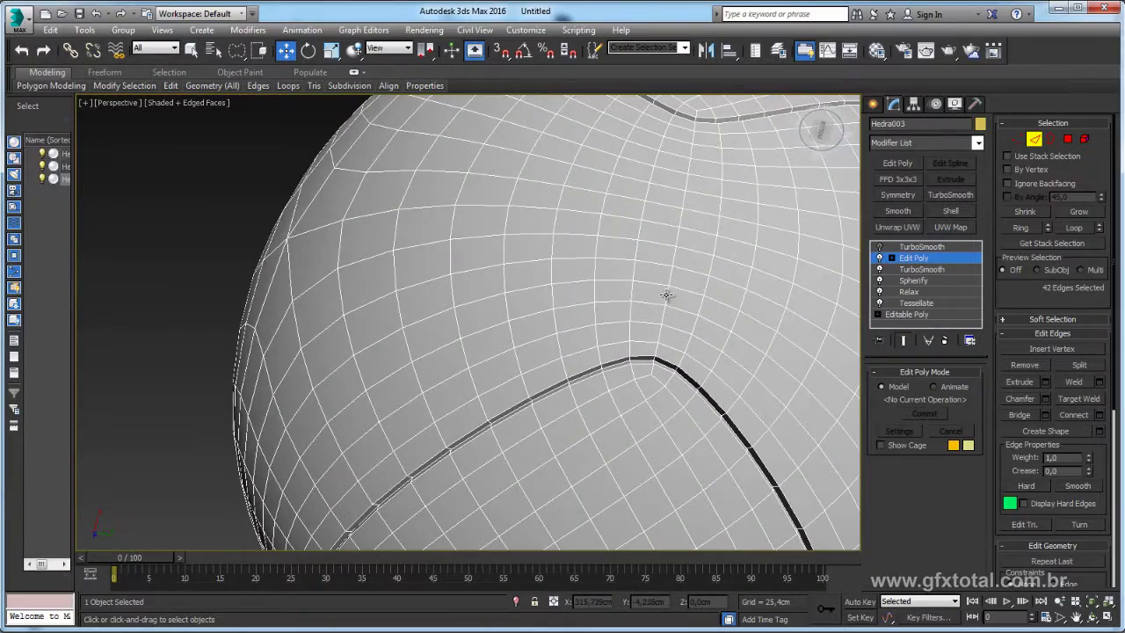
{"action": "scroll", "coordinate": [710, 255], "scroll_direction": "down", "scroll_amount": 5}
{"action": "mouse_move", "coordinate": [710, 255]}
{"action": "middle_mouse_down", "text": "alt"}
{"action": "mouse_move", "coordinate": [633, 295]}
{"action": "mouse_move", "coordinate": [619, 352]}
{"action": "middle_mouse_up", "text": "alt"}
{"action": "scroll", "coordinate": [662, 282], "scroll_direction": "up", "scroll_amount": 3}
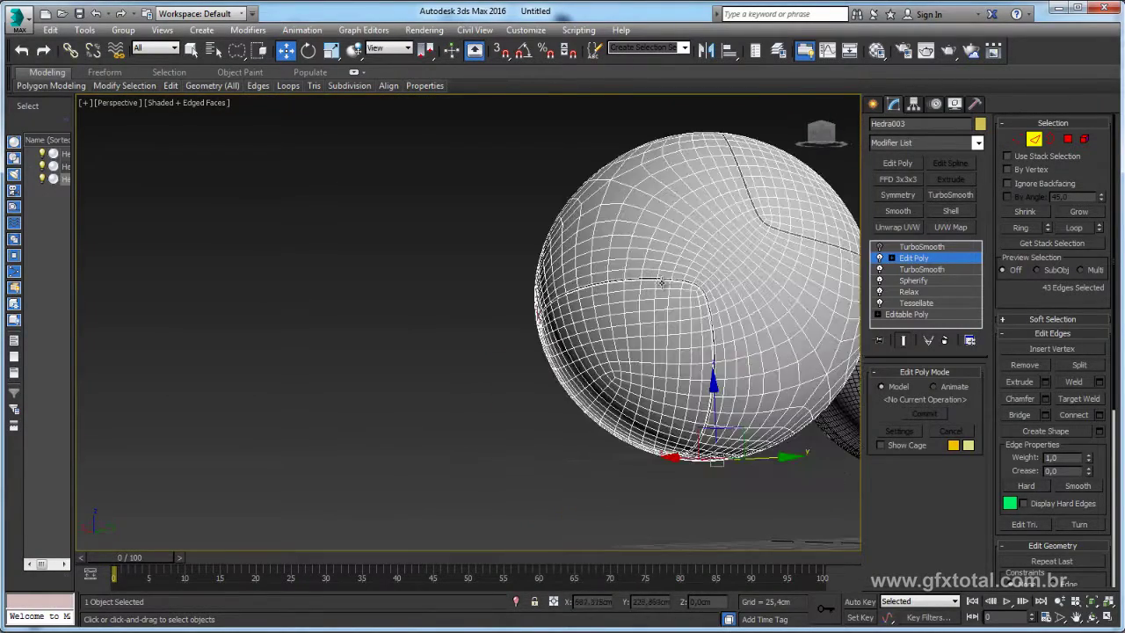
{"action": "left_click", "coordinate": [720, 266], "text": "ctrl"}
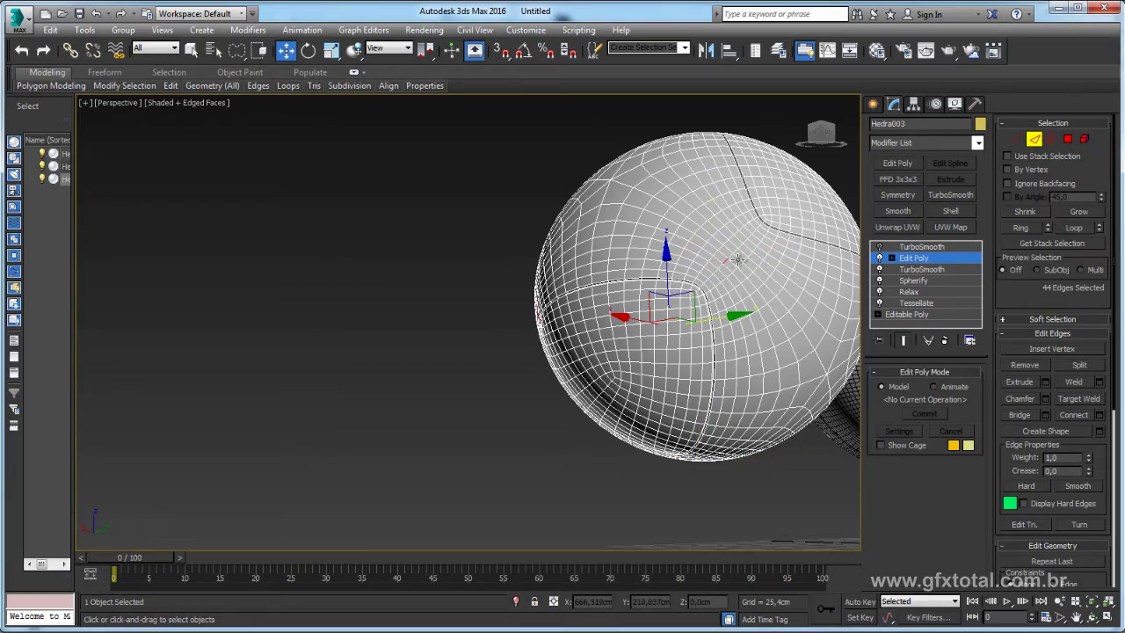
{"action": "mouse_move", "coordinate": [719, 266]}
{"action": "middle_mouse_down", "text": "alt"}
{"action": "mouse_move", "coordinate": [765, 275]}
{"action": "mouse_move", "coordinate": [748, 264]}
{"action": "mouse_move", "coordinate": [800, 294]}
{"action": "middle_mouse_up", "text": "alt"}
{"action": "left_click", "coordinate": [1078, 229]}
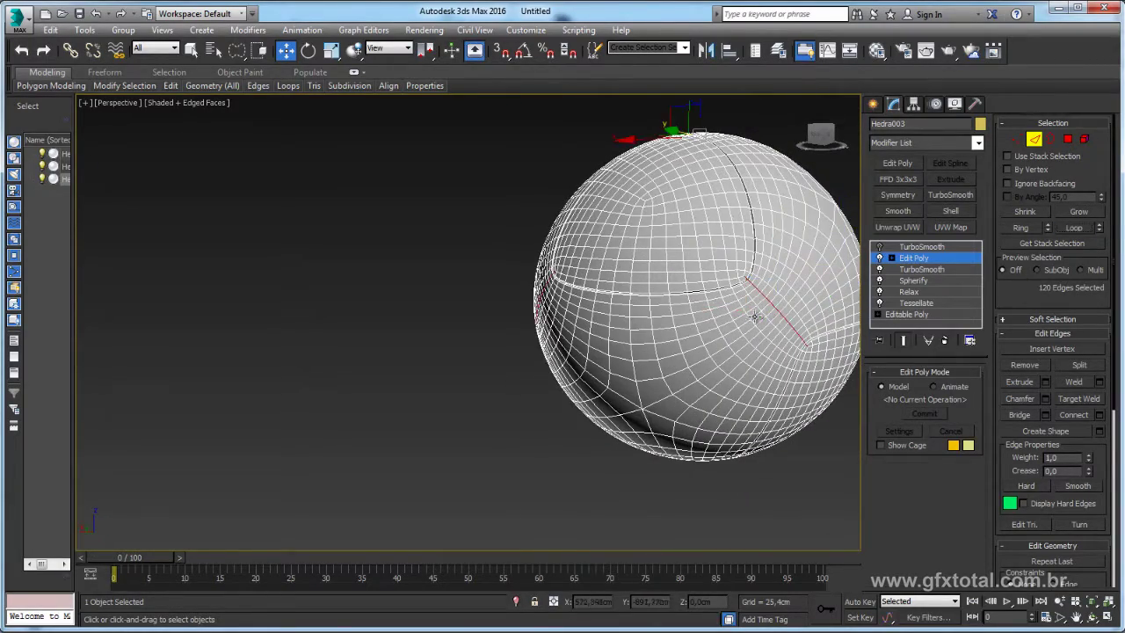
{"action": "middle_click_drag", "start_coordinate": [668, 334], "coordinate": [567, 350], "text": "alt"}
In wireframe view, Alt-deselect the stray edges beside the first seam
{"action": "scroll", "coordinate": [567, 350], "scroll_direction": "up", "scroll_amount": 5}
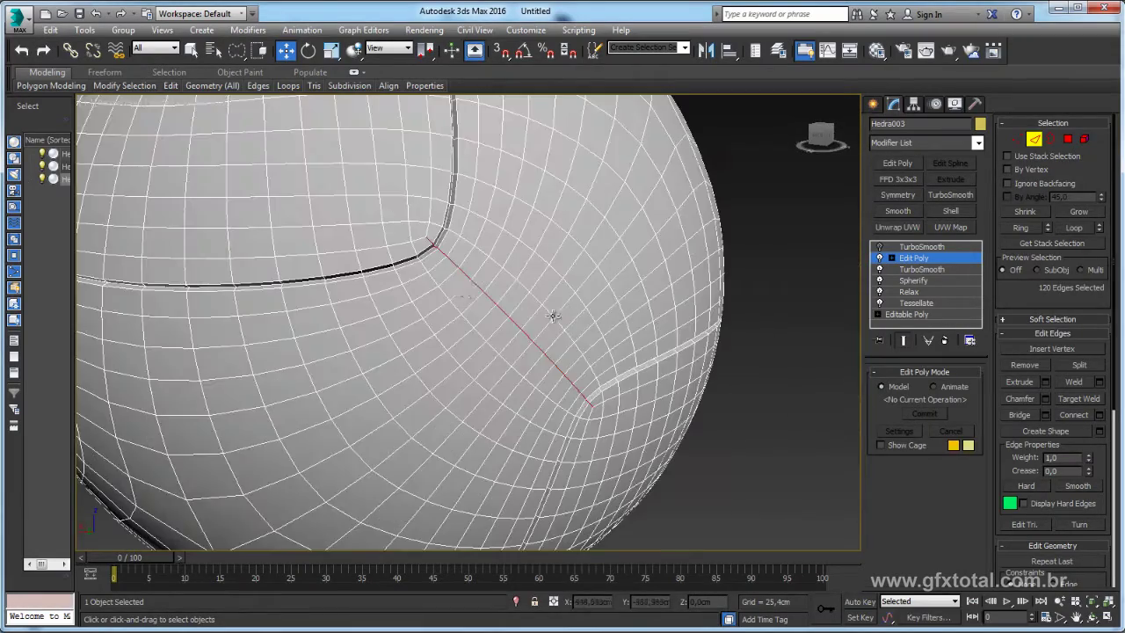
{"action": "mouse_move", "coordinate": [428, 271]}
{"action": "middle_mouse_down", "text": "alt"}
{"action": "mouse_move", "coordinate": [525, 289]}
{"action": "mouse_move", "coordinate": [555, 283]}
{"action": "mouse_move", "coordinate": [489, 283]}
{"action": "middle_mouse_up", "text": "alt"}
{"action": "key", "text": "F3"}
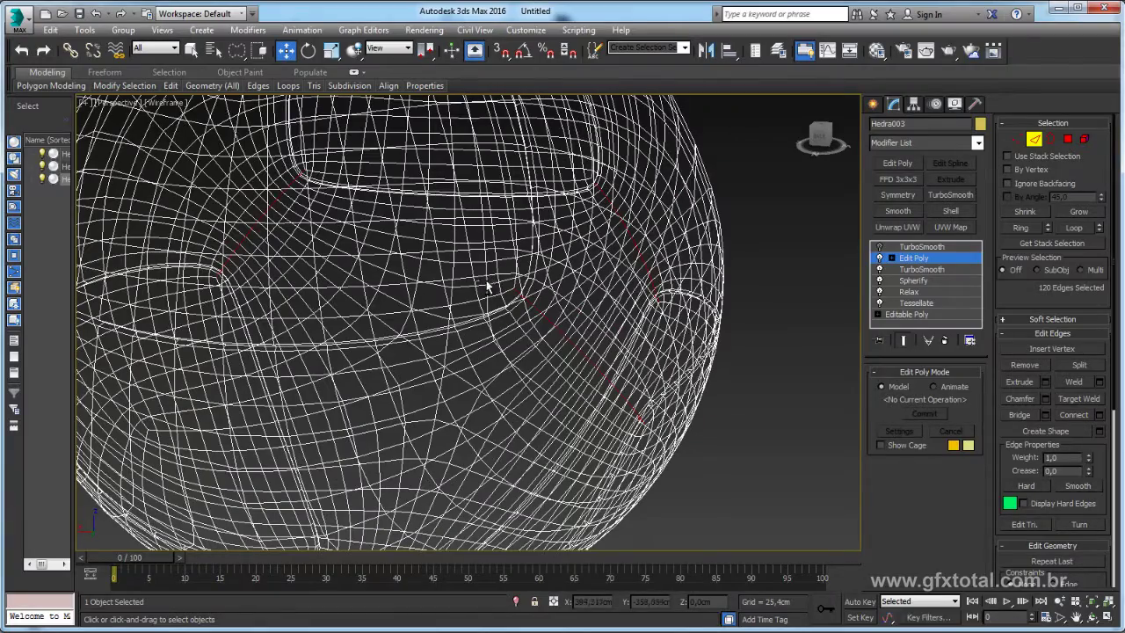
{"action": "left_click", "coordinate": [501, 310], "text": "alt"}
{"action": "key", "text": "F3"}
{"action": "mouse_move", "coordinate": [500, 310]}
{"action": "middle_mouse_down", "text": "alt"}
{"action": "mouse_move", "coordinate": [583, 329]}
{"action": "mouse_move", "coordinate": [558, 319]}
{"action": "mouse_move", "coordinate": [432, 389]}
{"action": "mouse_move", "coordinate": [312, 330]}
{"action": "mouse_move", "coordinate": [410, 390]}
{"action": "mouse_move", "coordinate": [400, 387]}
{"action": "middle_mouse_up", "text": "alt"}
Deselect more stray edges near the seam and check the remaining loops from other angles
{"action": "key", "text": "F3"}
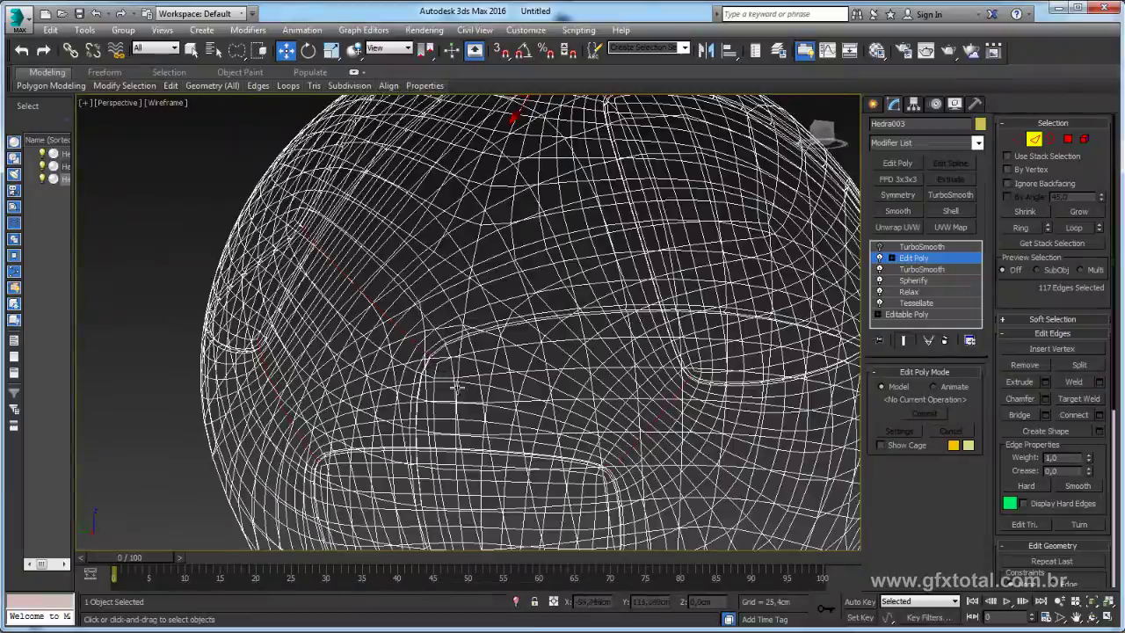
{"action": "left_click", "coordinate": [431, 359], "text": "alt"}
{"action": "mouse_move", "coordinate": [446, 396]}
{"action": "middle_mouse_down", "text": "alt"}
{"action": "mouse_move", "coordinate": [474, 211]}
{"action": "mouse_move", "coordinate": [545, 233]}
{"action": "middle_mouse_up", "text": "alt"}
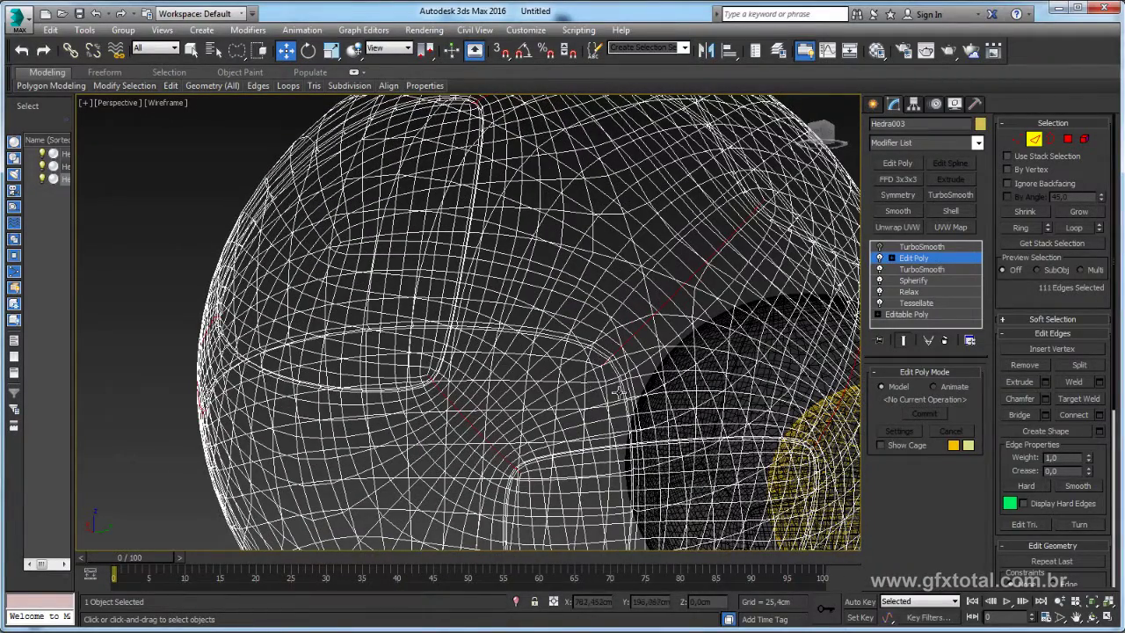
{"action": "key", "text": "F3"}
{"action": "mouse_move", "coordinate": [737, 270]}
{"action": "middle_mouse_down", "text": "alt"}
{"action": "mouse_move", "coordinate": [648, 354]}
{"action": "mouse_move", "coordinate": [588, 352]}
{"action": "mouse_move", "coordinate": [476, 311]}
{"action": "mouse_move", "coordinate": [505, 262]}
{"action": "mouse_move", "coordinate": [530, 264]}
{"action": "middle_mouse_up", "text": "alt"}
{"action": "key", "text": "F3"}
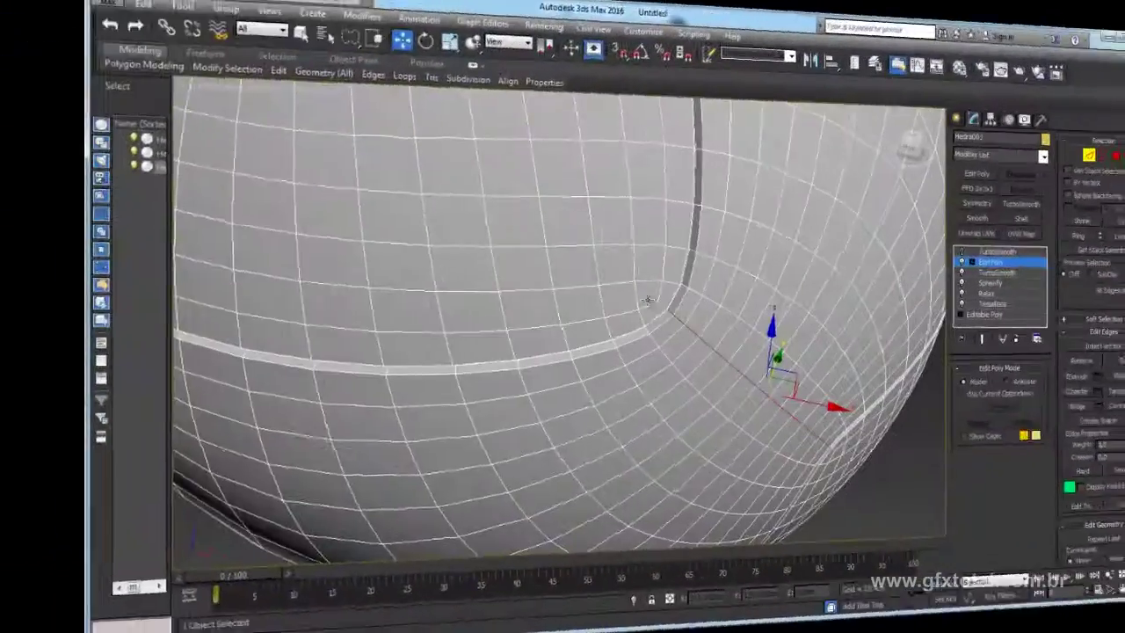
Turn the top TurboSmooth back on and return to Edit Poly's Edge level
{"action": "scroll", "coordinate": [405, 313], "scroll_direction": "down", "scroll_amount": 3}
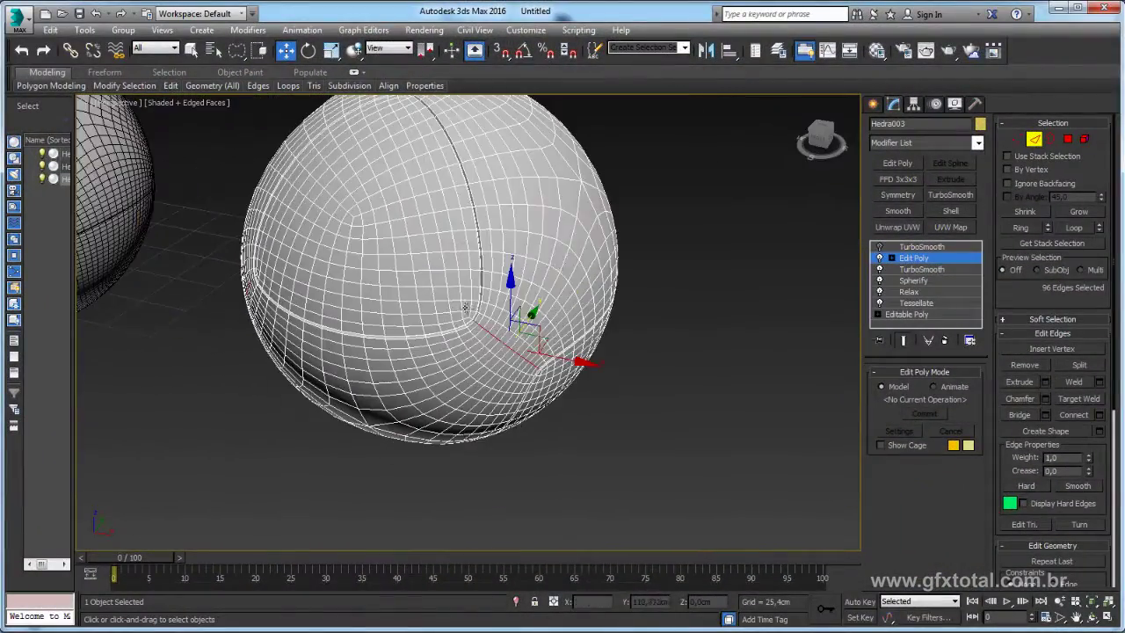
{"action": "mouse_move", "coordinate": [405, 313]}
{"action": "middle_mouse_down", "text": "alt"}
{"action": "mouse_move", "coordinate": [609, 387]}
{"action": "mouse_move", "coordinate": [603, 427]}
{"action": "mouse_move", "coordinate": [680, 339]}
{"action": "mouse_move", "coordinate": [688, 279]}
{"action": "mouse_move", "coordinate": [541, 338]}
{"action": "mouse_move", "coordinate": [484, 348]}
{"action": "middle_mouse_up", "text": "alt"}
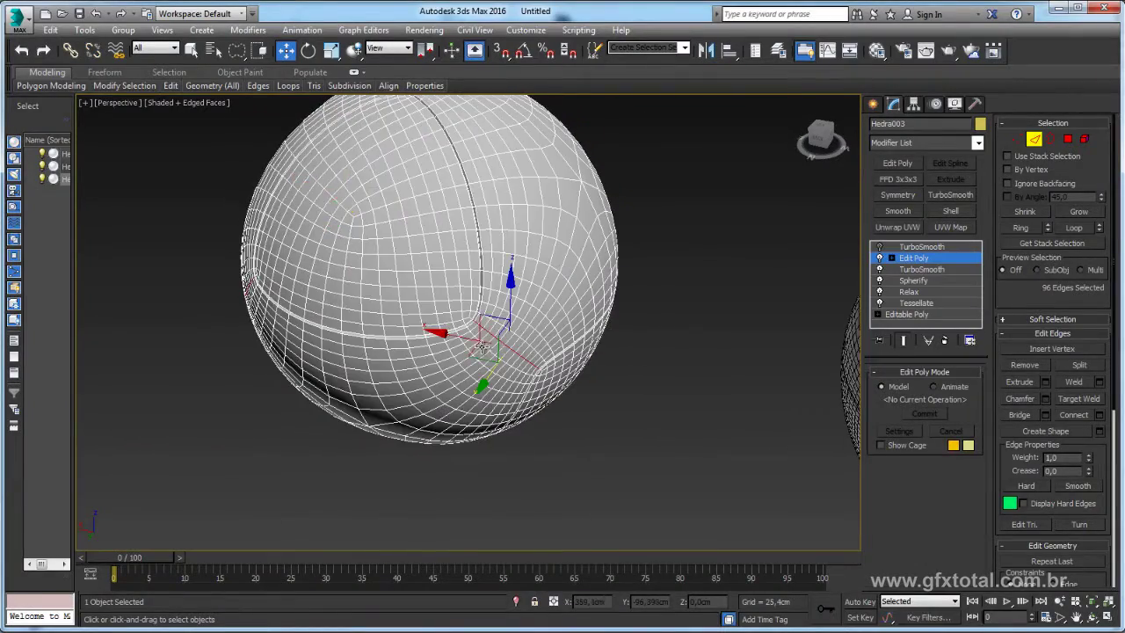
{"action": "scroll", "coordinate": [484, 348], "scroll_direction": "up", "scroll_amount": 3}
{"action": "scroll", "coordinate": [468, 300], "scroll_direction": "up", "scroll_amount": 4}
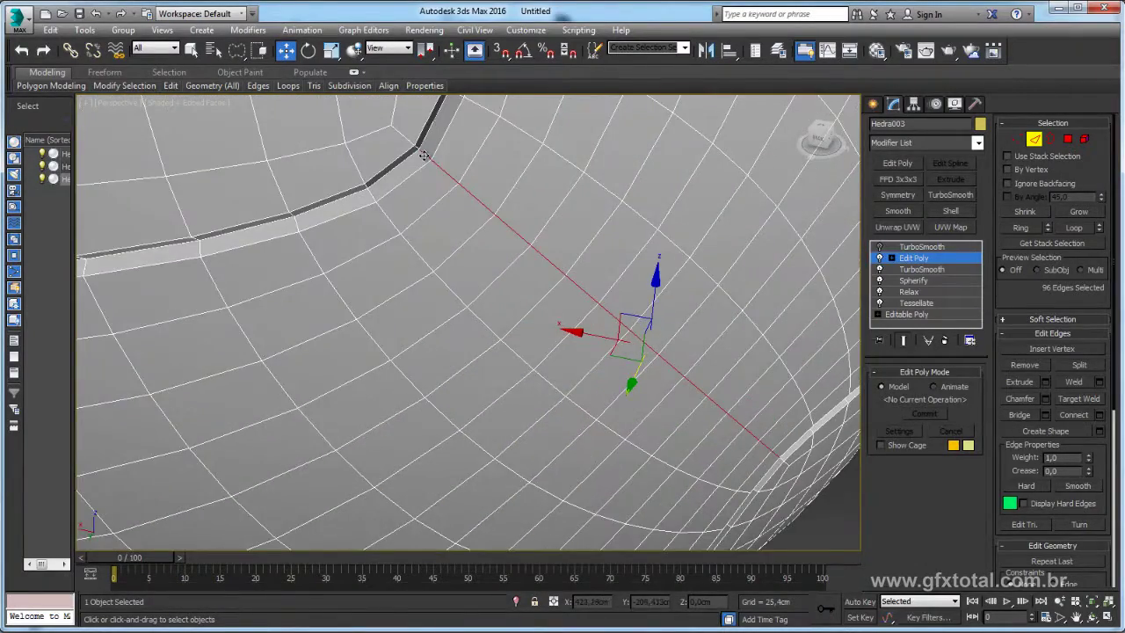
{"action": "scroll", "coordinate": [489, 235], "scroll_direction": "down", "scroll_amount": 3}
{"action": "scroll", "coordinate": [480, 243], "scroll_direction": "down", "scroll_amount": 3}
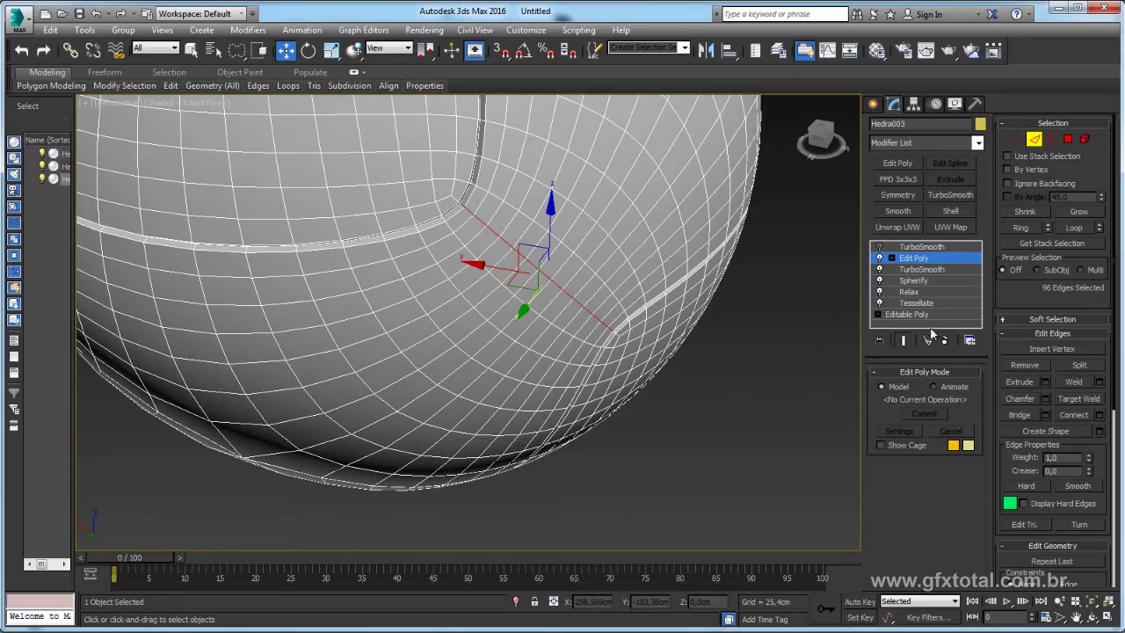
{"action": "left_click", "coordinate": [880, 247]}
{"action": "middle_click_drag", "start_coordinate": [844, 290], "coordinate": [854, 299], "text": "alt"}
{"action": "left_click", "coordinate": [892, 259]}
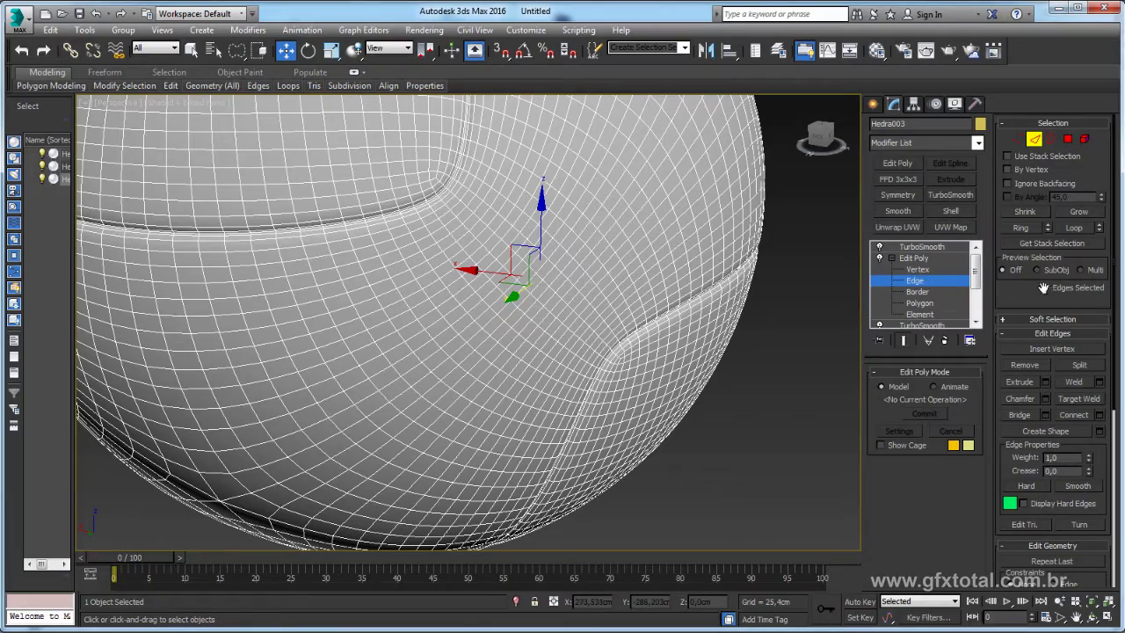
Extrude the 96 selected seam edges with -0.756 cm height and 0.378 cm width
{"action": "left_click", "coordinate": [1044, 388]}
{"action": "middle_click_drag", "start_coordinate": [552, 356], "coordinate": [524, 337], "text": "alt"}
{"action": "scroll", "coordinate": [524, 337], "scroll_direction": "up", "scroll_amount": 1}
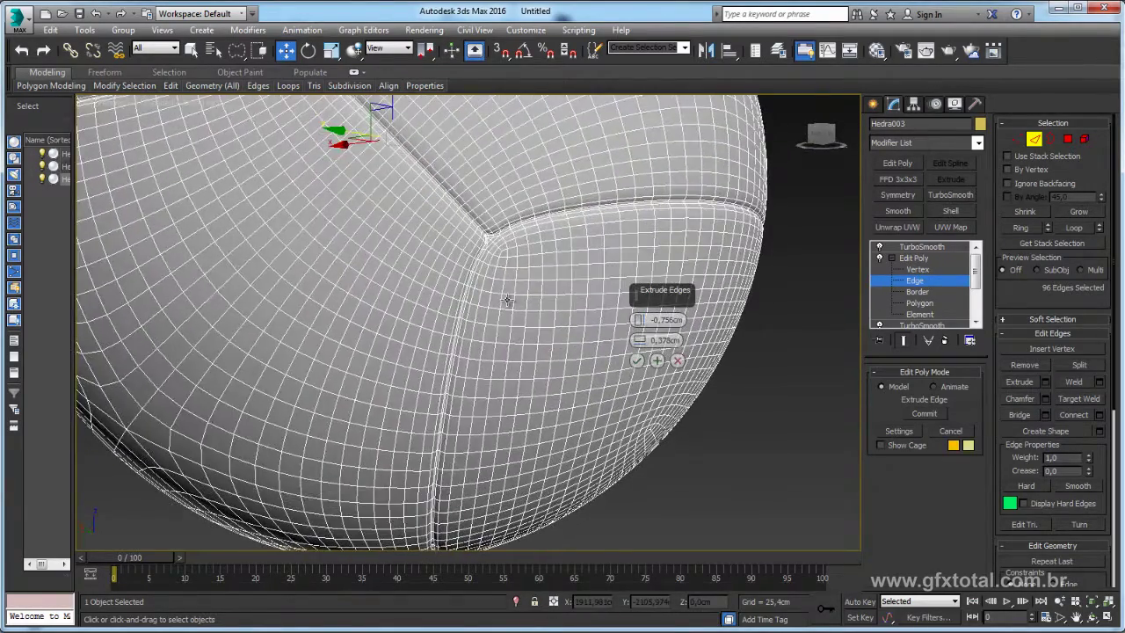
{"action": "scroll", "coordinate": [510, 299], "scroll_direction": "up", "scroll_amount": 2}
{"action": "scroll", "coordinate": [513, 281], "scroll_direction": "up", "scroll_amount": 2}
{"action": "scroll", "coordinate": [545, 334], "scroll_direction": "up", "scroll_amount": 2}
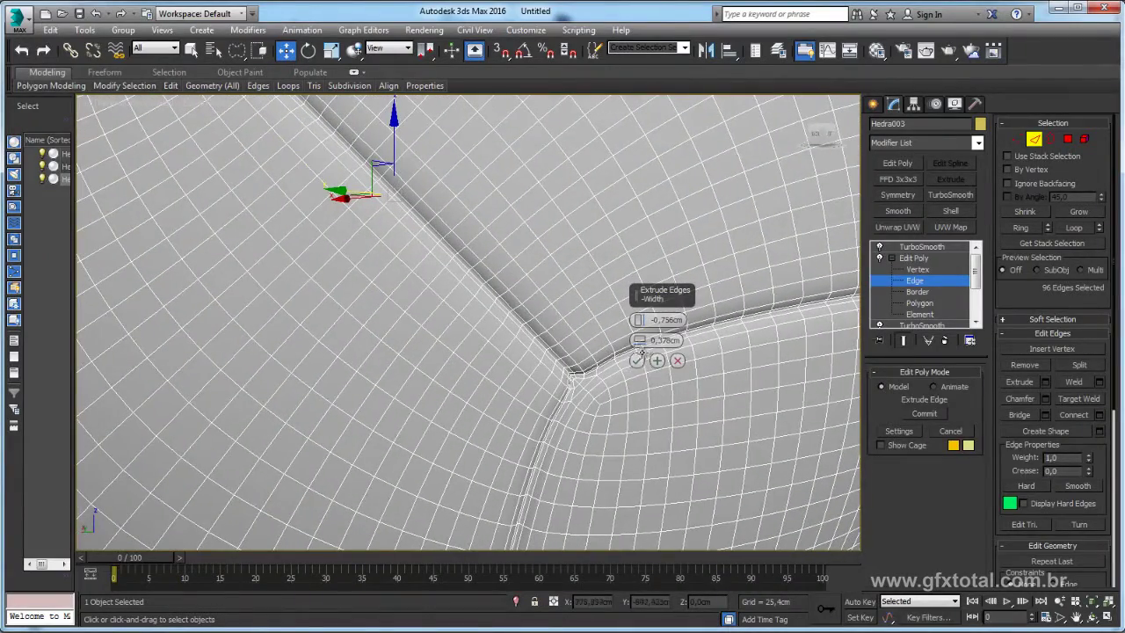
{"action": "left_click", "coordinate": [637, 361]}
{"action": "scroll", "coordinate": [669, 292], "scroll_direction": "down", "scroll_amount": 3}
{"action": "scroll", "coordinate": [671, 291], "scroll_direction": "down", "scroll_amount": 3}
{"action": "middle_click_drag", "start_coordinate": [671, 290], "coordinate": [633, 290], "text": "alt"}
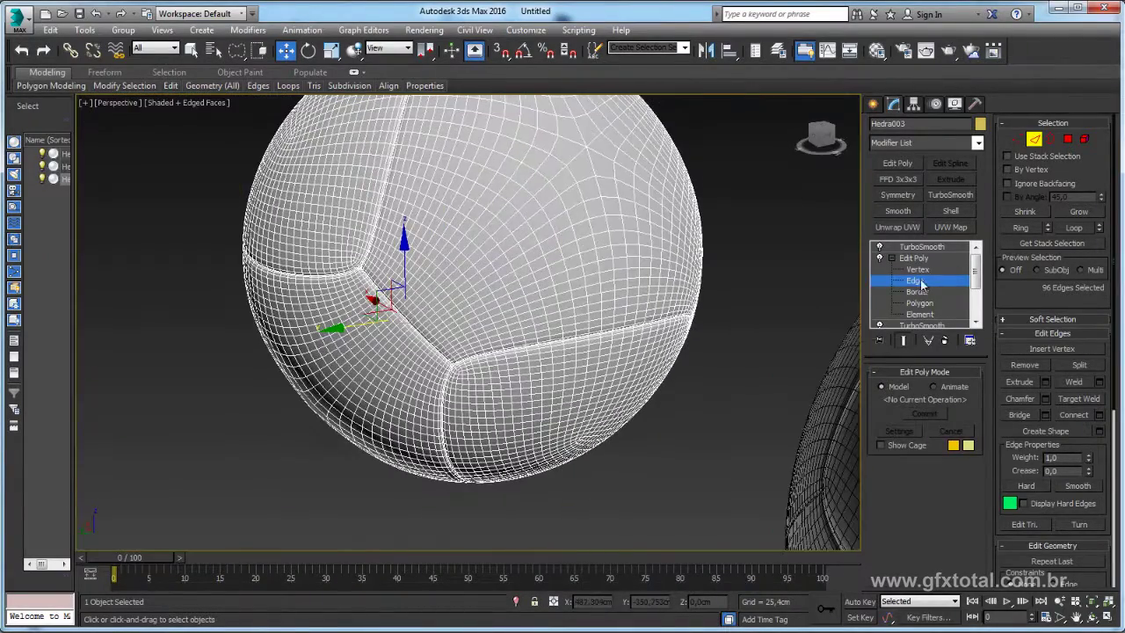
Exit Edge level and show the top TurboSmooth's parameters with the sphere recentred
{"action": "left_click", "coordinate": [914, 258]}
{"action": "left_click", "coordinate": [923, 246]}
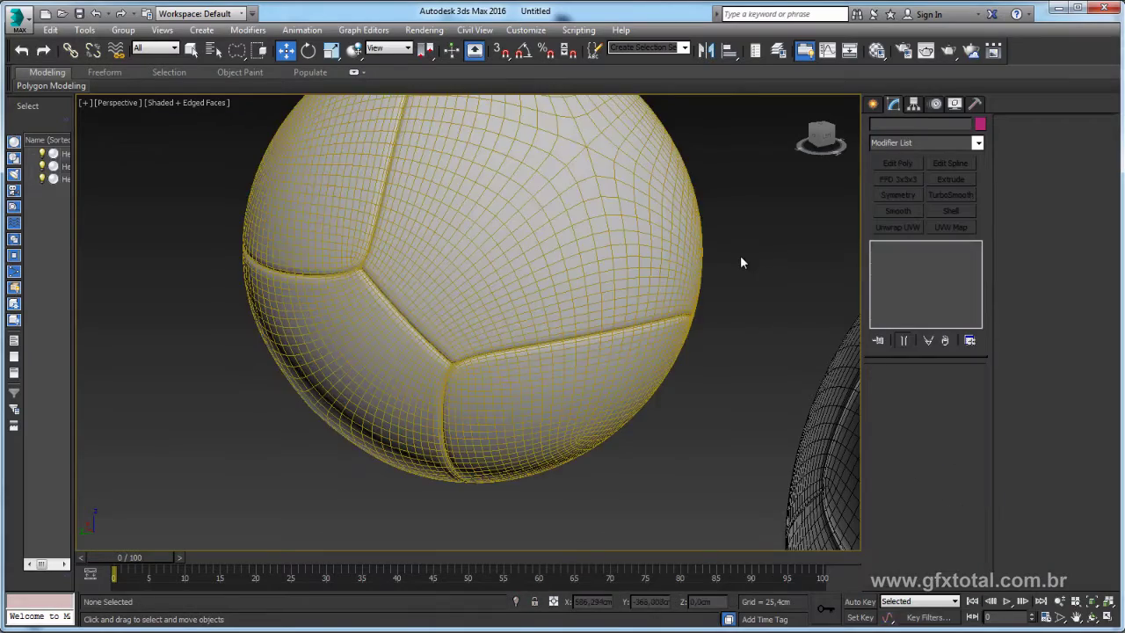
{"action": "scroll", "coordinate": [740, 255], "scroll_direction": "down", "scroll_amount": 3}
{"action": "middle_click_drag", "start_coordinate": [630, 265], "coordinate": [677, 274]}
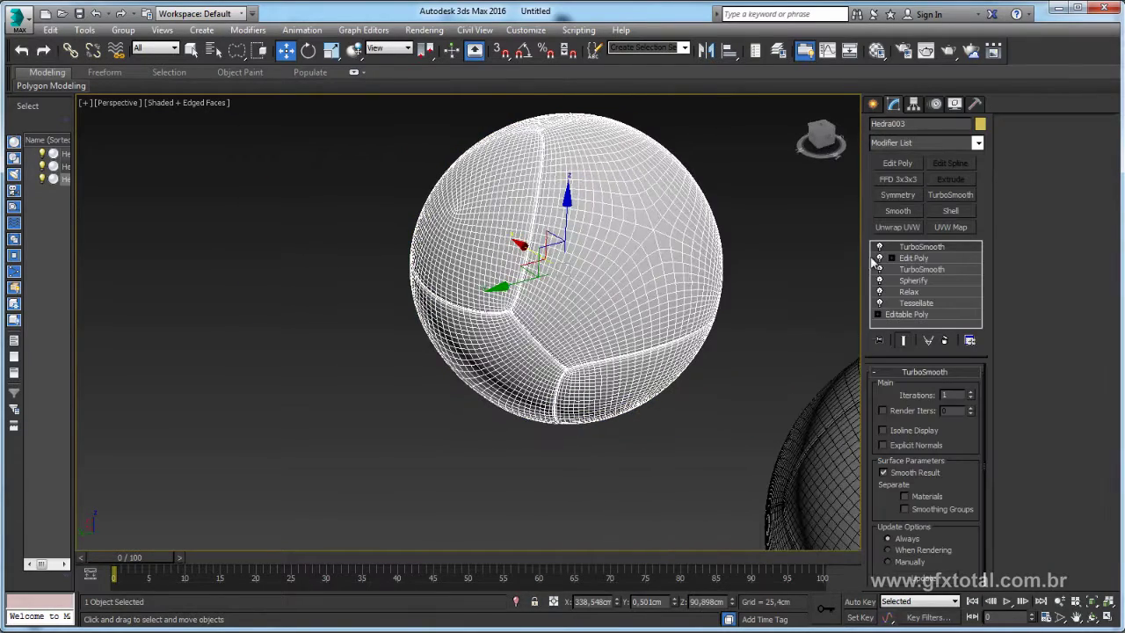
Toggle Edit Poly off and on to compare the ball with and without grooves
{"action": "left_click", "coordinate": [881, 258]}
{"action": "left_click", "coordinate": [881, 258]}
{"action": "left_click", "coordinate": [881, 259]}
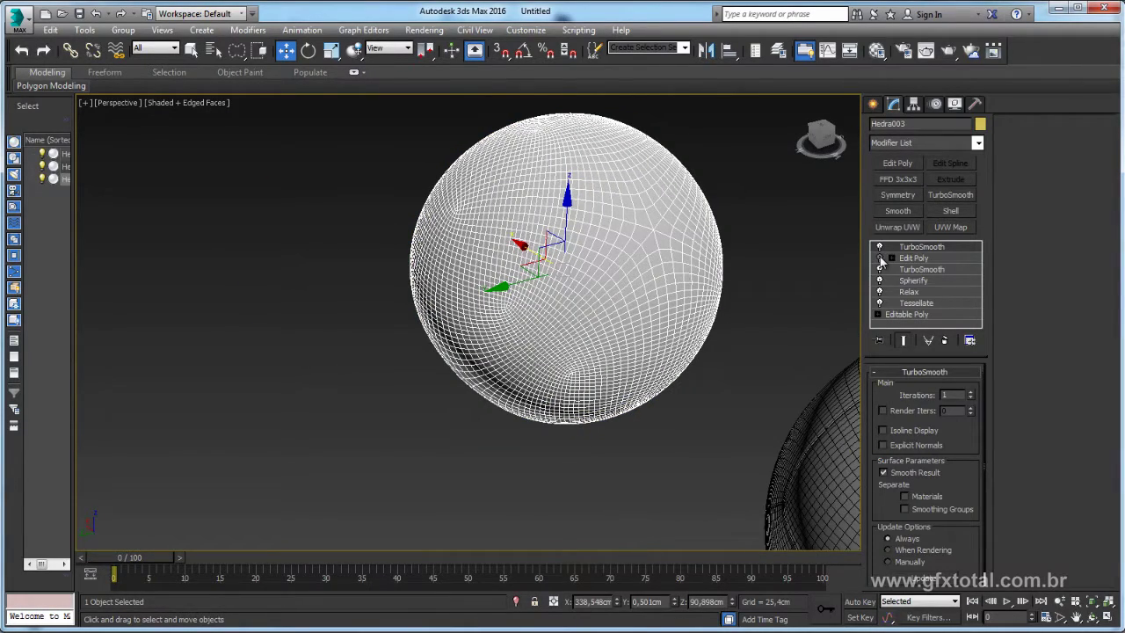
{"action": "left_click", "coordinate": [881, 259]}
{"action": "left_click", "coordinate": [920, 260]}
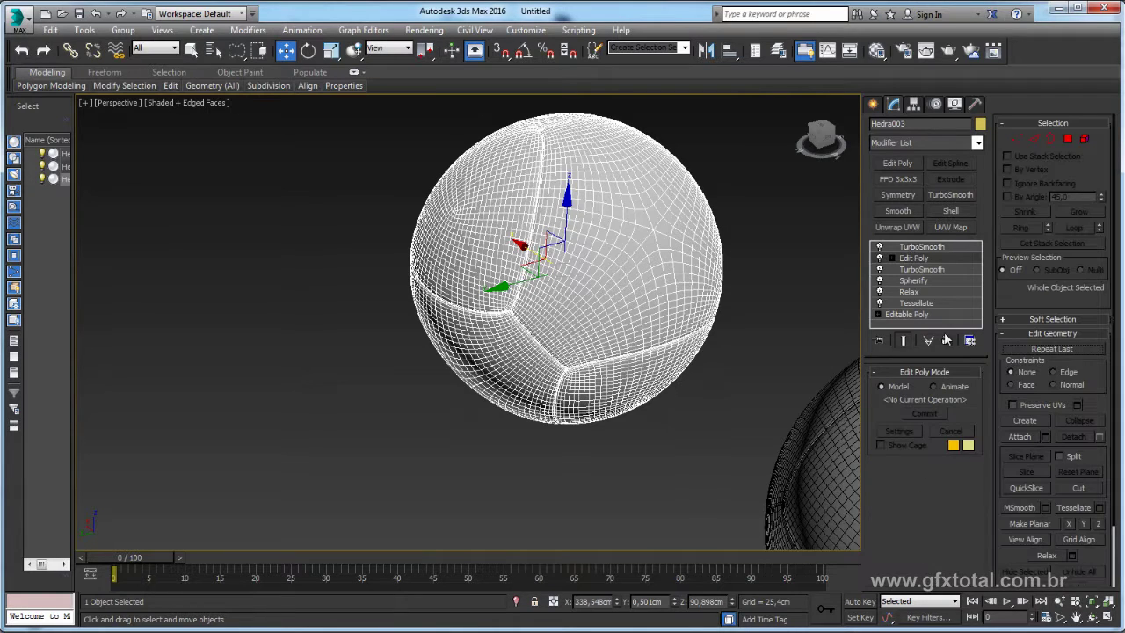
{"action": "left_click", "coordinate": [880, 258]}
{"action": "left_click", "coordinate": [880, 258]}
{"action": "left_click", "coordinate": [896, 247]}
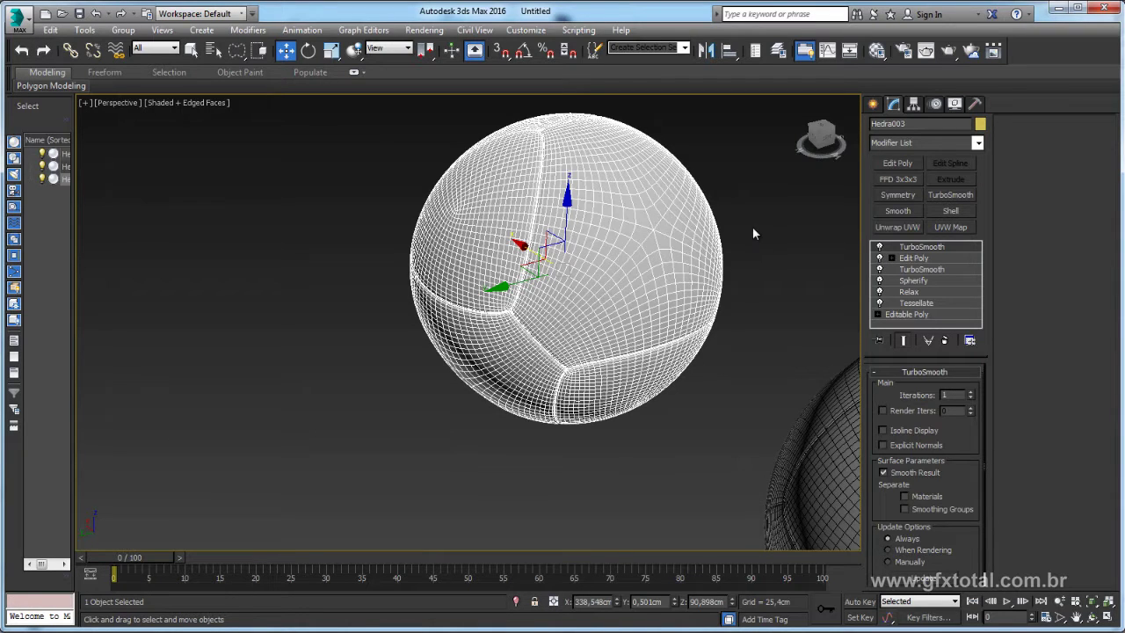
Inspect the grooves in smooth and wireframe shading, then make Edit Poly current with edges shown
{"action": "key", "text": "F4"}
{"action": "mouse_move", "coordinate": [757, 266]}
{"action": "middle_mouse_down", "text": "alt"}
{"action": "mouse_move", "coordinate": [696, 290]}
{"action": "mouse_move", "coordinate": [621, 299]}
{"action": "middle_mouse_up", "text": "alt"}
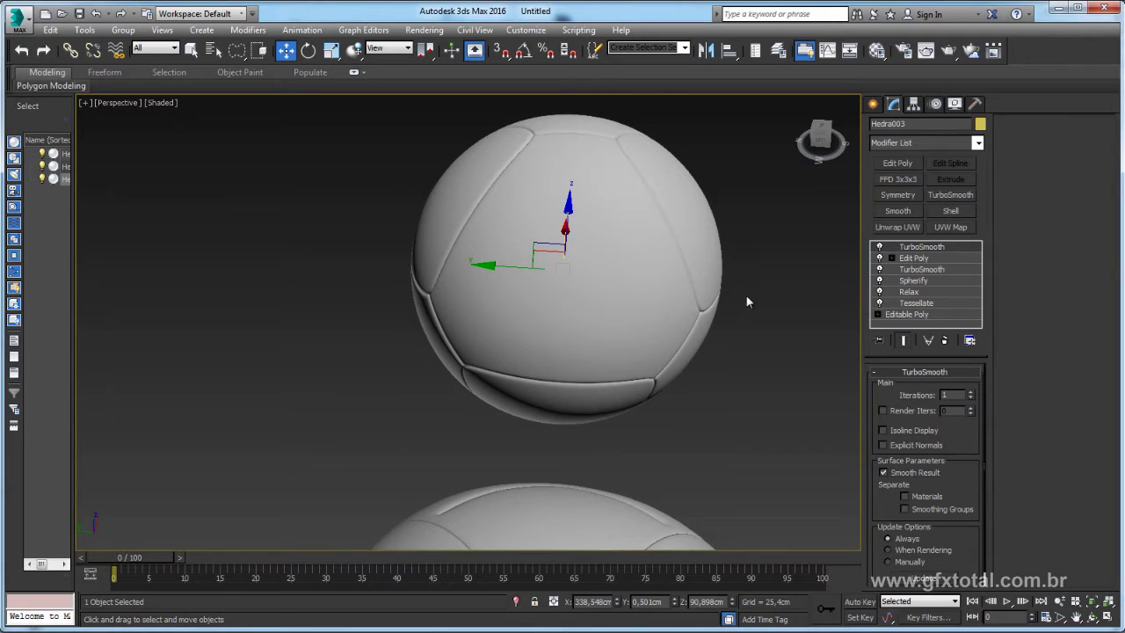
{"action": "mouse_move", "coordinate": [559, 270]}
{"action": "middle_mouse_down", "text": "alt"}
{"action": "mouse_move", "coordinate": [536, 234]}
{"action": "mouse_move", "coordinate": [596, 372]}
{"action": "mouse_move", "coordinate": [585, 390]}
{"action": "middle_mouse_up", "text": "alt"}
{"action": "scroll", "coordinate": [590, 393], "scroll_direction": "up", "scroll_amount": 2}
{"action": "scroll", "coordinate": [590, 377], "scroll_direction": "up", "scroll_amount": 2}
{"action": "key", "text": "F3"}
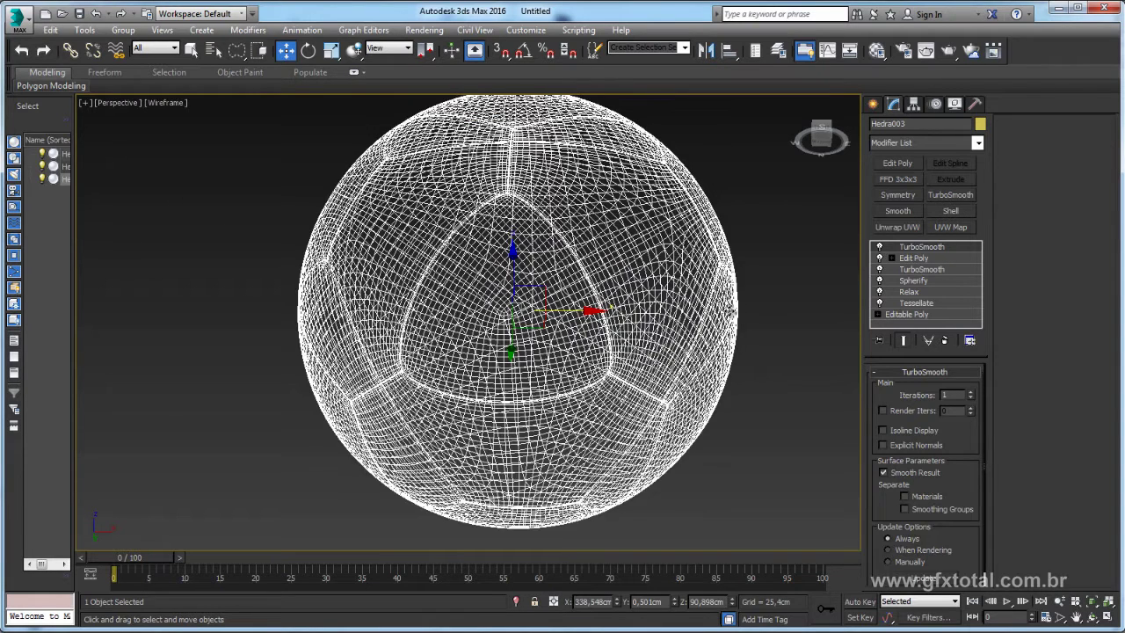
{"action": "key", "text": "F3"}
{"action": "left_click", "coordinate": [908, 258]}
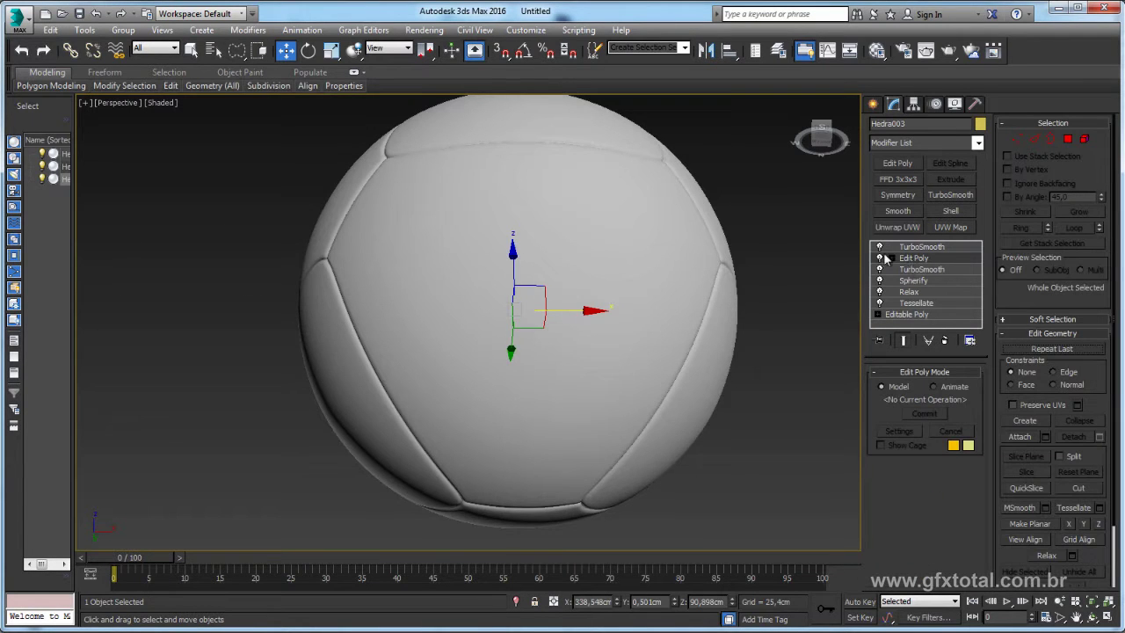
{"action": "key", "text": "F4"}
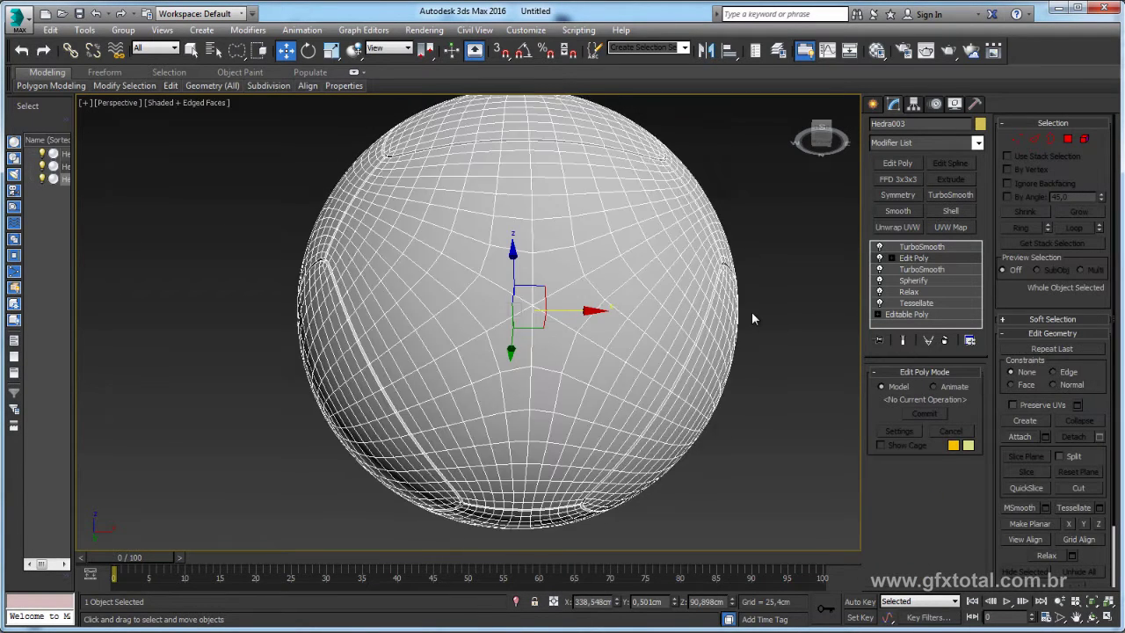
Return to the seam edges and add another edge loop across the sphere
{"action": "left_click", "coordinate": [1035, 139]}
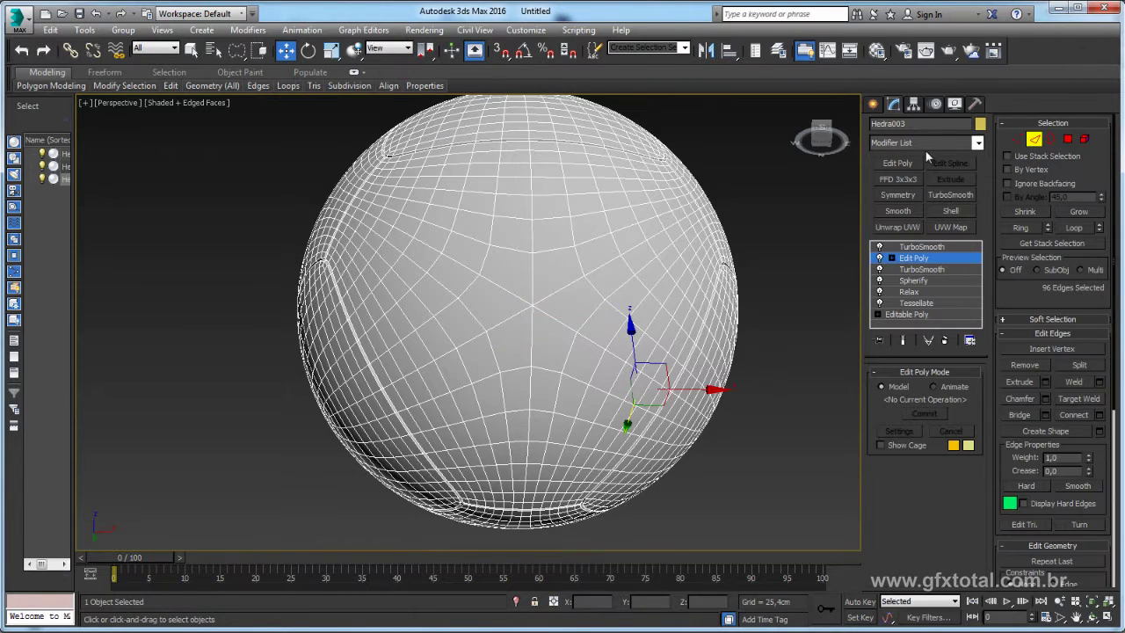
{"action": "middle_click_drag", "start_coordinate": [540, 188], "coordinate": [542, 267], "text": "alt"}
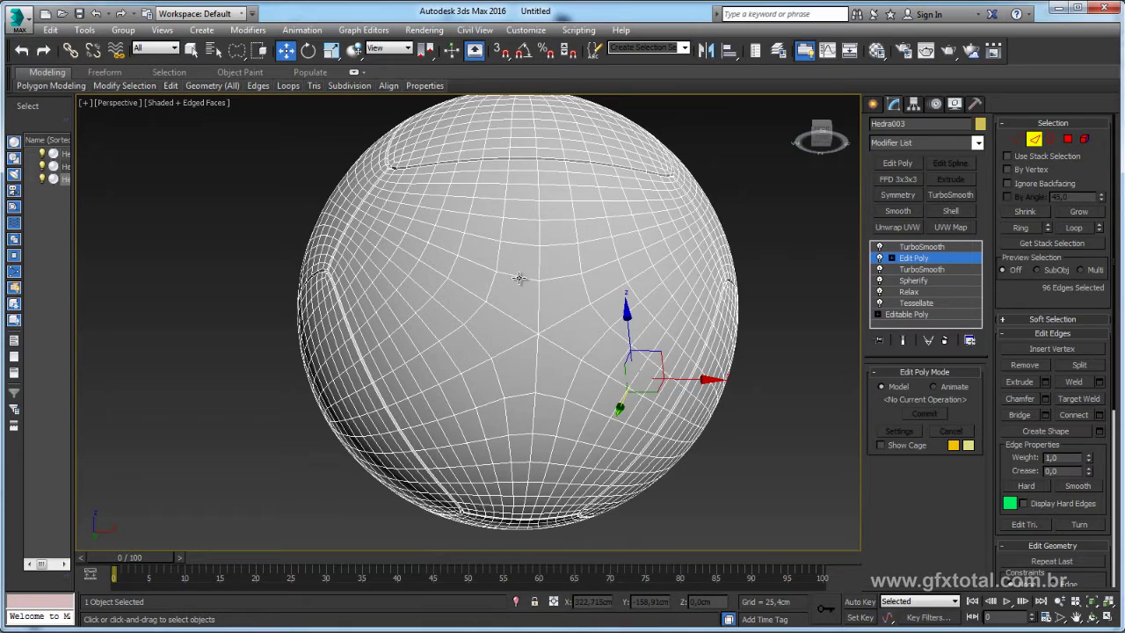
{"action": "middle_click_drag", "start_coordinate": [509, 174], "coordinate": [509, 201], "text": "alt"}
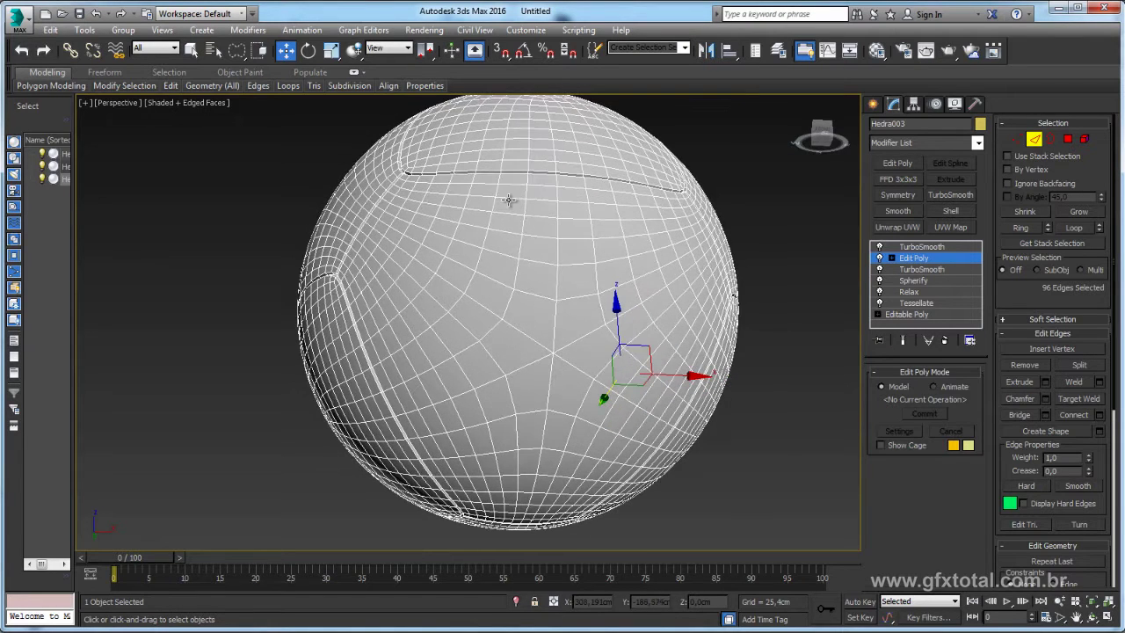
{"action": "double_click", "coordinate": [489, 219]}
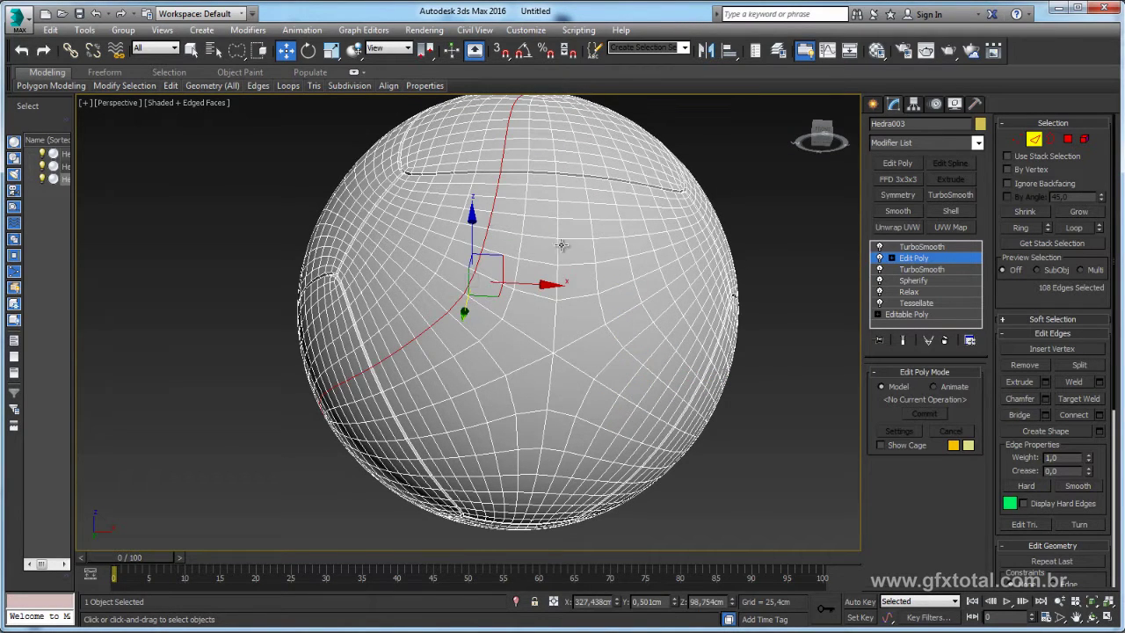
{"action": "middle_click_drag", "start_coordinate": [561, 245], "coordinate": [550, 234], "text": "alt"}
{"action": "mouse_move", "coordinate": [521, 182]}
{"action": "middle_mouse_down", "text": "alt"}
{"action": "mouse_move", "coordinate": [515, 284]}
{"action": "mouse_move", "coordinate": [526, 182]}
{"action": "mouse_move", "coordinate": [547, 156]}
{"action": "mouse_move", "coordinate": [585, 158]}
{"action": "mouse_move", "coordinate": [559, 165]}
{"action": "mouse_move", "coordinate": [519, 220]}
{"action": "middle_mouse_up", "text": "alt"}
{"action": "scroll", "coordinate": [515, 176], "scroll_direction": "up", "scroll_amount": 4}
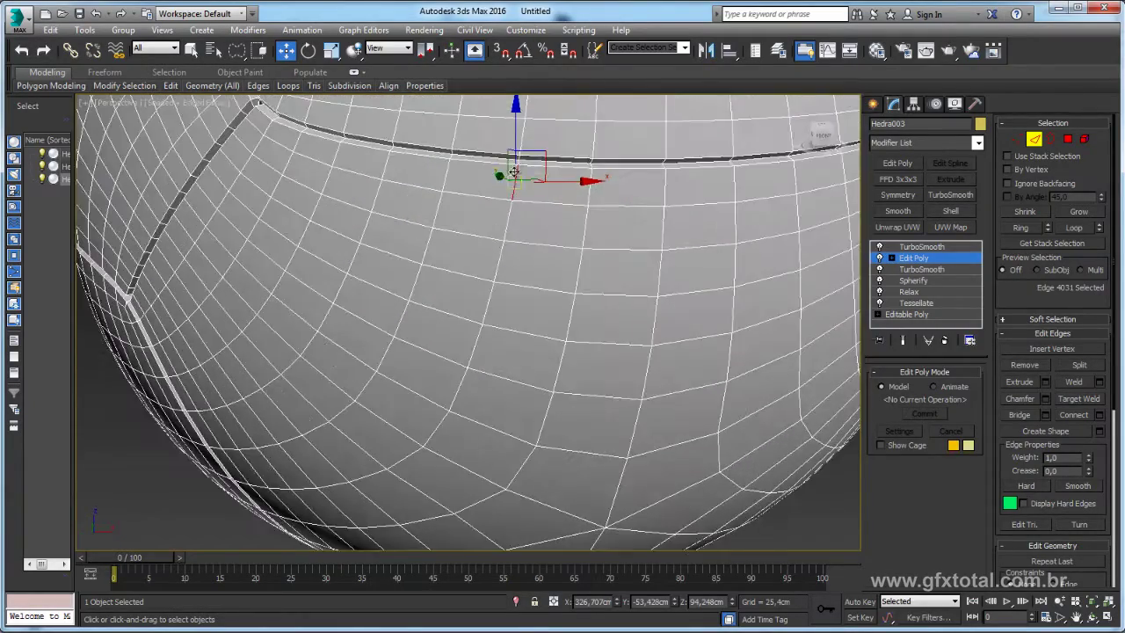
{"action": "scroll", "coordinate": [514, 176], "scroll_direction": "down", "scroll_amount": 2}
{"action": "scroll", "coordinate": [514, 176], "scroll_direction": "up", "scroll_amount": 3}
{"action": "scroll", "coordinate": [515, 174], "scroll_direction": "up", "scroll_amount": 1}
Select an edge on the existing seam ring and the first edge of the next seam
{"action": "left_click", "coordinate": [522, 157]}
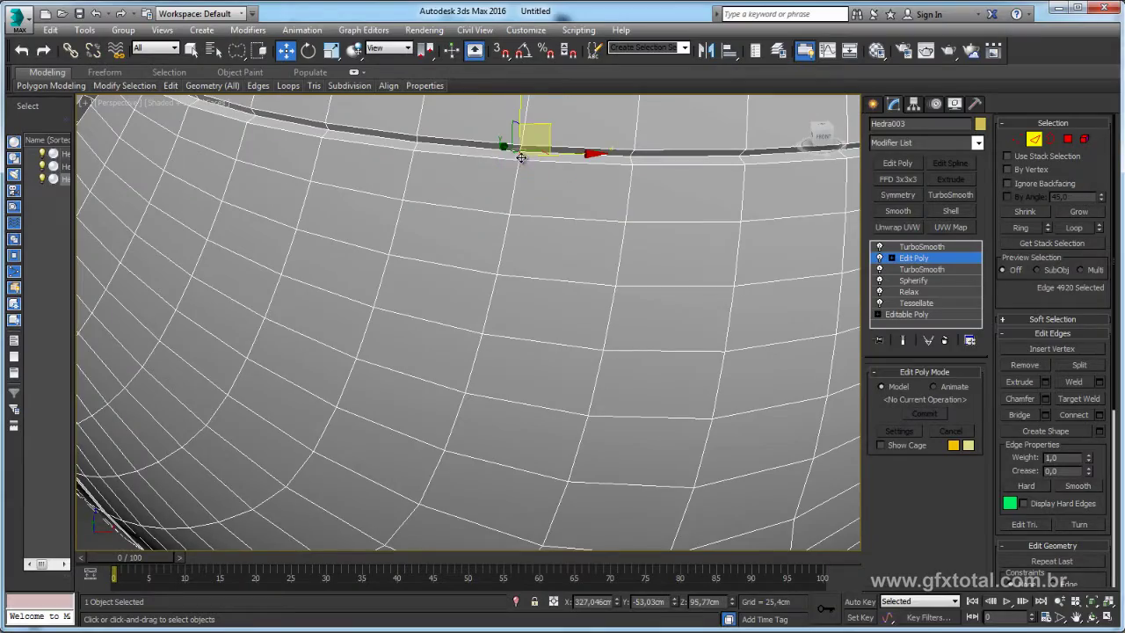
{"action": "scroll", "coordinate": [518, 194], "scroll_direction": "down", "scroll_amount": 2}
{"action": "scroll", "coordinate": [515, 233], "scroll_direction": "down", "scroll_amount": 4}
{"action": "mouse_move", "coordinate": [516, 234]}
{"action": "middle_mouse_down", "text": "alt"}
{"action": "mouse_move", "coordinate": [502, 325]}
{"action": "mouse_move", "coordinate": [343, 271]}
{"action": "mouse_move", "coordinate": [467, 319]}
{"action": "mouse_move", "coordinate": [445, 319]}
{"action": "mouse_move", "coordinate": [371, 382]}
{"action": "mouse_move", "coordinate": [396, 334]}
{"action": "middle_mouse_up", "text": "alt"}
{"action": "scroll", "coordinate": [343, 272], "scroll_direction": "up", "scroll_amount": 3}
{"action": "left_click", "coordinate": [393, 290]}
{"action": "scroll", "coordinate": [371, 383], "scroll_direction": "down", "scroll_amount": 4}
{"action": "scroll", "coordinate": [371, 382], "scroll_direction": "up", "scroll_amount": 3}
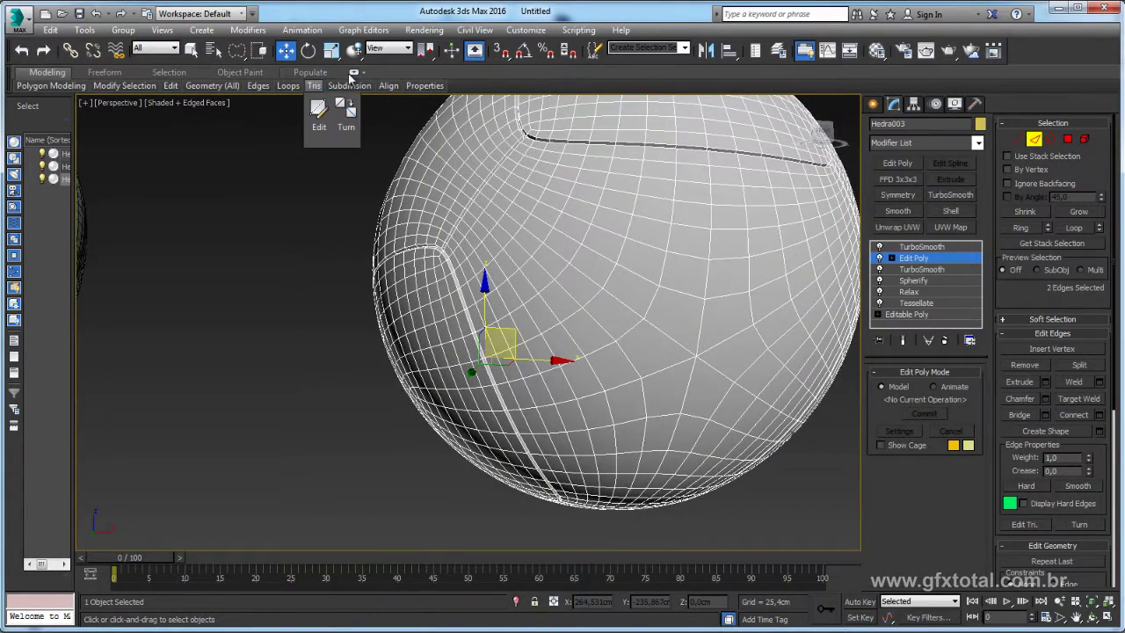
Expand the ribbon to full panels and open the Modify Selection slide-out
{"action": "left_click", "coordinate": [353, 74]}
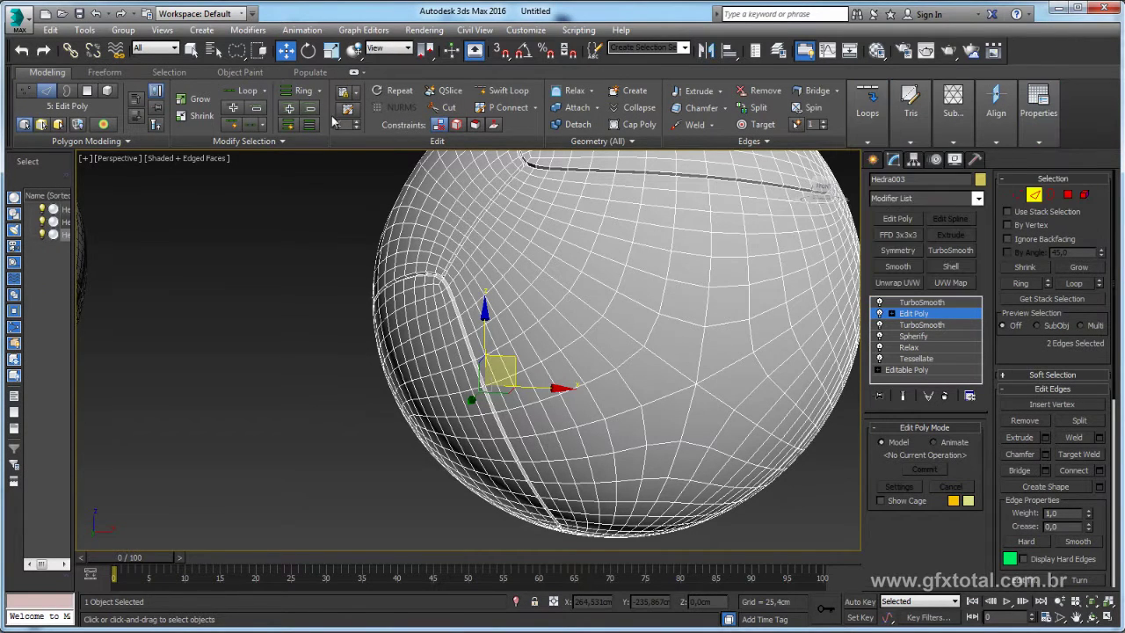
{"action": "middle_click_drag", "start_coordinate": [603, 224], "coordinate": [600, 249], "text": "alt"}
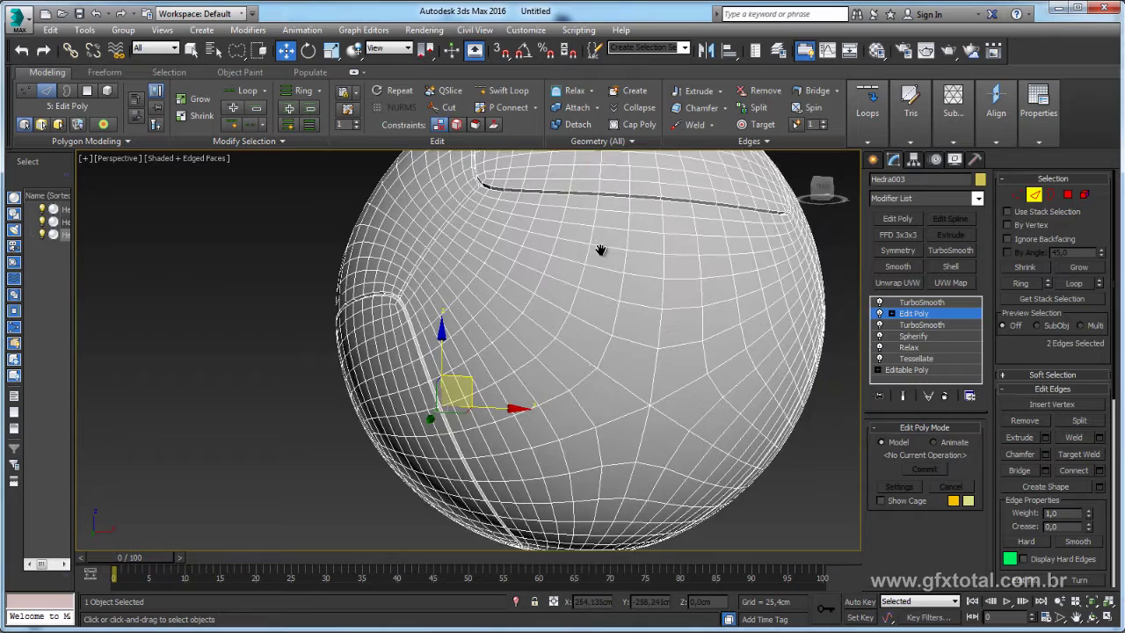
{"action": "left_click", "coordinate": [260, 146]}
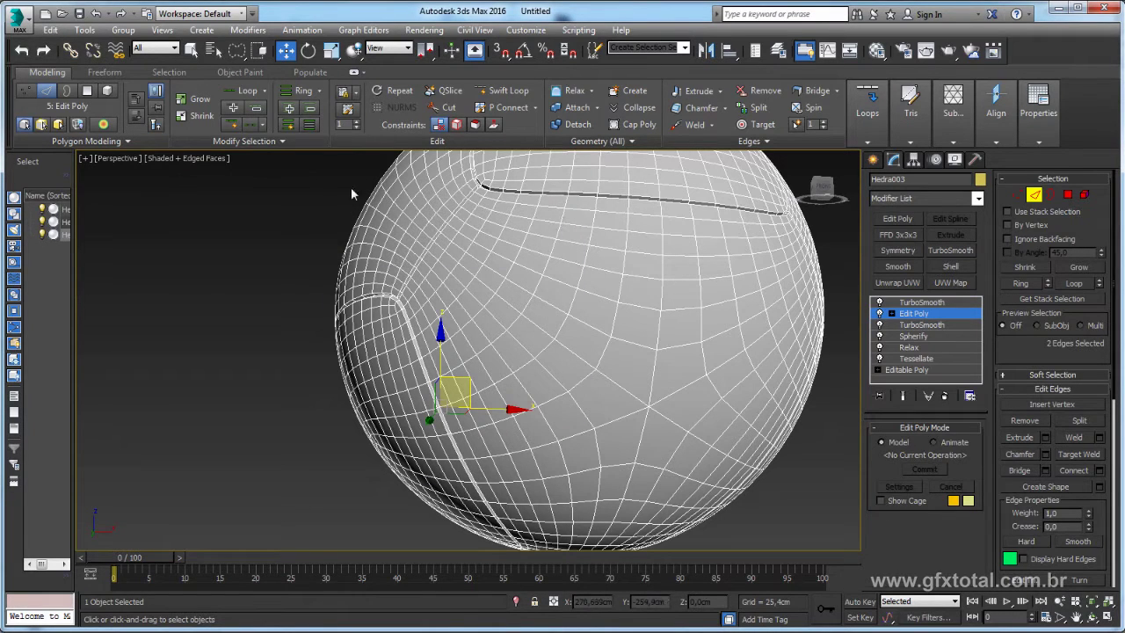
{"action": "left_click", "coordinate": [260, 141]}
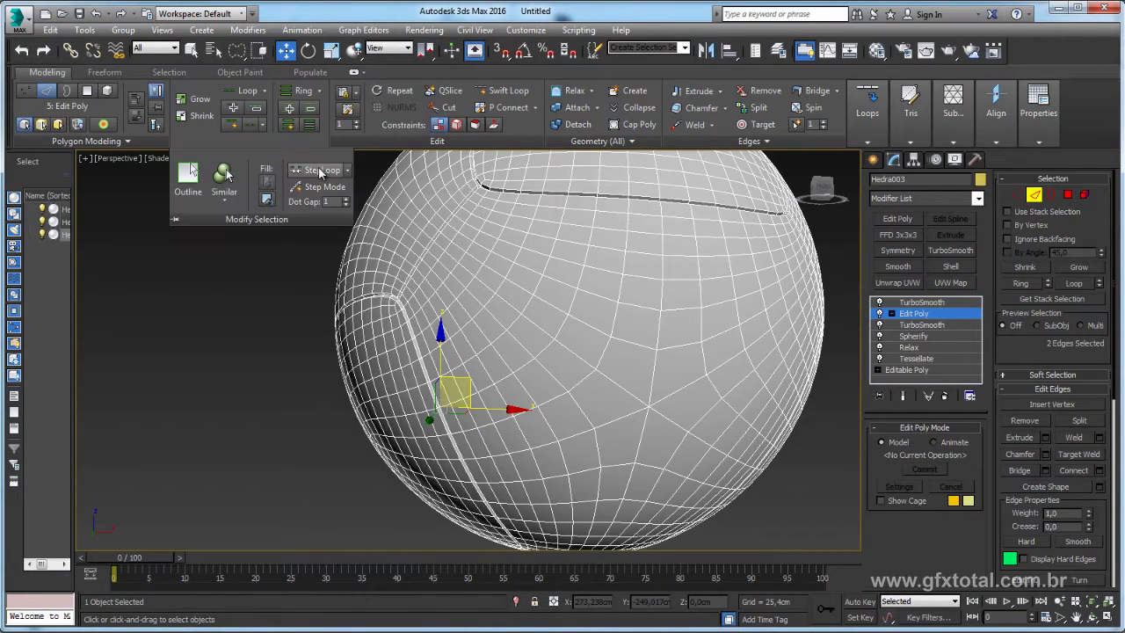
Extend the selection along the seam with StepLoop, then pick another seam edge
{"action": "left_click", "coordinate": [321, 171]}
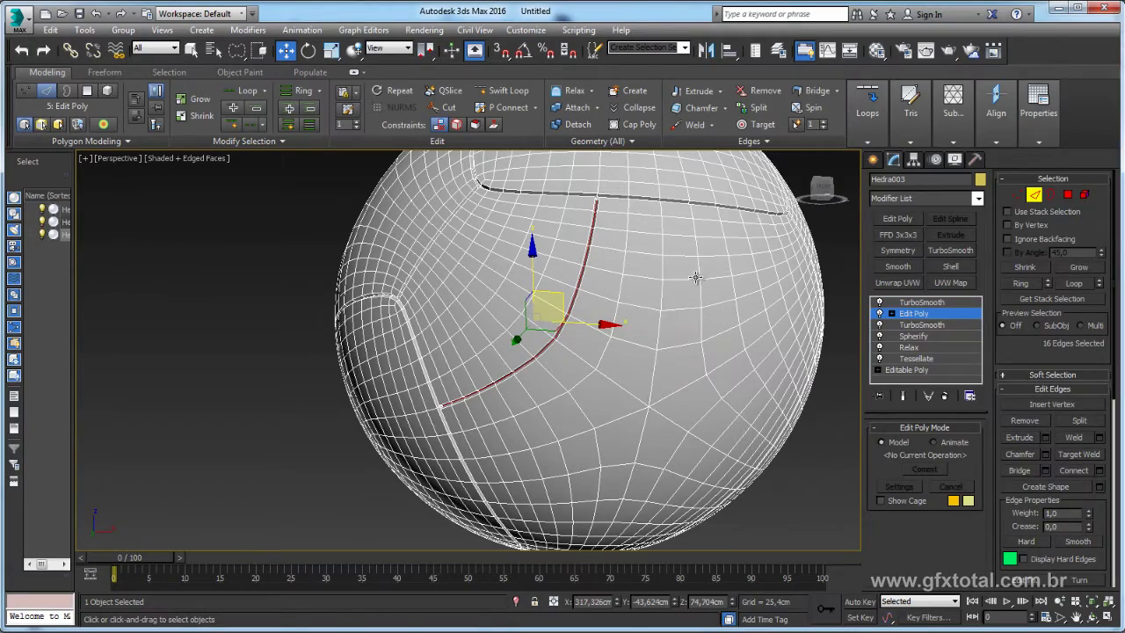
{"action": "middle_click_drag", "start_coordinate": [696, 278], "coordinate": [669, 289], "text": "alt"}
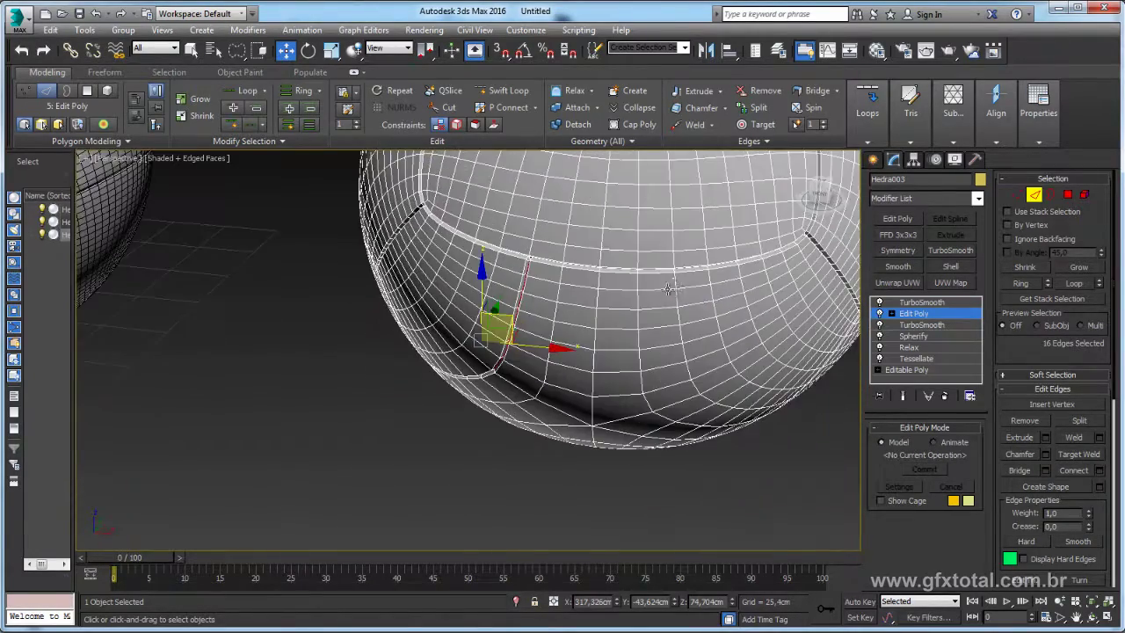
{"action": "scroll", "coordinate": [669, 289], "scroll_direction": "up", "scroll_amount": 3}
{"action": "scroll", "coordinate": [678, 252], "scroll_direction": "up", "scroll_amount": 3}
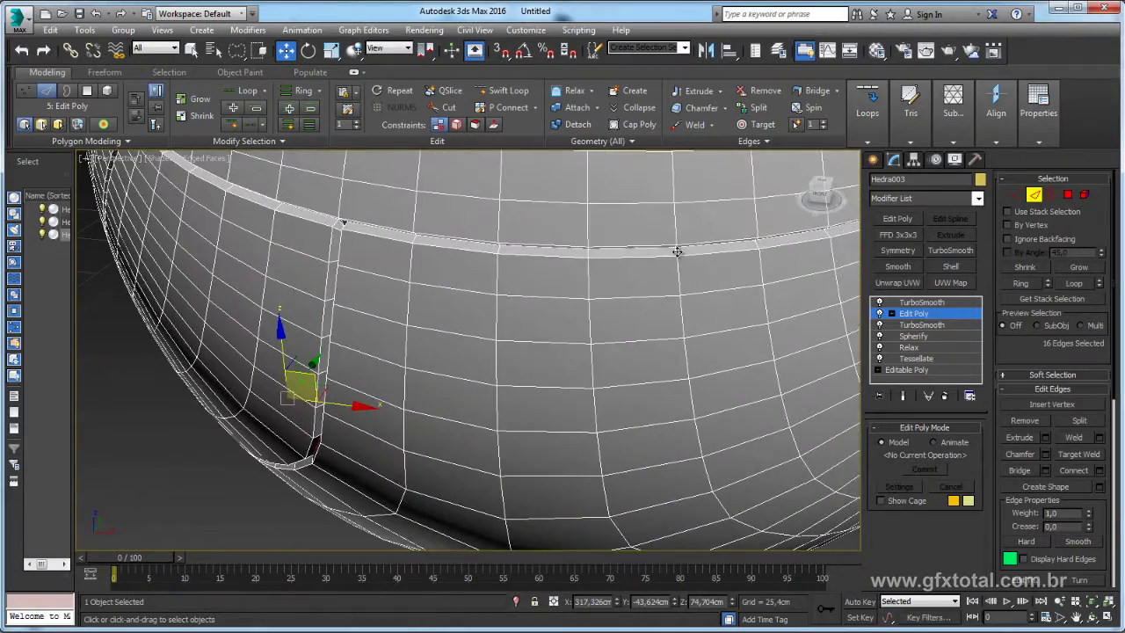
{"action": "left_click", "coordinate": [678, 252]}
{"action": "scroll", "coordinate": [678, 252], "scroll_direction": "down", "scroll_amount": 3}
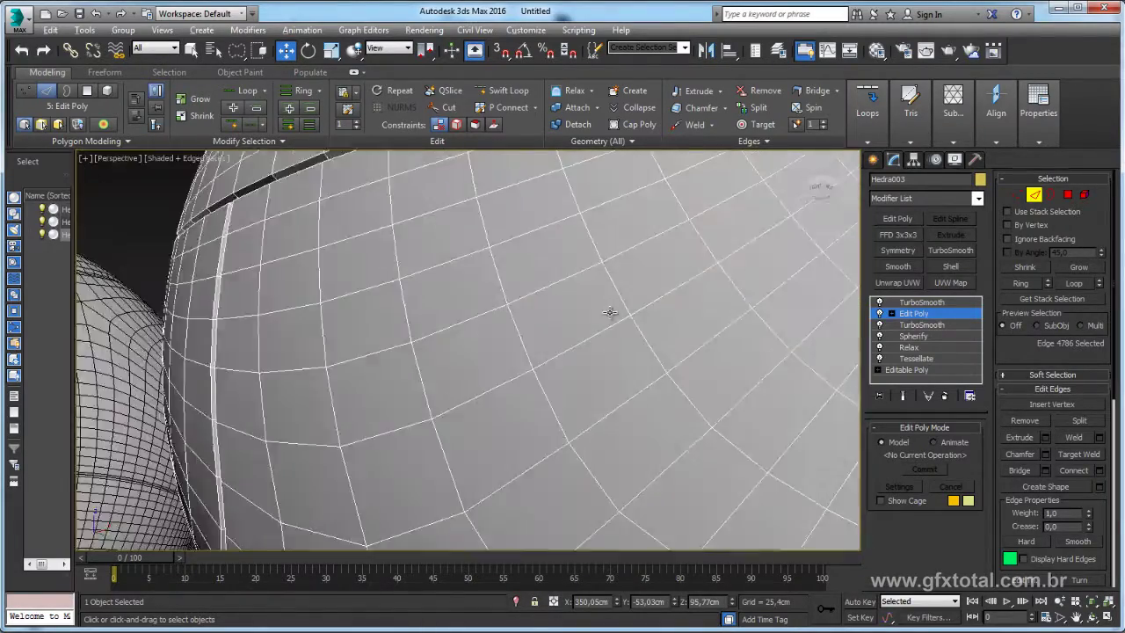
{"action": "mouse_move", "coordinate": [673, 325]}
{"action": "middle_mouse_down"}
{"action": "mouse_move", "coordinate": [694, 430]}
{"action": "mouse_move", "coordinate": [739, 369]}
{"action": "middle_mouse_up"}
{"action": "scroll", "coordinate": [744, 359], "scroll_direction": "up", "scroll_amount": 3}
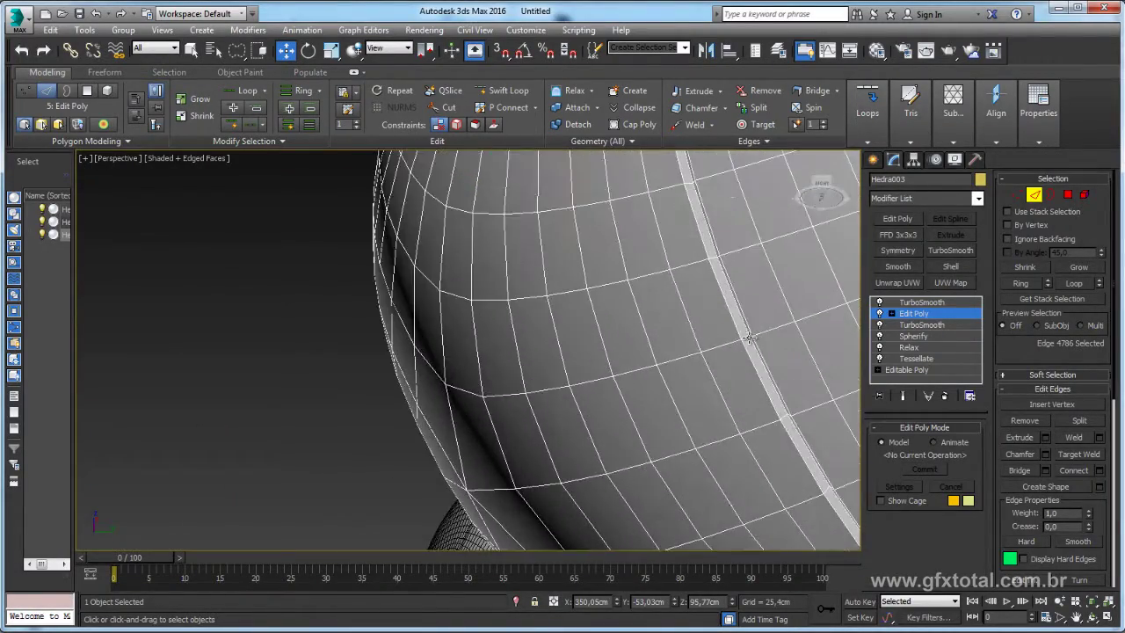
{"action": "scroll", "coordinate": [745, 338], "scroll_direction": "down", "scroll_amount": 3}
{"action": "mouse_move", "coordinate": [683, 357]}
{"action": "middle_mouse_down", "text": "alt"}
{"action": "mouse_move", "coordinate": [372, 231]}
{"action": "mouse_move", "coordinate": [248, 140]}
{"action": "middle_mouse_up", "text": "alt"}
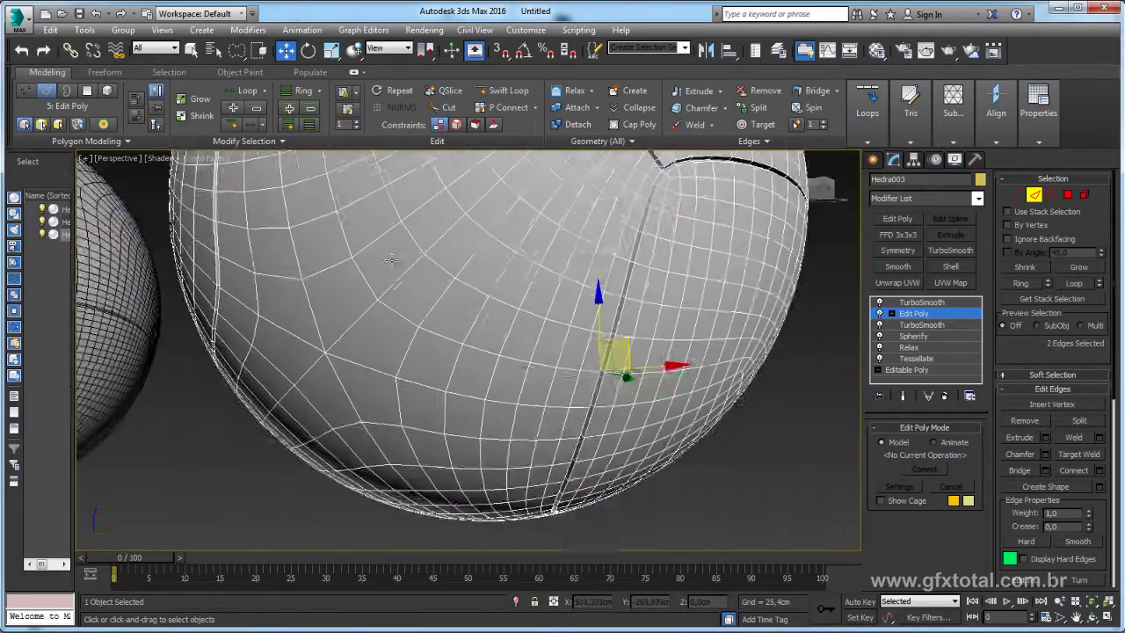
{"action": "left_click", "coordinate": [249, 141]}
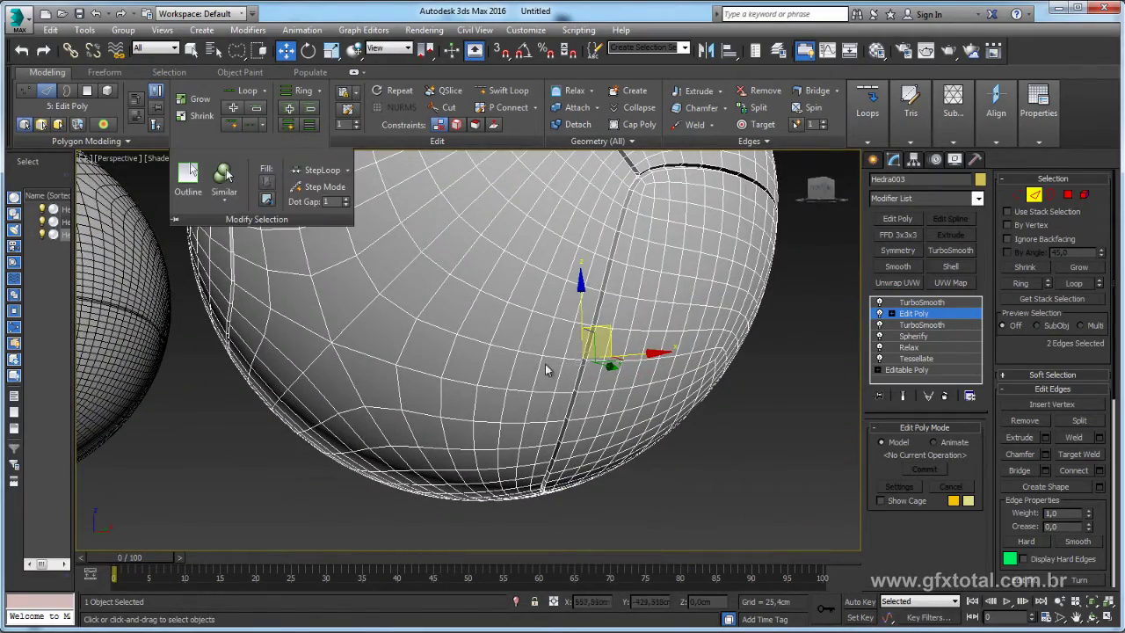
Reframe the seam and reapply the Modify Selection options to complete the 16-edge seam selection
{"action": "mouse_move", "coordinate": [545, 369]}
{"action": "middle_mouse_down", "text": "alt"}
{"action": "mouse_move", "coordinate": [465, 276]}
{"action": "mouse_move", "coordinate": [464, 307]}
{"action": "mouse_move", "coordinate": [428, 229]}
{"action": "mouse_move", "coordinate": [575, 287]}
{"action": "mouse_move", "coordinate": [575, 269]}
{"action": "mouse_move", "coordinate": [572, 328]}
{"action": "mouse_move", "coordinate": [638, 377]}
{"action": "mouse_move", "coordinate": [657, 468]}
{"action": "mouse_move", "coordinate": [664, 430]}
{"action": "mouse_move", "coordinate": [606, 385]}
{"action": "middle_mouse_up", "text": "alt"}
{"action": "scroll", "coordinate": [465, 276], "scroll_direction": "up", "scroll_amount": 3}
{"action": "scroll", "coordinate": [575, 281], "scroll_direction": "down", "scroll_amount": 3}
{"action": "scroll", "coordinate": [659, 444], "scroll_direction": "up", "scroll_amount": 2}
{"action": "scroll", "coordinate": [664, 430], "scroll_direction": "up", "scroll_amount": 2}
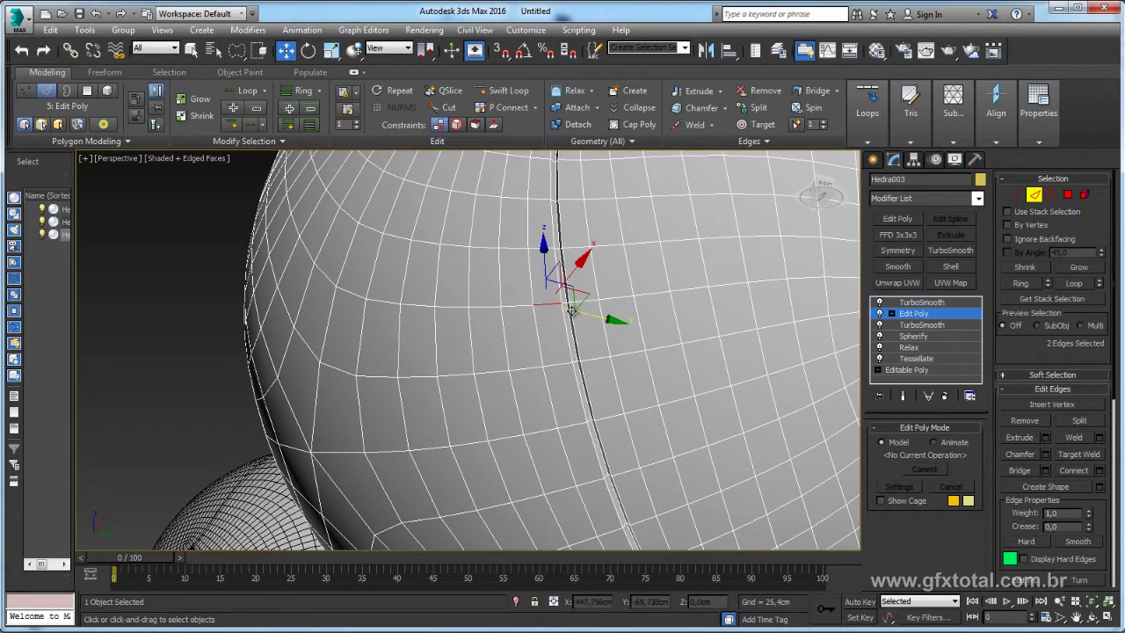
{"action": "scroll", "coordinate": [563, 304], "scroll_direction": "up", "scroll_amount": 2}
{"action": "scroll", "coordinate": [566, 300], "scroll_direction": "up", "scroll_amount": 2}
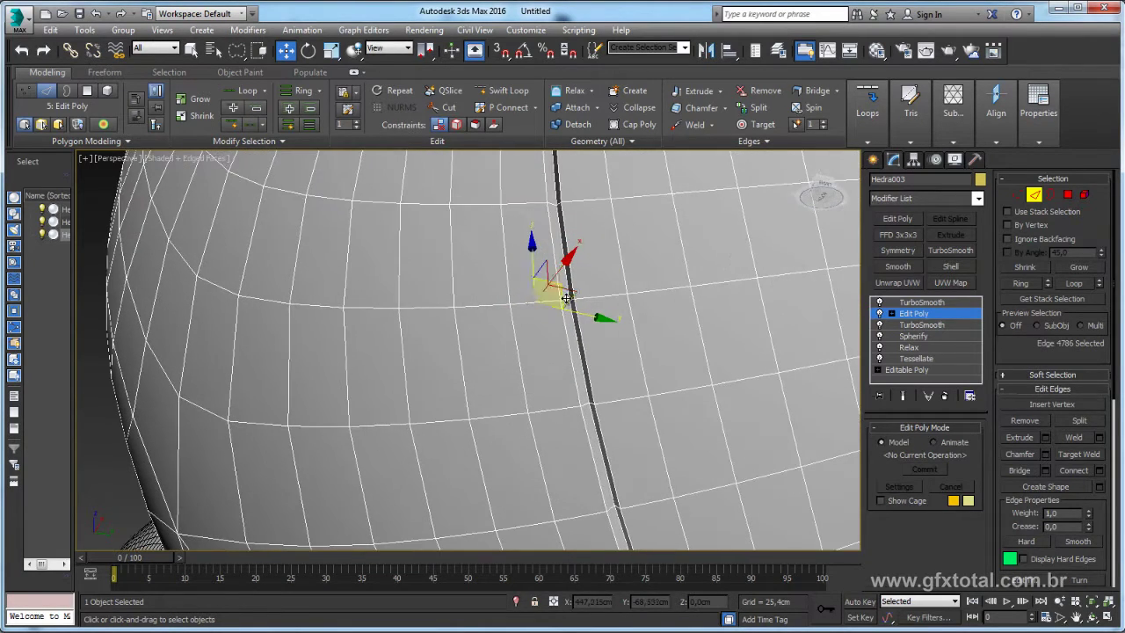
{"action": "scroll", "coordinate": [620, 293], "scroll_direction": "down", "scroll_amount": 3}
{"action": "middle_click_drag", "start_coordinate": [620, 293], "coordinate": [420, 186], "text": "alt"}
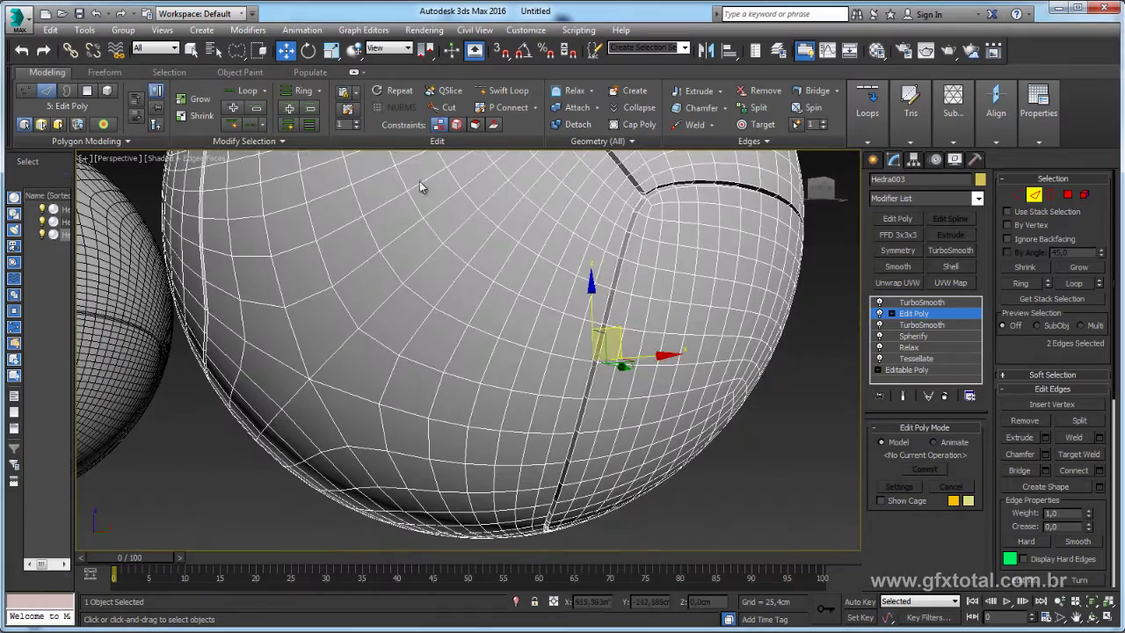
{"action": "left_click", "coordinate": [261, 142]}
{"action": "mouse_move", "coordinate": [563, 300]}
{"action": "middle_mouse_down", "text": "alt"}
{"action": "mouse_move", "coordinate": [615, 363]}
{"action": "mouse_move", "coordinate": [668, 378]}
{"action": "middle_mouse_up", "text": "alt"}
Extrude the 16-edge seam into a groove -0.756 cm deep and 0.378 cm wide
{"action": "left_click", "coordinate": [1045, 438]}
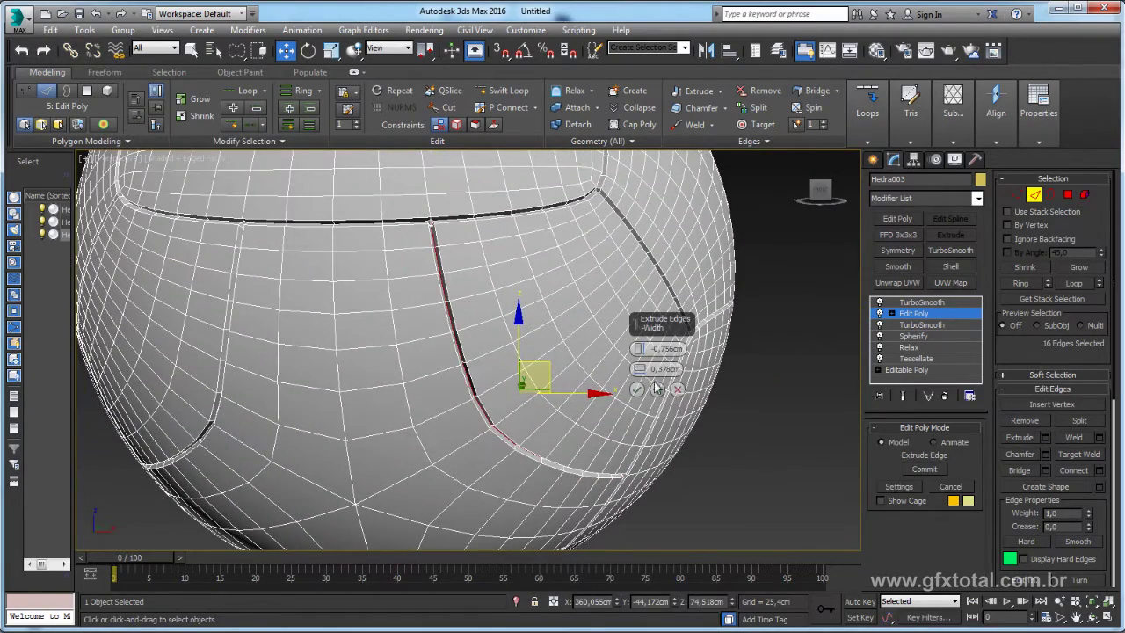
{"action": "left_click", "coordinate": [637, 390]}
{"action": "mouse_move", "coordinate": [637, 390]}
{"action": "middle_mouse_down", "text": "alt"}
{"action": "mouse_move", "coordinate": [530, 249]}
{"action": "mouse_move", "coordinate": [571, 369]}
{"action": "mouse_move", "coordinate": [557, 381]}
{"action": "mouse_move", "coordinate": [565, 424]}
{"action": "mouse_move", "coordinate": [509, 435]}
{"action": "mouse_move", "coordinate": [731, 308]}
{"action": "mouse_move", "coordinate": [752, 274]}
{"action": "mouse_move", "coordinate": [747, 258]}
{"action": "middle_mouse_up", "text": "alt"}
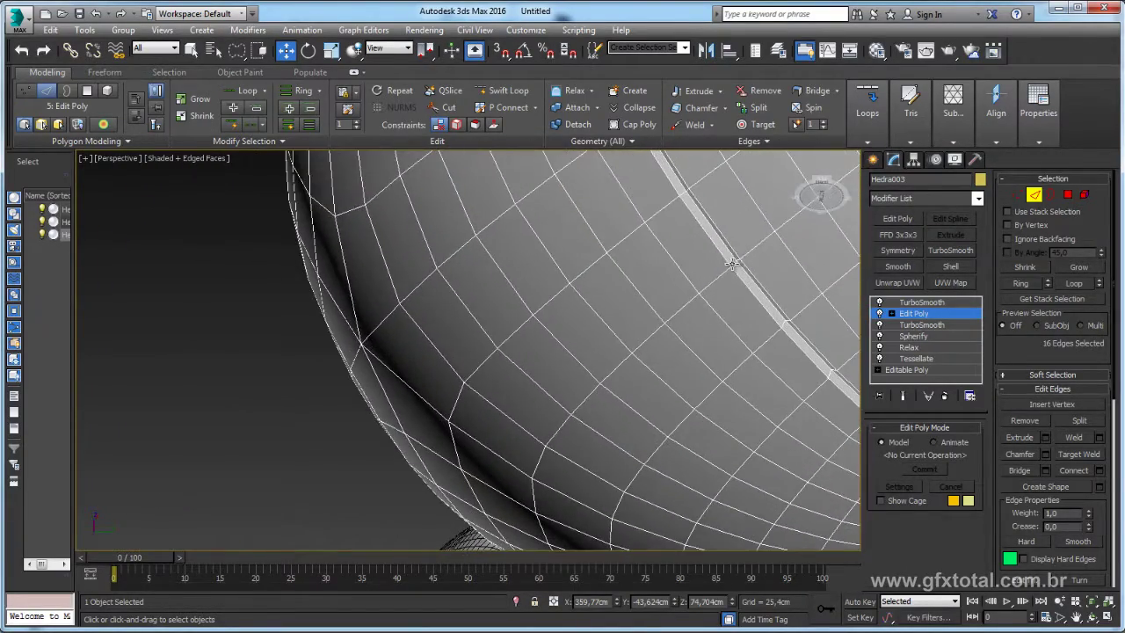
Select the next 16-edge seam loop with StepLoop and extrude it the same way
{"action": "scroll", "coordinate": [726, 304], "scroll_direction": "down", "scroll_amount": 5}
{"action": "mouse_move", "coordinate": [784, 360]}
{"action": "middle_mouse_down", "text": "alt"}
{"action": "mouse_move", "coordinate": [555, 265]}
{"action": "mouse_move", "coordinate": [628, 223]}
{"action": "middle_mouse_up", "text": "alt"}
{"action": "scroll", "coordinate": [621, 314], "scroll_direction": "up", "scroll_amount": 3}
{"action": "scroll", "coordinate": [613, 282], "scroll_direction": "up", "scroll_amount": 4}
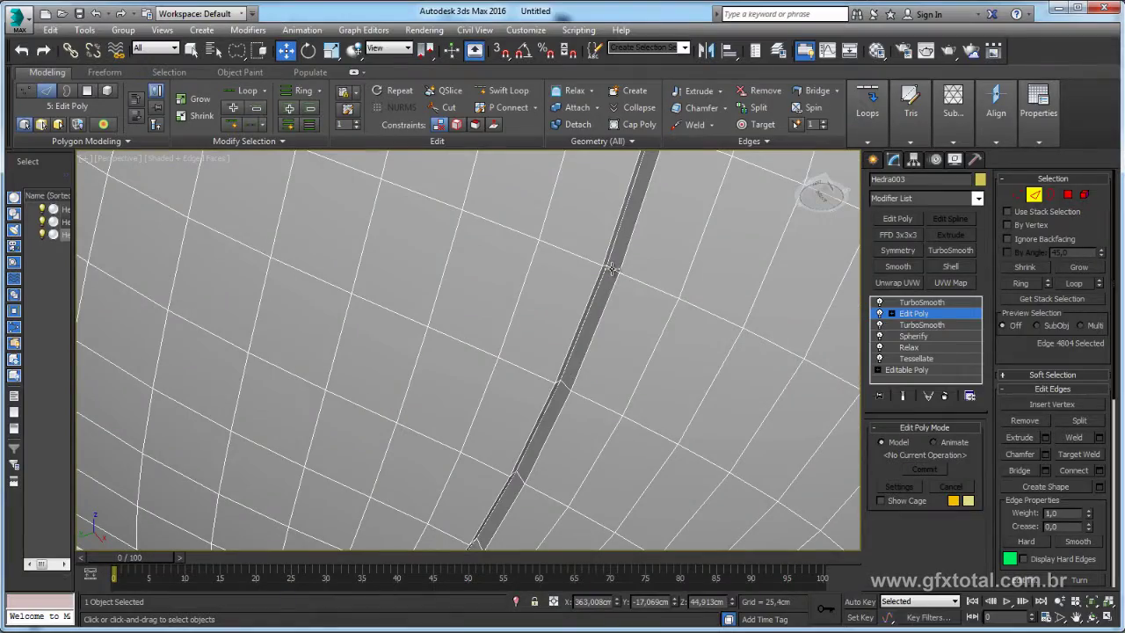
{"action": "left_click", "coordinate": [257, 145]}
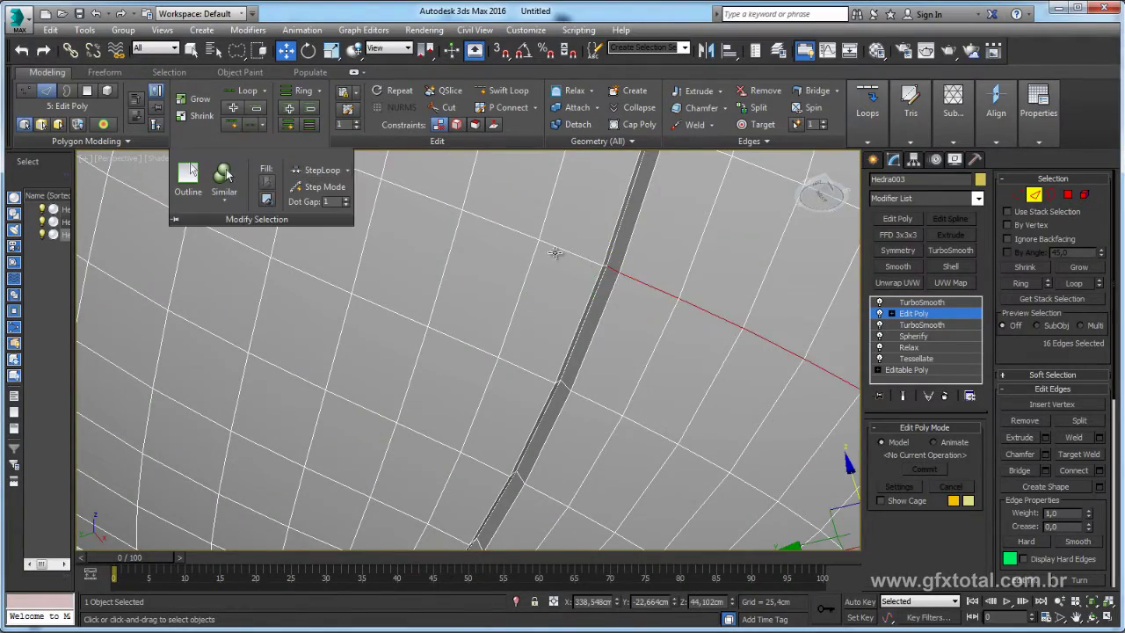
{"action": "scroll", "coordinate": [555, 253], "scroll_direction": "down", "scroll_amount": 6}
{"action": "mouse_move", "coordinate": [555, 253]}
{"action": "middle_mouse_down", "text": "alt"}
{"action": "mouse_move", "coordinate": [501, 321]}
{"action": "mouse_move", "coordinate": [510, 327]}
{"action": "middle_mouse_up", "text": "alt"}
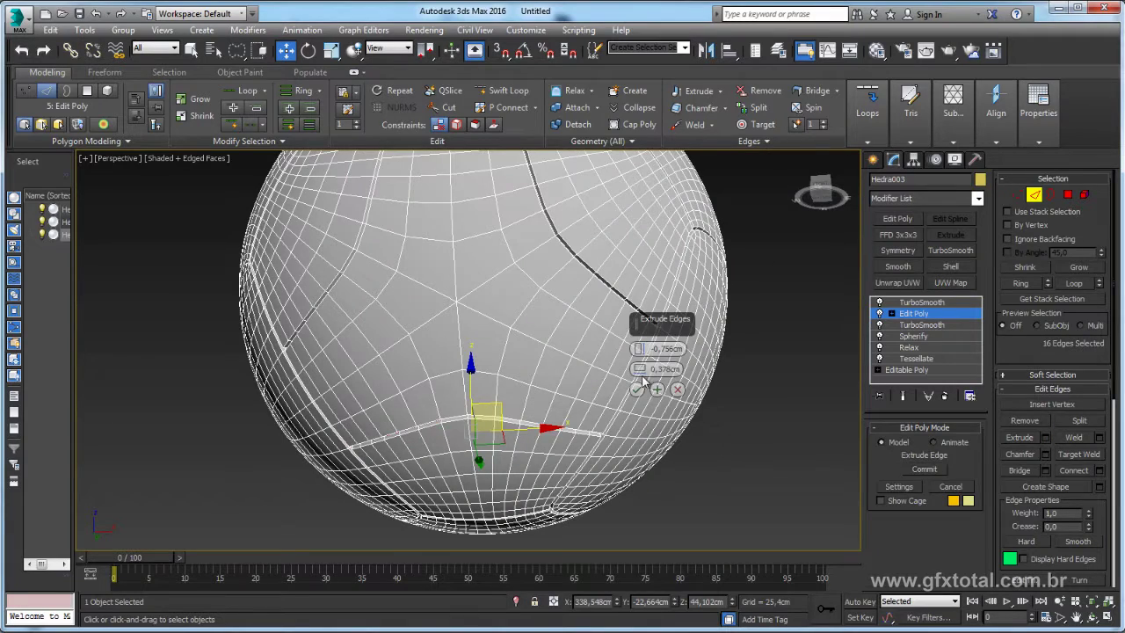
{"action": "left_click", "coordinate": [908, 318]}
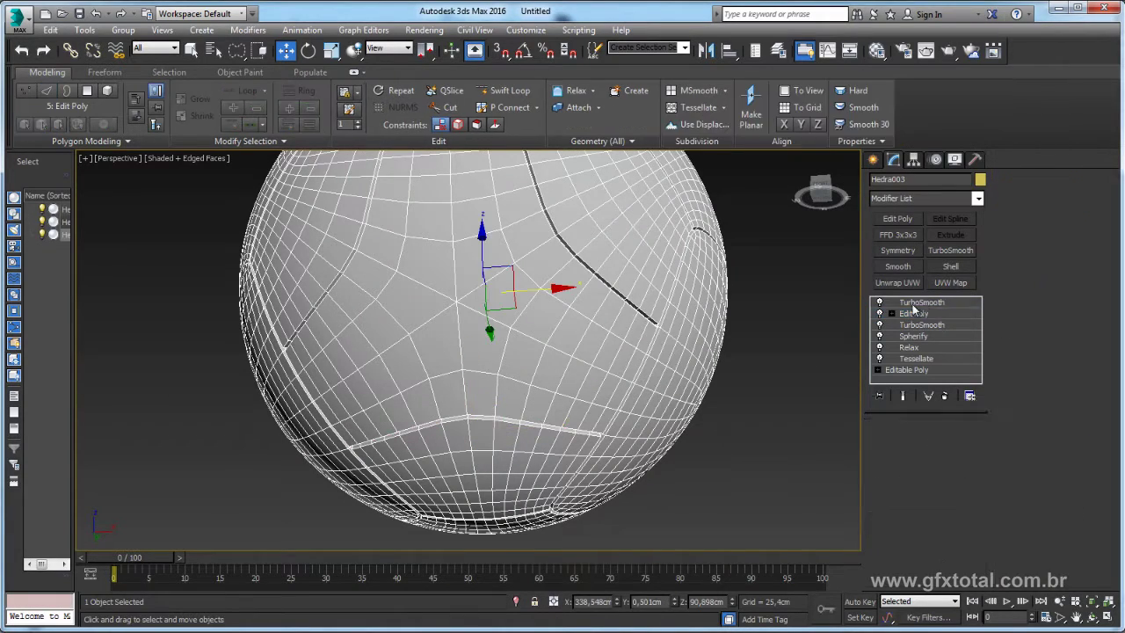
Leave edge editing, select the right-hand ball and give it a black object colour
{"action": "left_click", "coordinate": [781, 289]}
{"action": "scroll", "coordinate": [752, 296], "scroll_direction": "down", "scroll_amount": 5}
{"action": "left_click", "coordinate": [711, 356]}
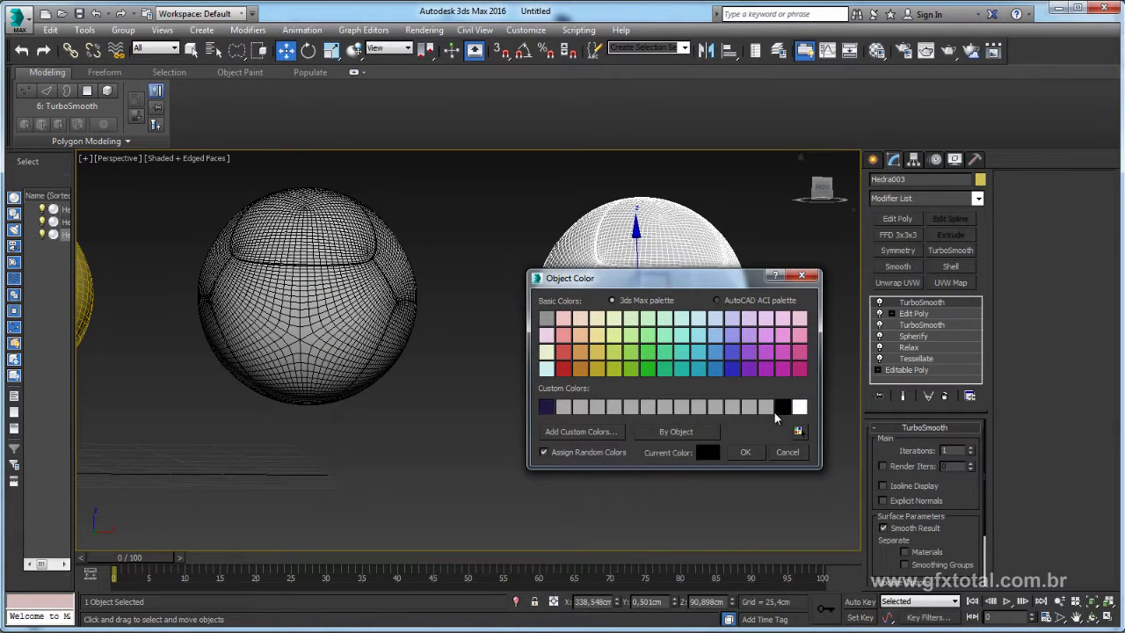
{"action": "left_click", "coordinate": [746, 451]}
Turn off Edged Faces with F4, deselect, and orbit around the smoothly shaded ball
{"action": "mouse_move", "coordinate": [788, 307]}
{"action": "middle_mouse_down"}
{"action": "mouse_move", "coordinate": [709, 328]}
{"action": "mouse_move", "coordinate": [740, 305]}
{"action": "middle_mouse_up"}
{"action": "key", "text": "F4"}
{"action": "left_click", "coordinate": [752, 328]}
{"action": "scroll", "coordinate": [637, 326], "scroll_direction": "up", "scroll_amount": 3}
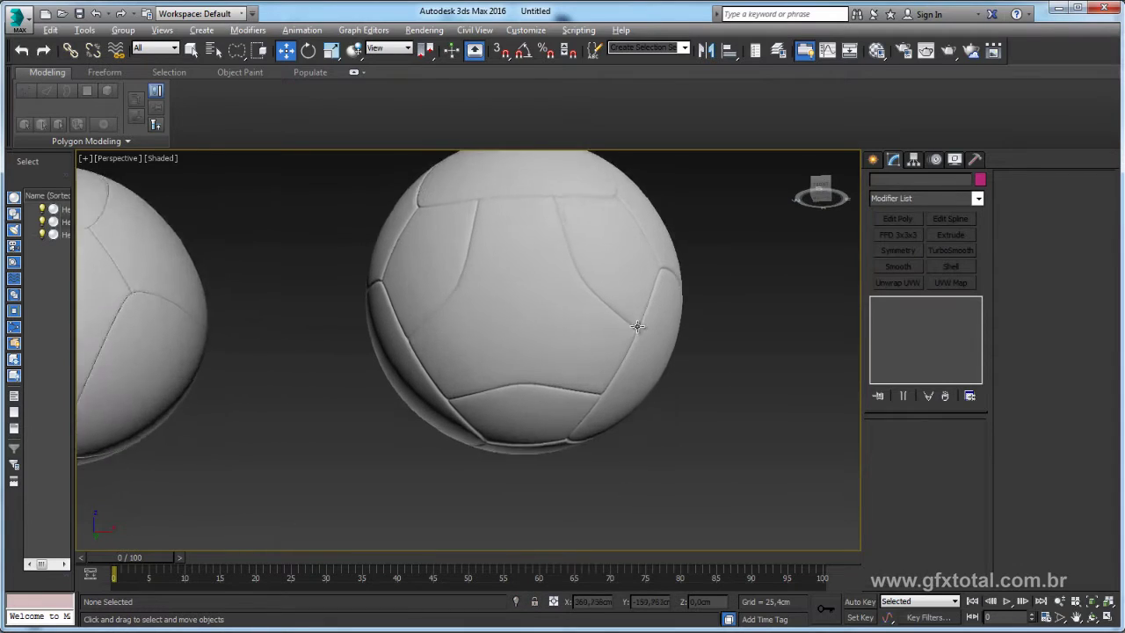
{"action": "middle_click_drag", "start_coordinate": [638, 327], "coordinate": [648, 397], "text": "alt"}
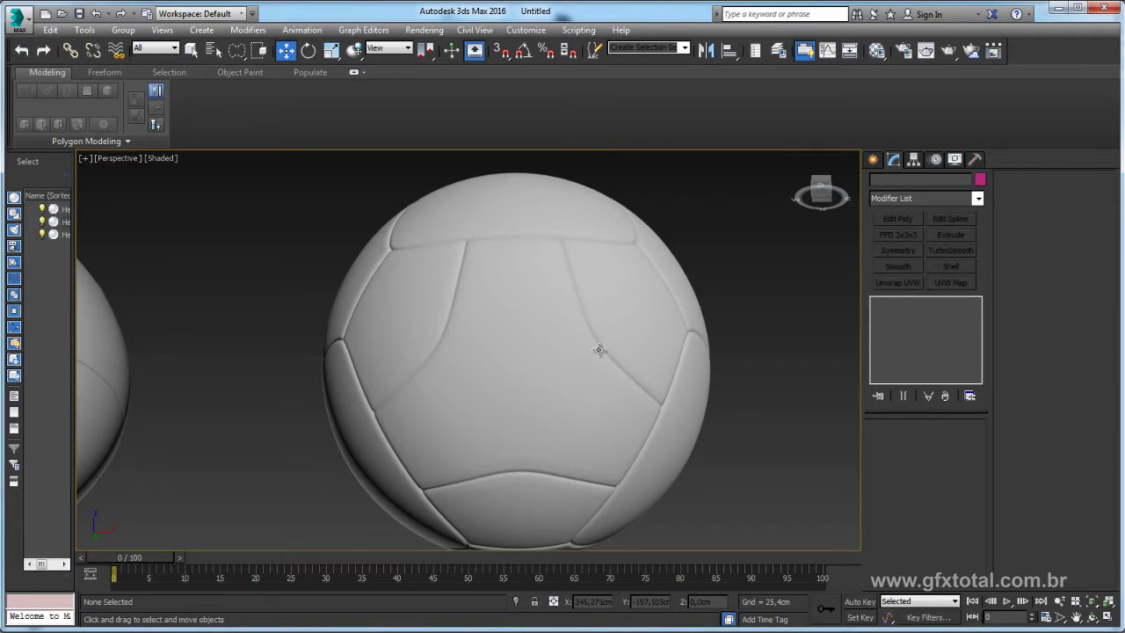
On Hedra003, toggle the Edit Poly modifier off and on to compare, leaving the seam grooves enabled
{"action": "left_click", "coordinate": [536, 358]}
{"action": "left_click", "coordinate": [880, 313]}
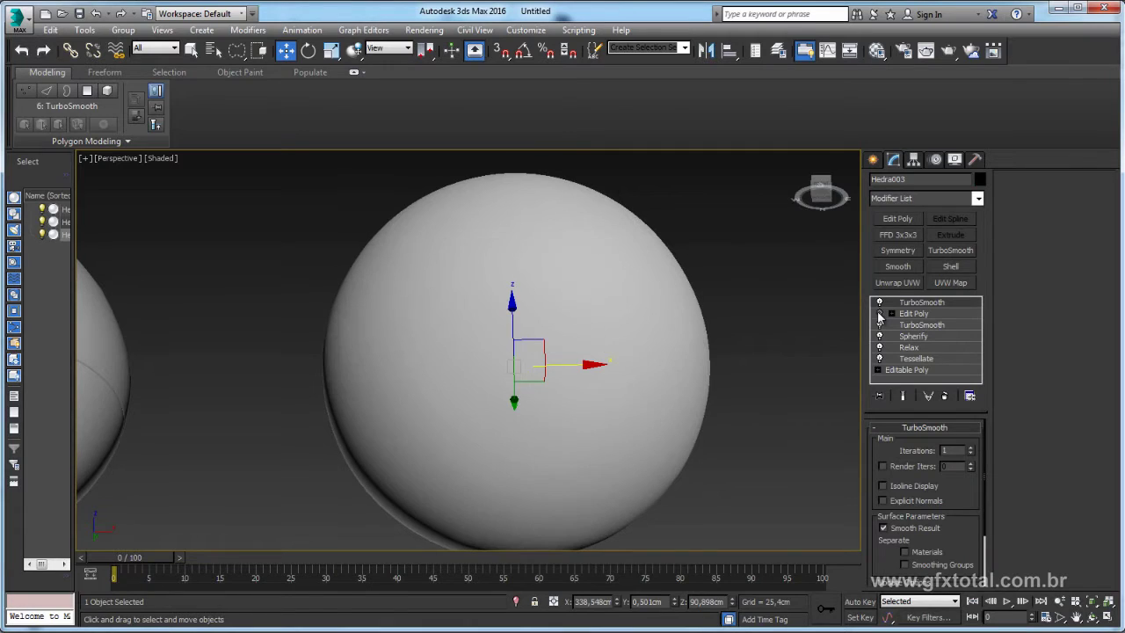
{"action": "left_click", "coordinate": [879, 313]}
{"action": "left_click", "coordinate": [880, 313]}
{"action": "left_click", "coordinate": [879, 313]}
{"action": "left_click", "coordinate": [879, 313]}
{"action": "left_click", "coordinate": [879, 313]}
{"action": "left_click", "coordinate": [879, 315]}
{"action": "left_click", "coordinate": [880, 315]}
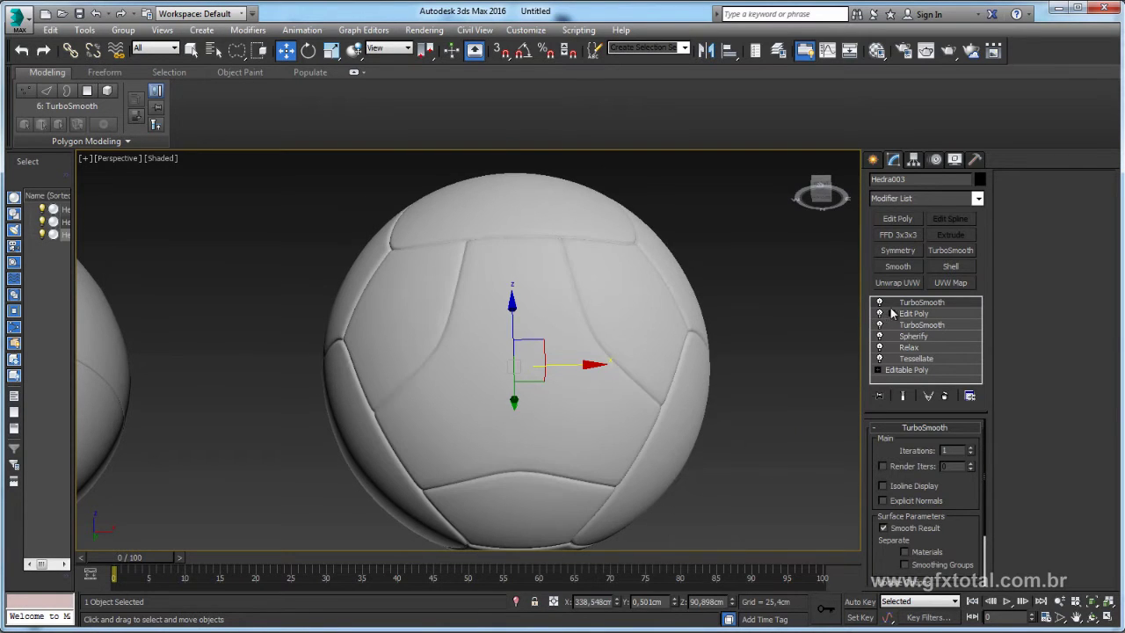
Deselect, orbit to show both balls, and turn Edged Faces back on with F4
{"action": "left_click", "coordinate": [737, 314]}
{"action": "scroll", "coordinate": [738, 314], "scroll_direction": "down", "scroll_amount": 3}
{"action": "mouse_move", "coordinate": [686, 322]}
{"action": "middle_mouse_down", "text": "alt"}
{"action": "mouse_move", "coordinate": [598, 410]}
{"action": "mouse_move", "coordinate": [625, 446]}
{"action": "mouse_move", "coordinate": [688, 457]}
{"action": "middle_mouse_up", "text": "alt"}
{"action": "key", "text": "F4"}
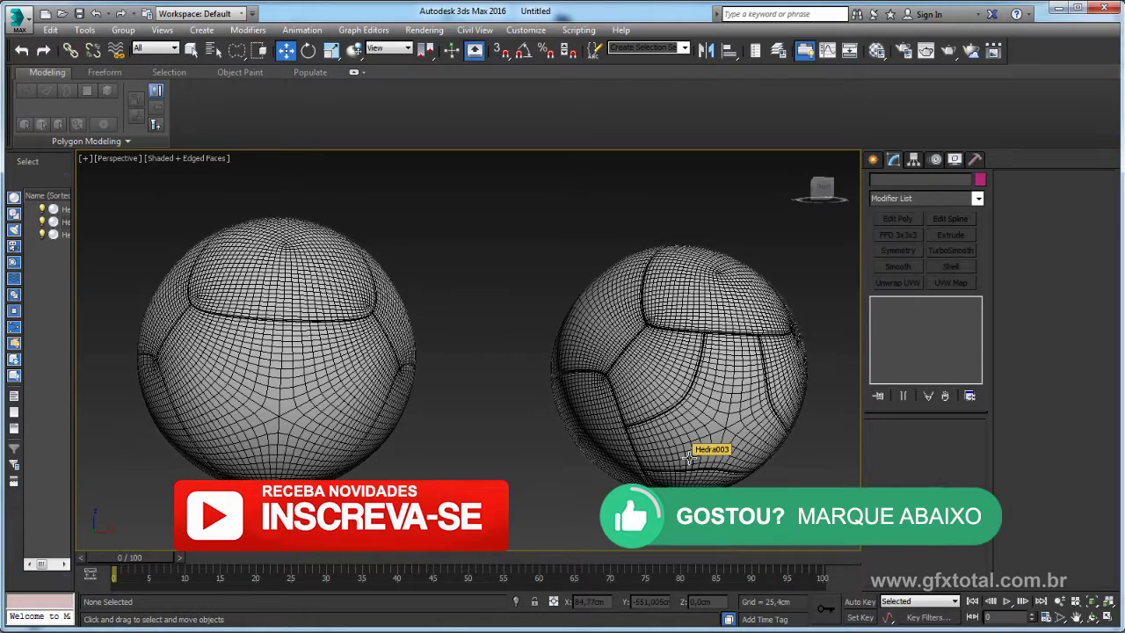